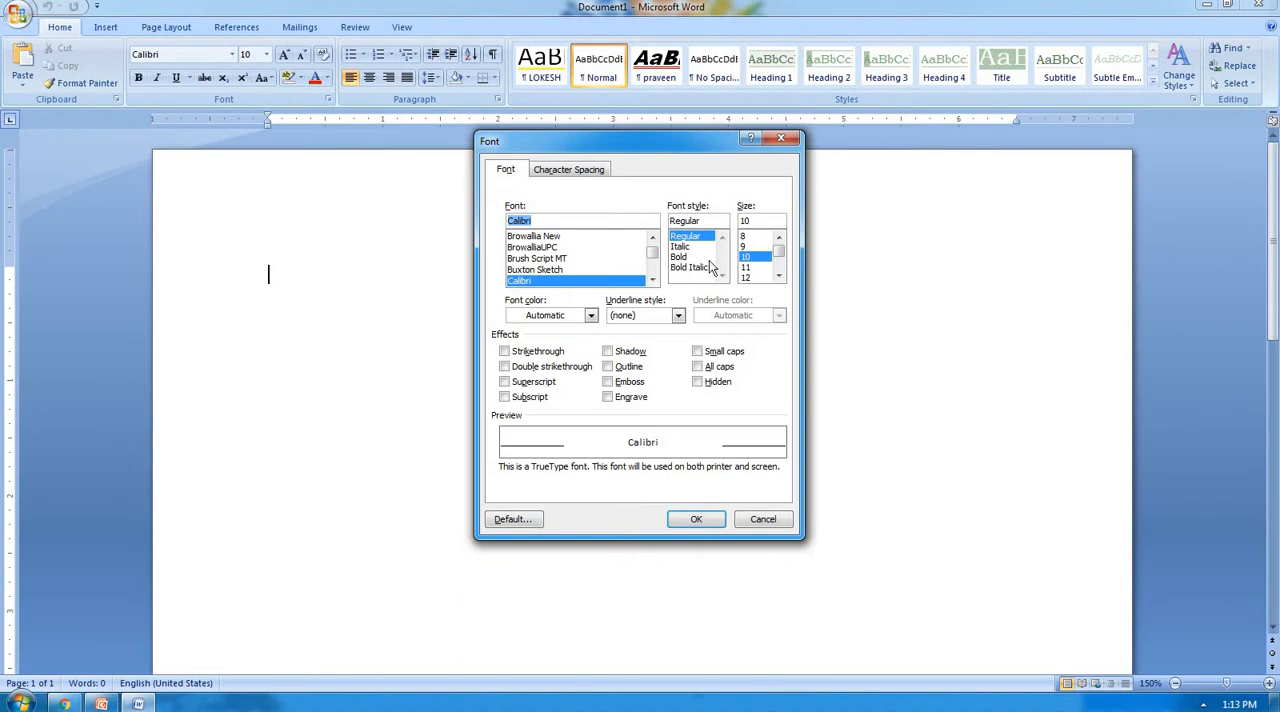
Open the font settings afresh and choose Arial as the font.
{"action": "left_click", "coordinate": [783, 140]}
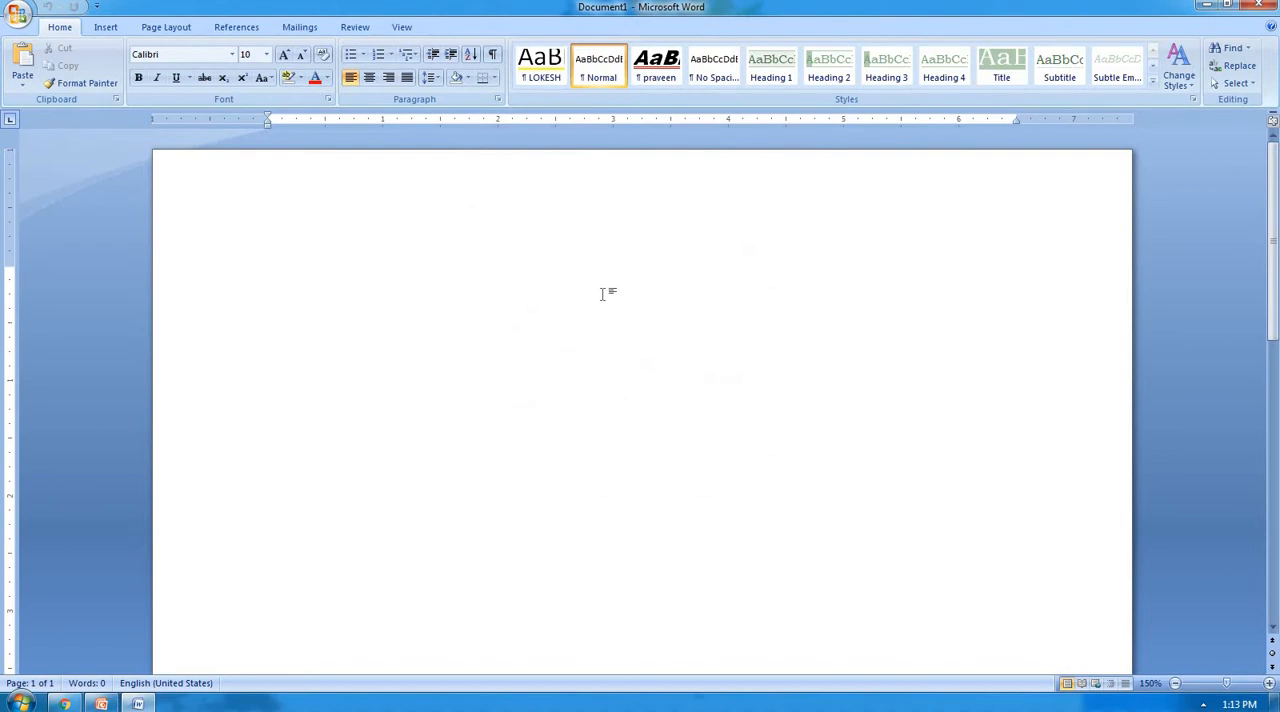
{"action": "key", "text": "ctrl+d"}
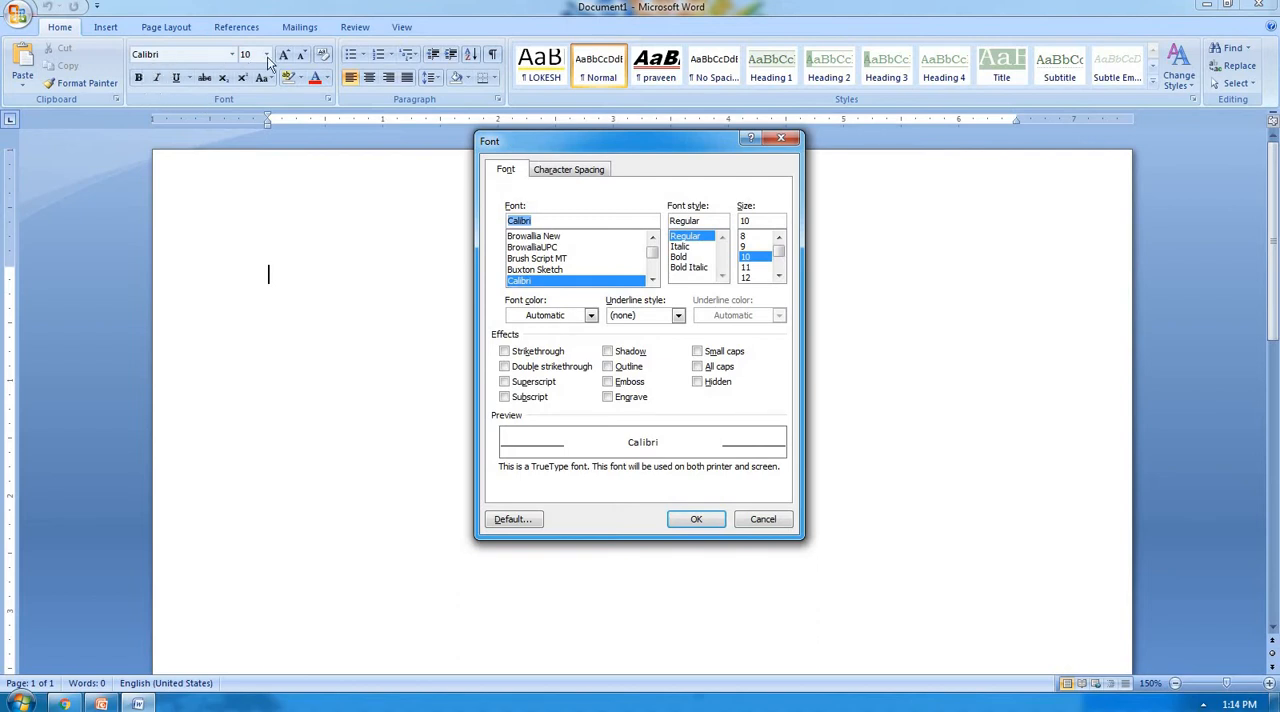
{"action": "left_click", "coordinate": [652, 280]}
{"action": "left_click", "coordinate": [652, 280]}
{"action": "left_click", "coordinate": [652, 280]}
{"action": "left_click", "coordinate": [652, 280]}
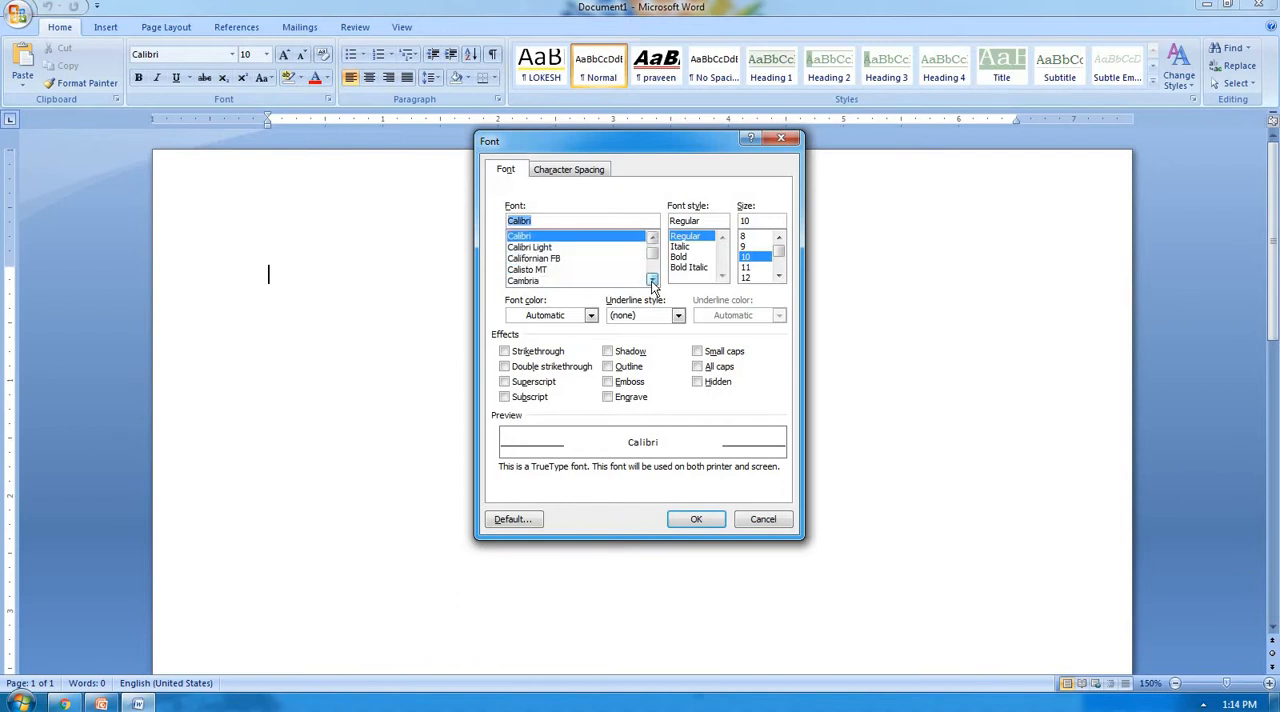
{"action": "left_click", "coordinate": [652, 237]}
{"action": "left_click", "coordinate": [652, 237]}
{"action": "left_click", "coordinate": [652, 237]}
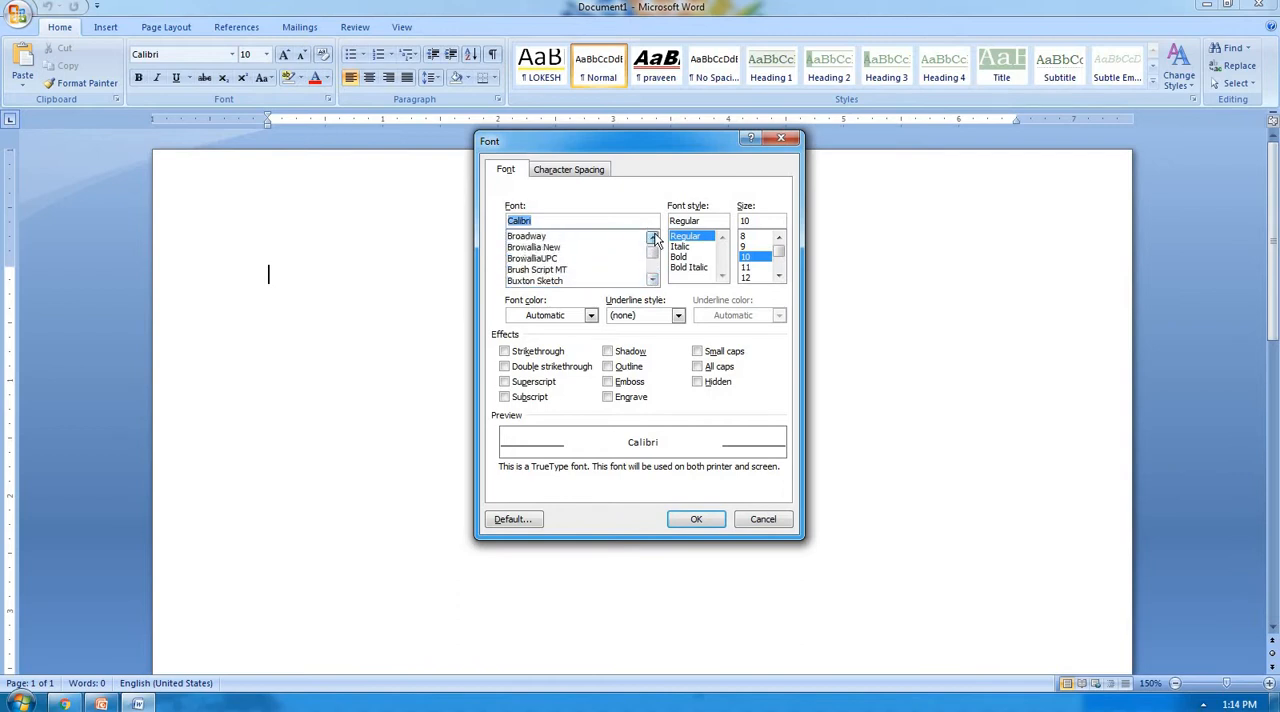
{"action": "left_click", "coordinate": [652, 237]}
{"action": "left_click", "coordinate": [652, 237]}
{"action": "left_click", "coordinate": [652, 237]}
{"action": "left_click", "coordinate": [652, 237]}
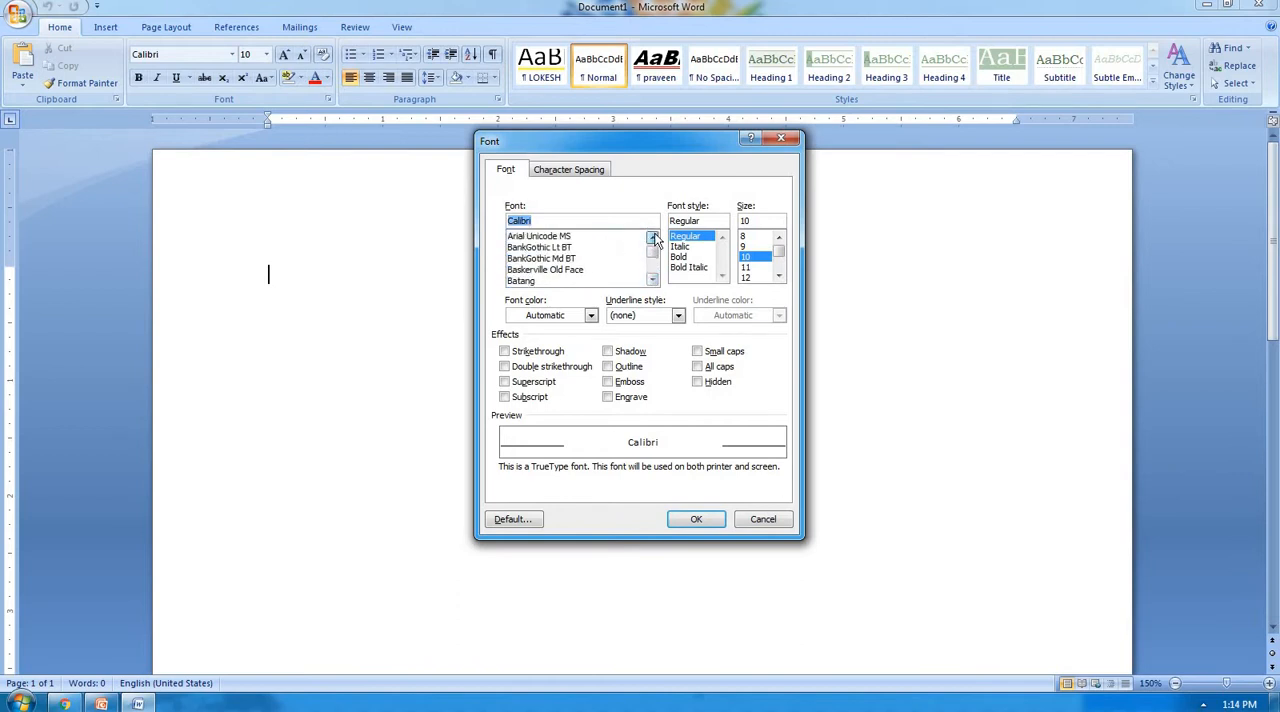
{"action": "left_click", "coordinate": [652, 237]}
{"action": "left_click", "coordinate": [652, 280]}
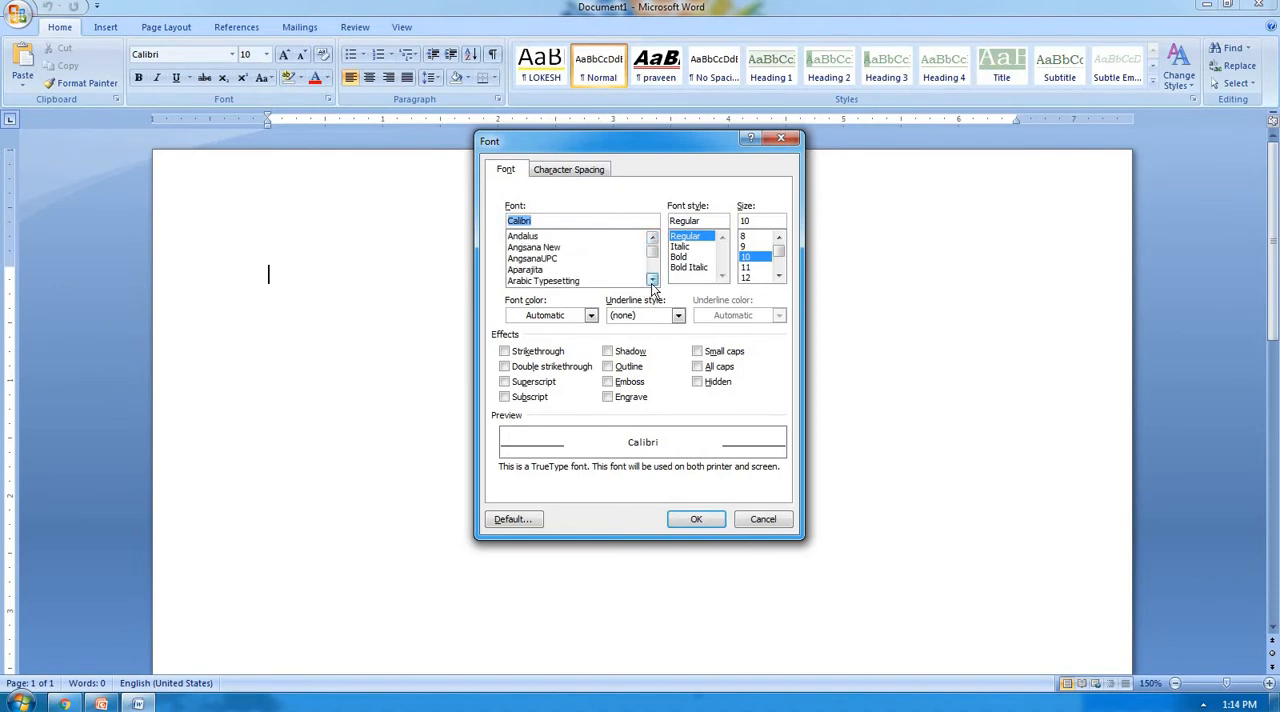
{"action": "left_click", "coordinate": [652, 280]}
{"action": "left_click", "coordinate": [535, 283]}
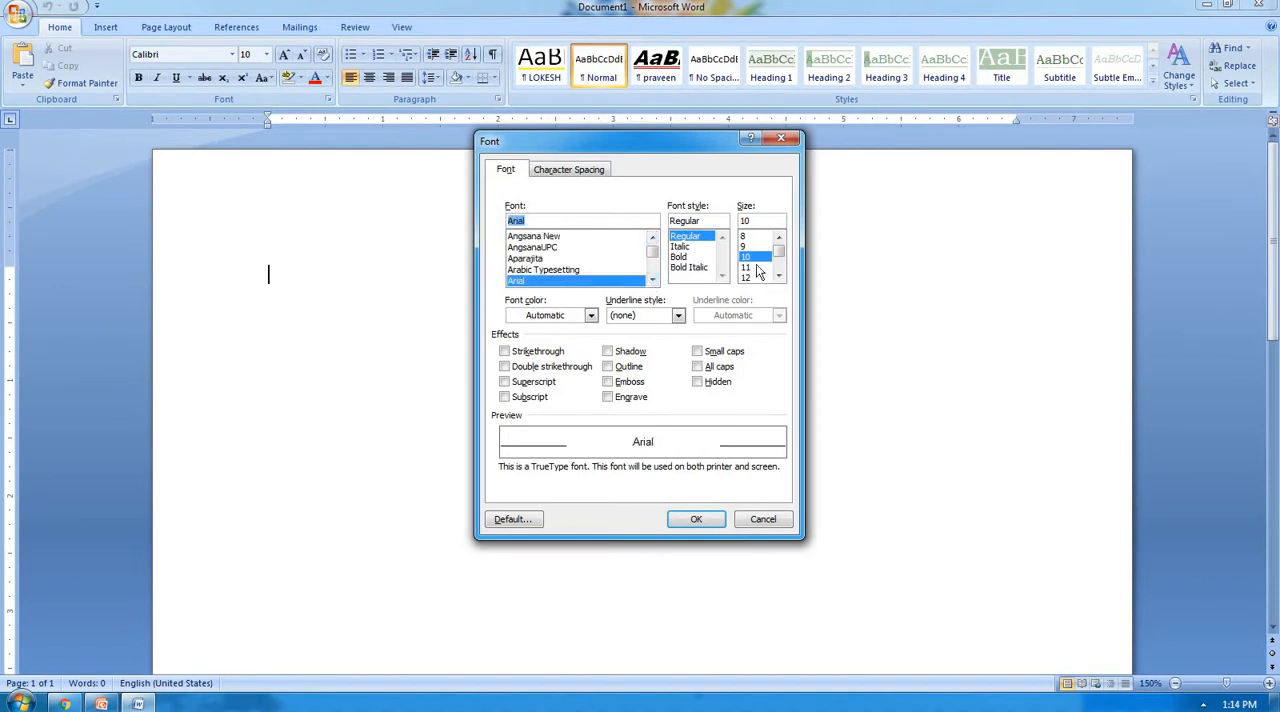
Set the font style to Bold, the size to 14 and the font color to standard light green.
{"action": "left_click", "coordinate": [681, 258]}
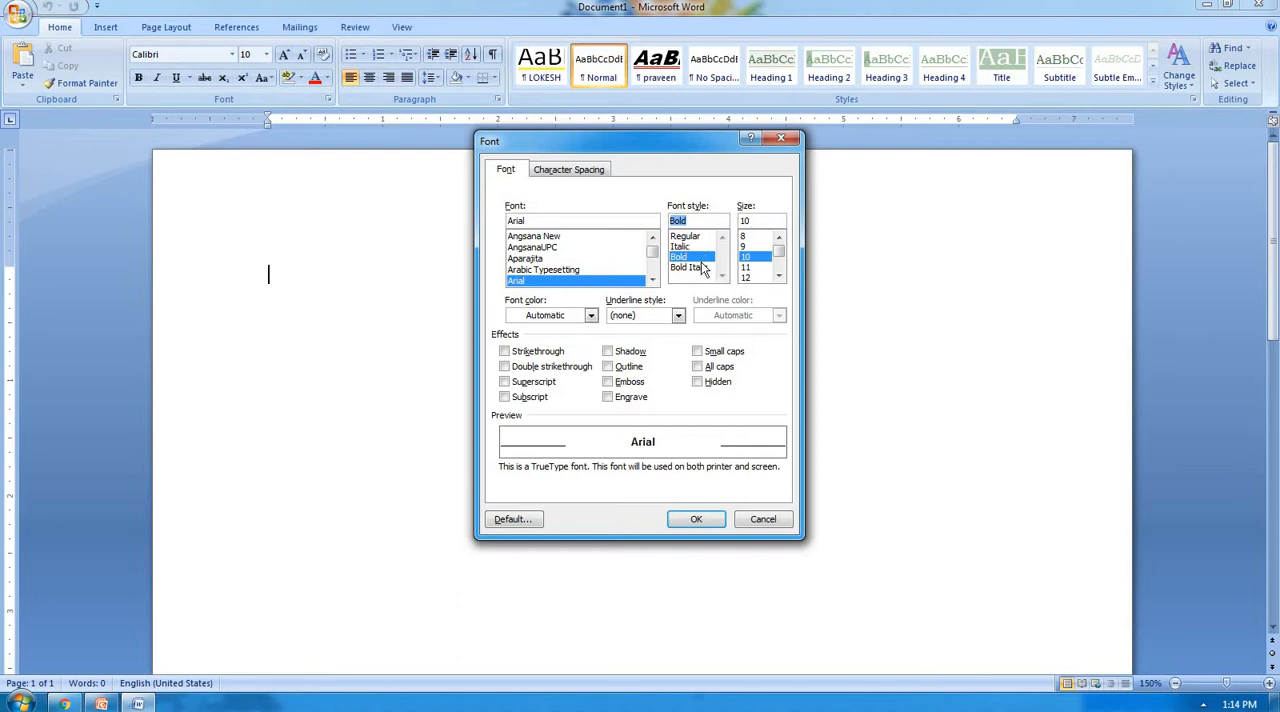
{"action": "left_click", "coordinate": [779, 277]}
{"action": "left_click", "coordinate": [754, 277]}
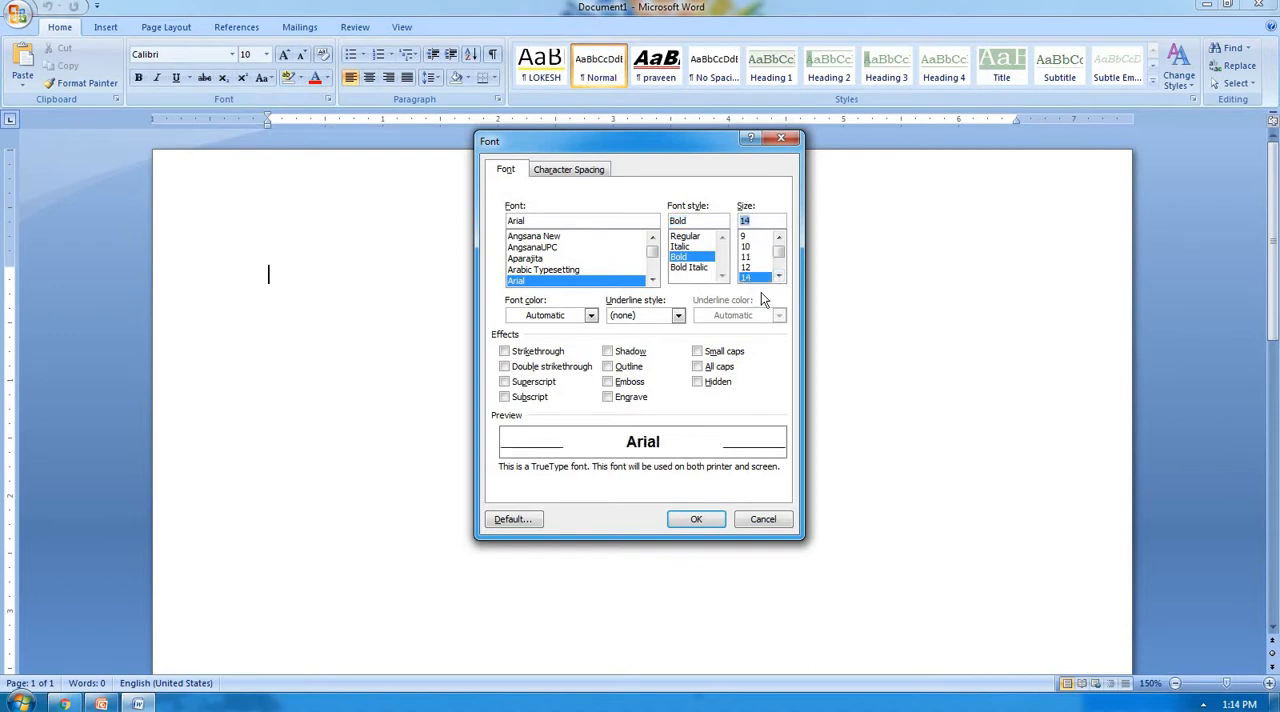
{"action": "left_click", "coordinate": [591, 316]}
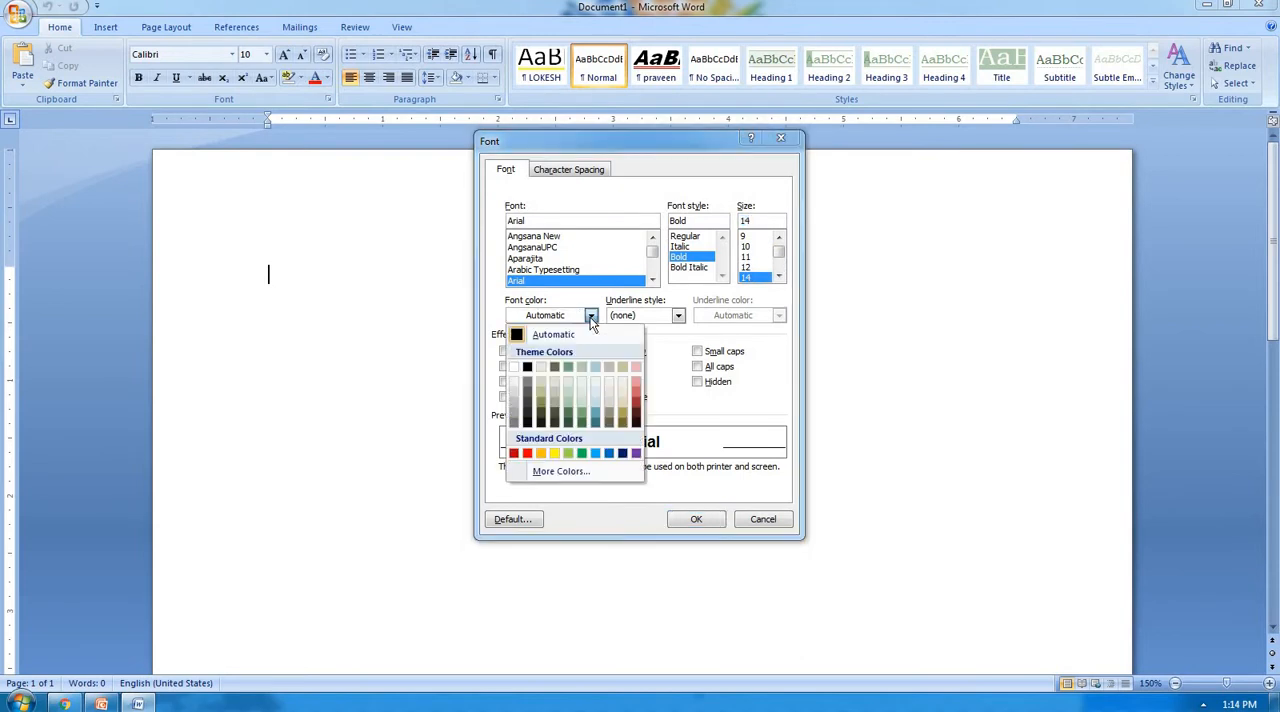
{"action": "left_click", "coordinate": [569, 453]}
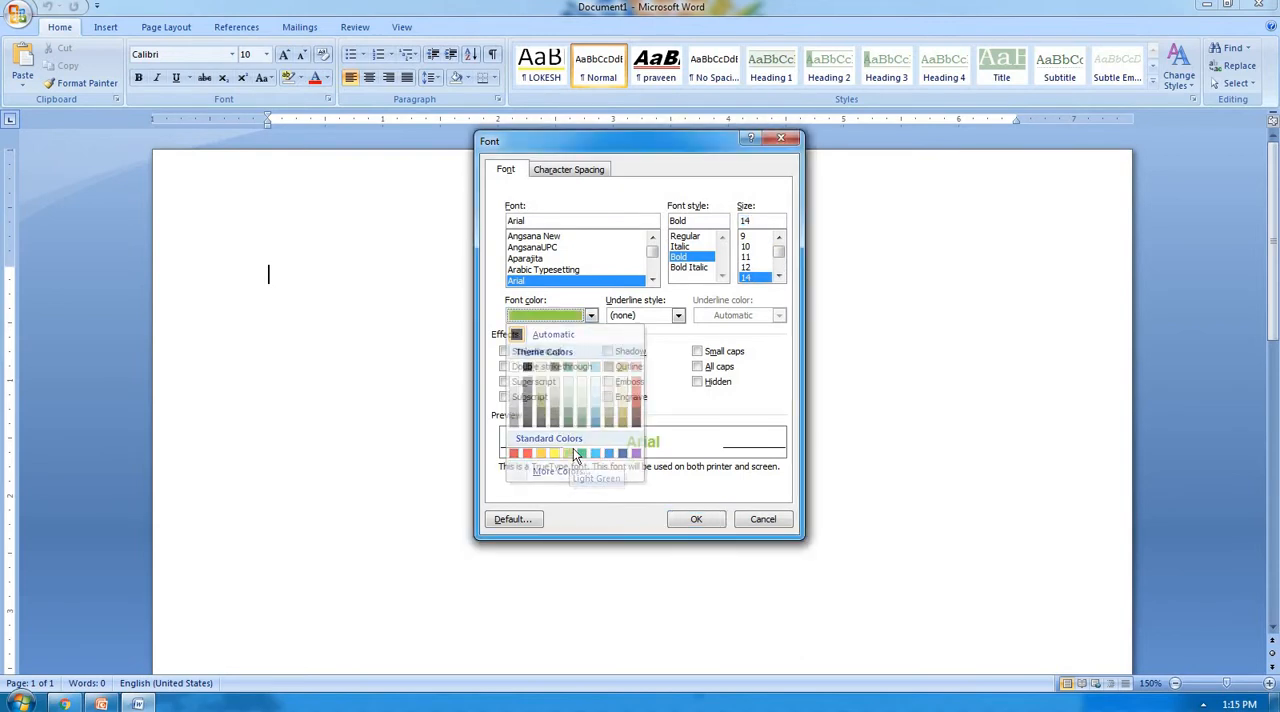
Add a red double underline and make these font settings the default for all new documents based on the NORMAL template.
{"action": "left_click", "coordinate": [678, 316]}
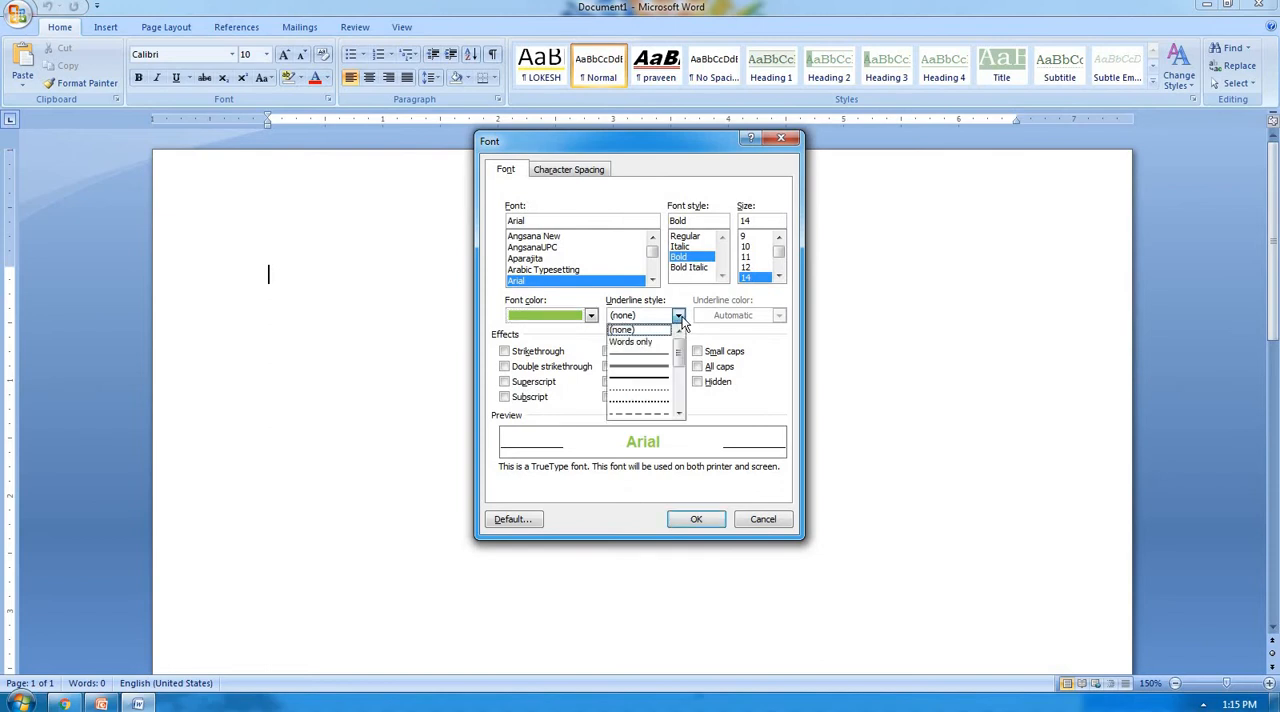
{"action": "left_click", "coordinate": [656, 367]}
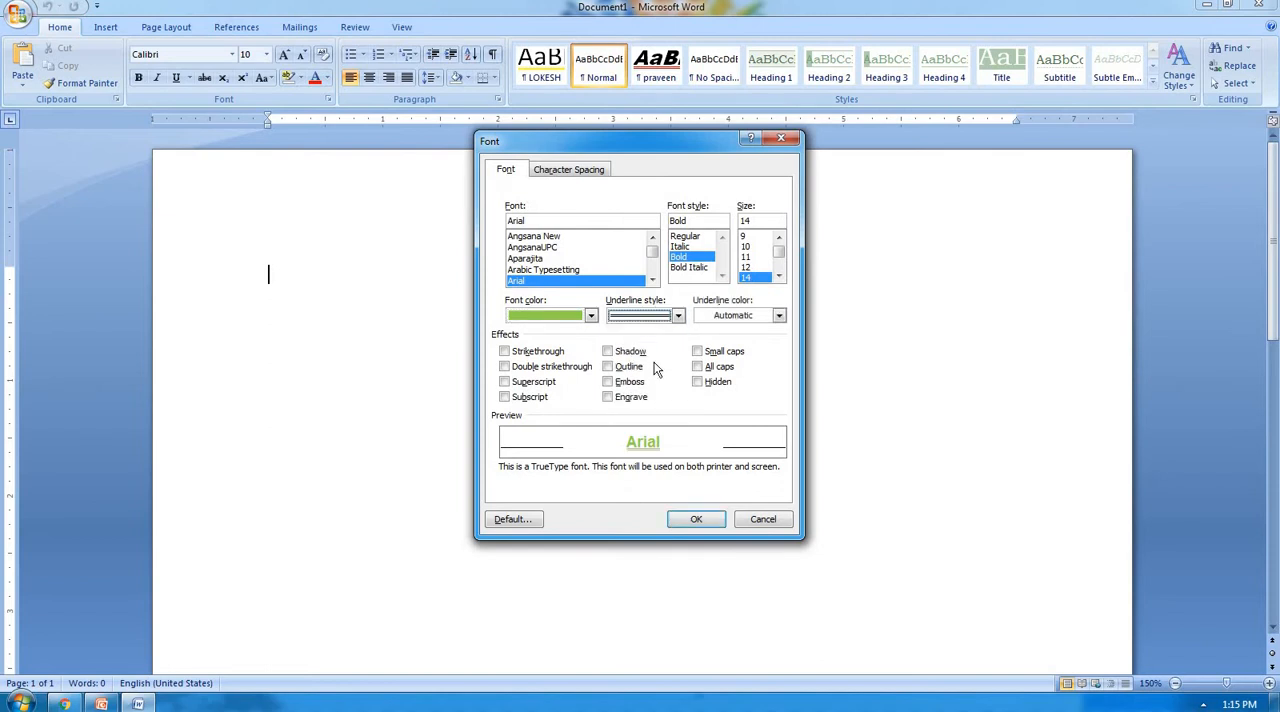
{"action": "left_click", "coordinate": [779, 316]}
{"action": "left_click", "coordinate": [715, 453]}
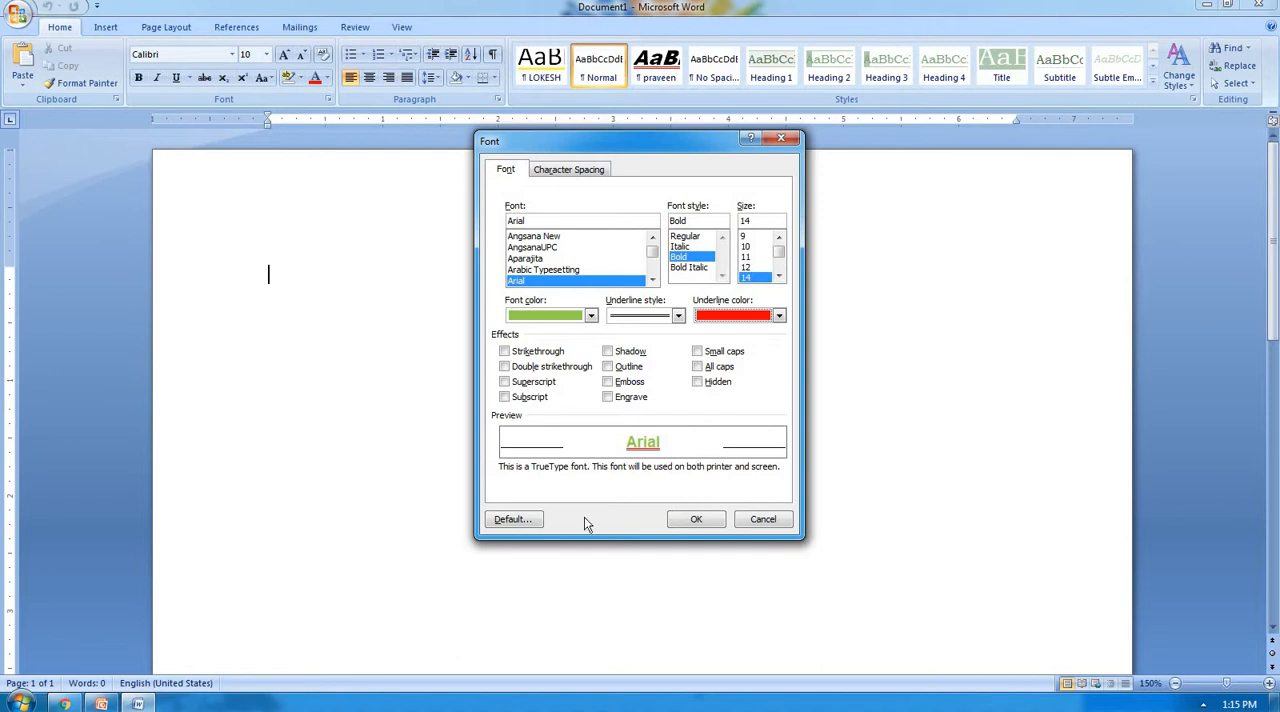
{"action": "left_click", "coordinate": [522, 524]}
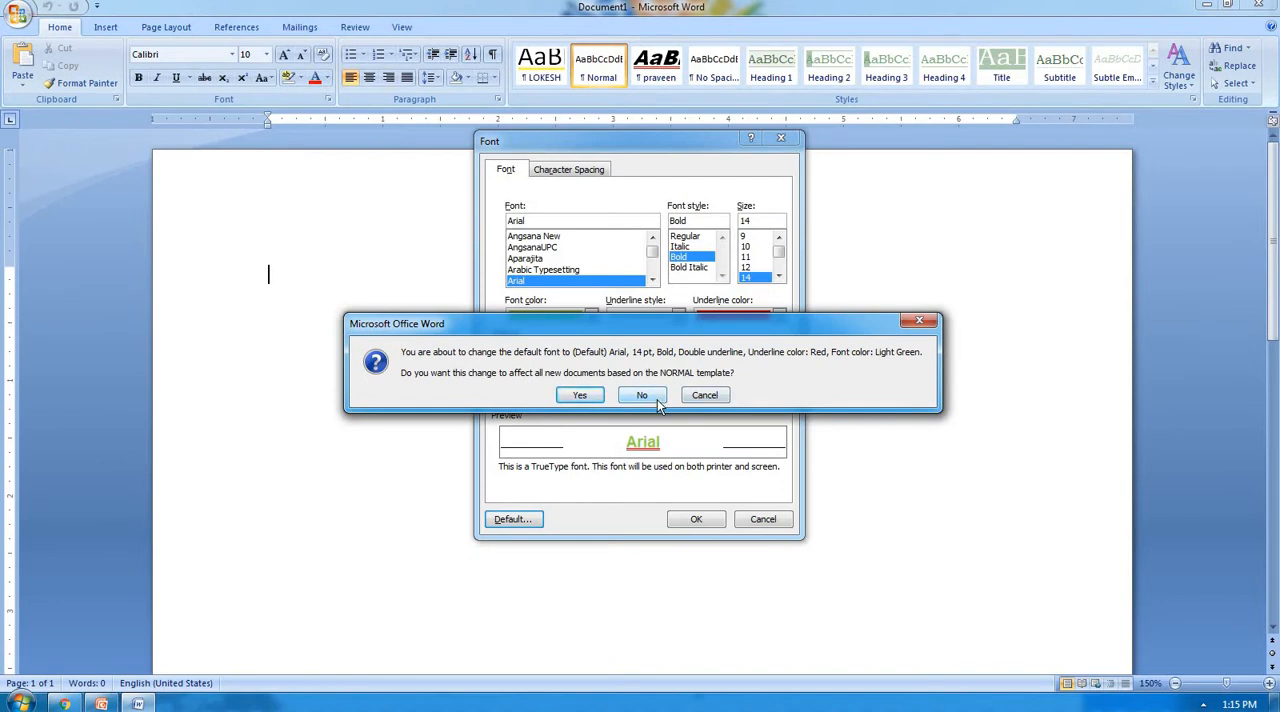
{"action": "left_click", "coordinate": [601, 399]}
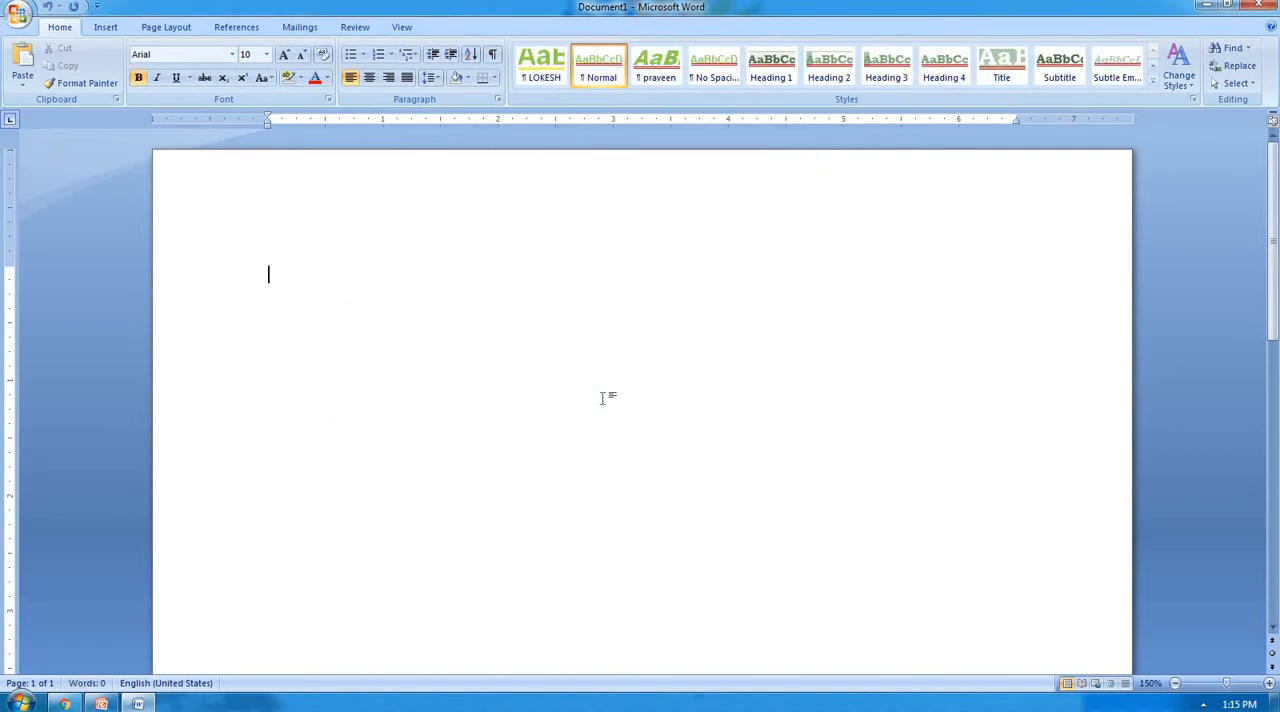
Generate sample paragraphs in the blank document with =rand().
{"action": "type", "text": "=ra"}
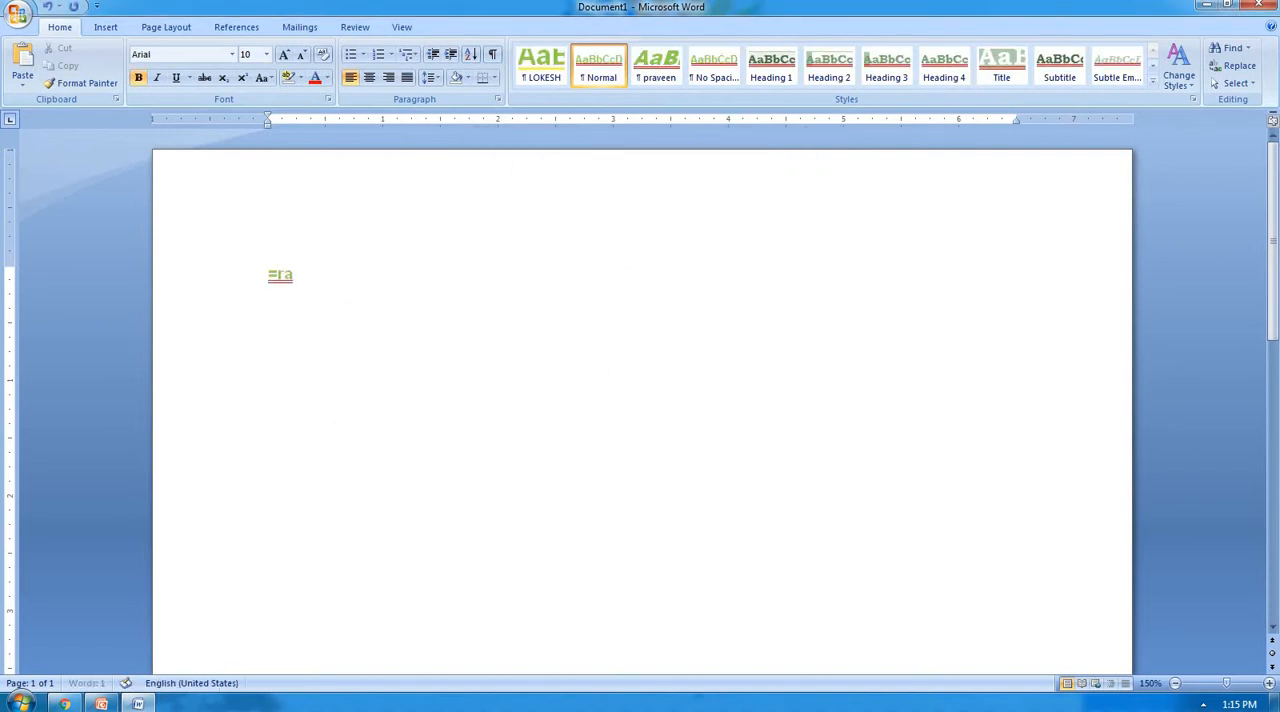
{"action": "type", "text": "nd()"}
{"action": "key", "text": "Return"}
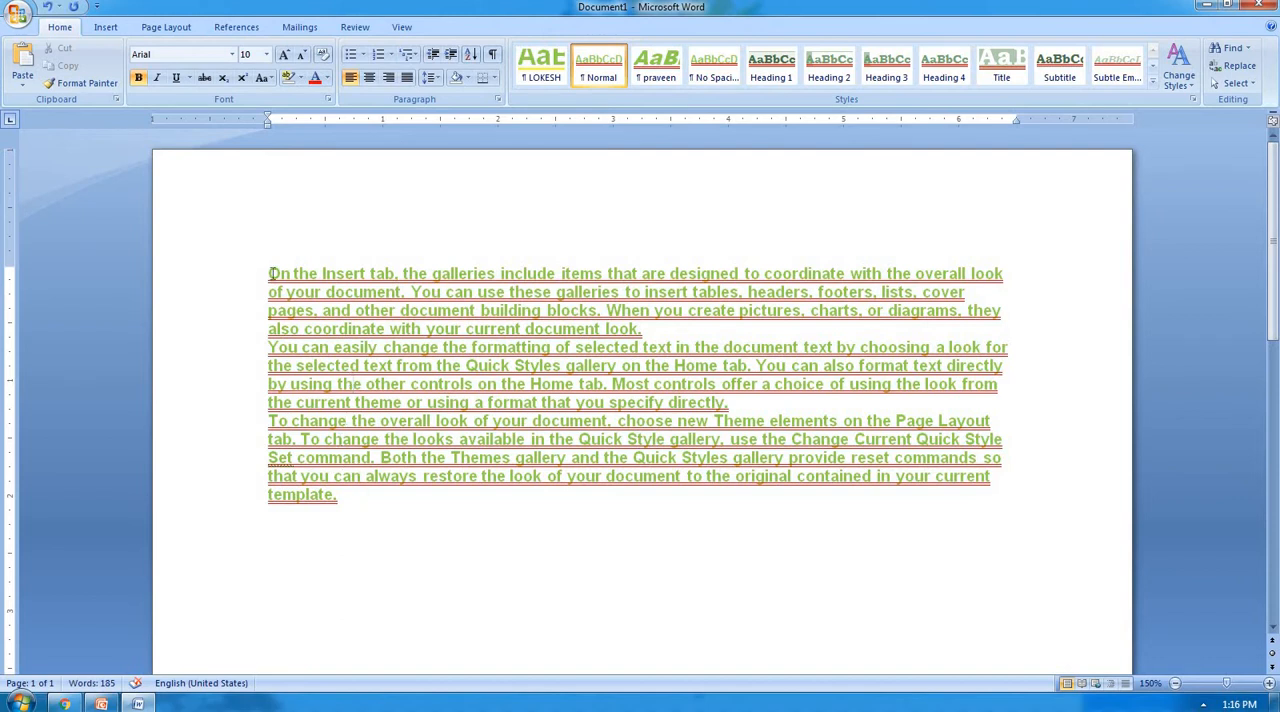
Change the font to Calibri in the font settings.
{"action": "key", "text": "ctrl+d"}
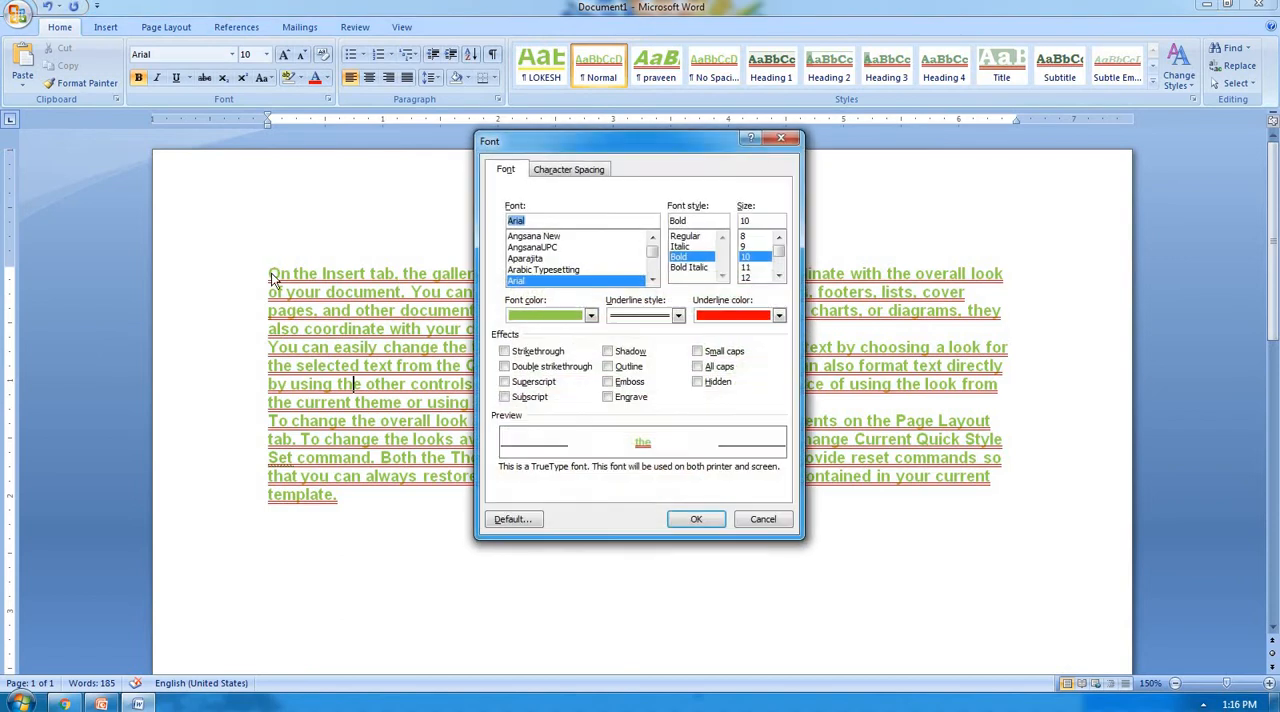
{"action": "left_click", "coordinate": [652, 280]}
{"action": "left_click", "coordinate": [652, 280]}
{"action": "left_click", "coordinate": [652, 280]}
{"action": "left_click", "coordinate": [652, 280]}
{"action": "left_click", "coordinate": [652, 280]}
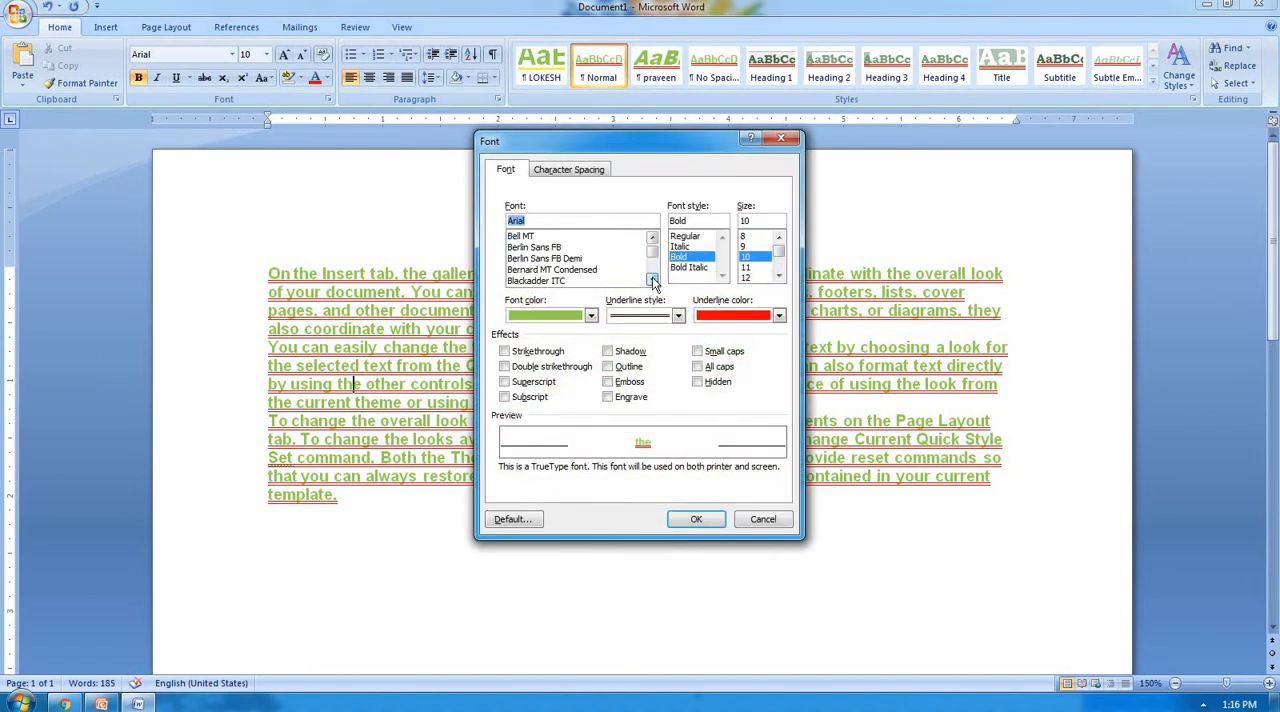
{"action": "left_click", "coordinate": [652, 280]}
{"action": "left_click", "coordinate": [652, 280]}
{"action": "left_click", "coordinate": [652, 280]}
{"action": "left_click", "coordinate": [652, 280]}
{"action": "left_click", "coordinate": [652, 280]}
{"action": "left_click", "coordinate": [652, 280]}
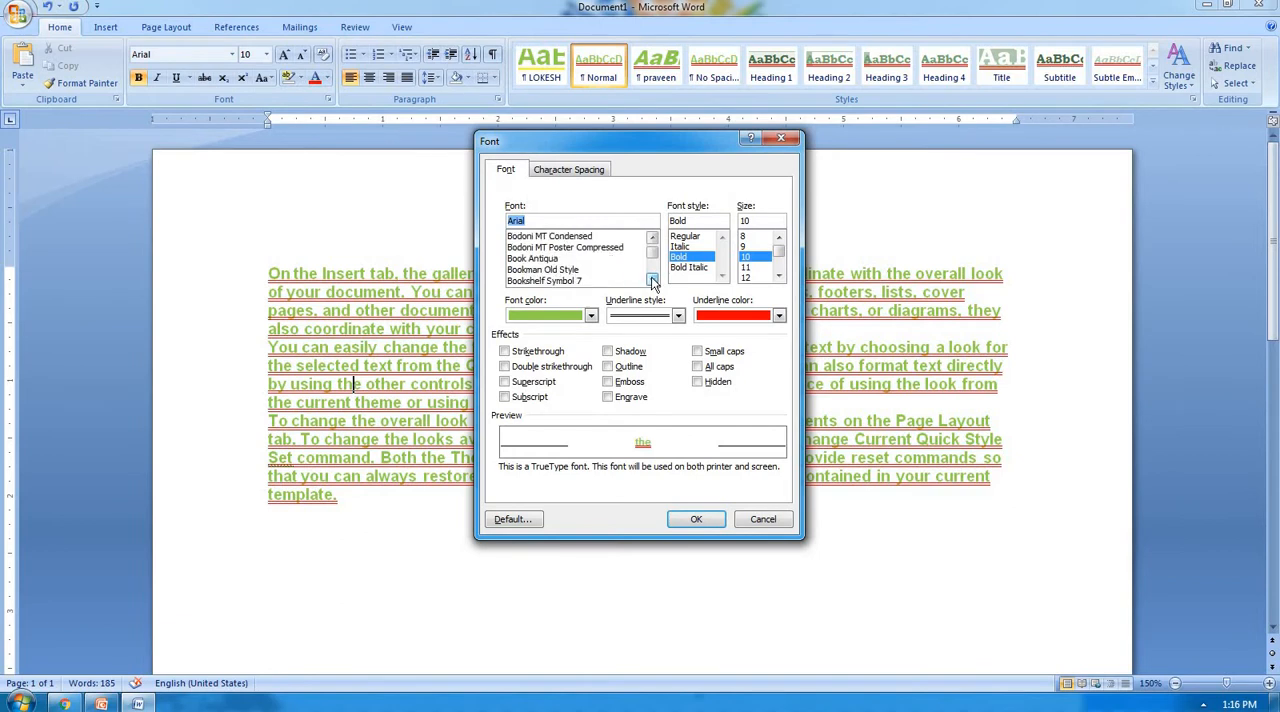
{"action": "left_click", "coordinate": [652, 280]}
{"action": "left_click", "coordinate": [652, 280]}
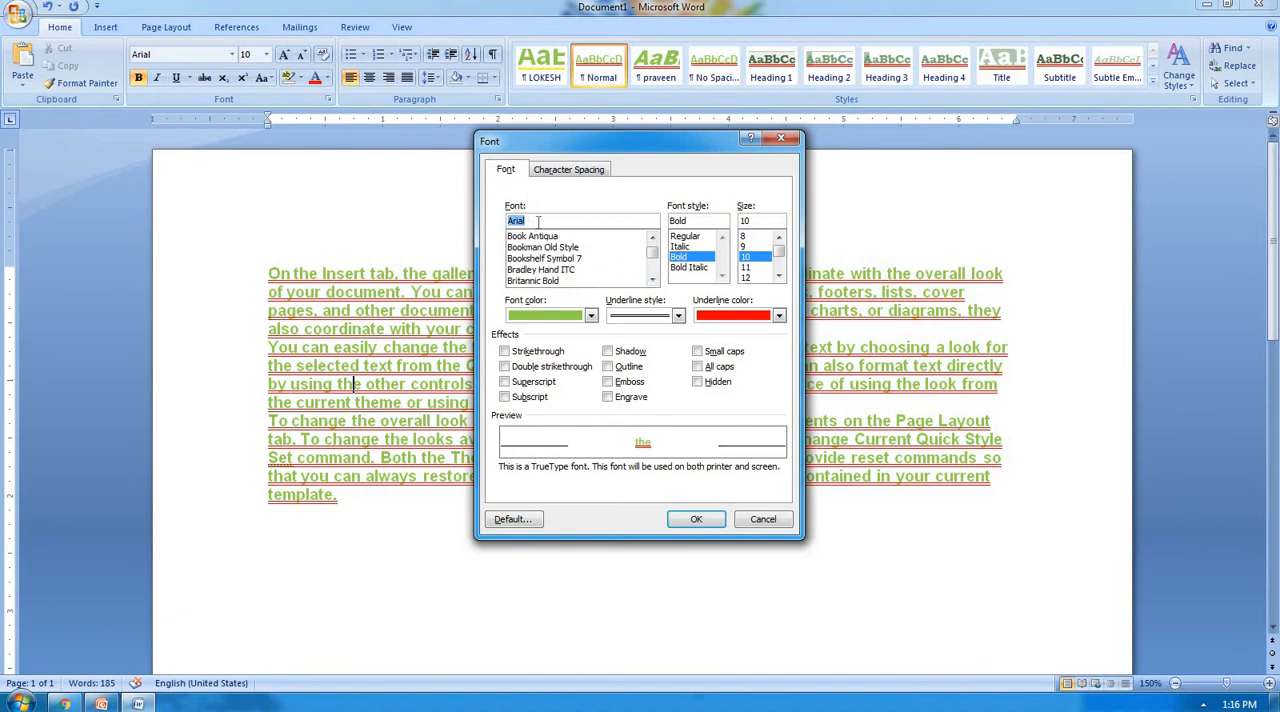
{"action": "key", "text": "BackSpace"}
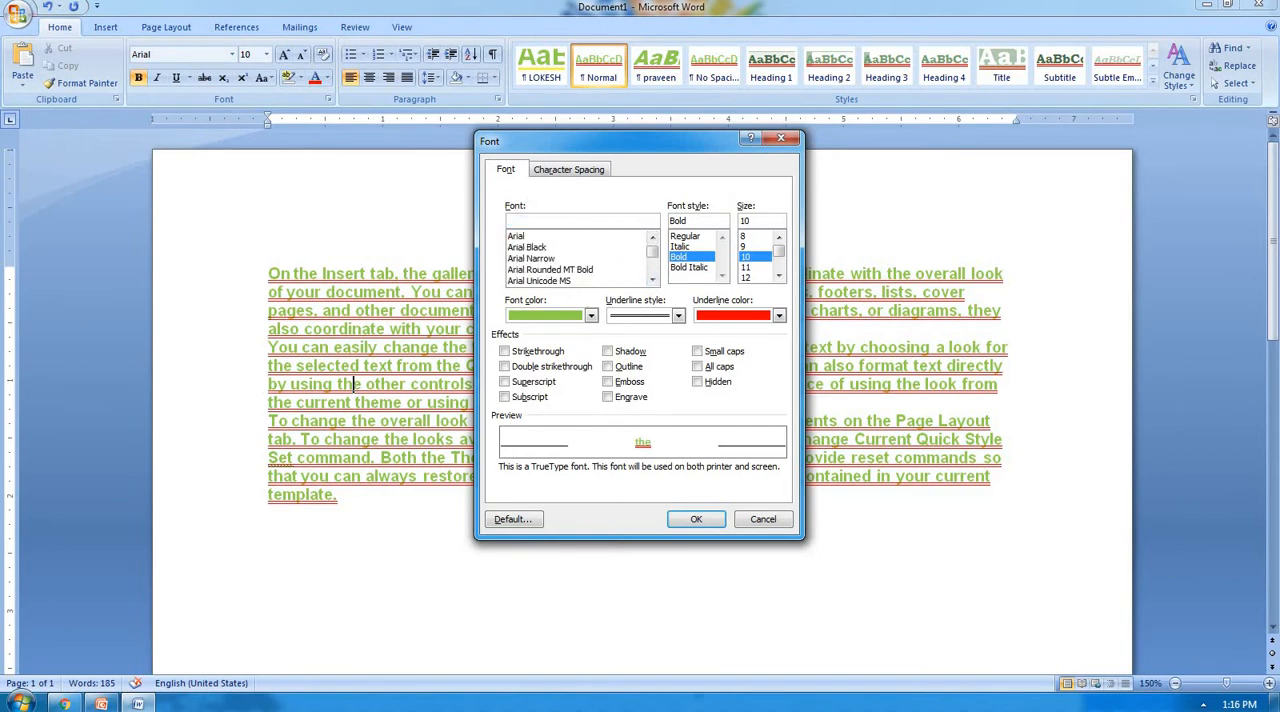
{"action": "type", "text": "calibri"}
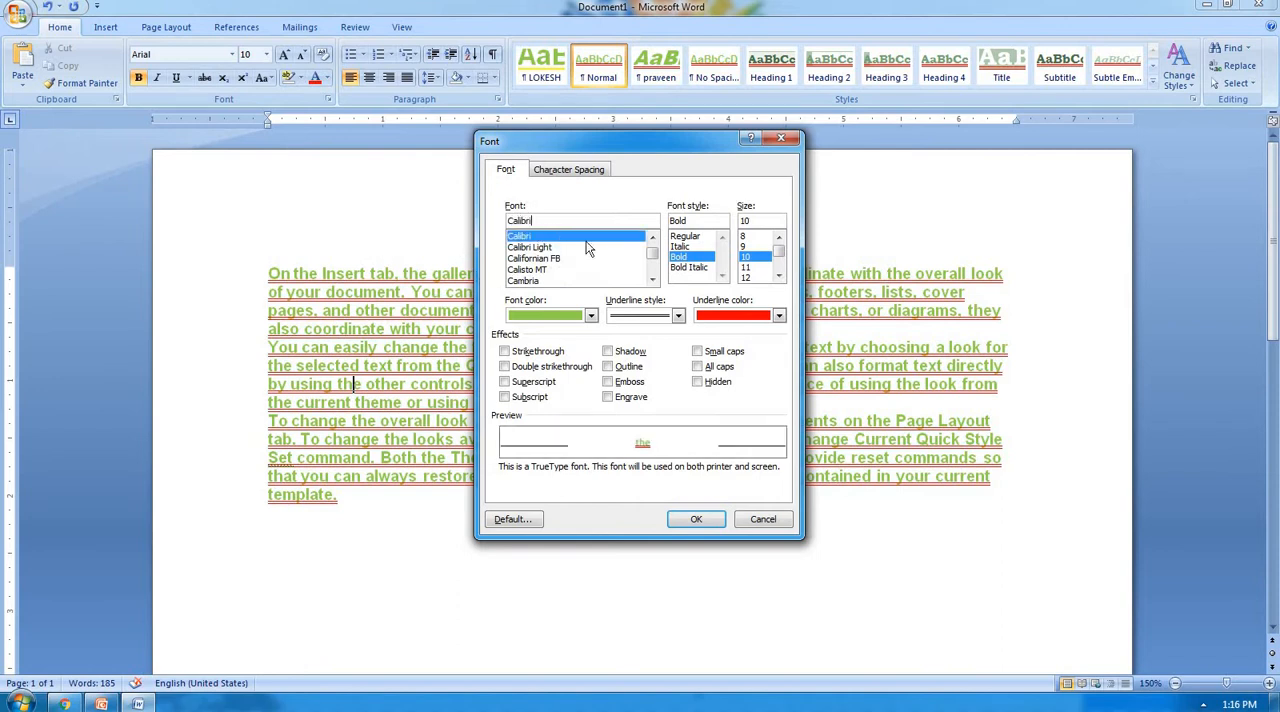
Set the font style to Regular, the size to 11 and the font color to Automatic.
{"action": "left_click", "coordinate": [690, 236]}
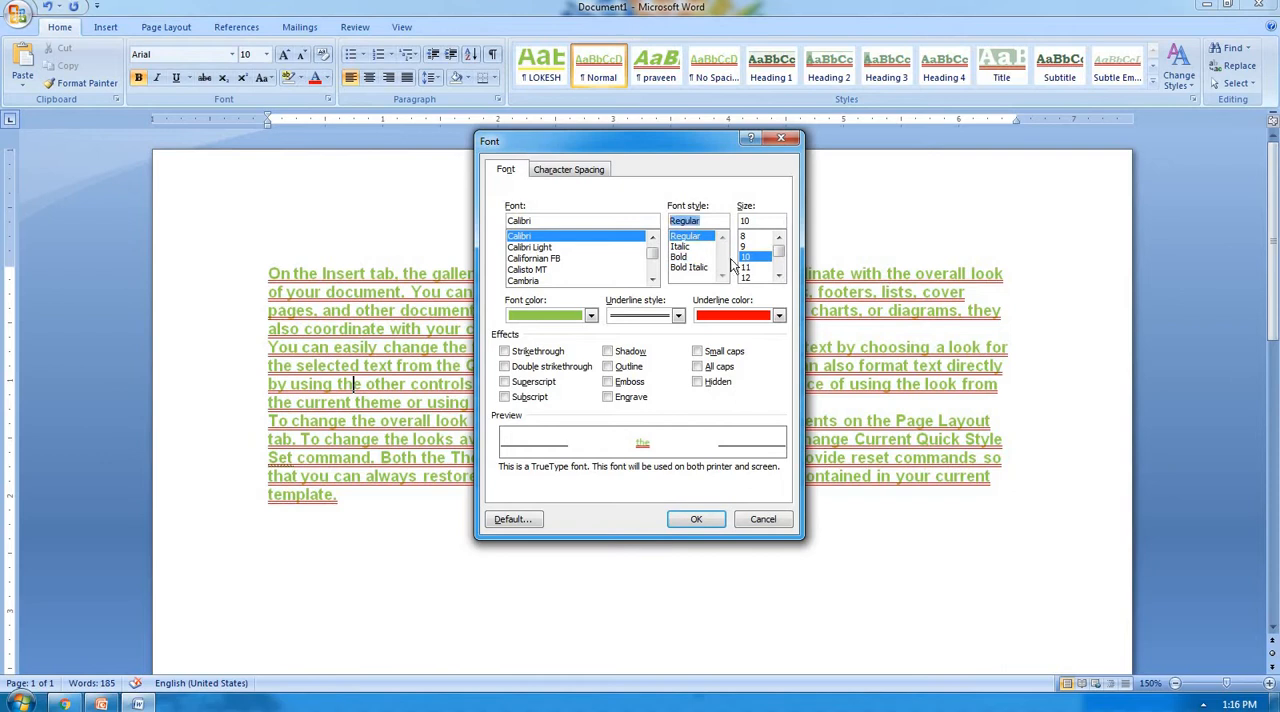
{"action": "left_click", "coordinate": [750, 279]}
{"action": "left_click", "coordinate": [745, 269]}
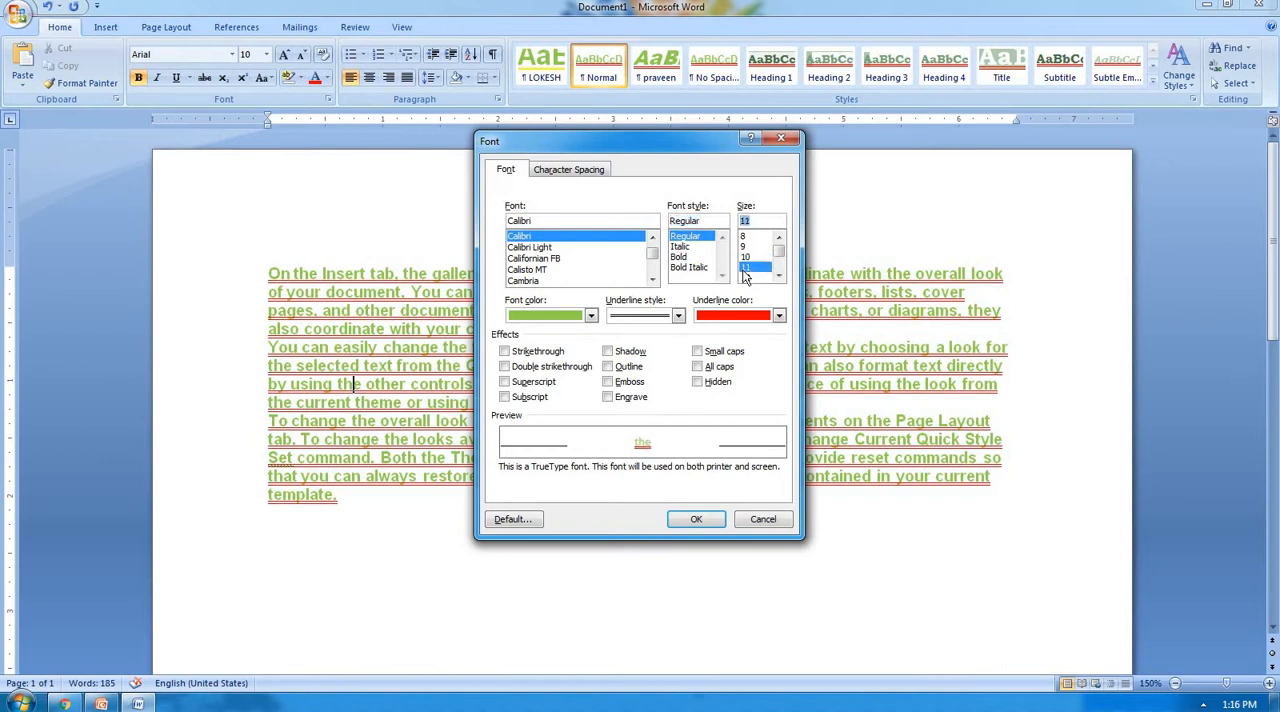
{"action": "left_click", "coordinate": [591, 316]}
{"action": "left_click", "coordinate": [566, 336]}
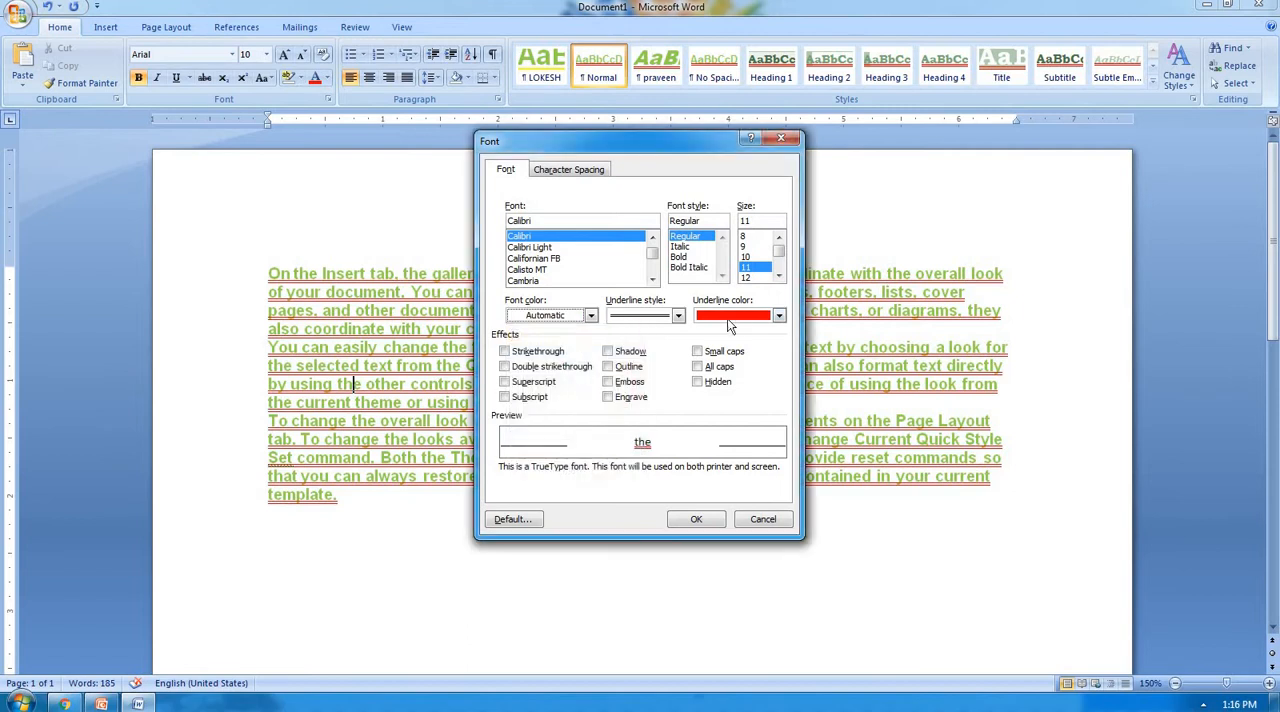
Set the underline color to Automatic and the underline style to none, and make these font settings the default for new documents.
{"action": "left_click", "coordinate": [779, 316]}
{"action": "left_click", "coordinate": [710, 336]}
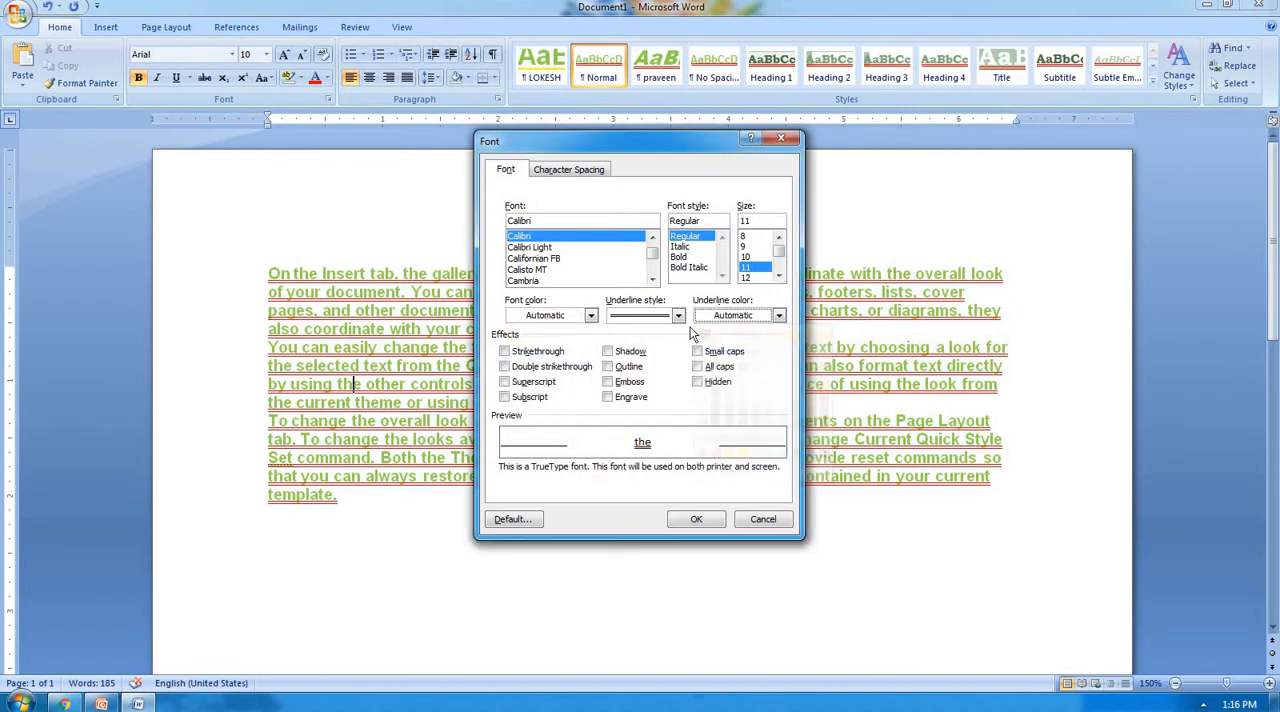
{"action": "left_click", "coordinate": [678, 316]}
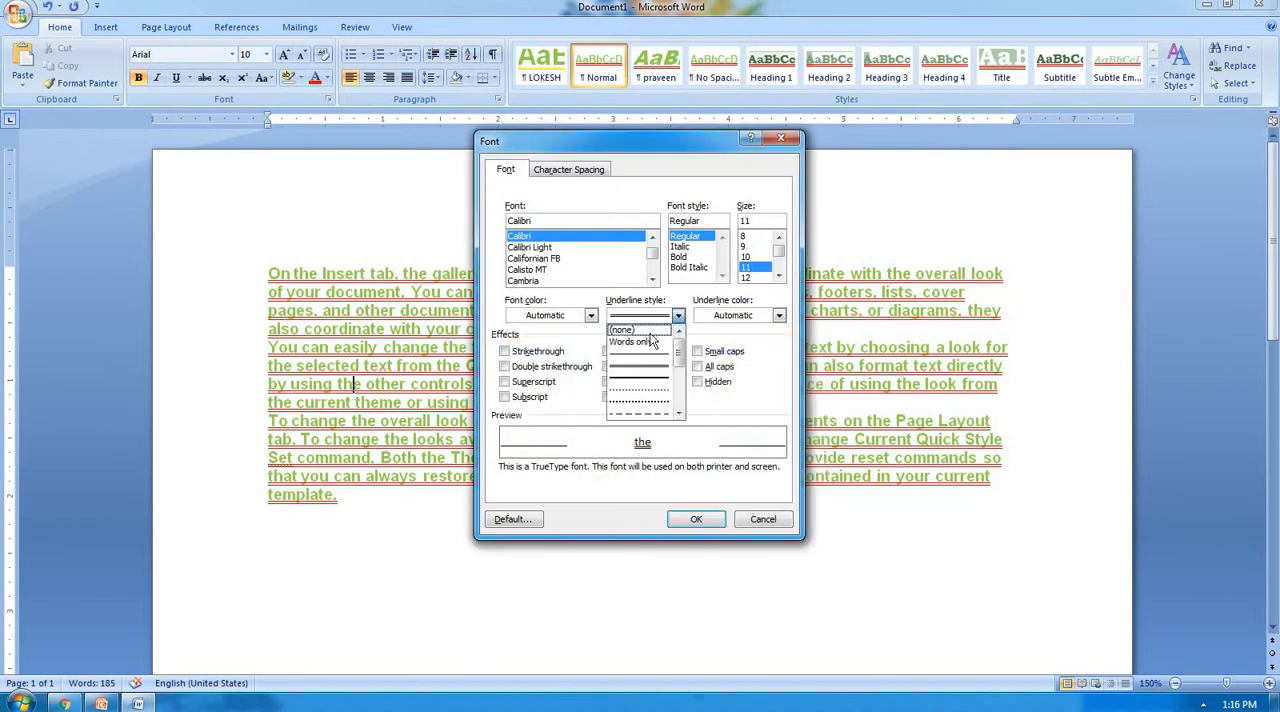
{"action": "left_click", "coordinate": [645, 331]}
{"action": "left_click", "coordinate": [524, 523]}
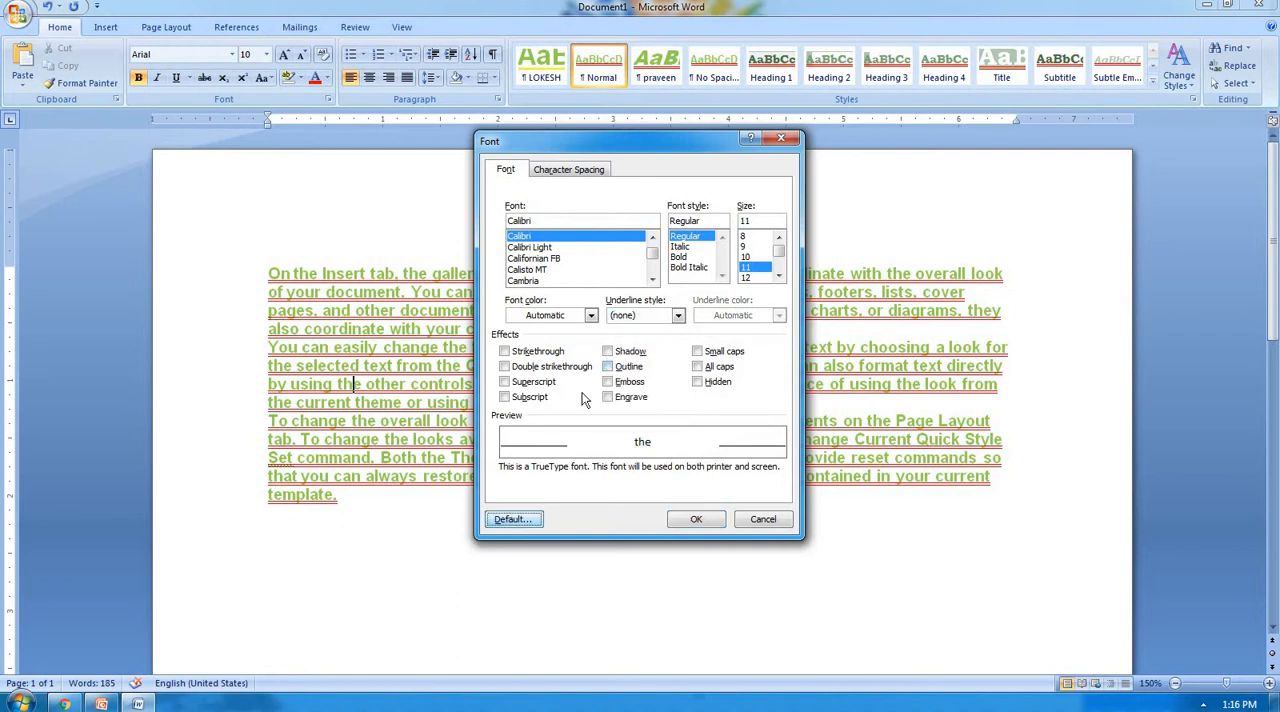
{"action": "left_click", "coordinate": [579, 395]}
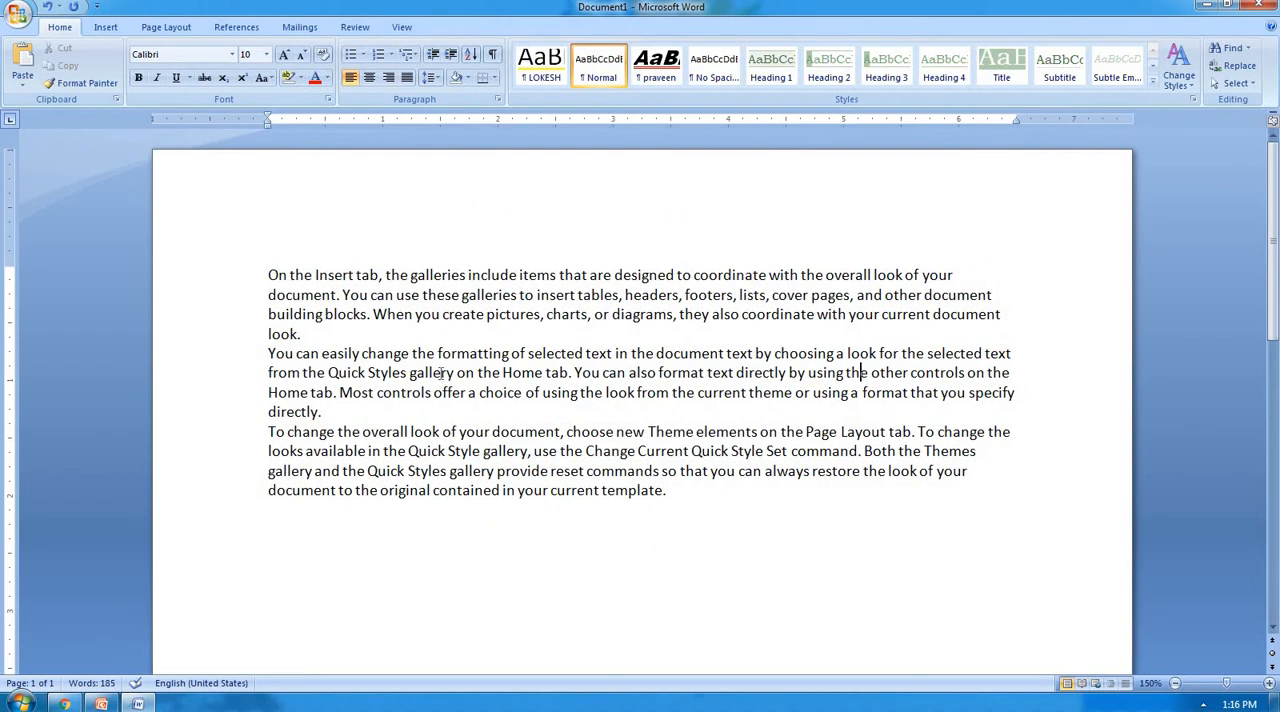
Enlarge the opening words "On the Insert tab" in the first paragraph to size 36.
{"action": "left_click", "coordinate": [564, 332]}
{"action": "left_click_drag", "start_coordinate": [267, 274], "coordinate": [380, 276]}
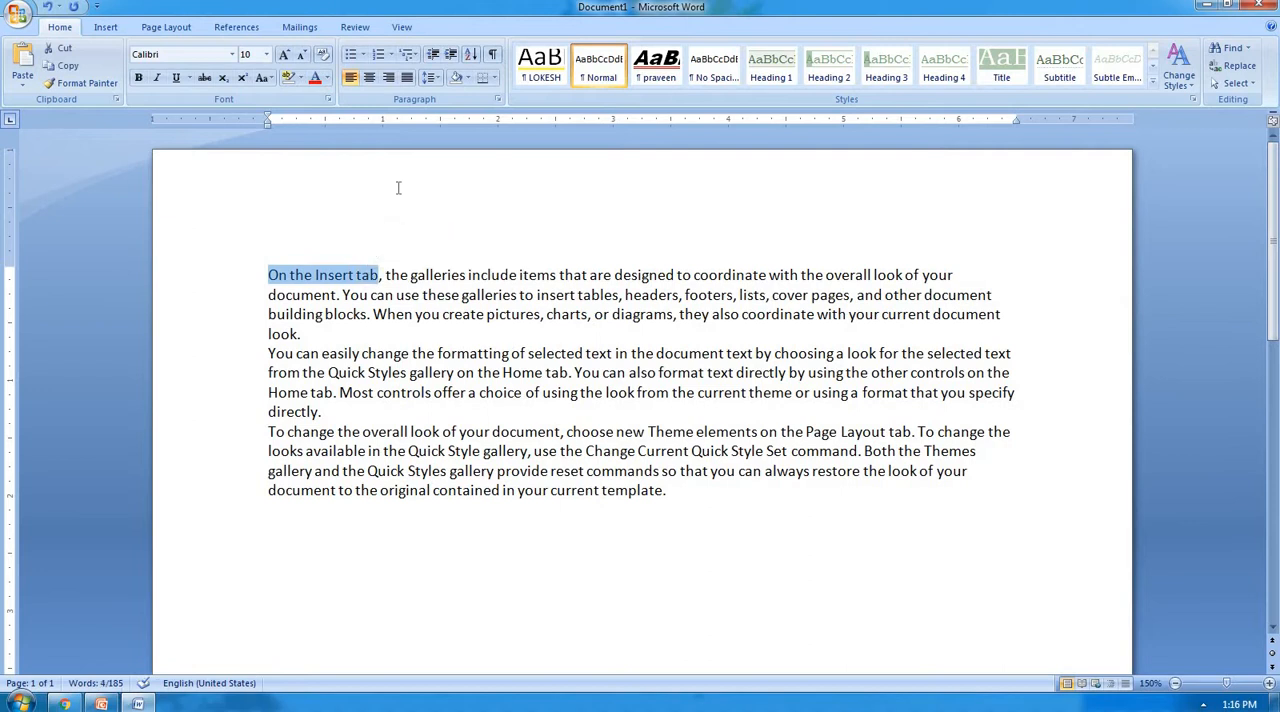
{"action": "key", "text": "ctrl+shift+period"}
{"action": "key", "text": "ctrl+shift+period"}
{"action": "key", "text": "ctrl+shift+period"}
{"action": "key", "text": "ctrl+shift+period"}
{"action": "key", "text": "ctrl+shift+period"}
{"action": "key", "text": "ctrl+shift+period"}
{"action": "key", "text": "ctrl+shift+period"}
{"action": "key", "text": "ctrl+shift+period"}
{"action": "key", "text": "ctrl+shift+period"}
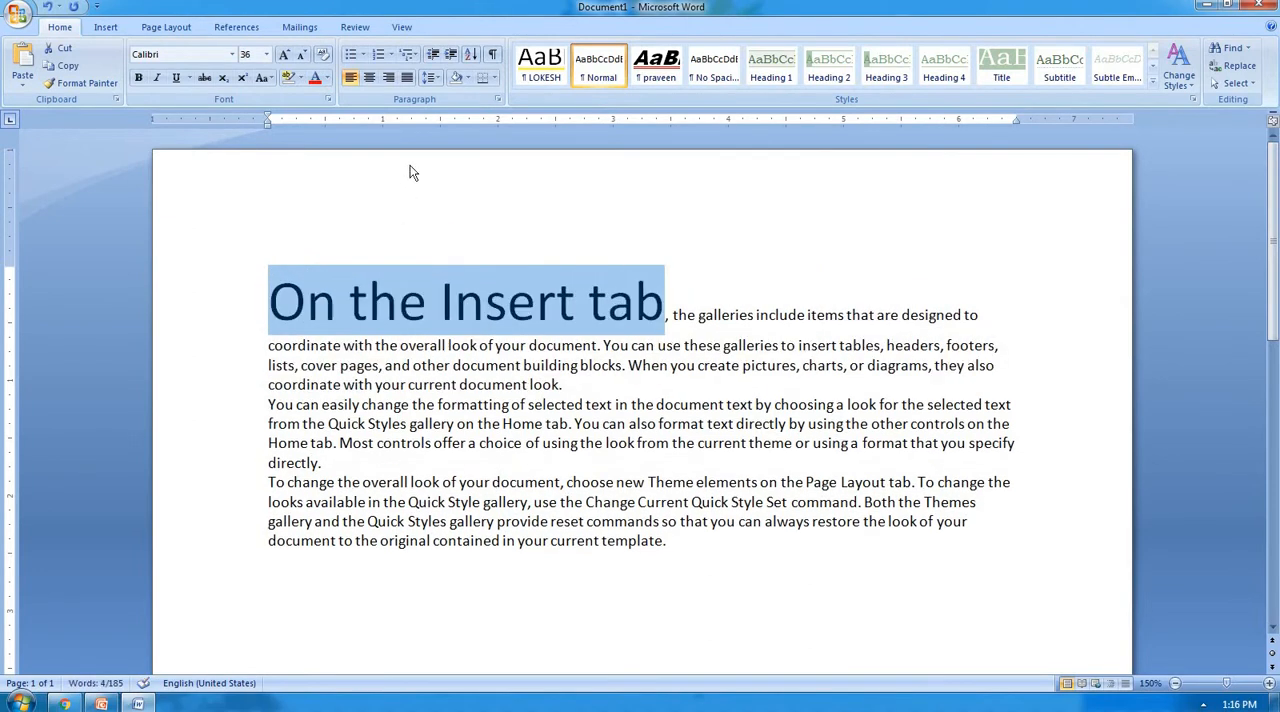
Try Strikethrough on the opening words "On the Insert tab" and apply Double strikethrough to them instead.
{"action": "key", "text": "ctrl+d"}
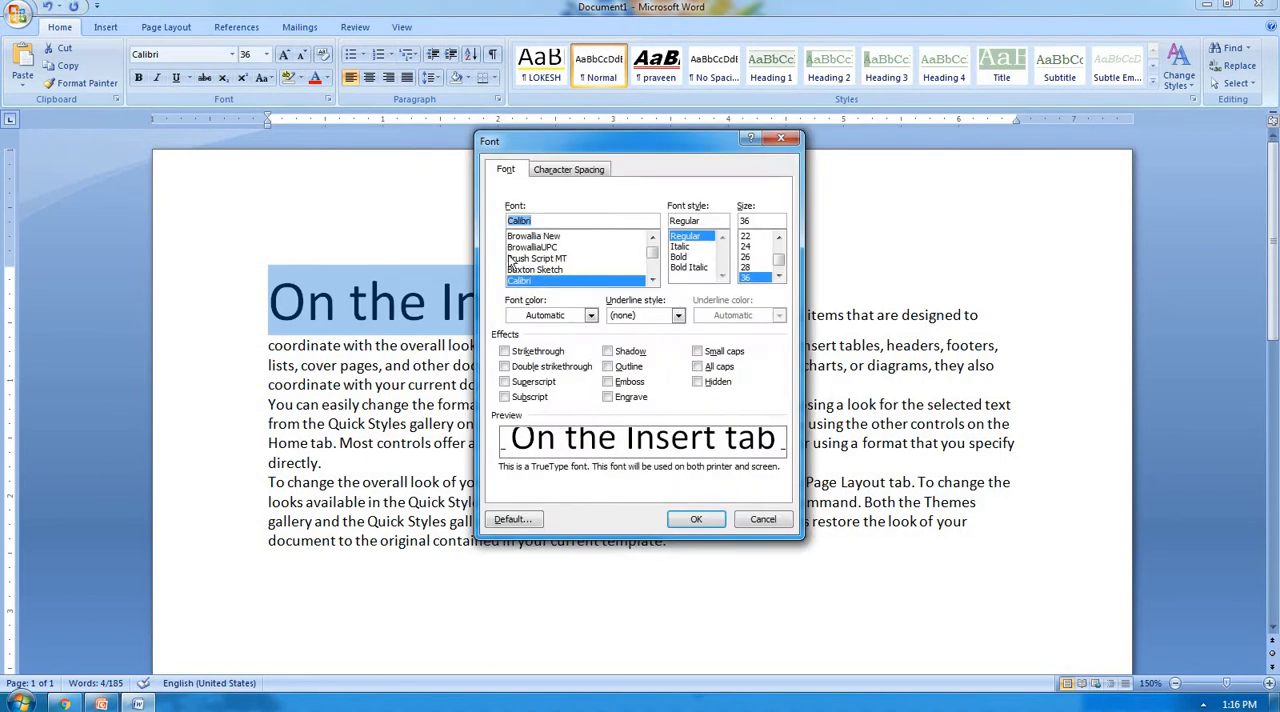
{"action": "left_click", "coordinate": [545, 358]}
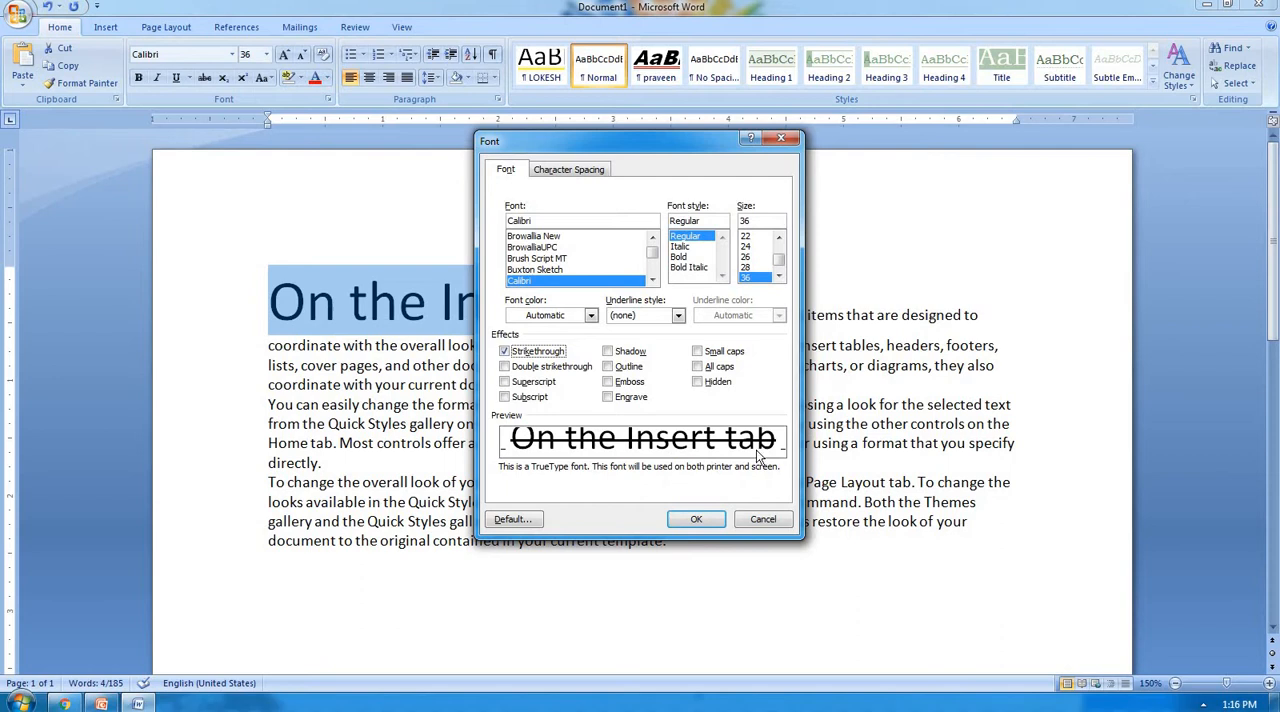
{"action": "left_click", "coordinate": [577, 367]}
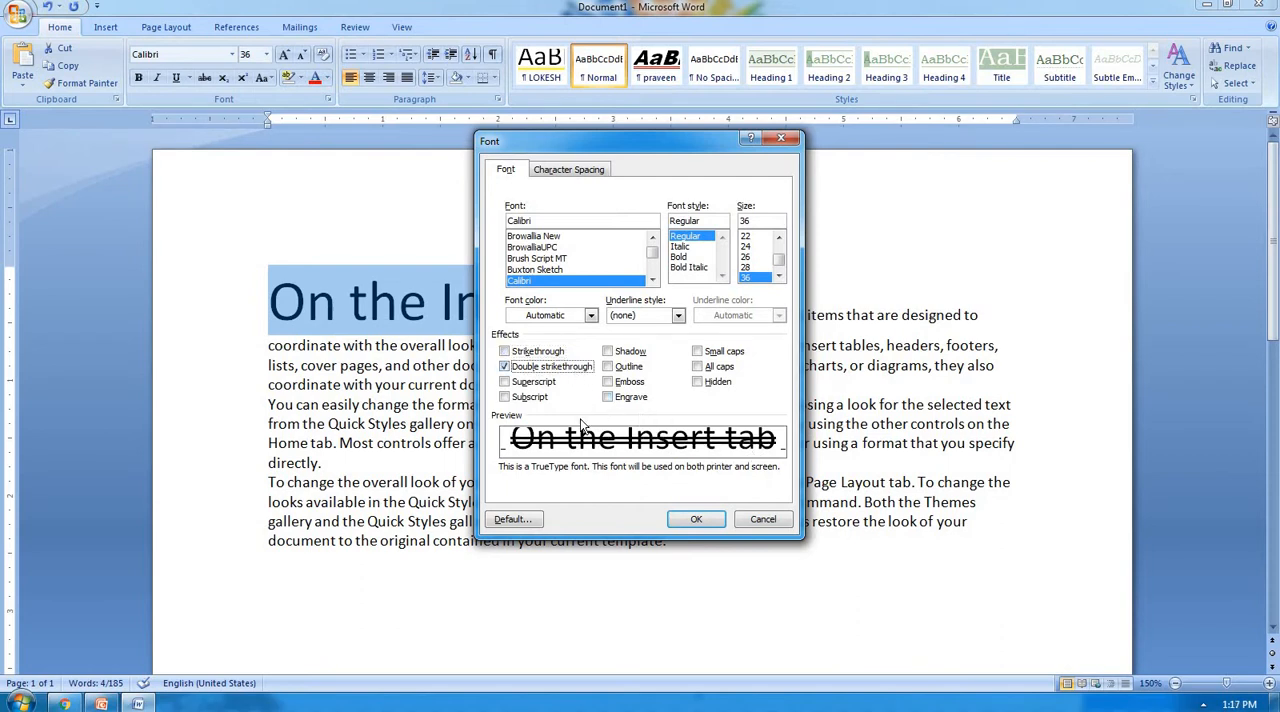
{"action": "left_click", "coordinate": [698, 519]}
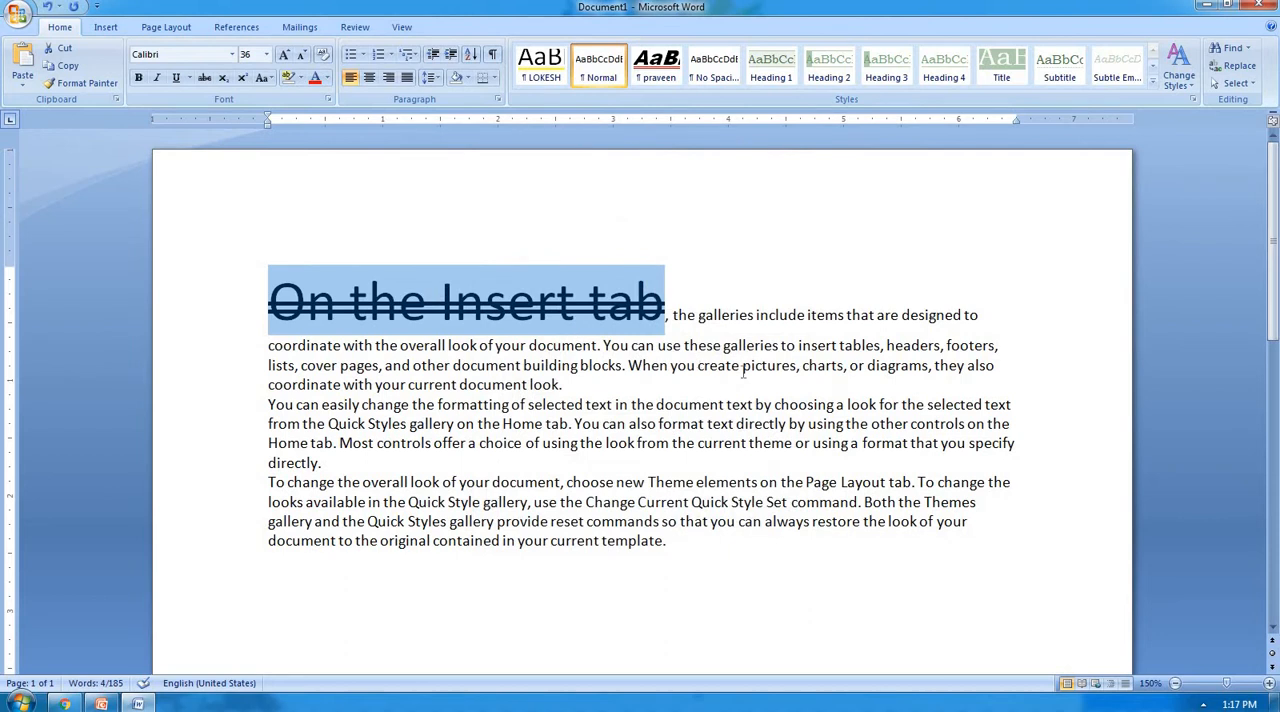
Remove the Double strikethrough effect from the words "On the Insert tab".
{"action": "key", "text": "ctrl+d"}
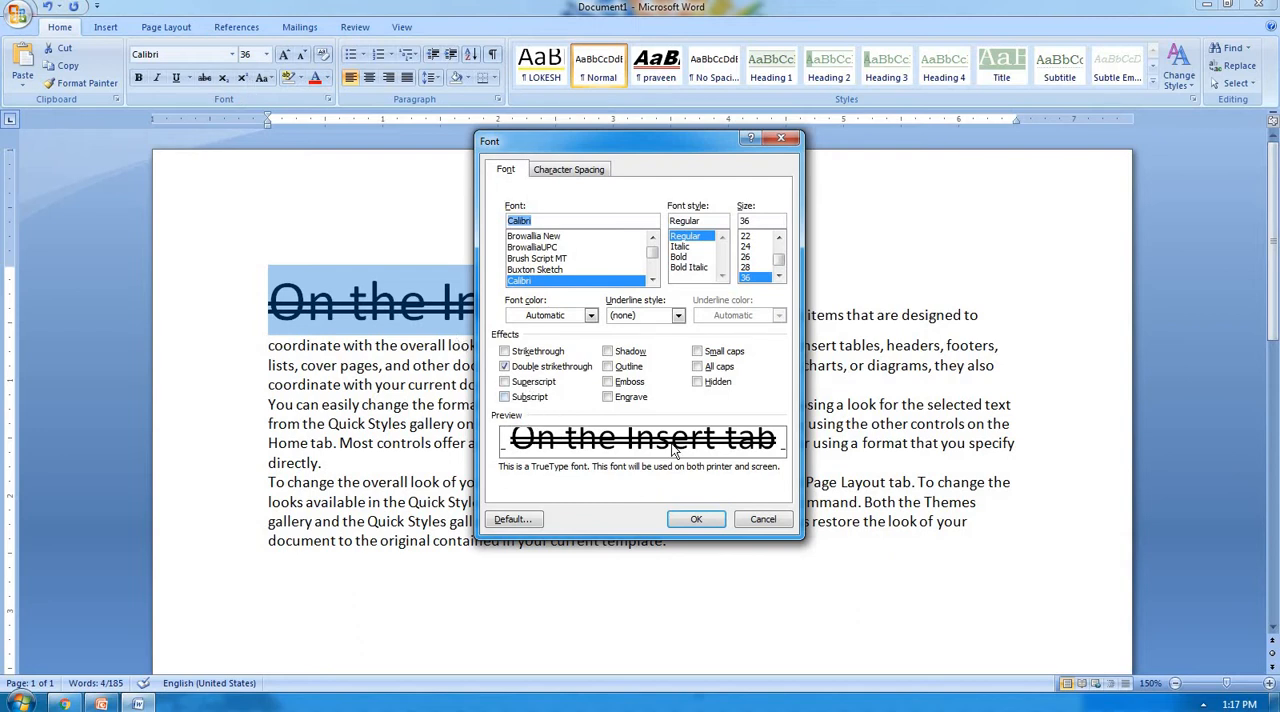
{"action": "left_click", "coordinate": [504, 366]}
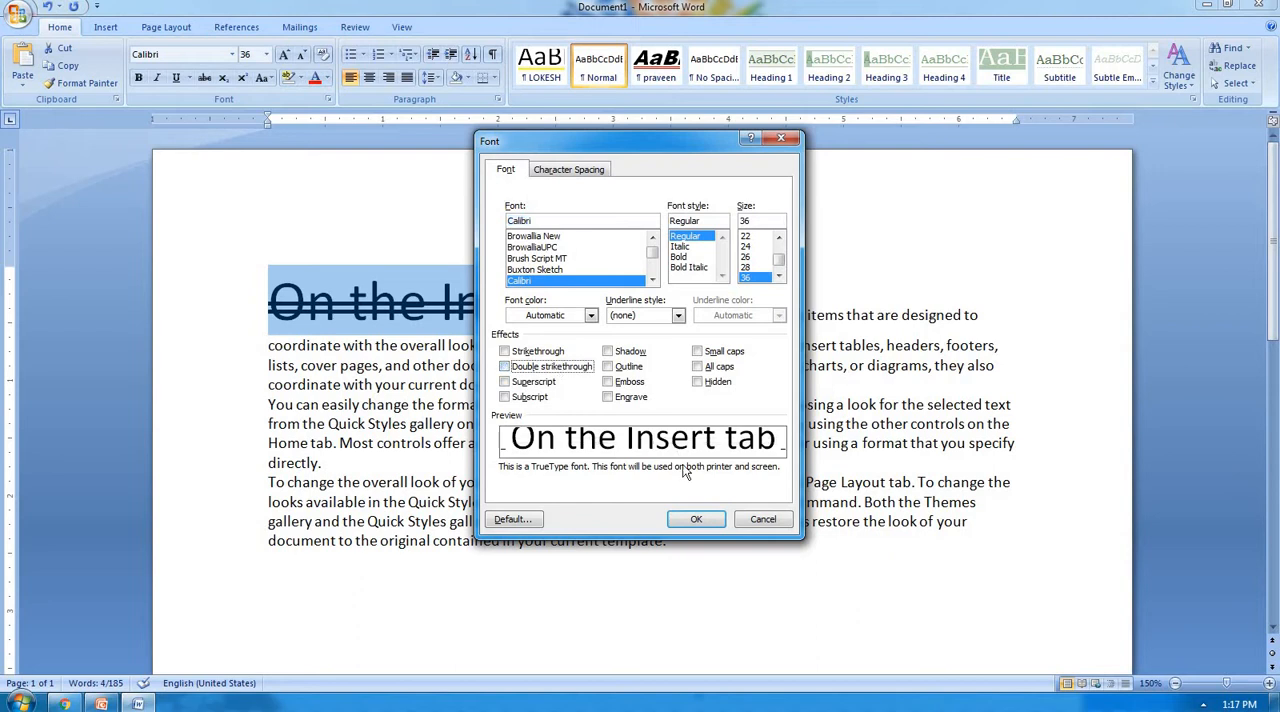
{"action": "left_click", "coordinate": [696, 519]}
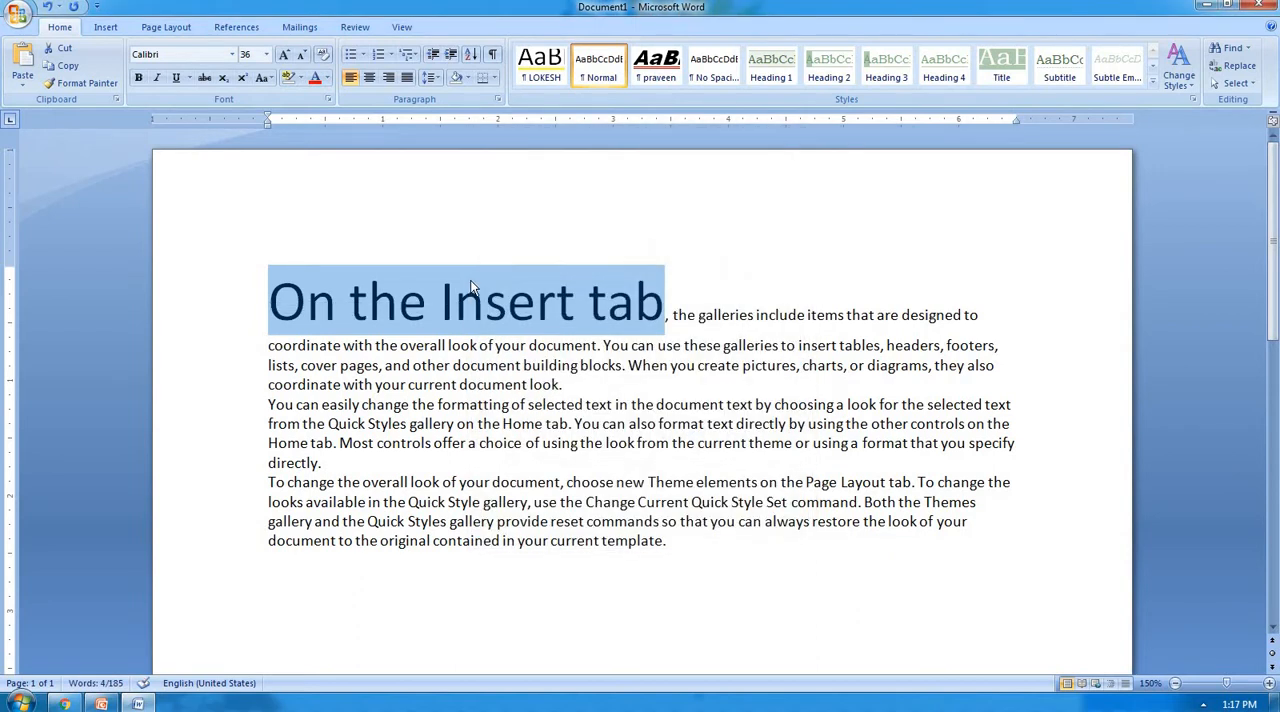
Apply the Shadow effect to only the words "On the" at the start of the first paragraph.
{"action": "left_click", "coordinate": [399, 305]}
{"action": "left_click_drag", "start_coordinate": [399, 305], "coordinate": [291, 300]}
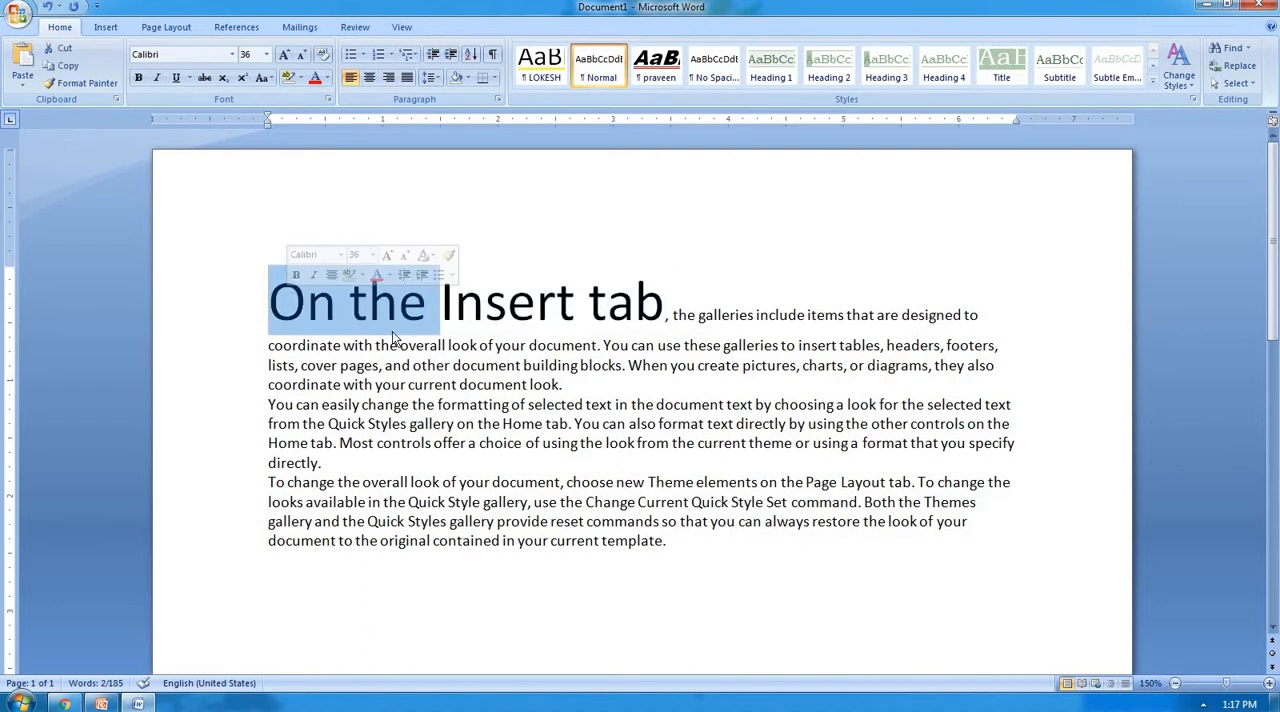
{"action": "key", "text": "ctrl+d"}
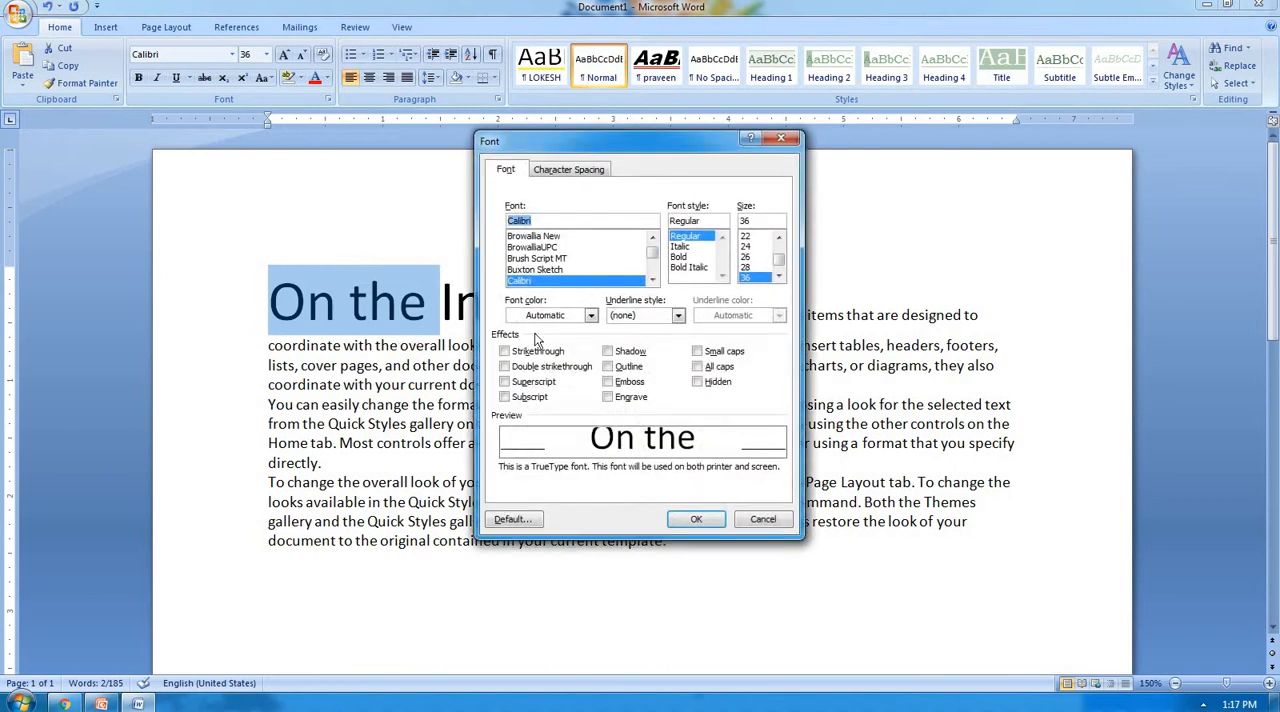
{"action": "left_click", "coordinate": [612, 352]}
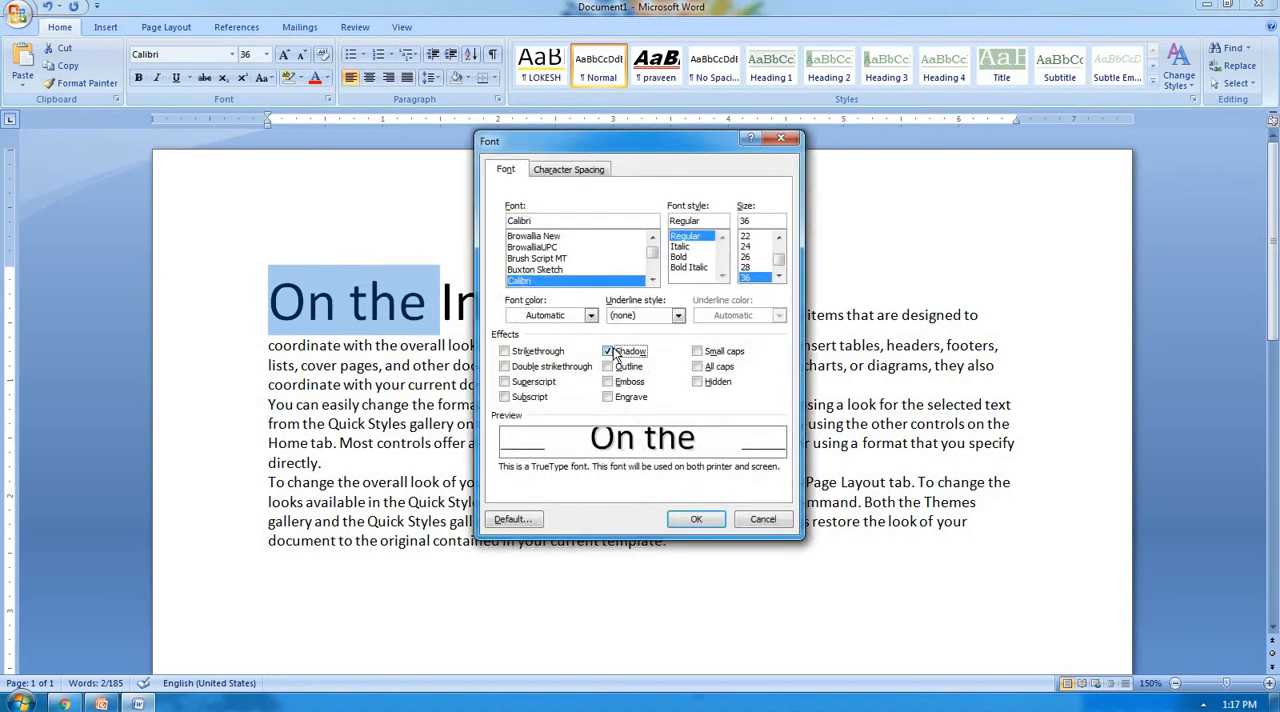
{"action": "left_click", "coordinate": [698, 521]}
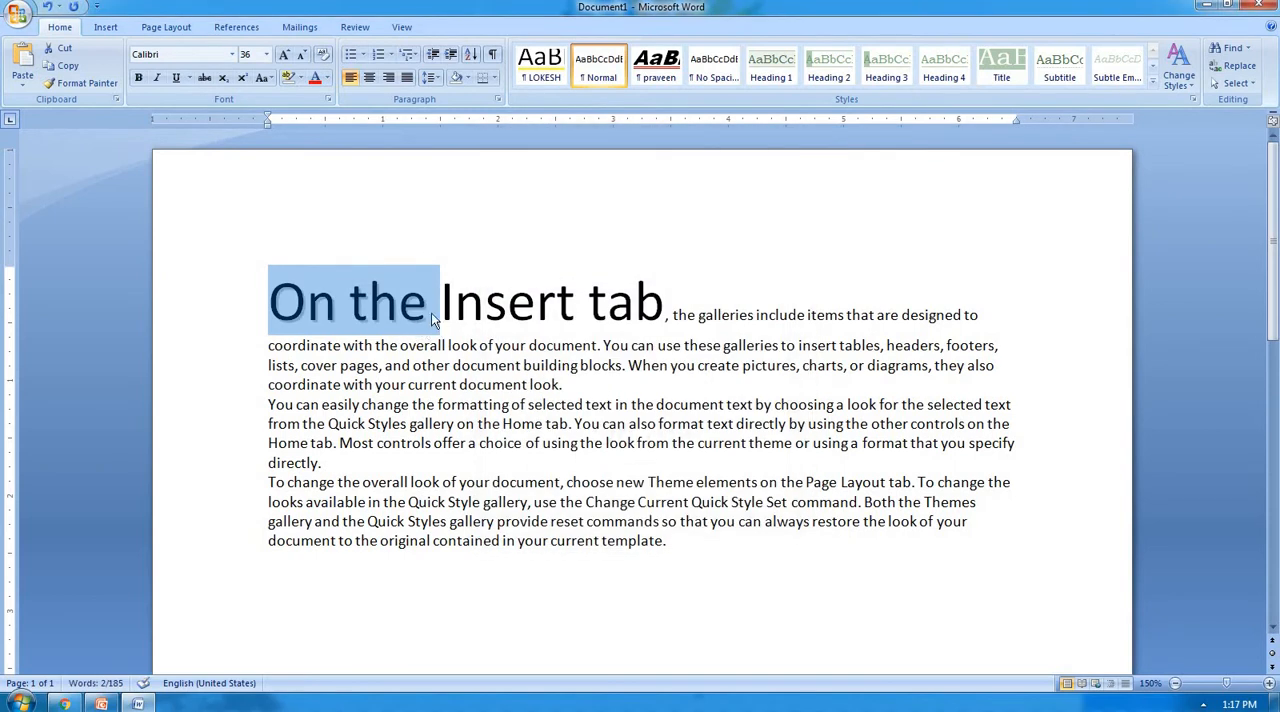
Add the Outline effect to the shadowed words "On the".
{"action": "scroll", "coordinate": [431, 312], "scroll_direction": "up", "scroll_amount": 6, "text": "ctrl"}
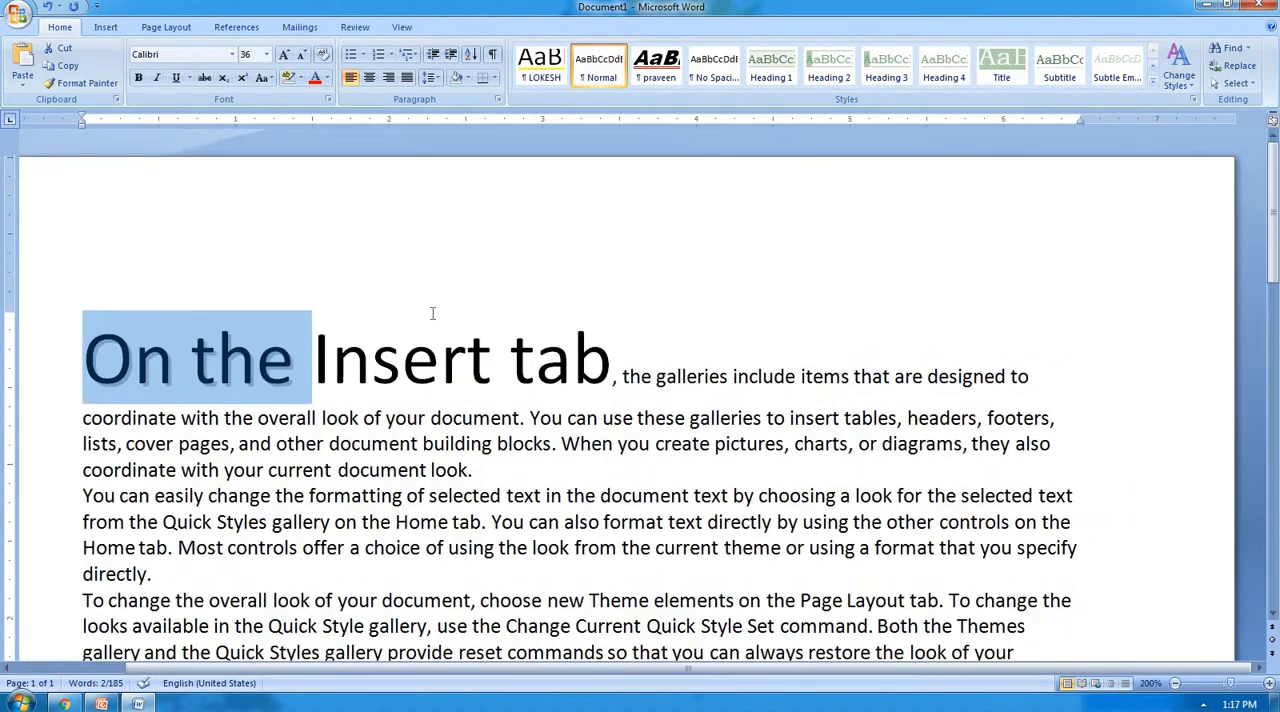
{"action": "left_click", "coordinate": [300, 372]}
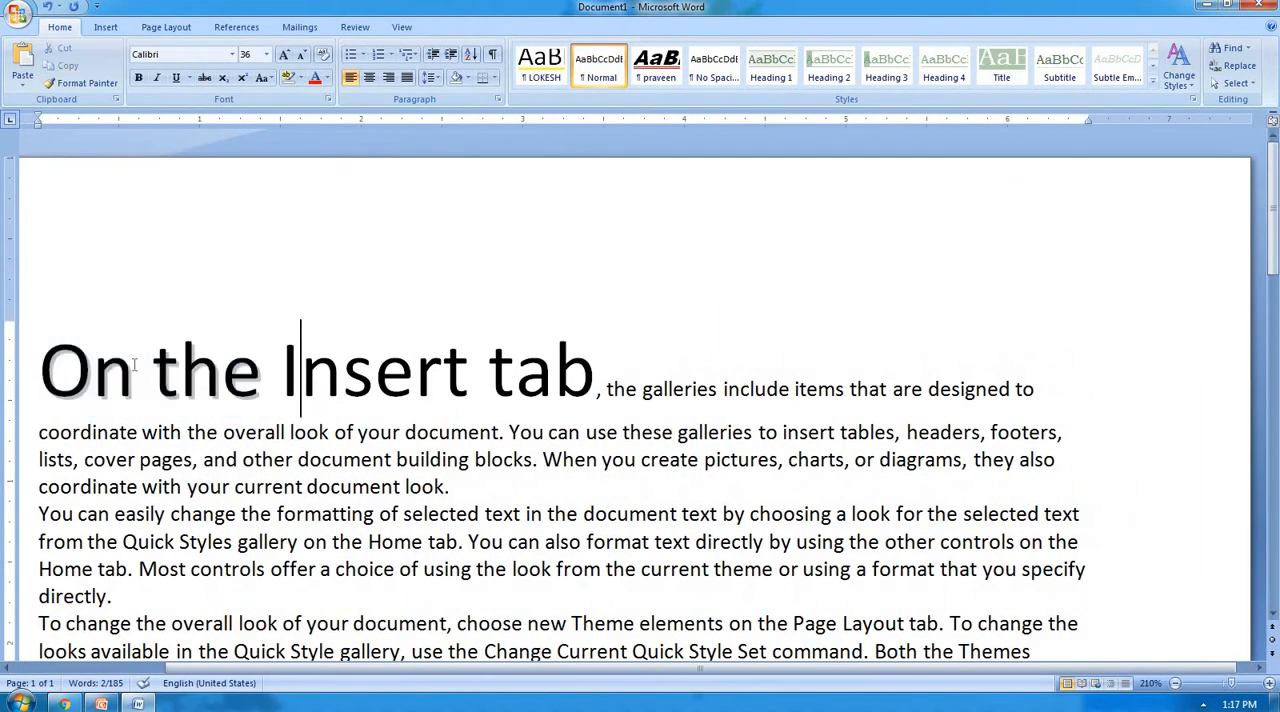
{"action": "key", "text": "shift+Home"}
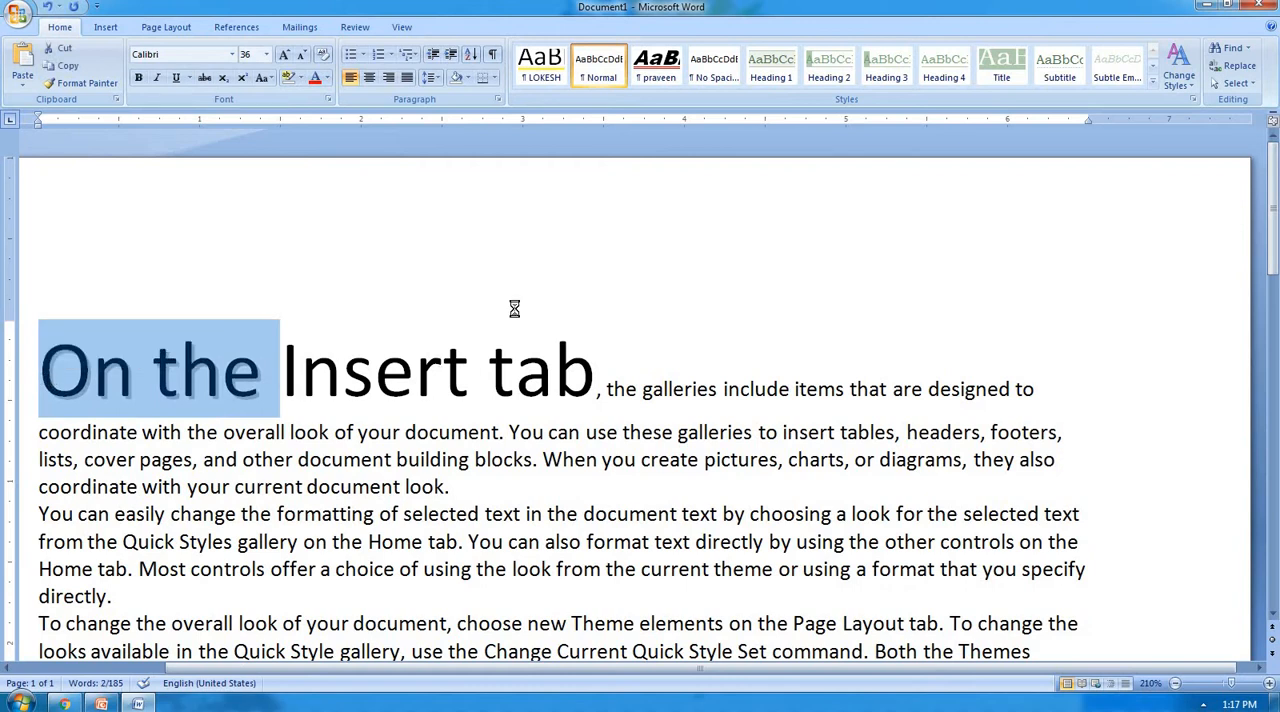
{"action": "key", "text": "ctrl+d"}
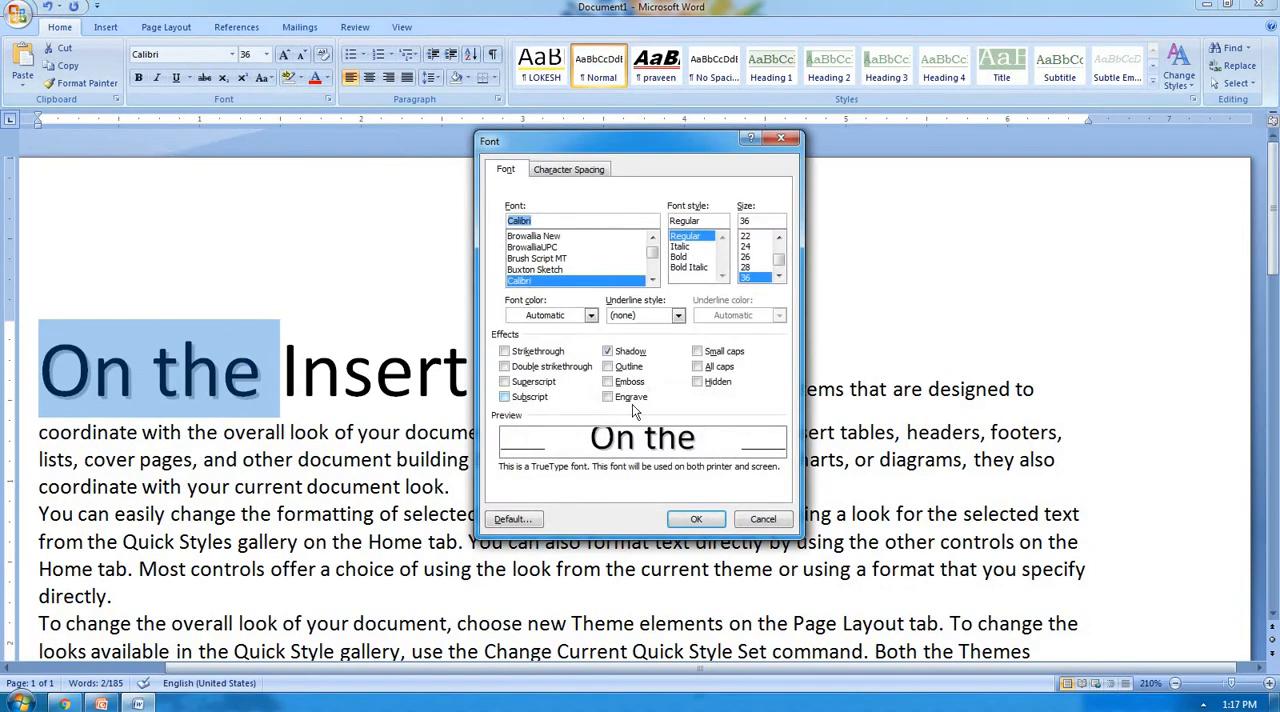
{"action": "left_click", "coordinate": [612, 368]}
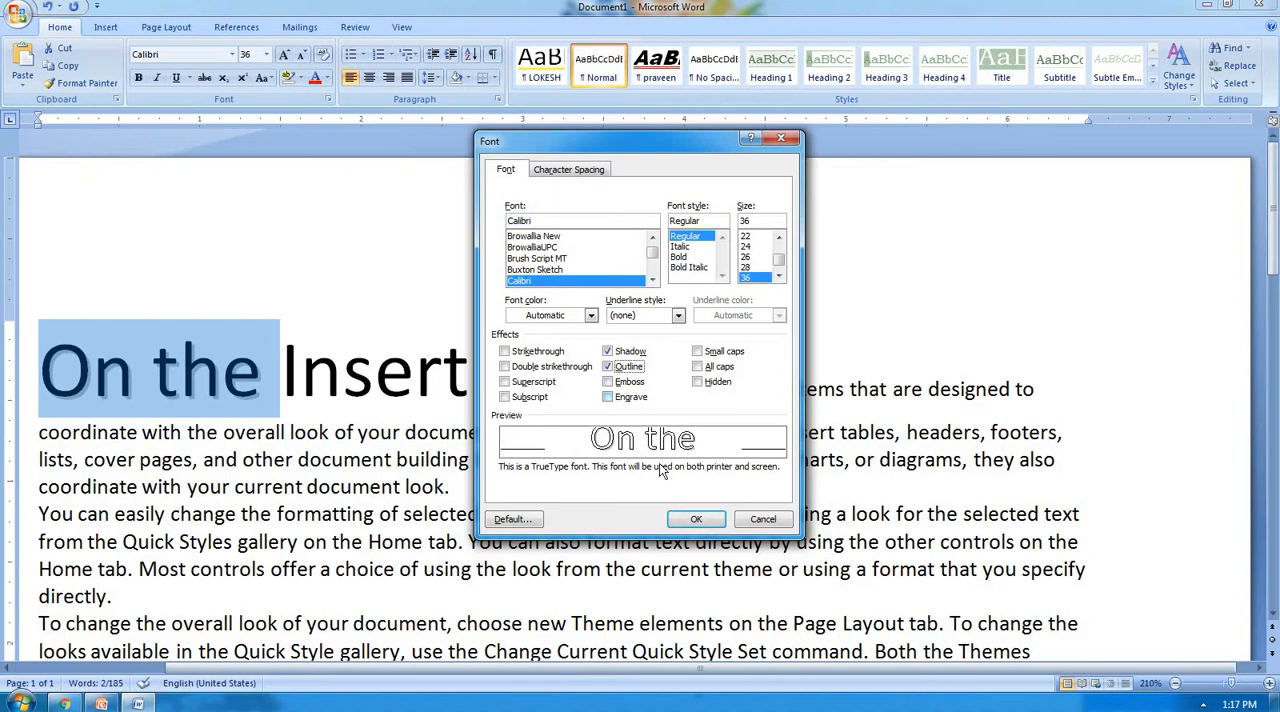
{"action": "left_click", "coordinate": [688, 519]}
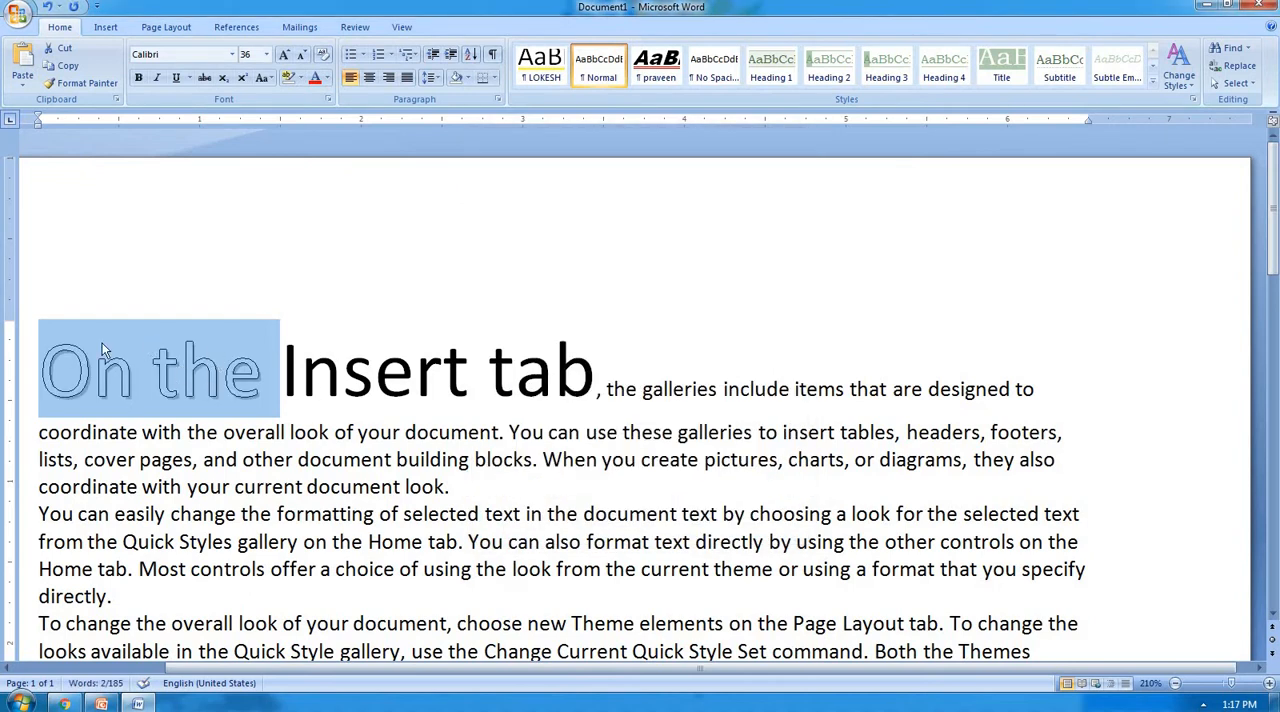
Apply the Emboss effect to only the first word, "On".
{"action": "left_click_drag", "start_coordinate": [725, 669], "coordinate": [592, 678]}
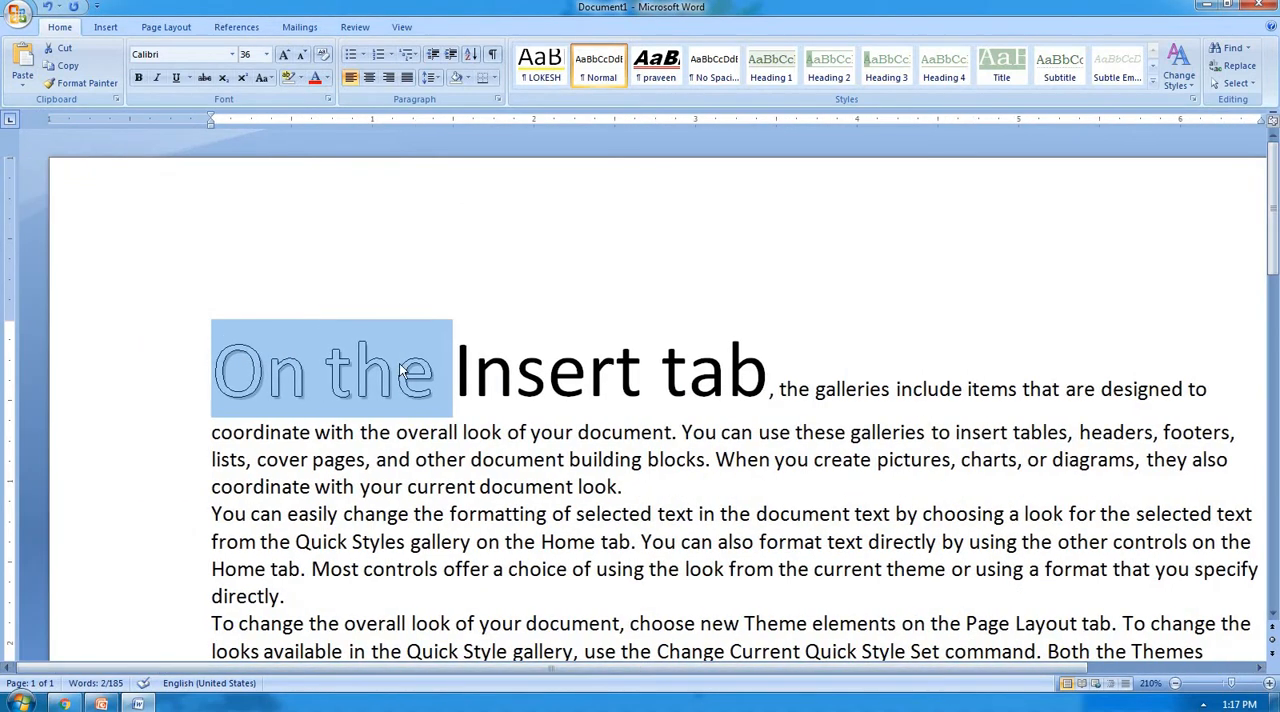
{"action": "left_click", "coordinate": [308, 372]}
{"action": "key", "text": "shift+Left"}
{"action": "key", "text": "shift+Left"}
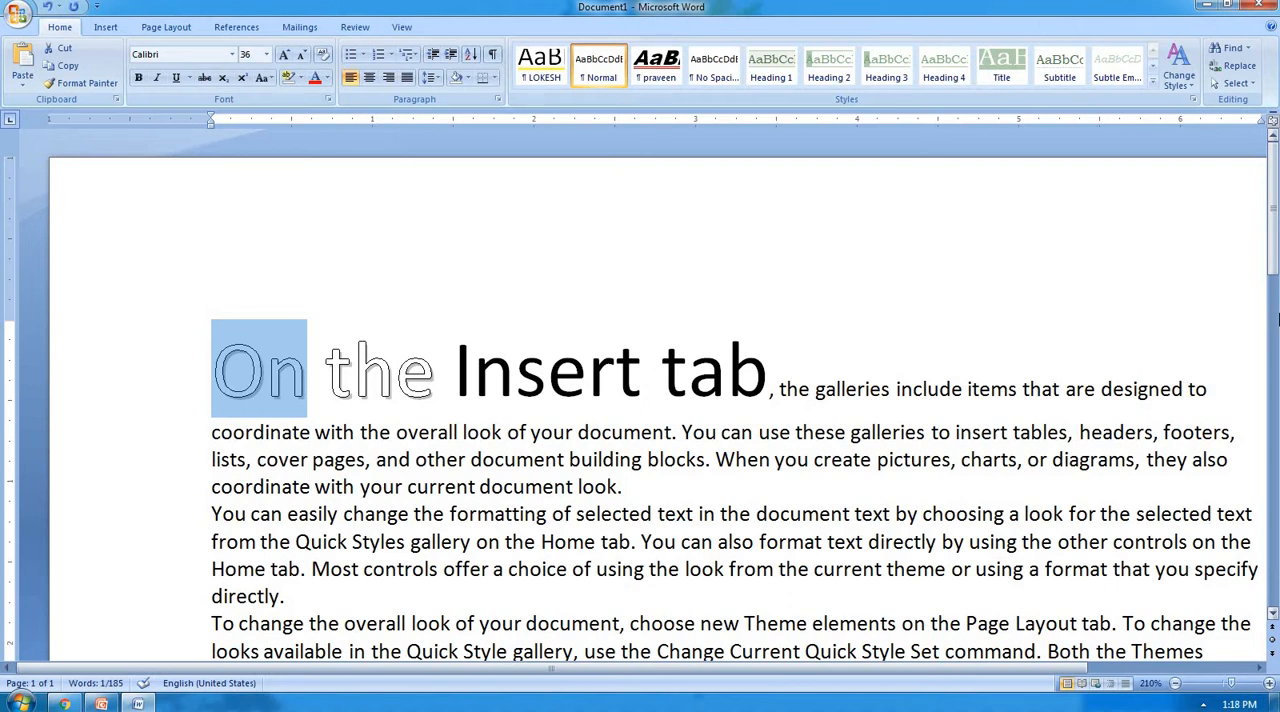
{"action": "key", "text": "ctrl+d"}
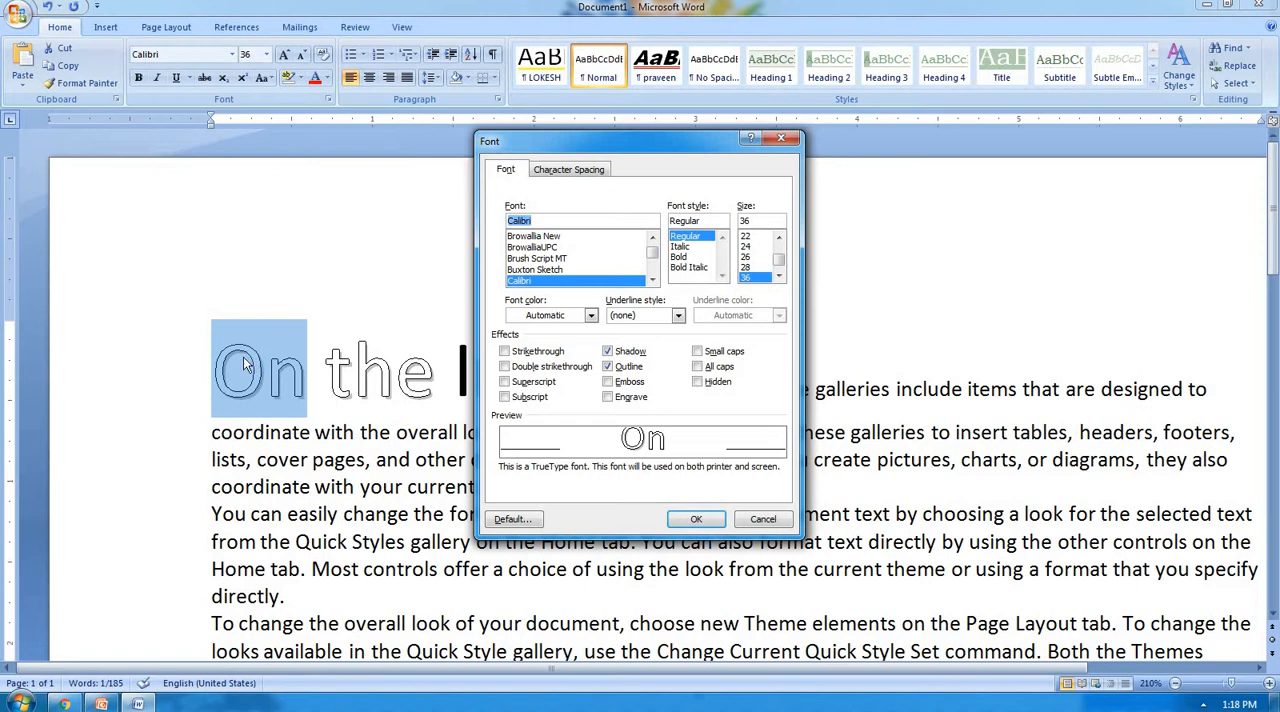
{"action": "left_click", "coordinate": [621, 382]}
{"action": "left_click", "coordinate": [693, 521]}
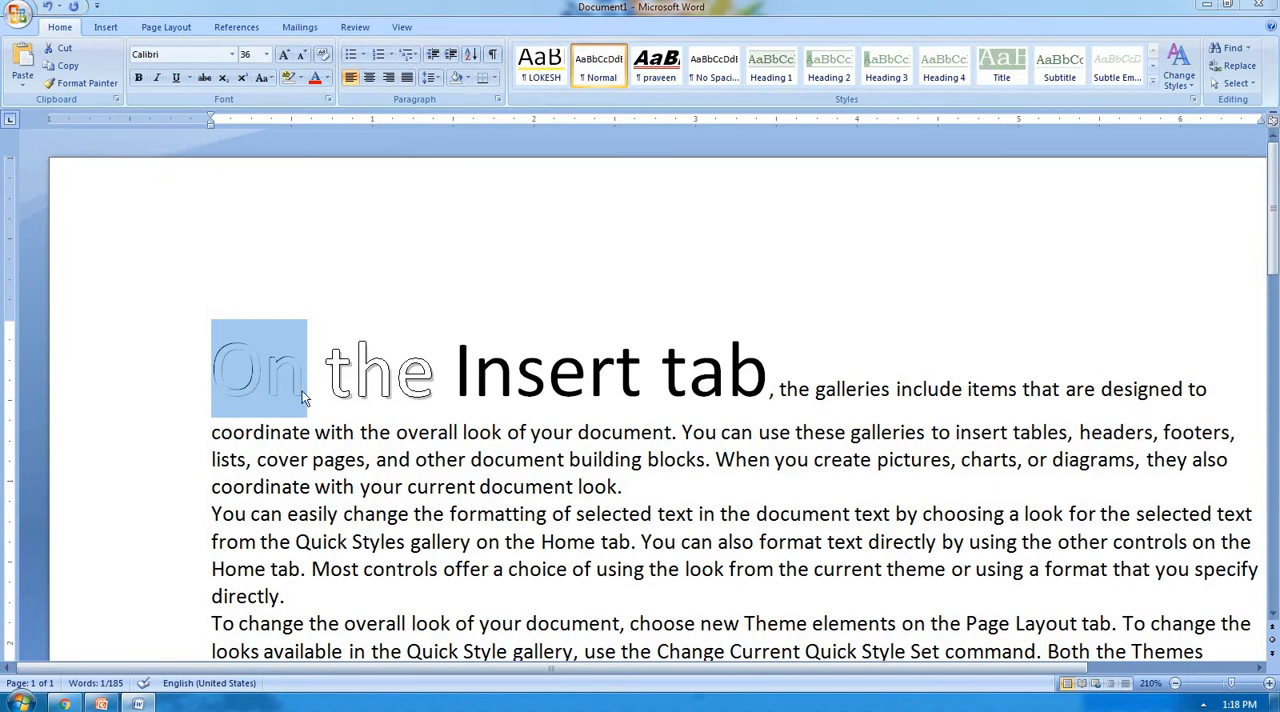
Change the effect on the word "On" to Engrave.
{"action": "key", "text": "ctrl+d"}
{"action": "left_click", "coordinate": [607, 397]}
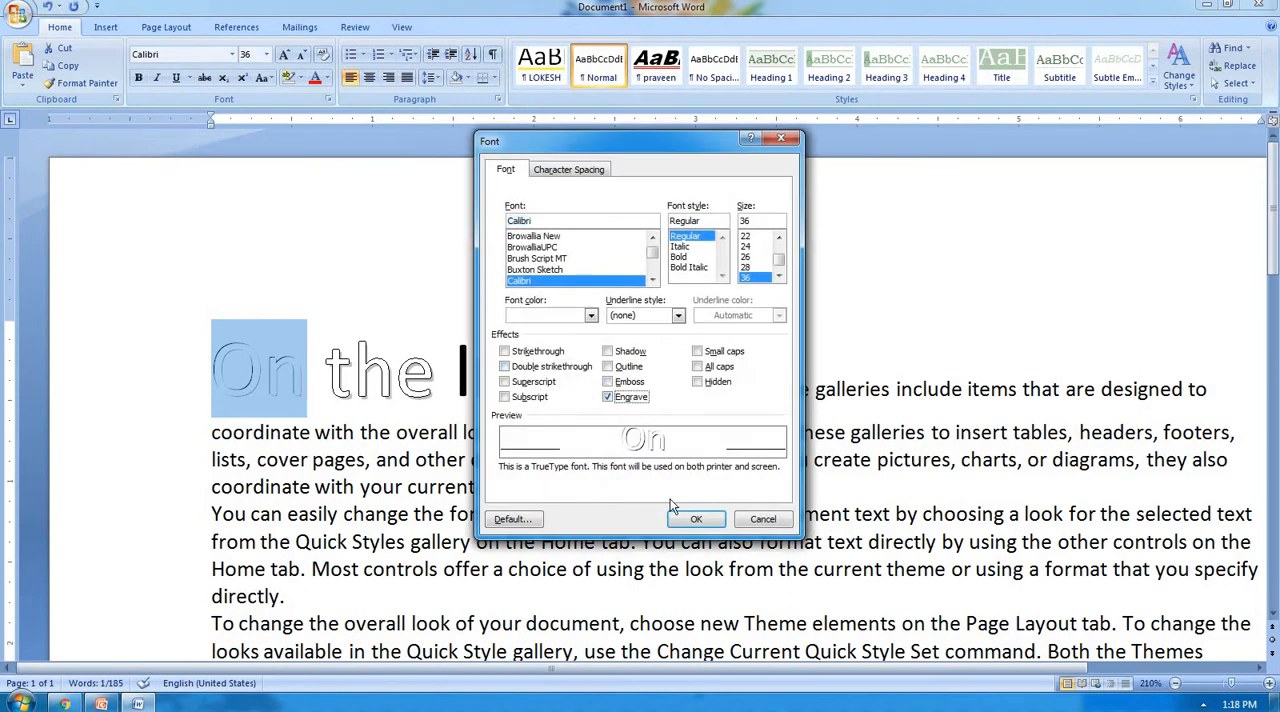
{"action": "left_click", "coordinate": [694, 519]}
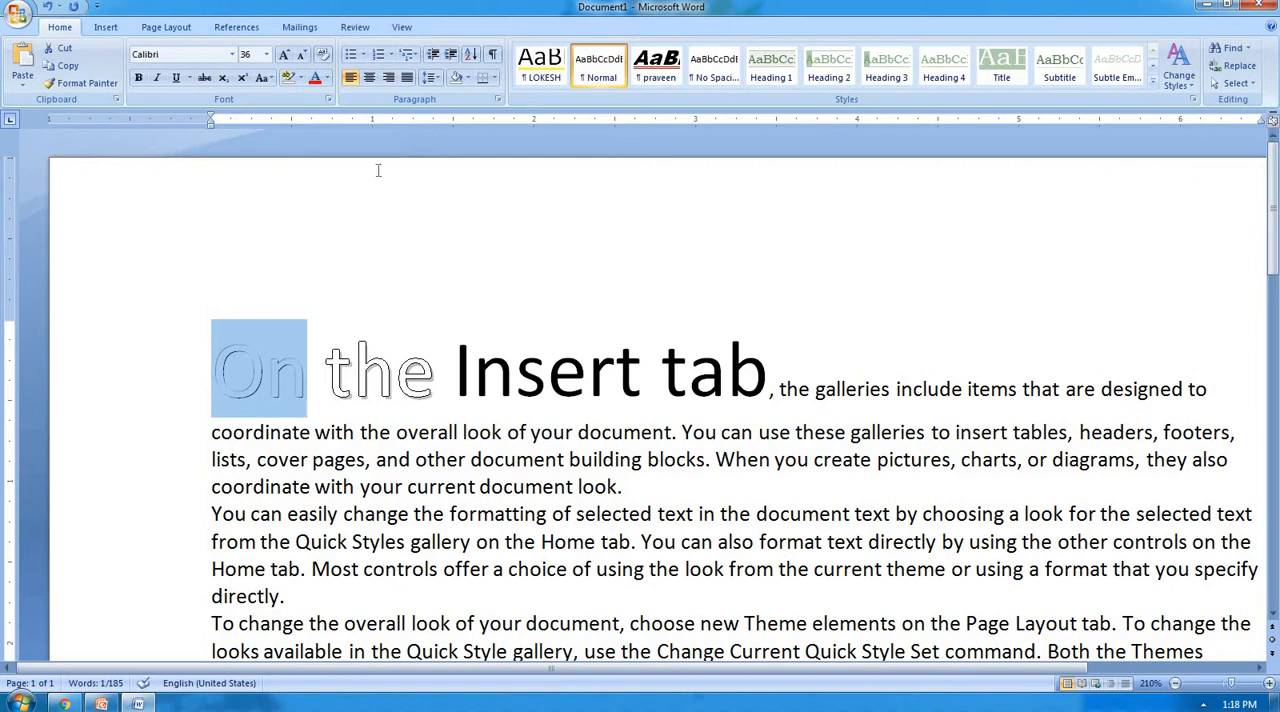
Turn off the Engrave effect on the word "On".
{"action": "key", "text": "ctrl+d"}
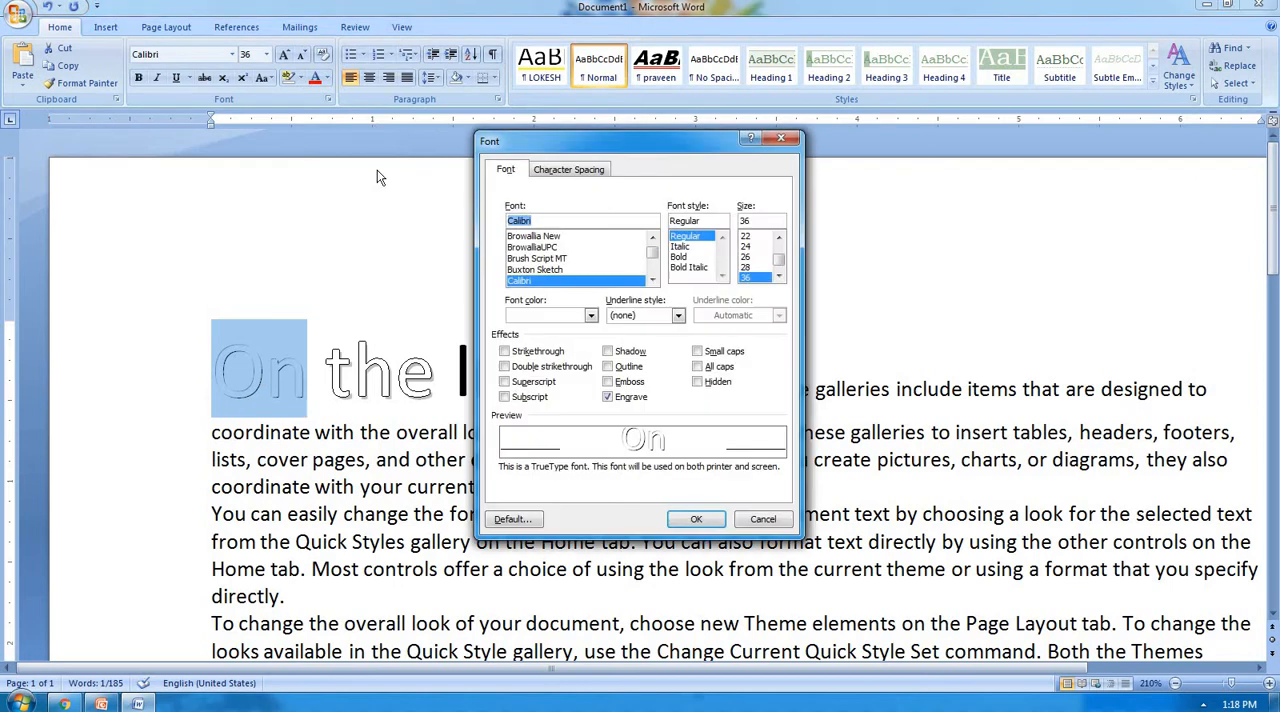
{"action": "left_click", "coordinate": [632, 398]}
{"action": "left_click", "coordinate": [710, 521]}
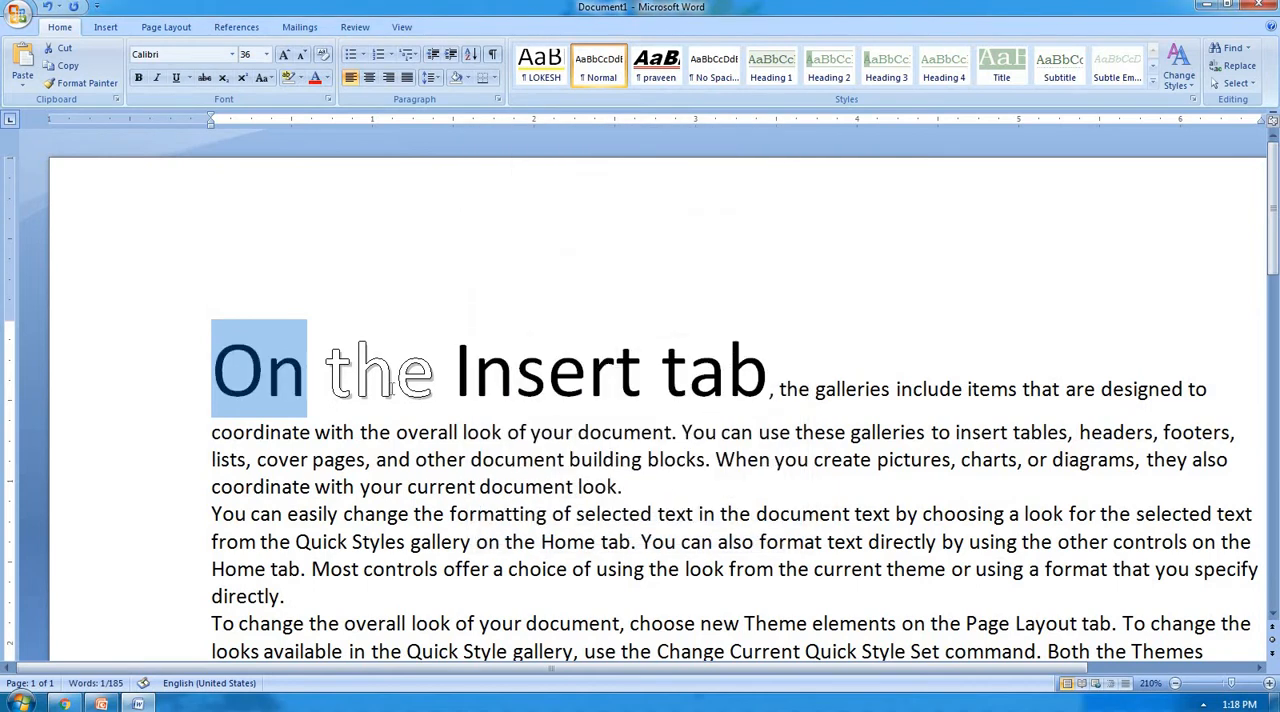
Select the opening words "On the Insert tab" and clear the Outline and Shadow effects from them.
{"action": "left_click", "coordinate": [395, 370]}
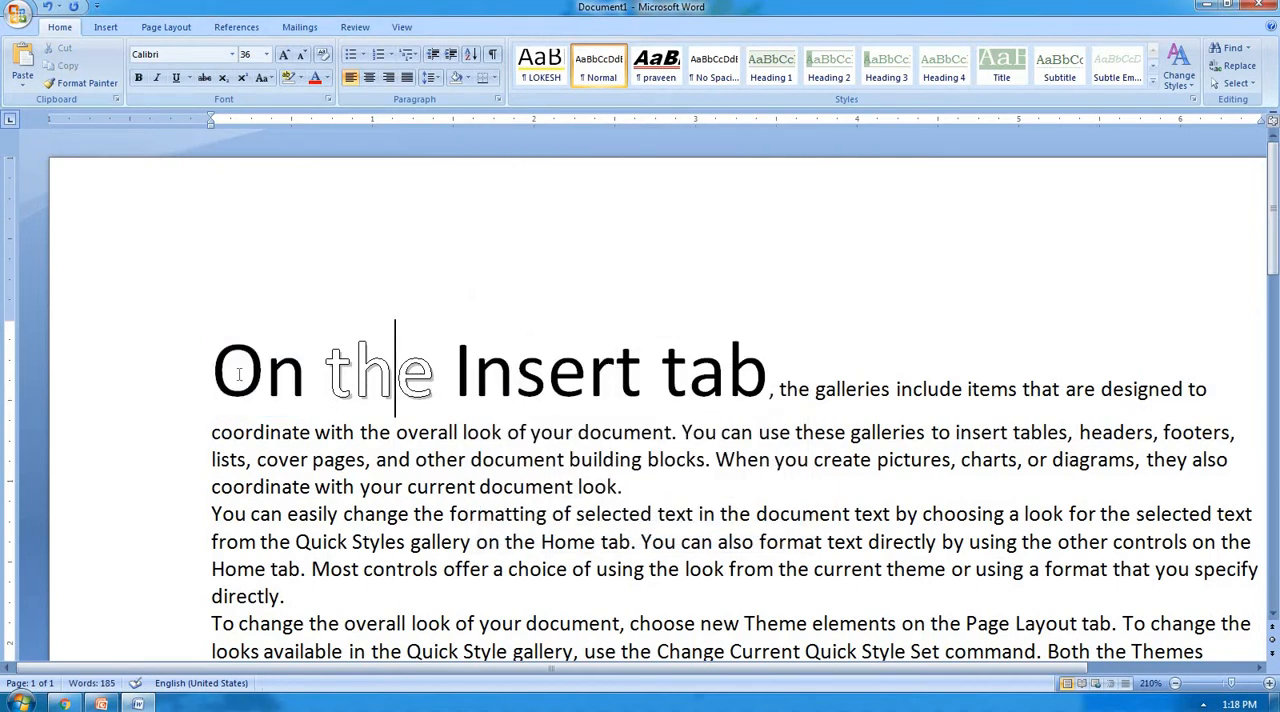
{"action": "key", "text": "Home"}
{"action": "key", "text": "shift+Right"}
{"action": "key", "text": "ctrl+shift+Right"}
{"action": "key", "text": "ctrl+shift+Right"}
{"action": "key", "text": "ctrl+shift+Right"}
{"action": "key", "text": "ctrl+shift+Right"}
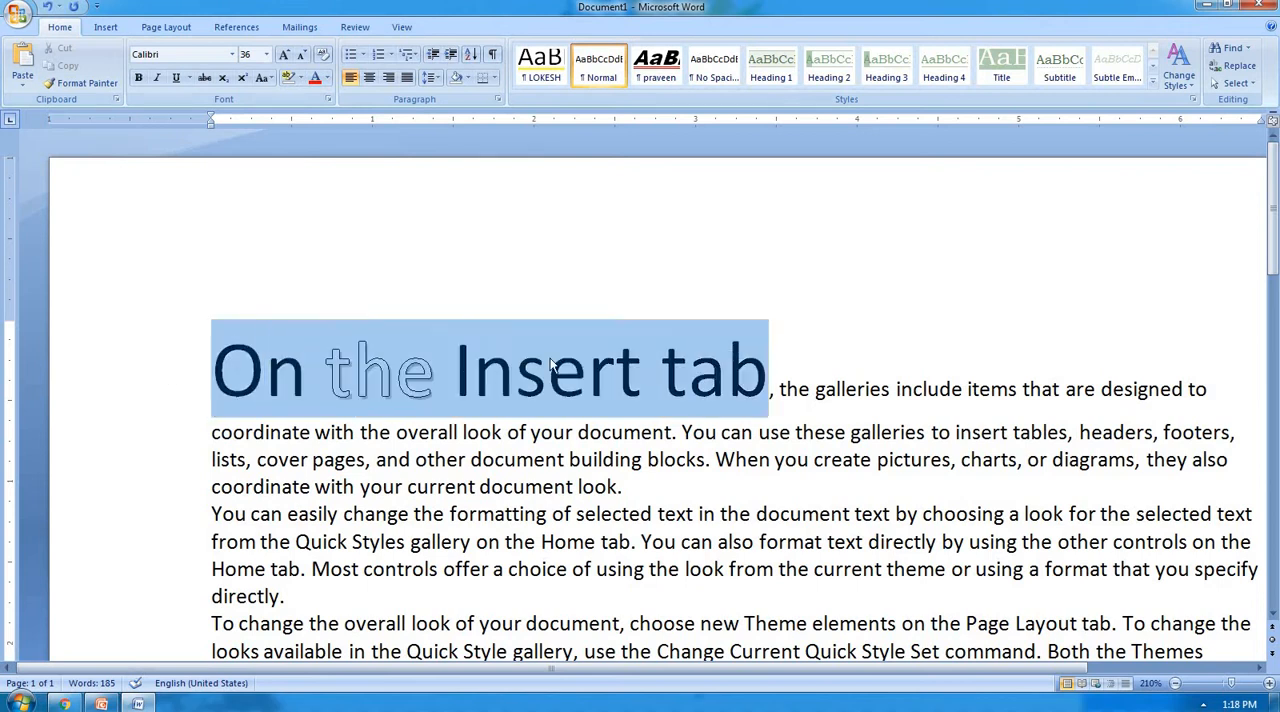
{"action": "left_click", "coordinate": [329, 99]}
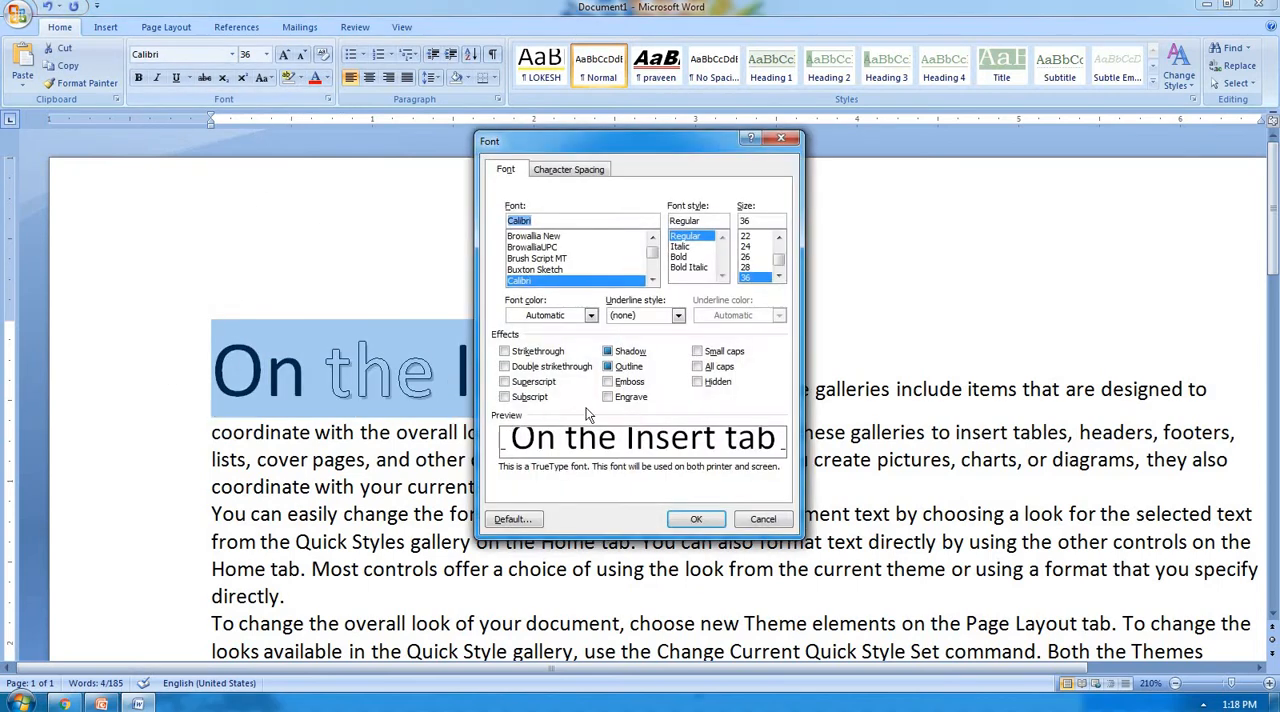
{"action": "left_click", "coordinate": [620, 367]}
{"action": "left_click", "coordinate": [620, 367]}
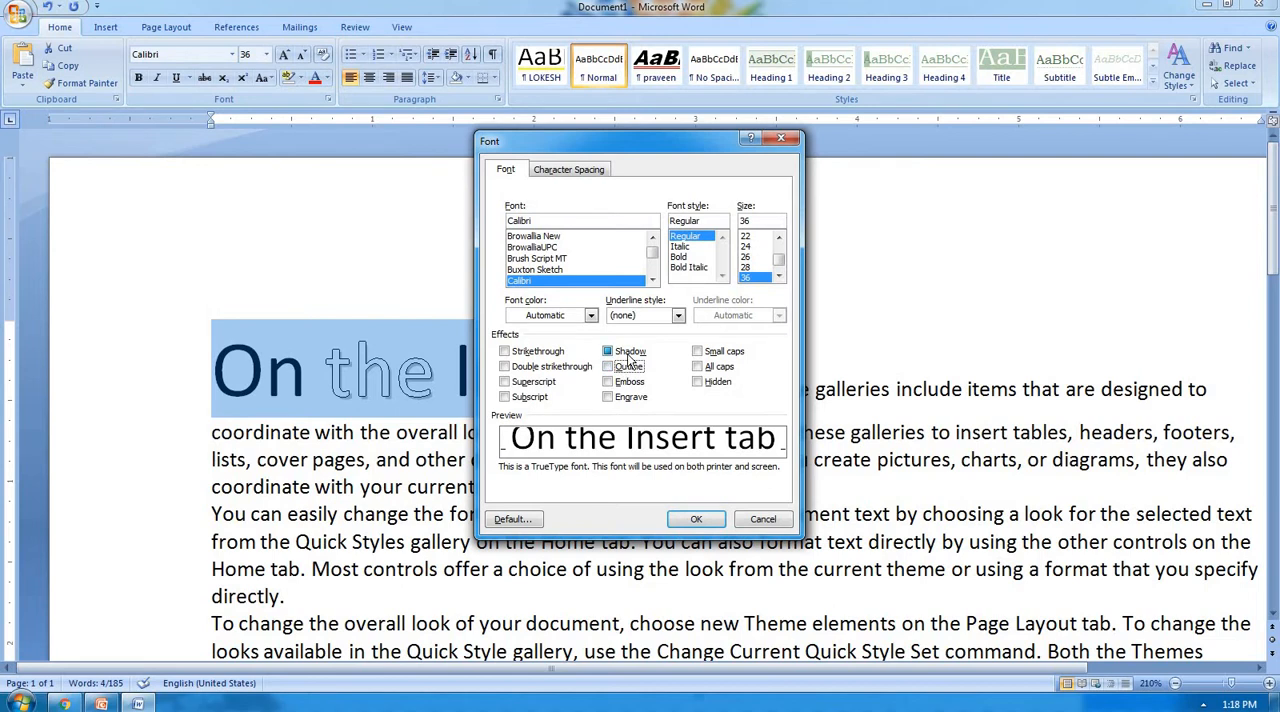
{"action": "left_click", "coordinate": [628, 352]}
{"action": "left_click", "coordinate": [694, 516]}
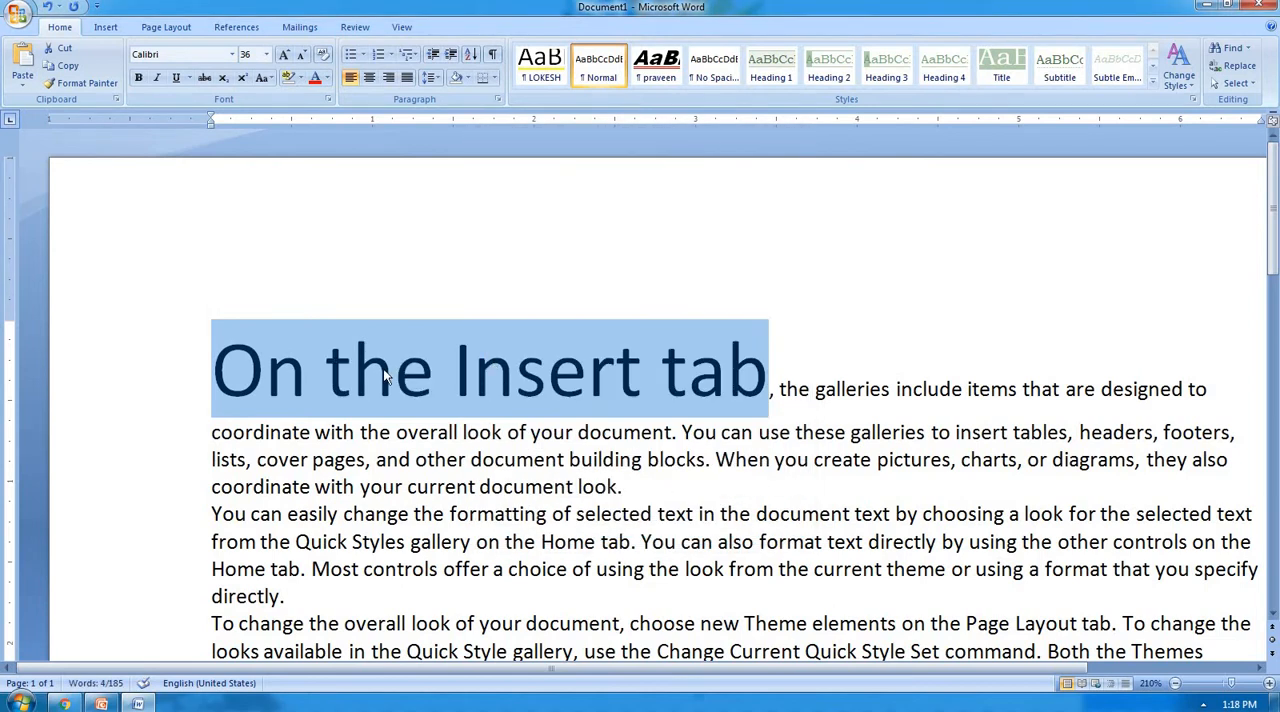
Apply the All caps effect to the words "On the Insert tab".
{"action": "key", "text": "ctrl+d"}
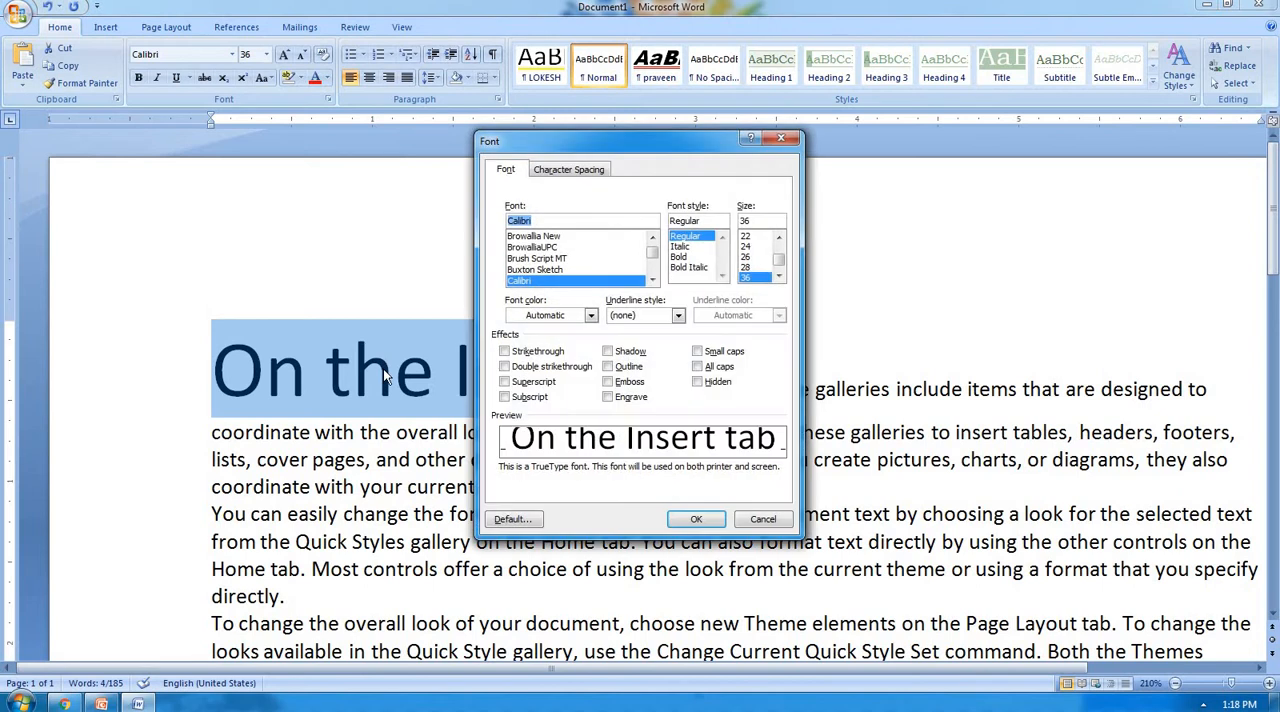
{"action": "left_click_drag", "start_coordinate": [740, 145], "coordinate": [930, 148]}
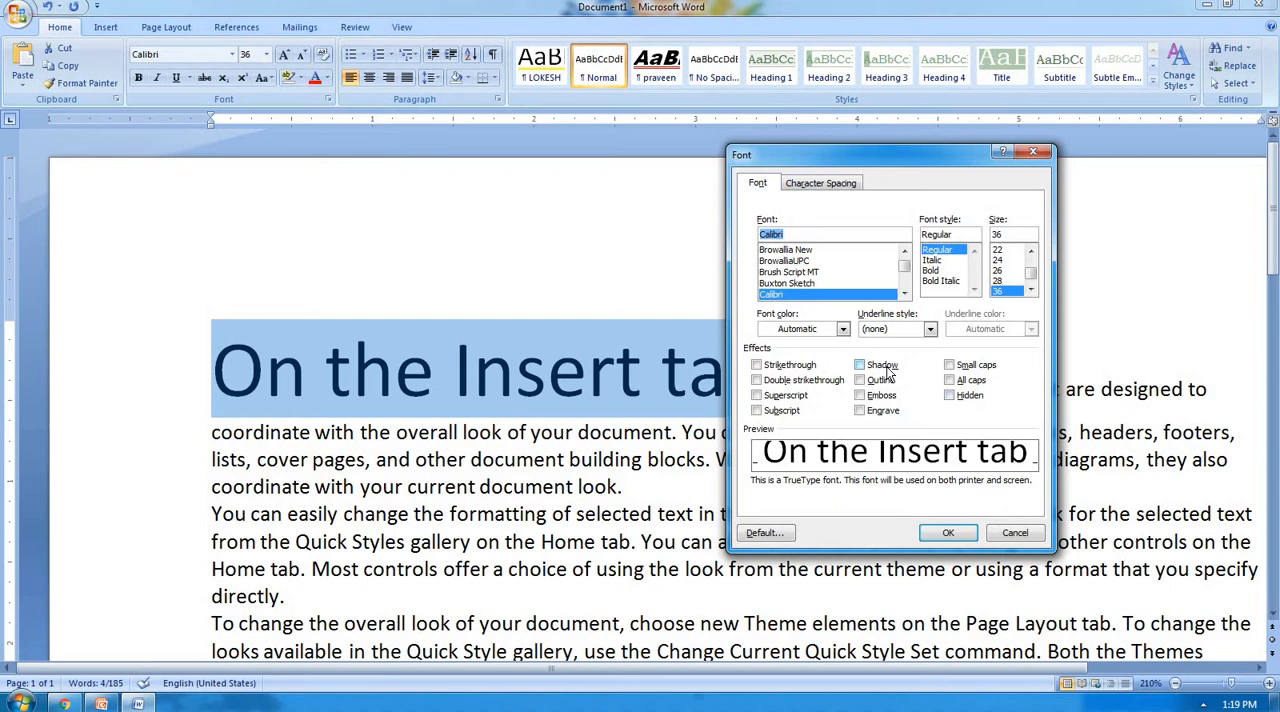
{"action": "left_click", "coordinate": [976, 386]}
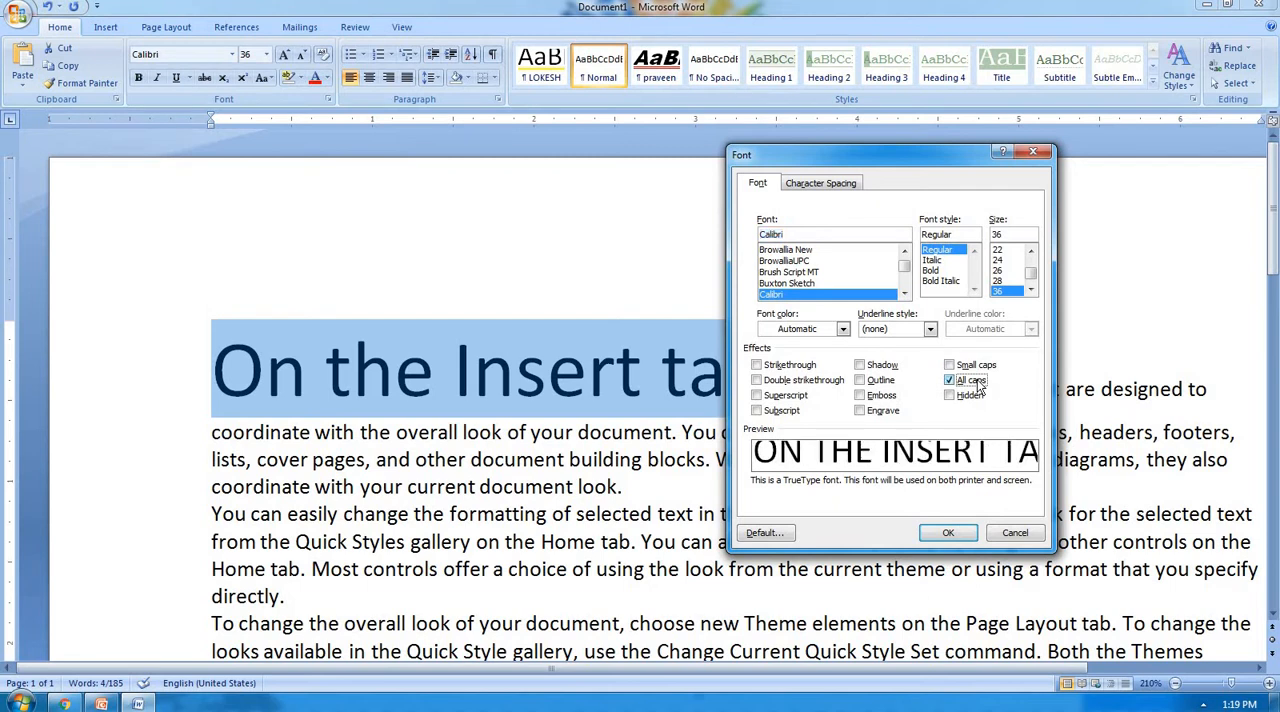
{"action": "left_click", "coordinate": [948, 535]}
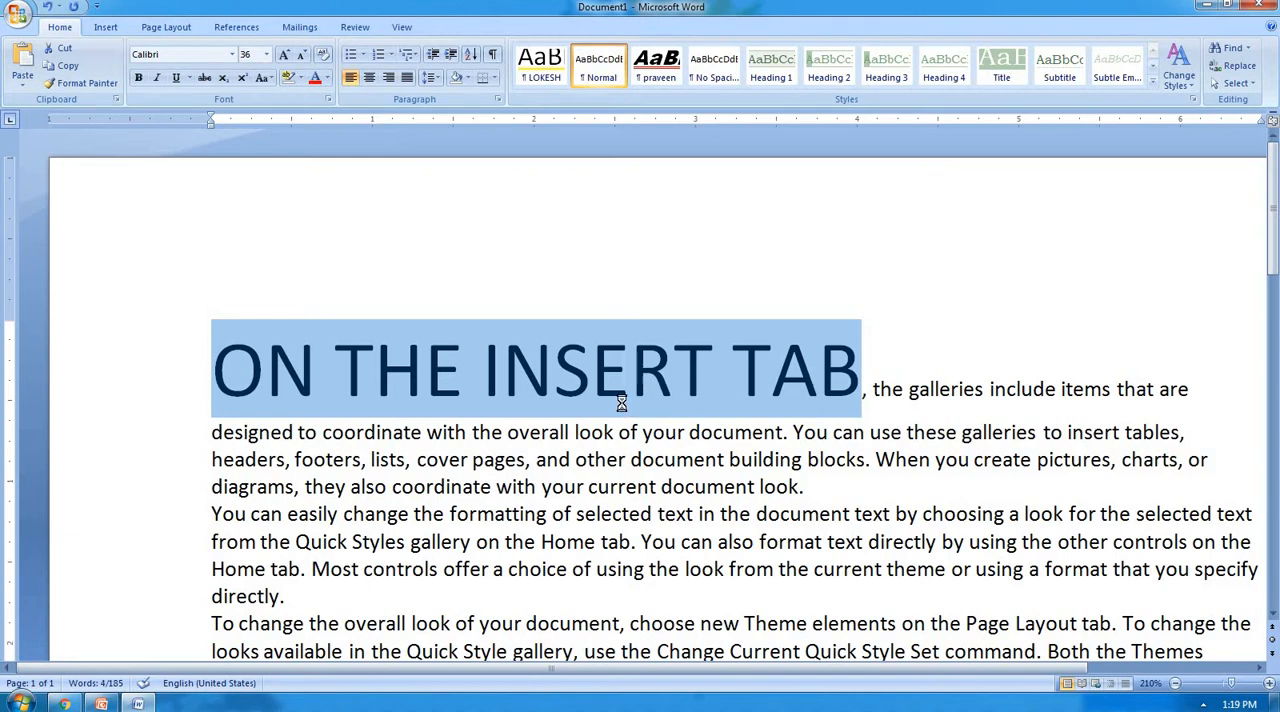
Apply the Small caps effect to the words "On the Insert tab", toggling them to All caps and back to Small caps.
{"action": "key", "text": "ctrl+d"}
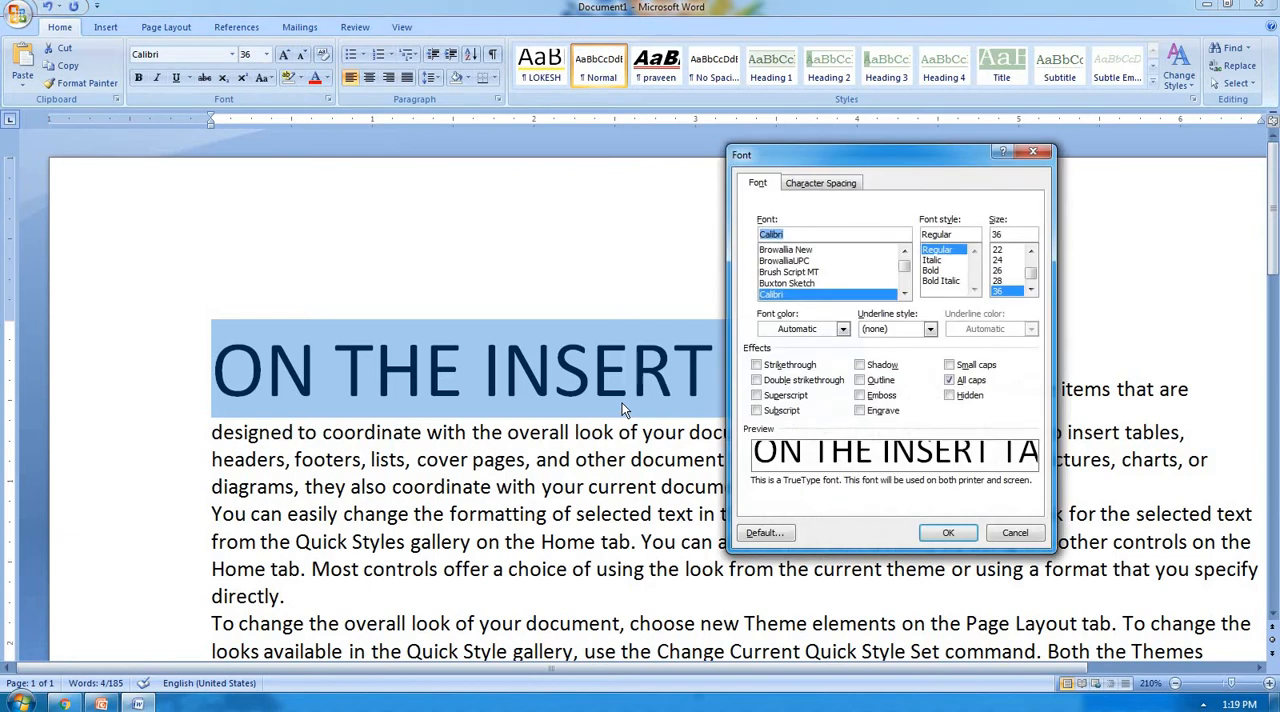
{"action": "left_click", "coordinate": [970, 364]}
{"action": "left_click", "coordinate": [948, 533]}
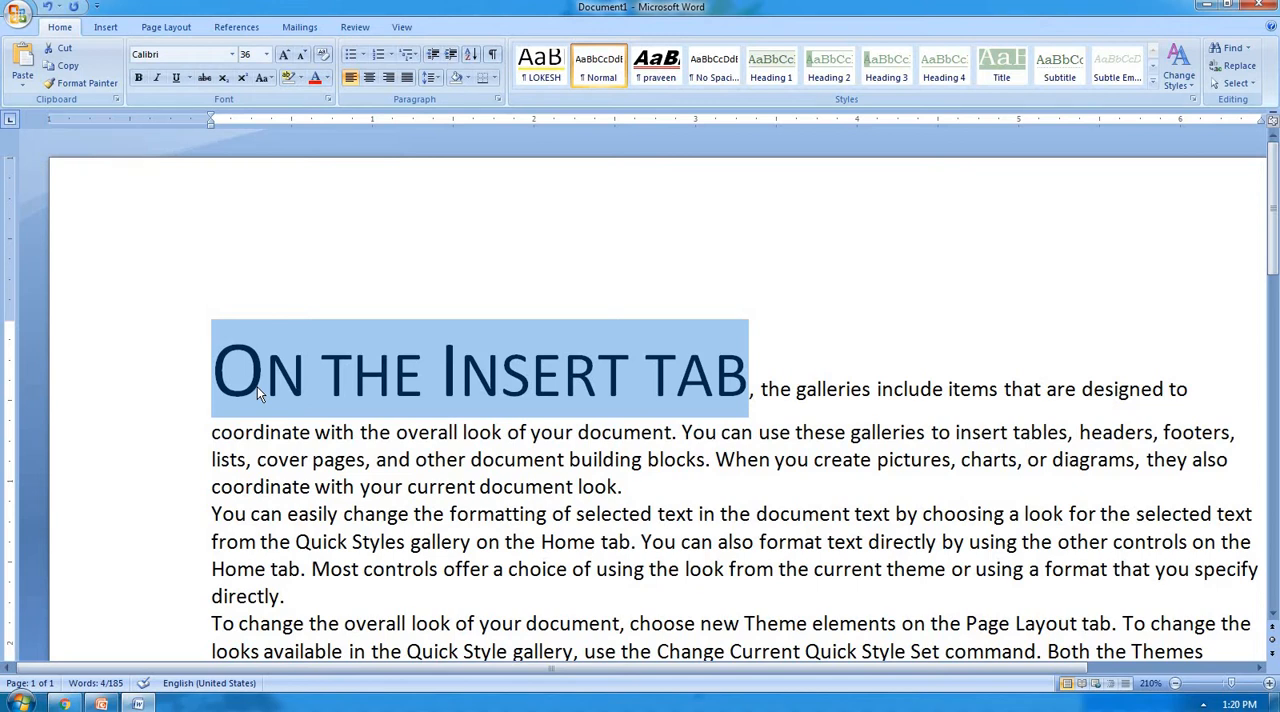
{"action": "key", "text": "ctrl+shift+a"}
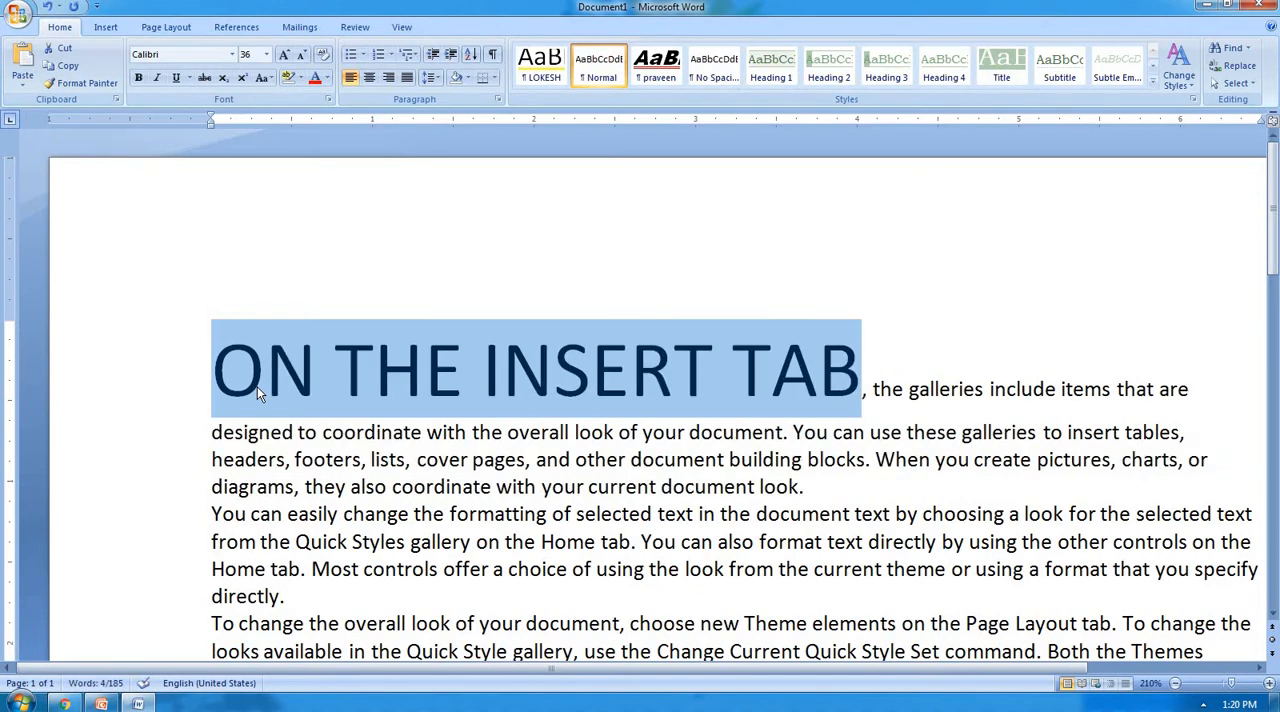
{"action": "key", "text": "ctrl+shift+k"}
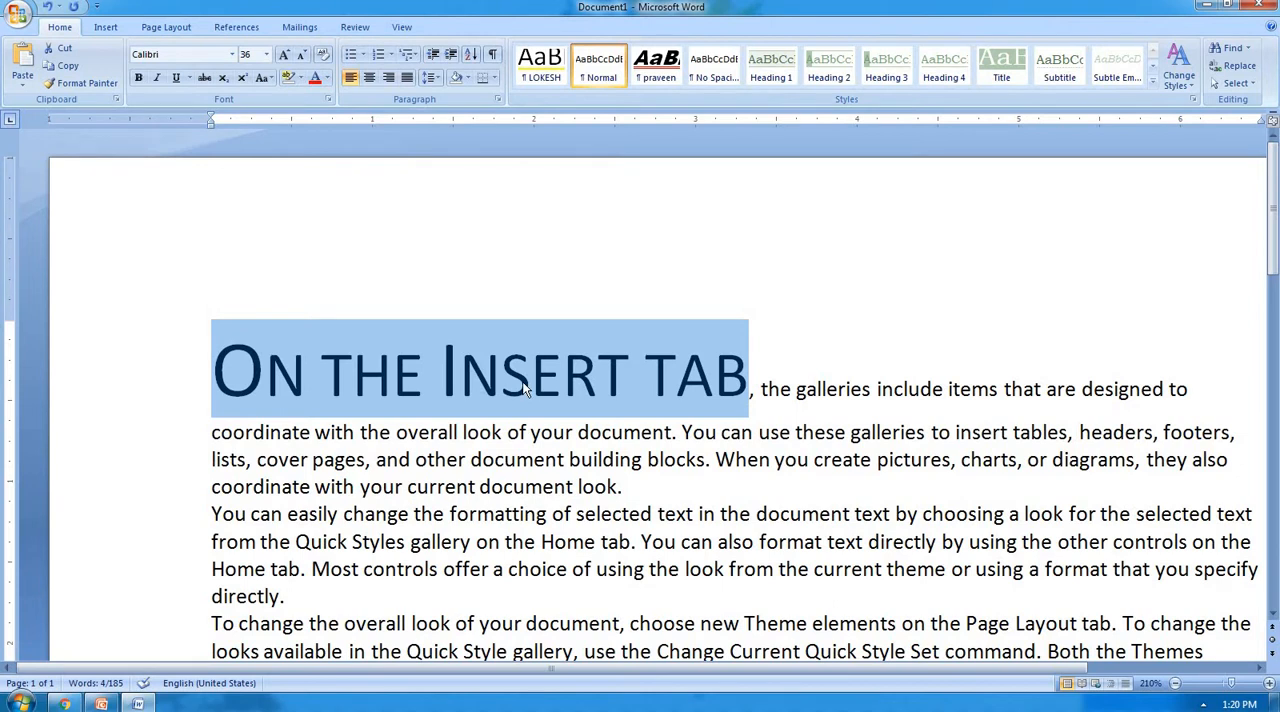
Apply the Hidden effect to the words "On the Insert tab".
{"action": "scroll", "coordinate": [522, 381], "scroll_direction": "down", "scroll_amount": 6}
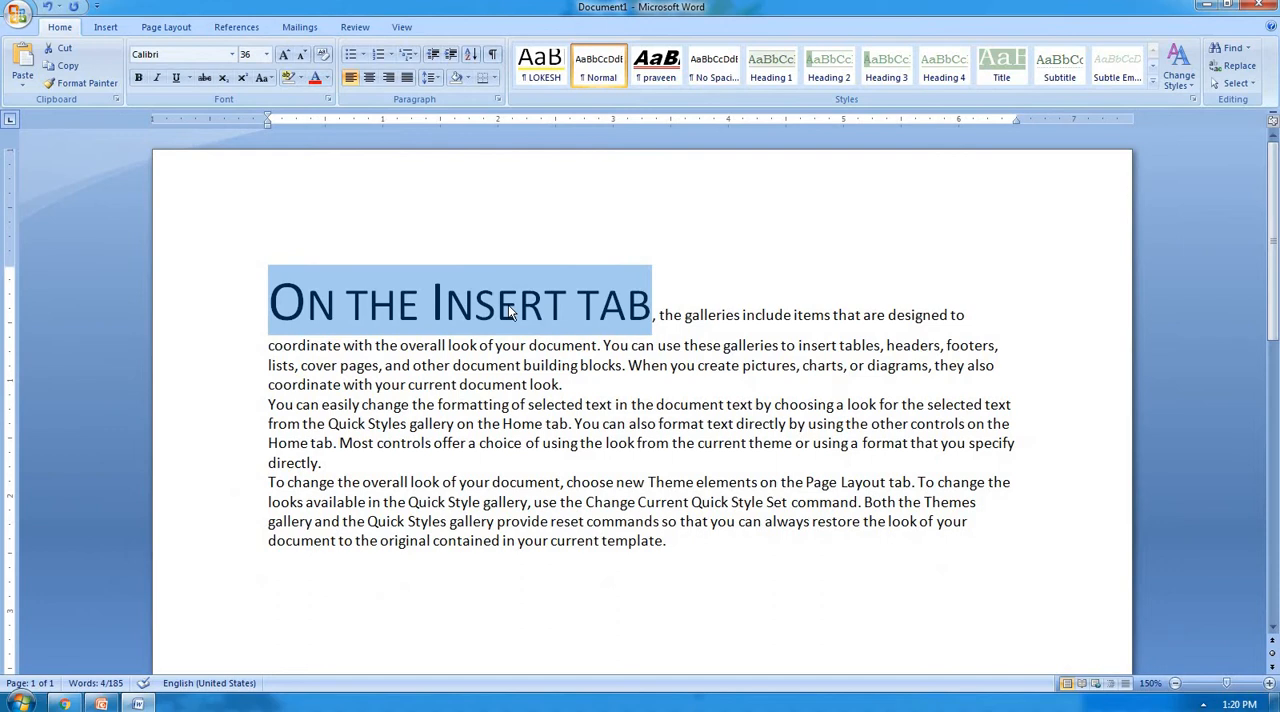
{"action": "key", "text": "ctrl+d"}
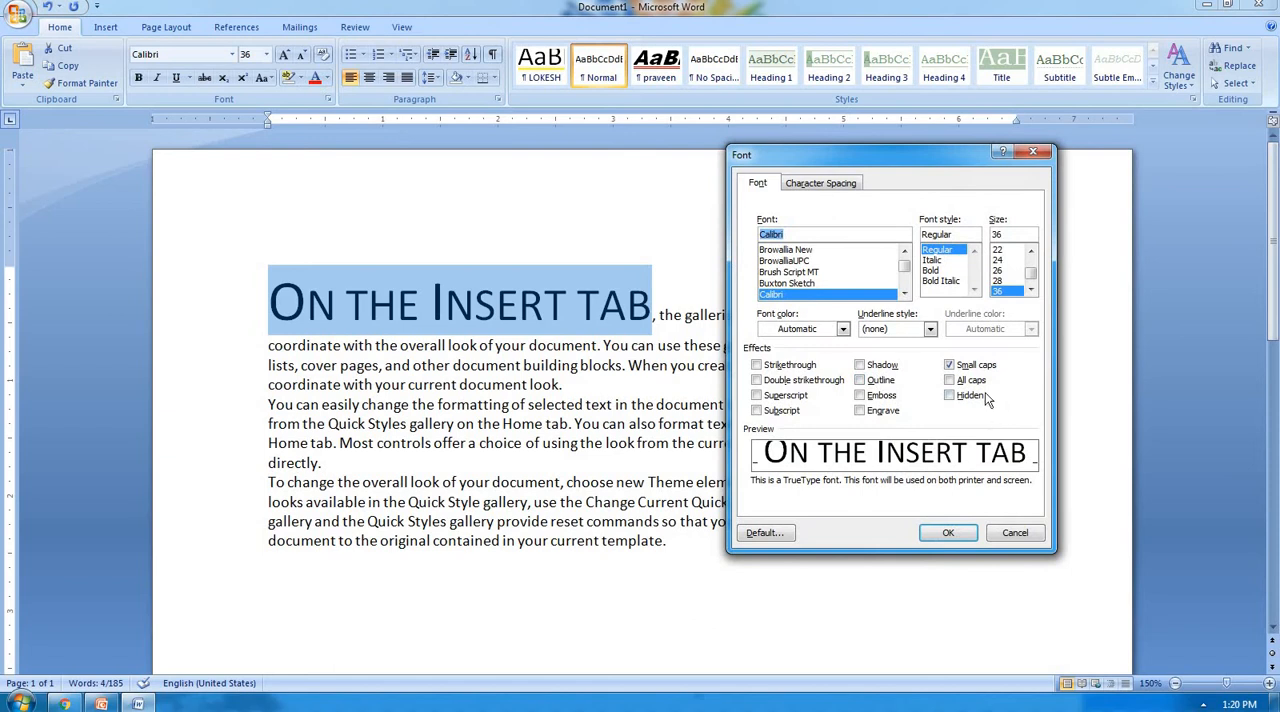
{"action": "left_click", "coordinate": [960, 532]}
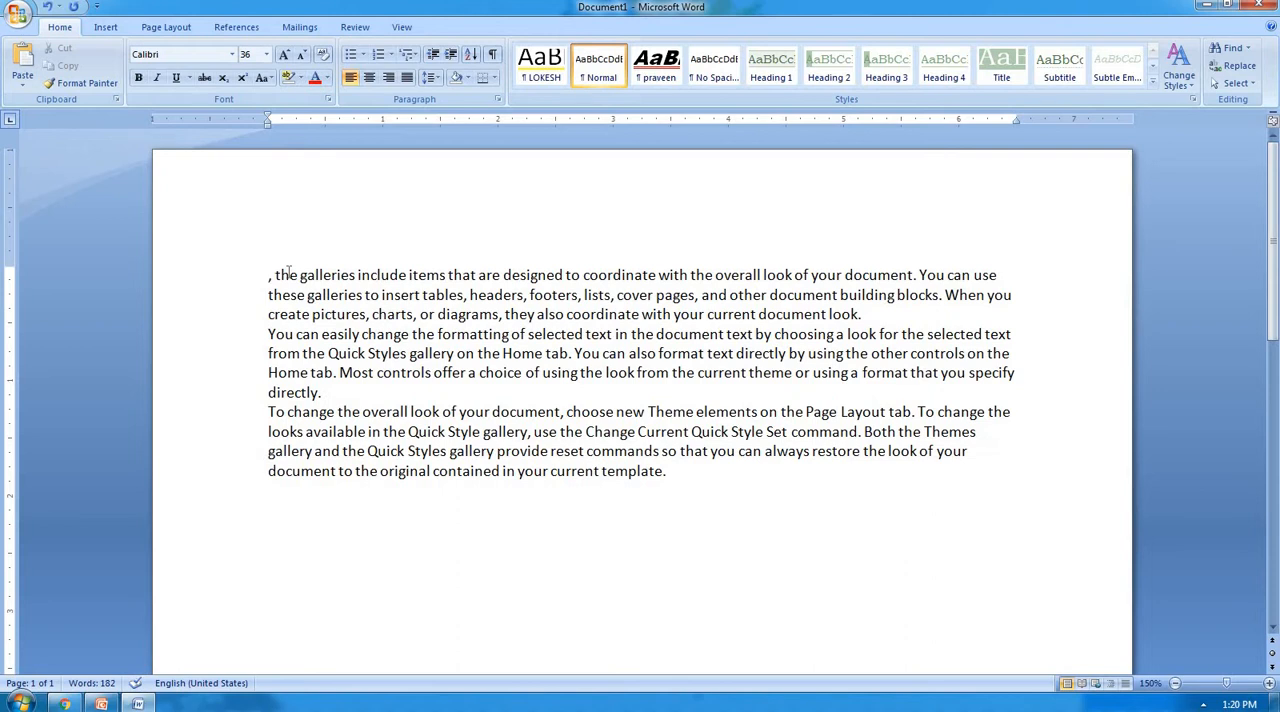
Select the whole document and clear the Hidden effect from its text.
{"action": "key", "text": "ctrl+a"}
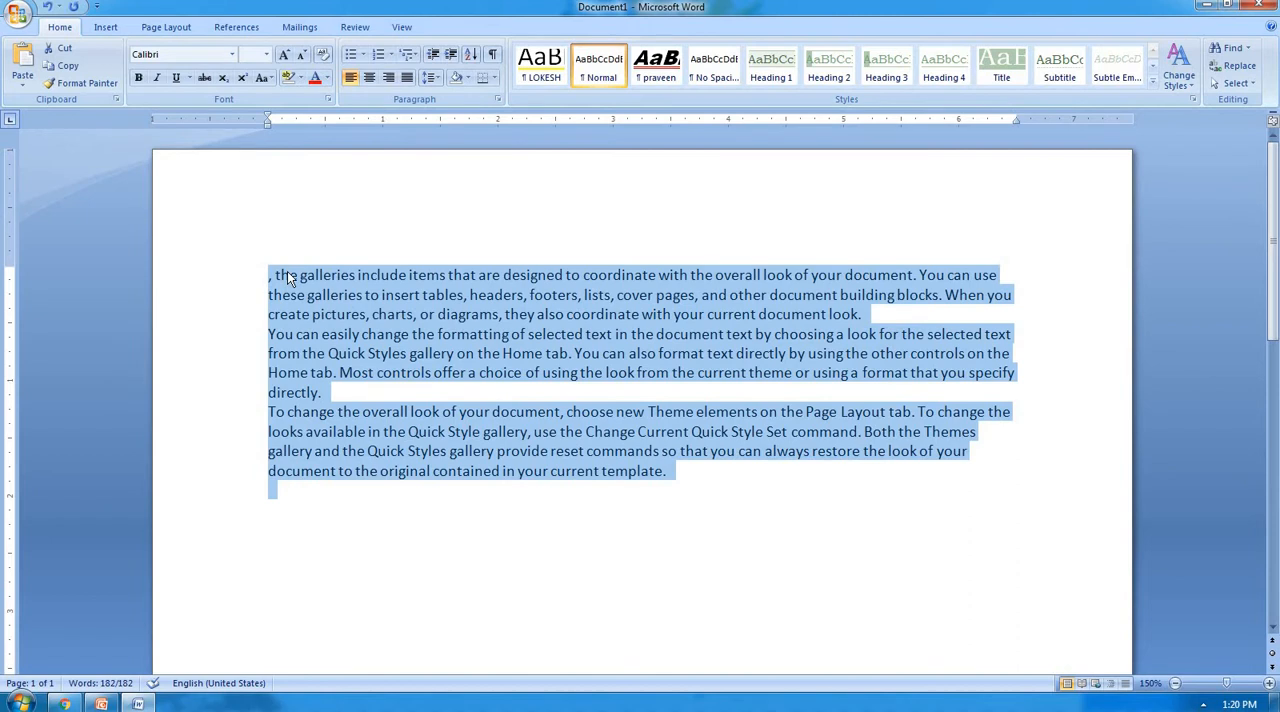
{"action": "key", "text": "ctrl+d"}
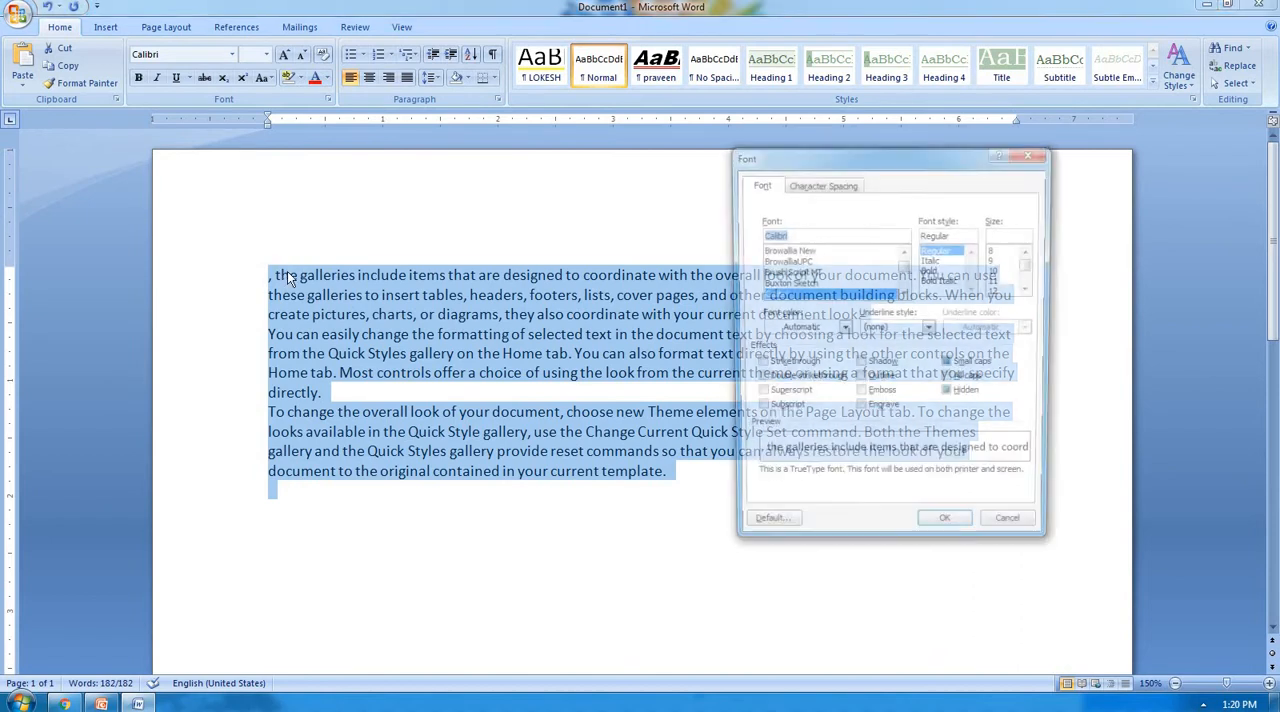
{"action": "left_click", "coordinate": [966, 396]}
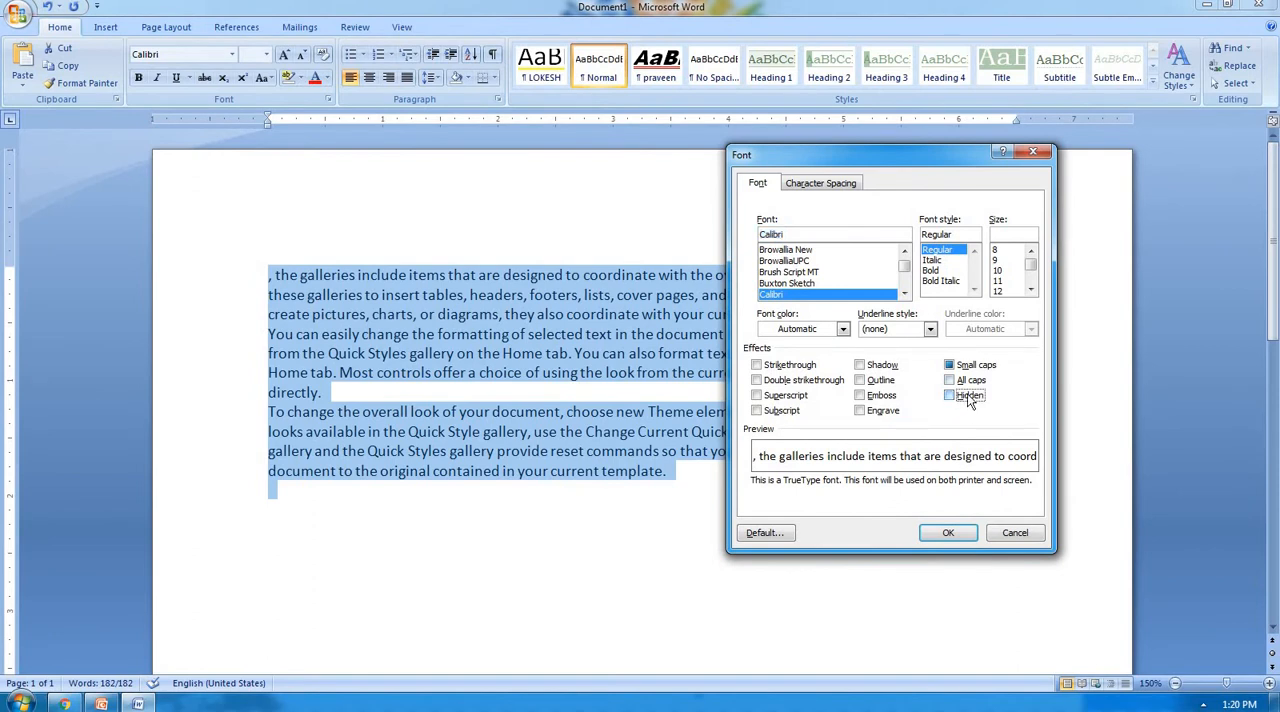
{"action": "left_click", "coordinate": [949, 533]}
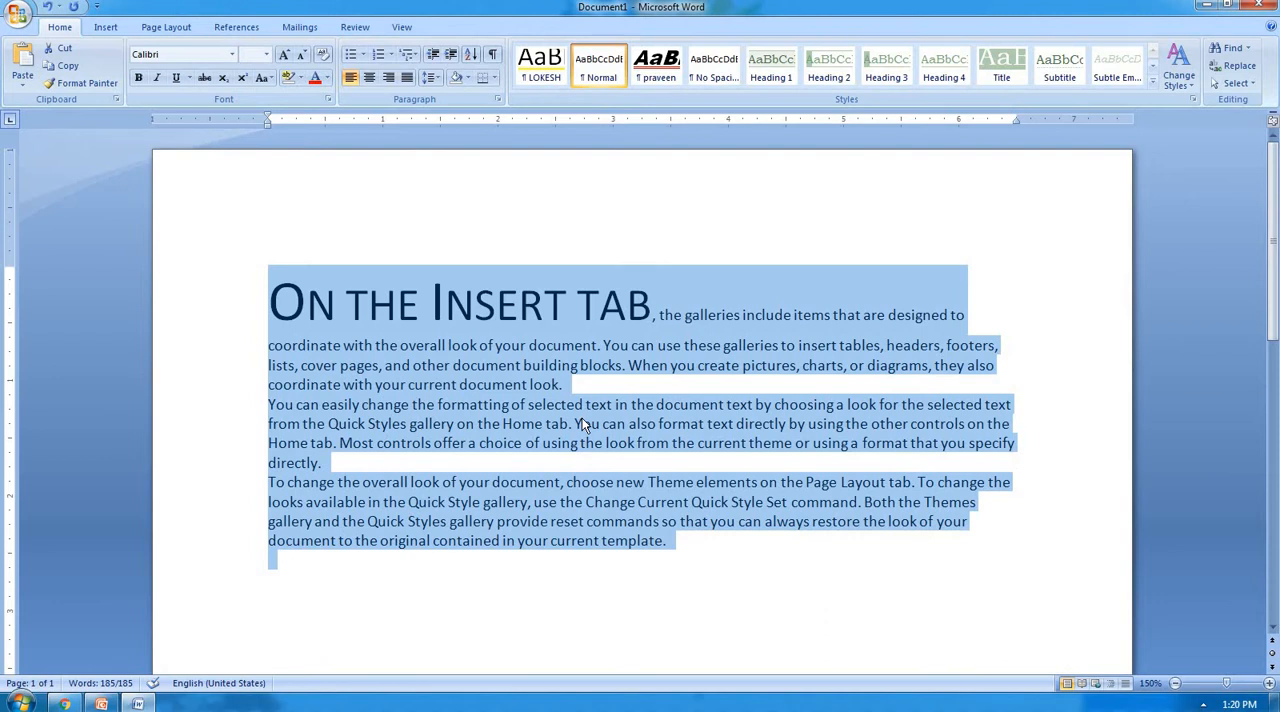
Delete all the text in the document and undo the deletion.
{"action": "key", "text": "Delete"}
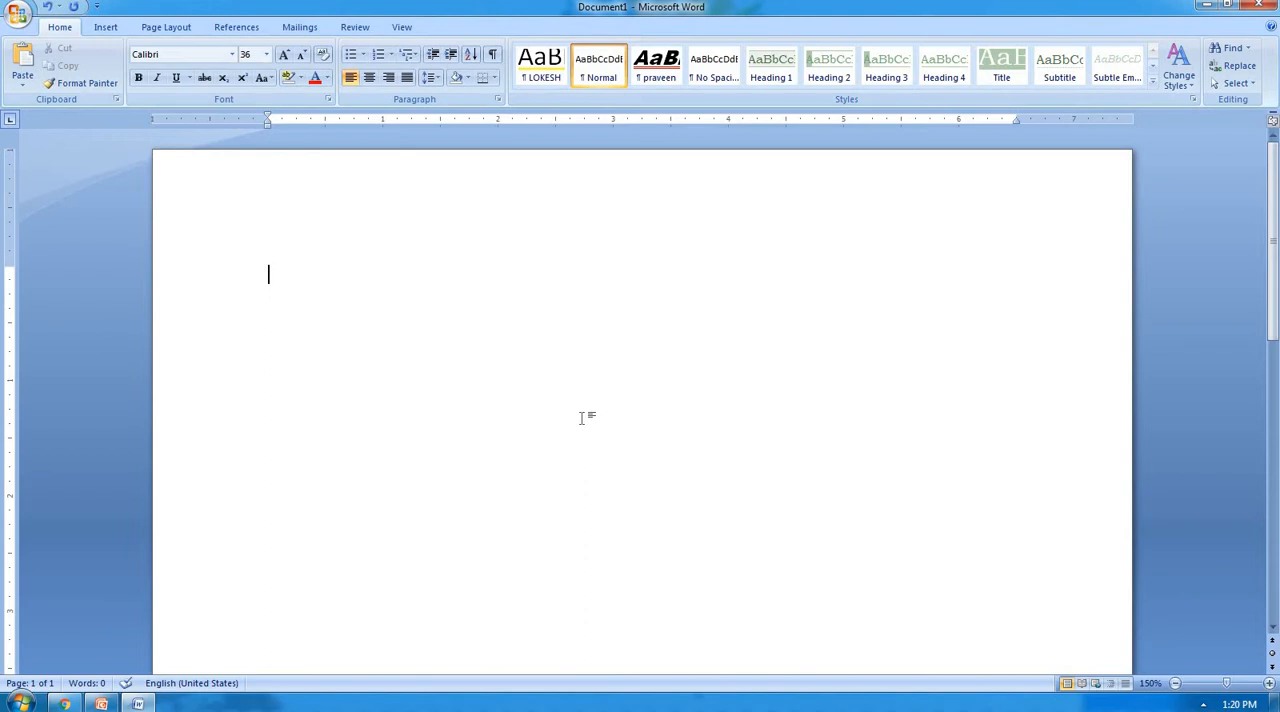
{"action": "key", "text": "ctrl+a"}
{"action": "key", "text": "ctrl+z"}
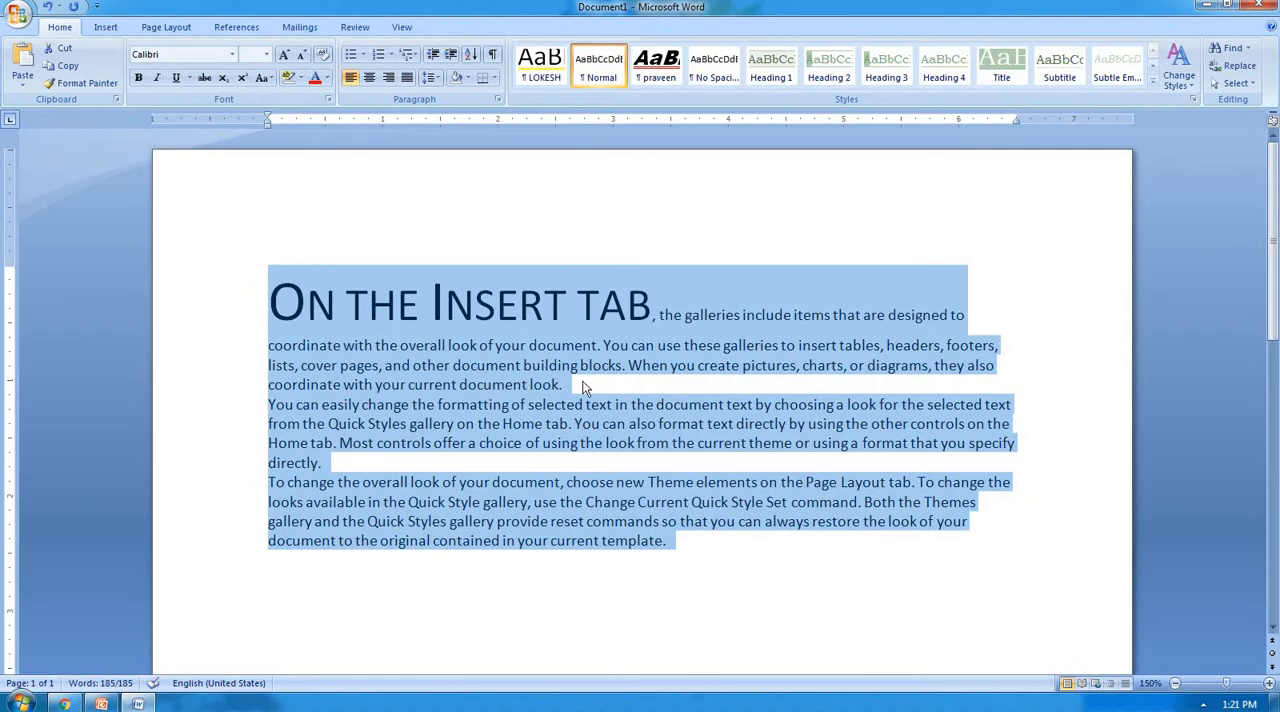
{"action": "left_click", "coordinate": [581, 384]}
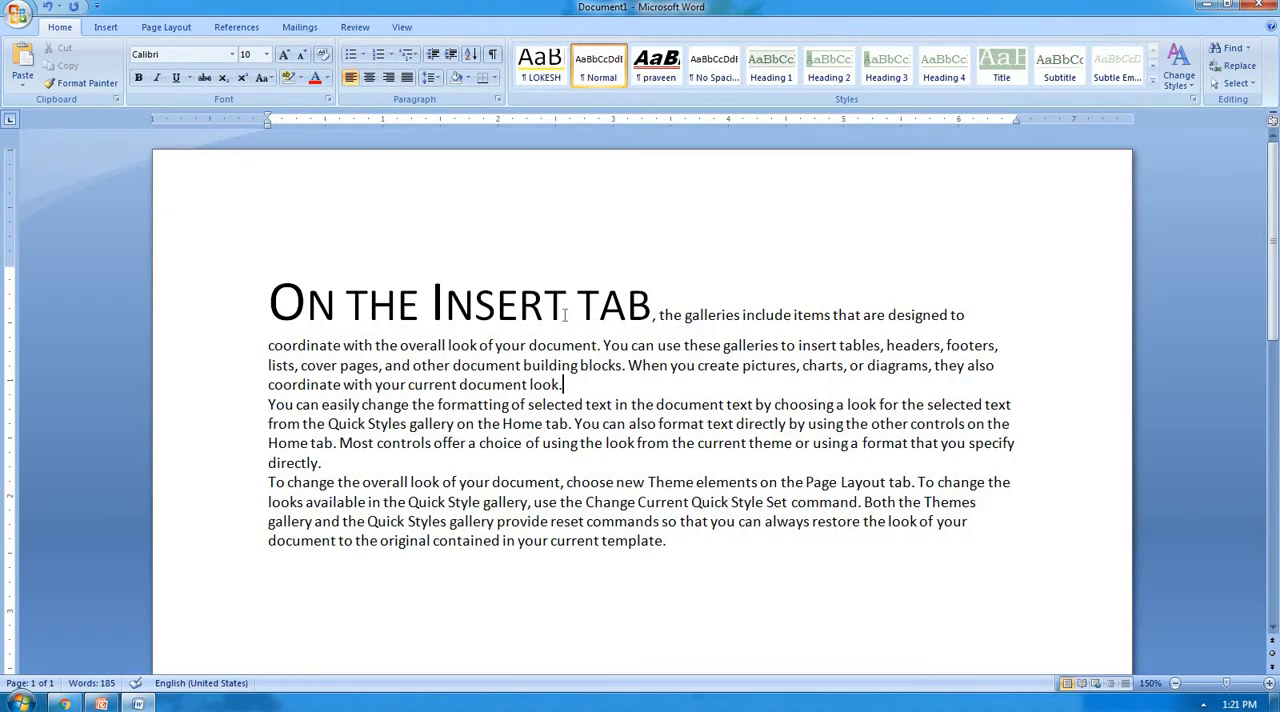
Select the word "Insert" in the opening words and set its character spacing to Expanded by 25 pt.
{"action": "left_click", "coordinate": [645, 304]}
{"action": "left_click_drag", "start_coordinate": [566, 306], "coordinate": [431, 304]}
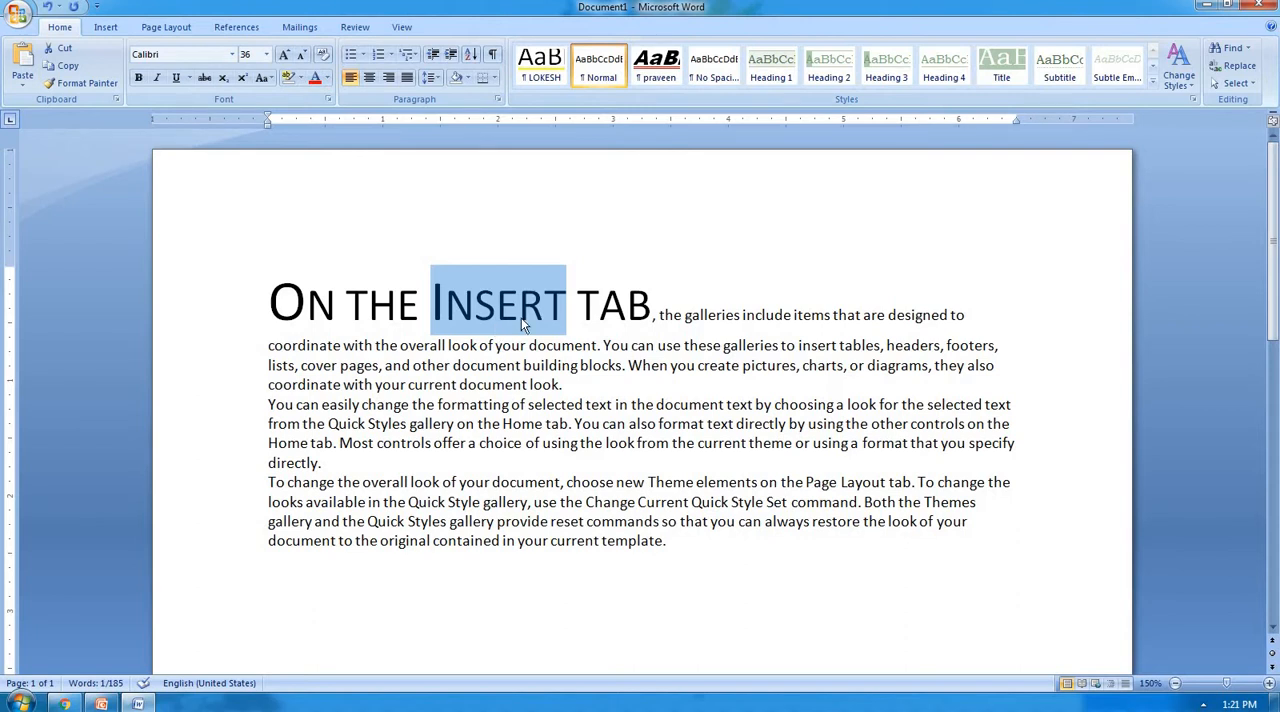
{"action": "key", "text": "ctrl+d"}
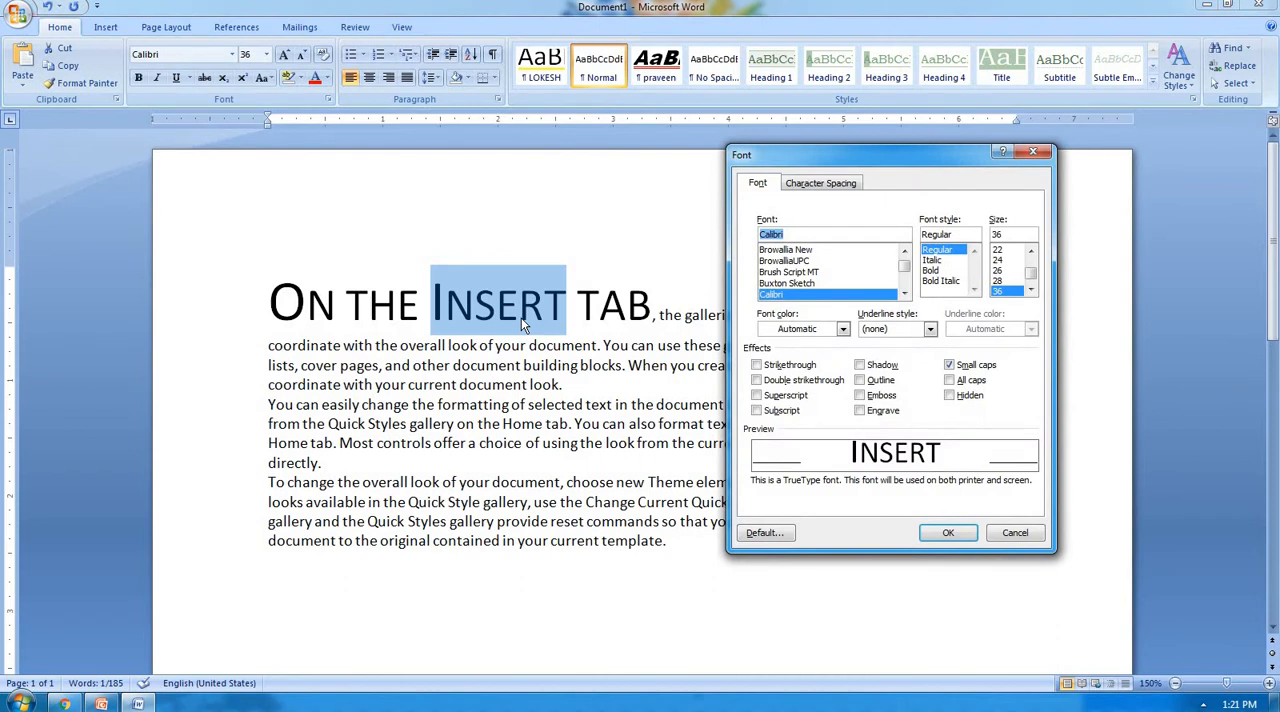
{"action": "left_click", "coordinate": [822, 184]}
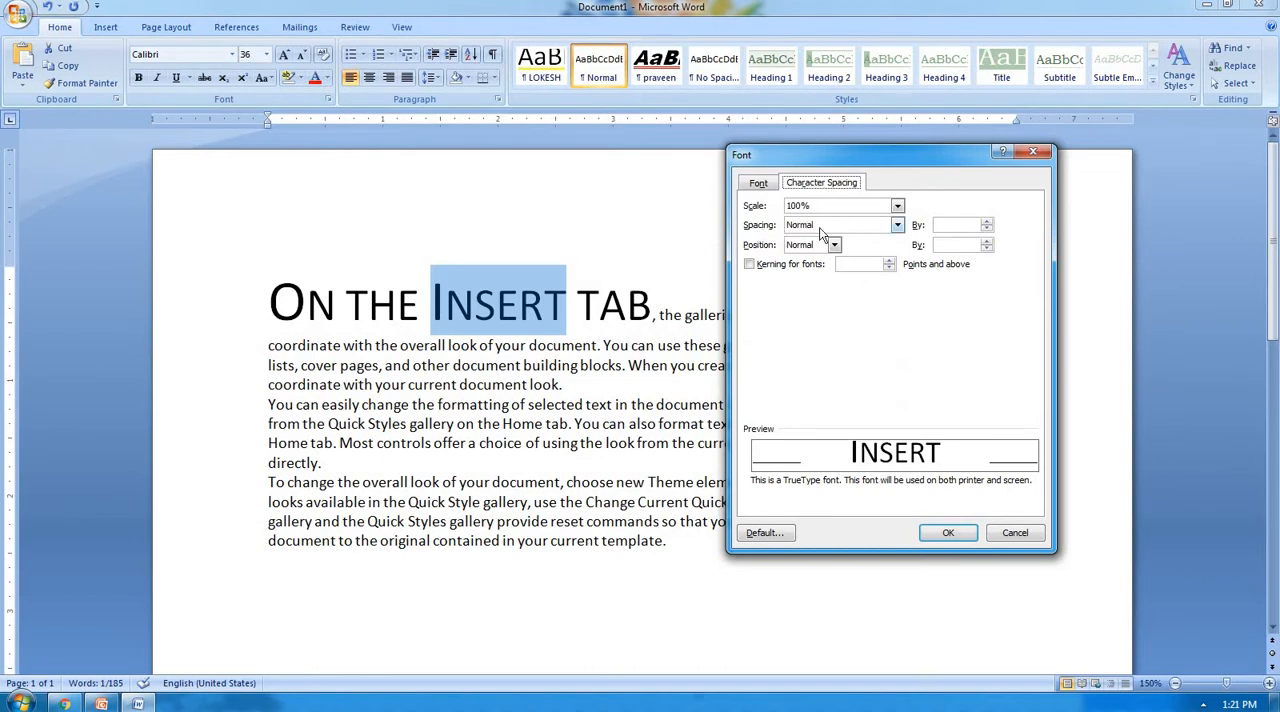
{"action": "left_click", "coordinate": [896, 226]}
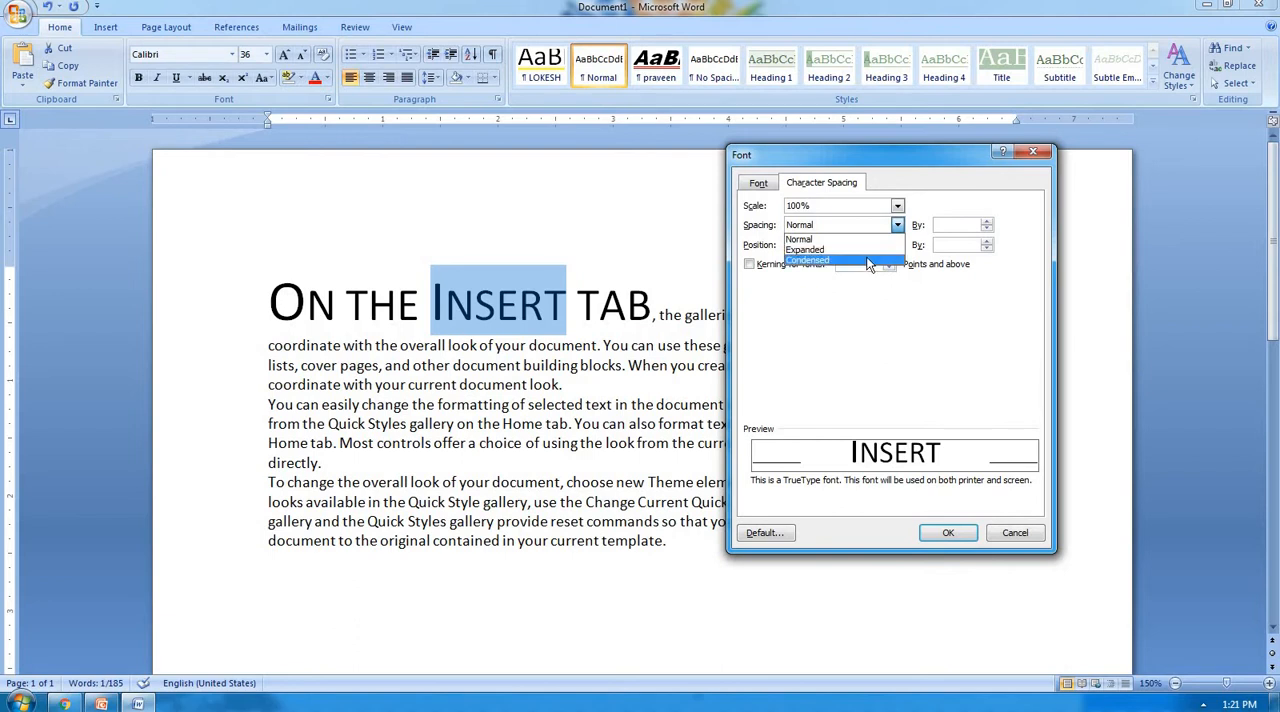
{"action": "left_click", "coordinate": [870, 250]}
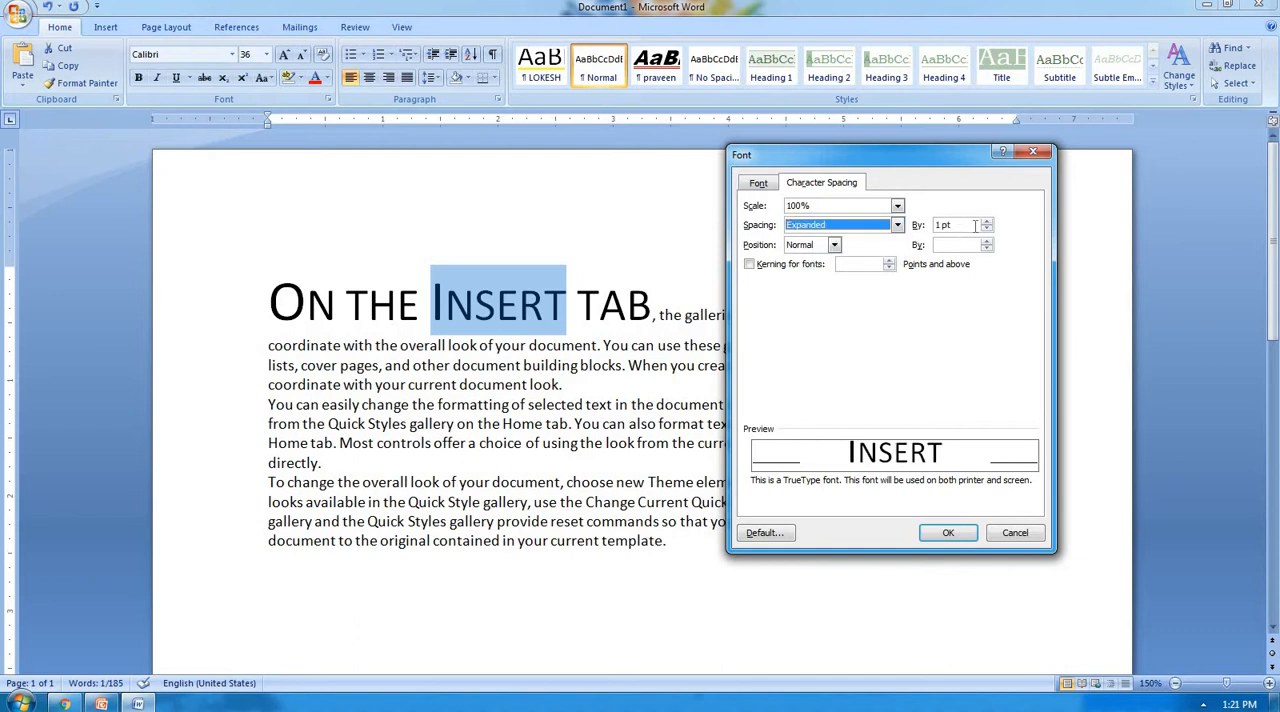
{"action": "key", "text": "Tab"}
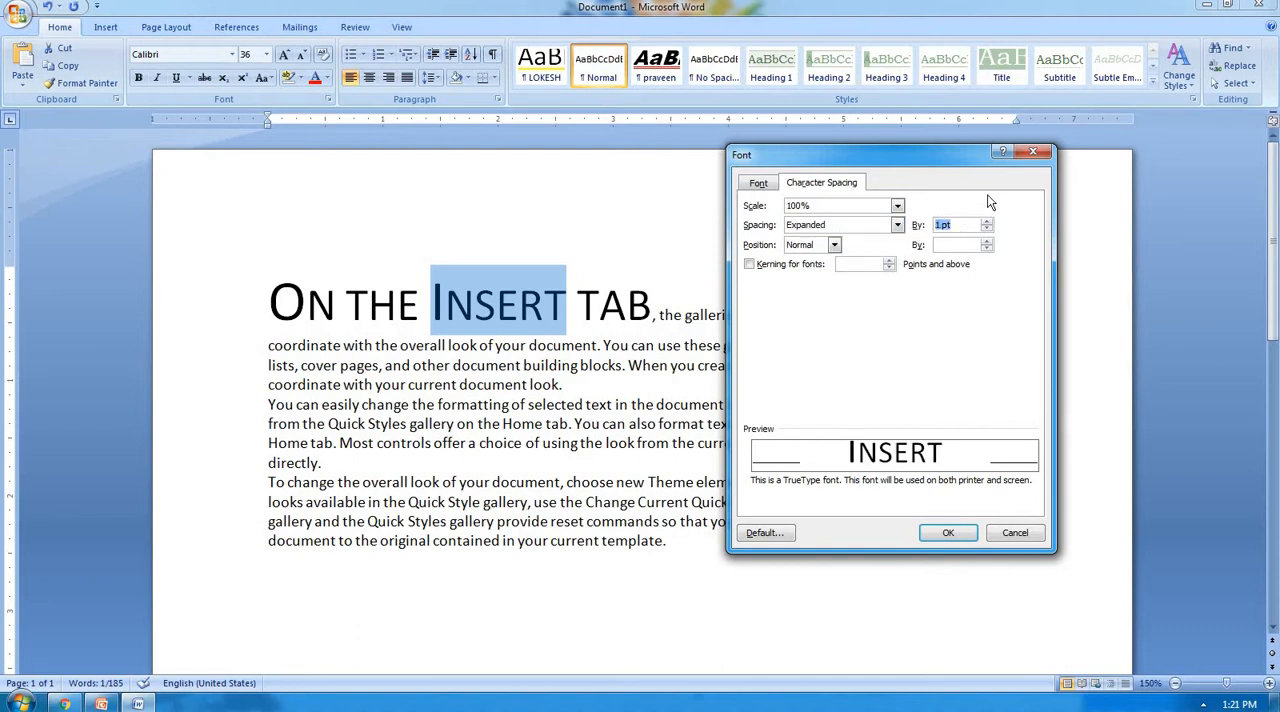
{"action": "type", "text": "25"}
{"action": "left_click", "coordinate": [948, 532]}
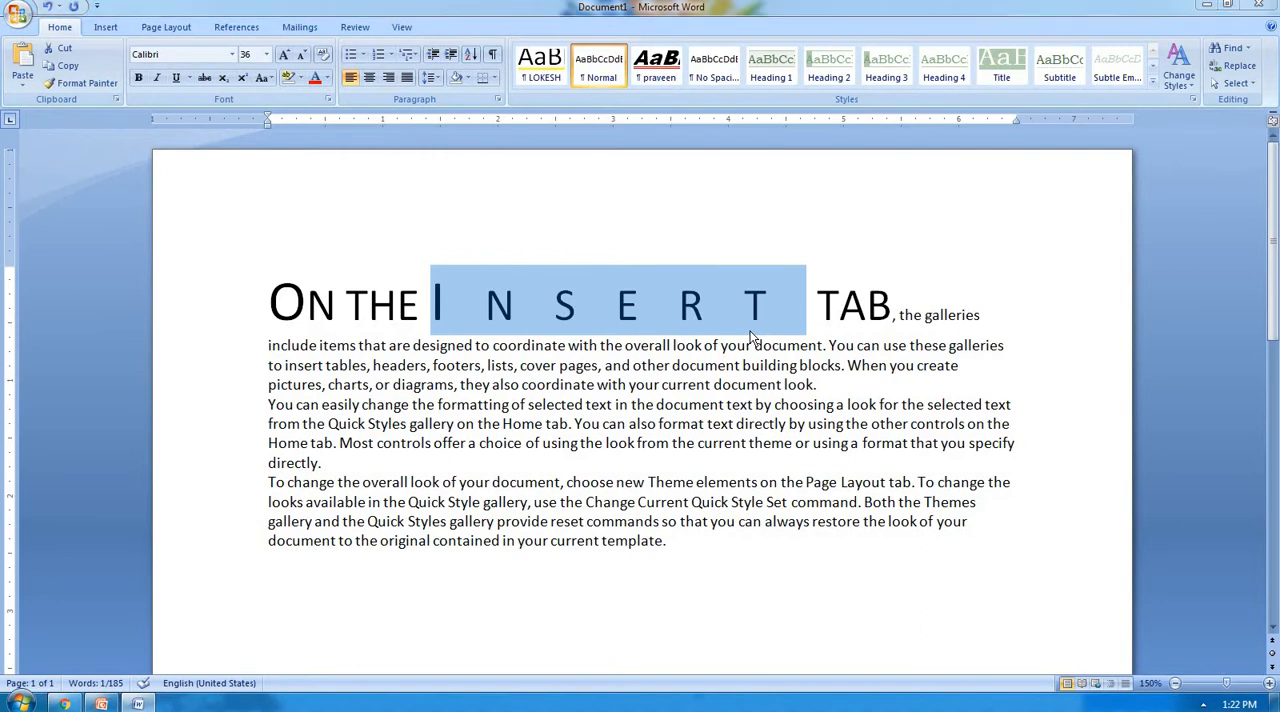
Set the expanded character spacing of the word "Insert" to 15 pt.
{"action": "key", "text": "ctrl+d"}
{"action": "double_click", "coordinate": [962, 226]}
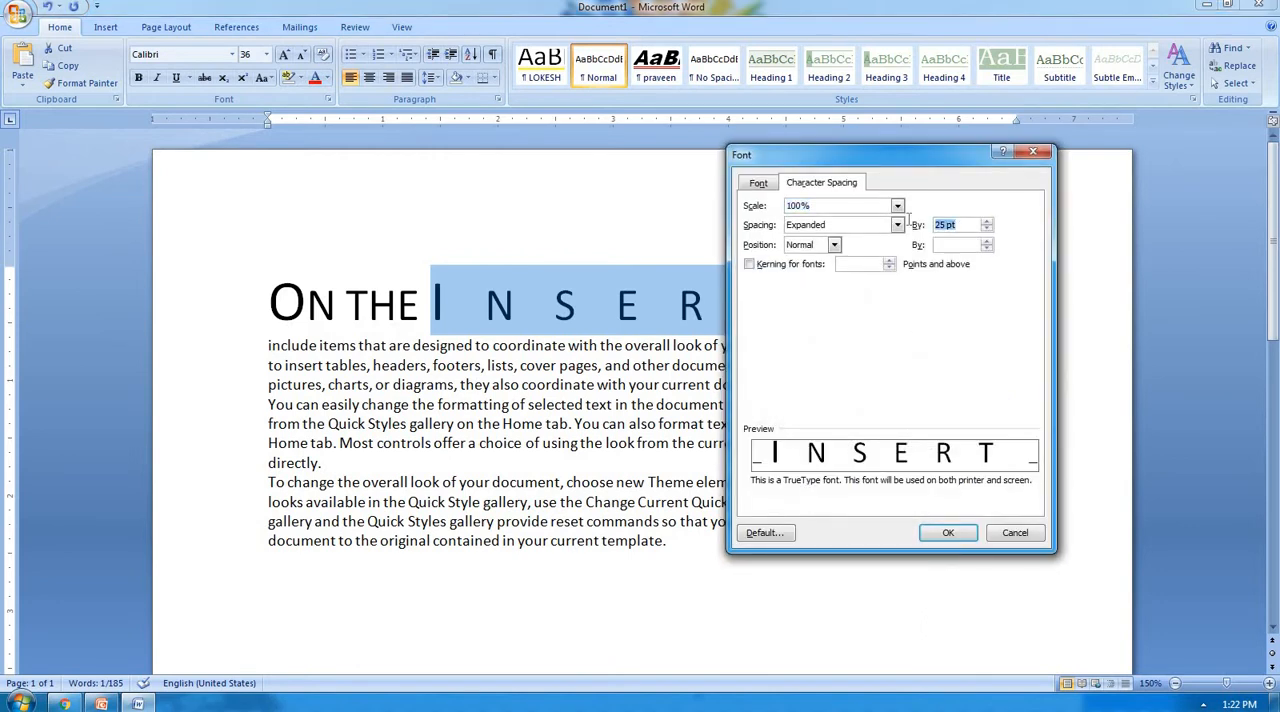
{"action": "type", "text": "15"}
{"action": "left_click", "coordinate": [960, 538]}
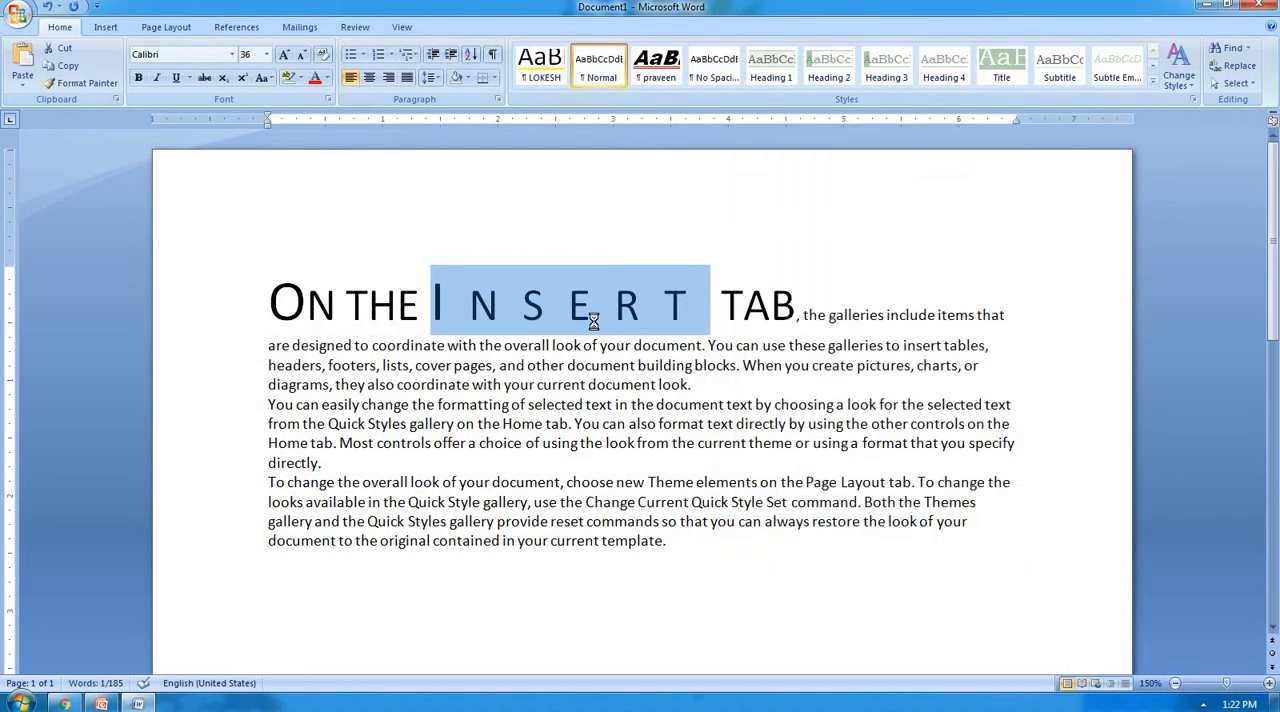
Change the character spacing of the word "Insert" to Condensed by 7 pt.
{"action": "key", "text": "ctrl+d"}
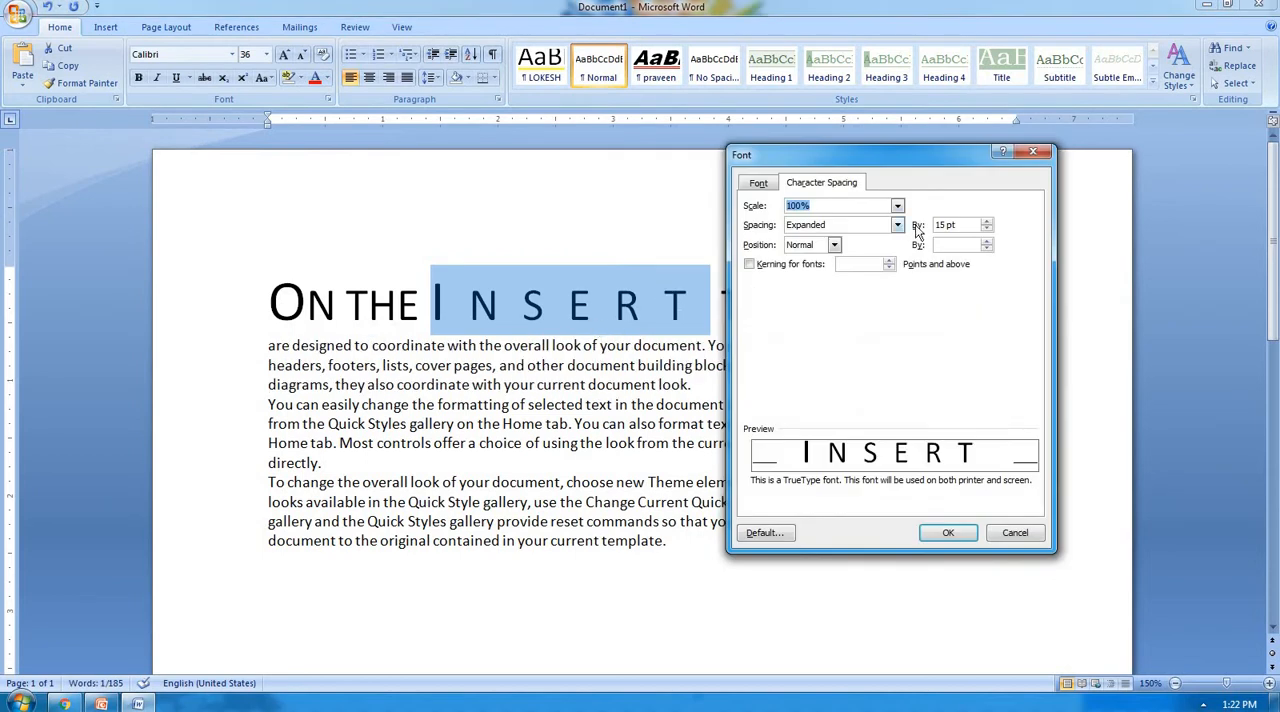
{"action": "double_click", "coordinate": [962, 226]}
{"action": "type", "text": "7"}
{"action": "left_click", "coordinate": [898, 226]}
{"action": "left_click", "coordinate": [855, 259]}
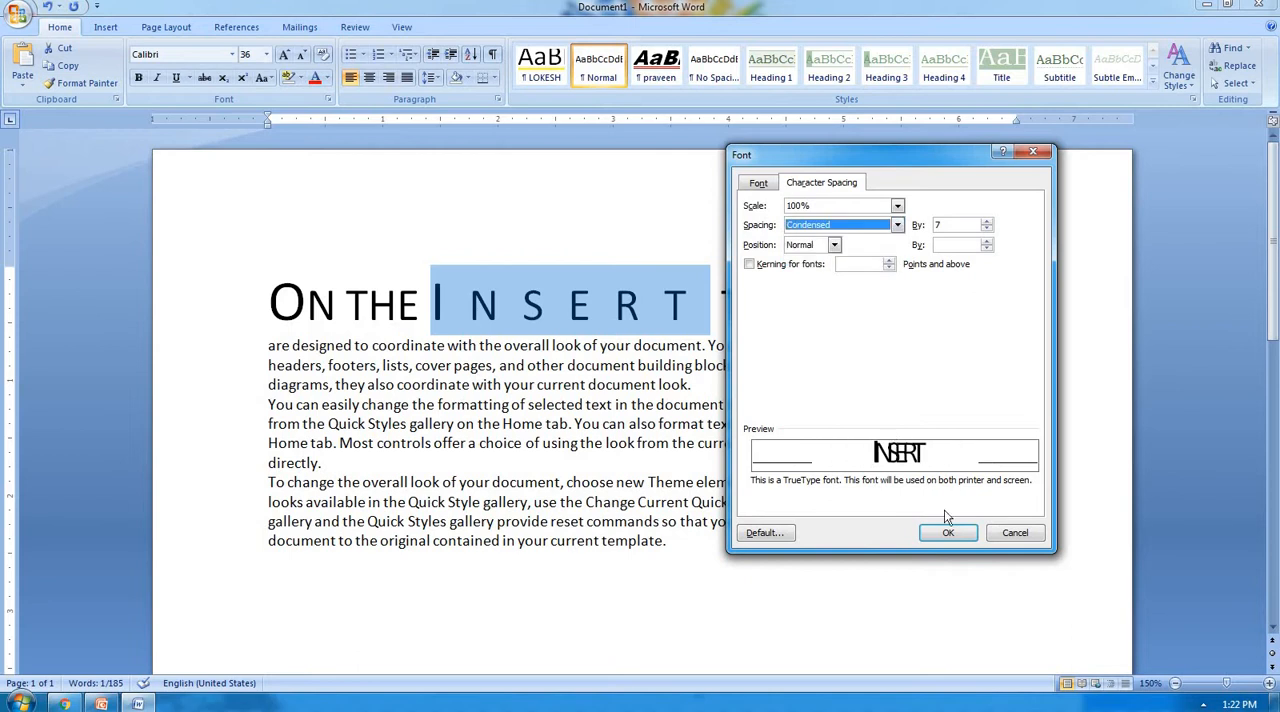
{"action": "left_click", "coordinate": [948, 532]}
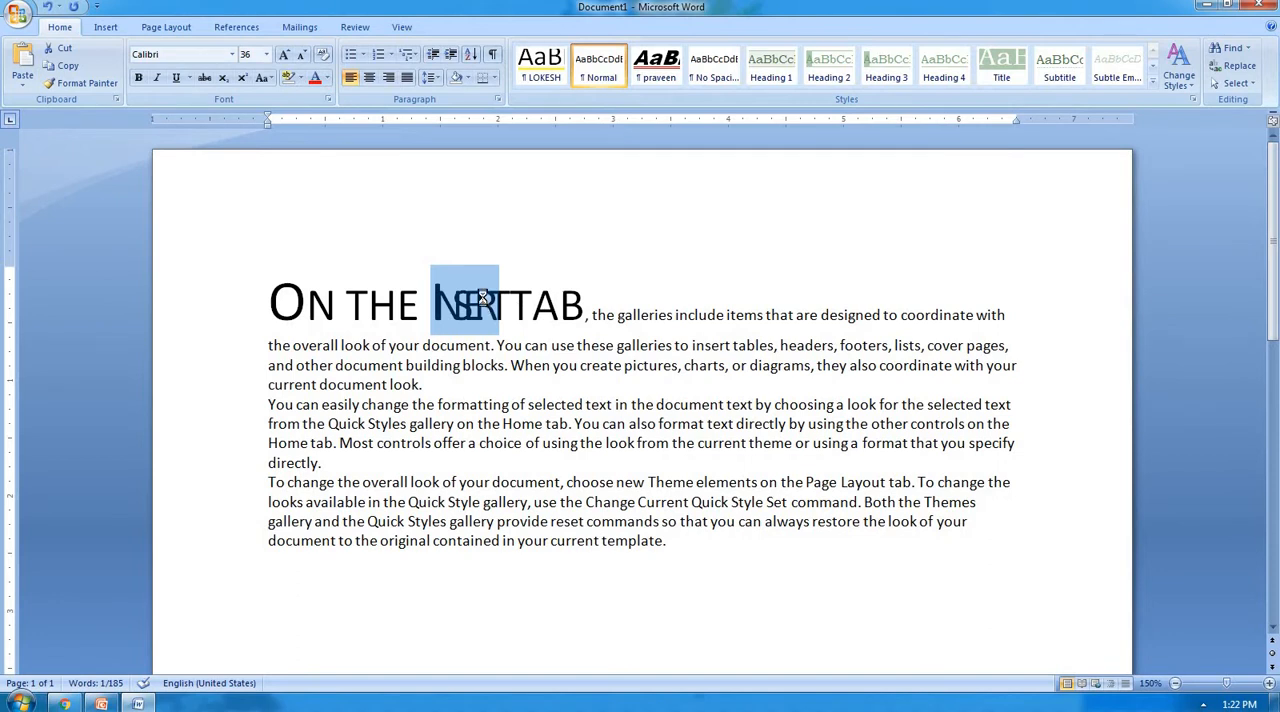
Reset the character spacing of the word "Insert" to Normal.
{"action": "key", "text": "ctrl+d"}
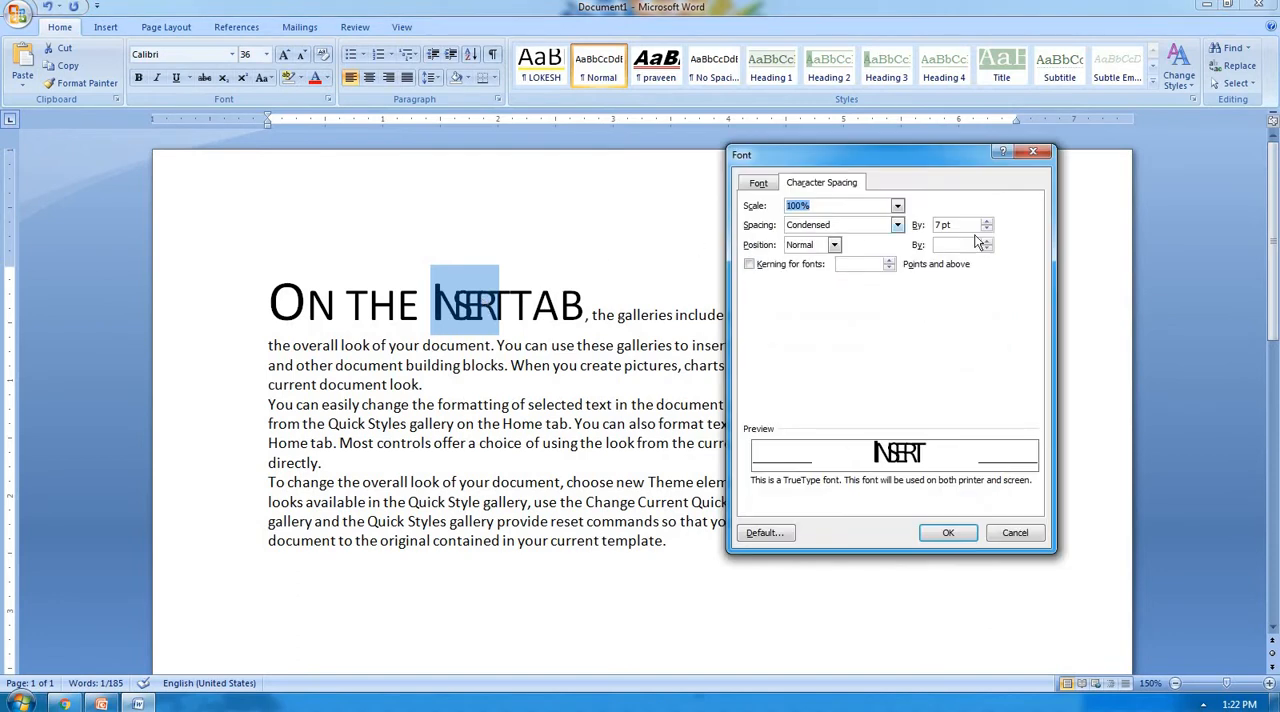
{"action": "left_click", "coordinate": [897, 225]}
{"action": "left_click", "coordinate": [861, 238]}
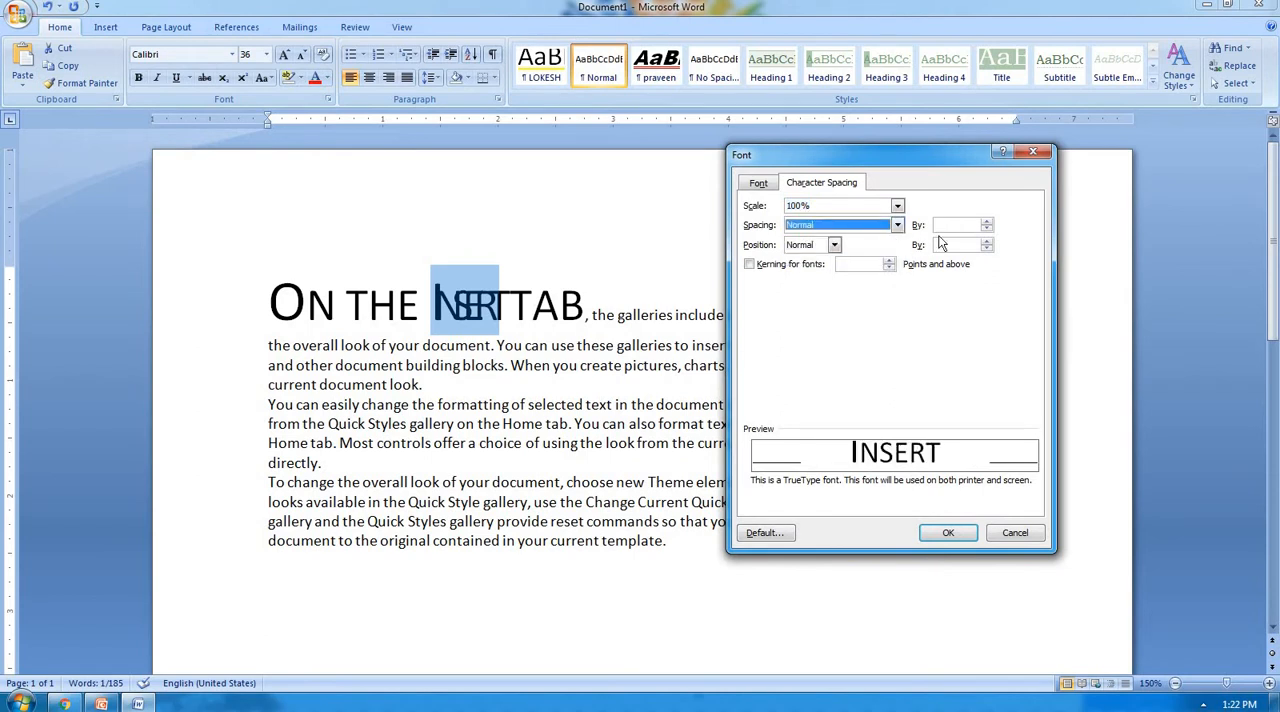
{"action": "left_click", "coordinate": [948, 532]}
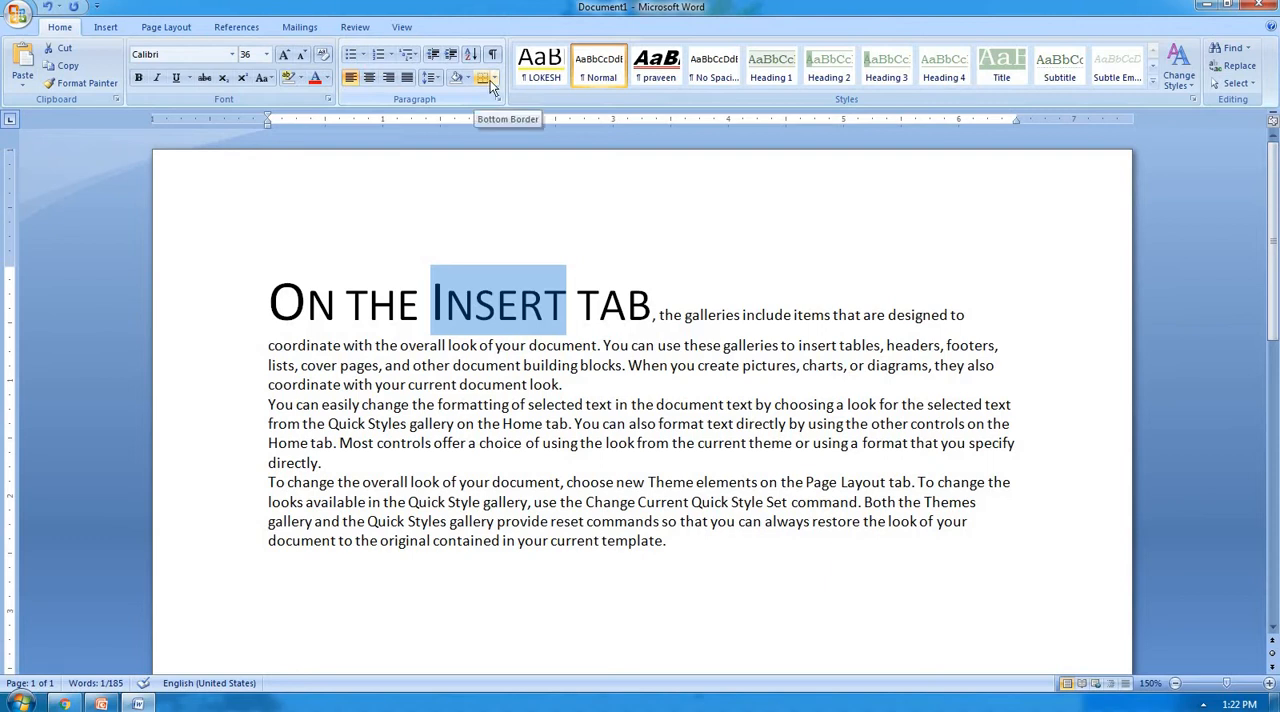
Select all three sample paragraphs and delete them to empty the document.
{"action": "left_click", "coordinate": [784, 314]}
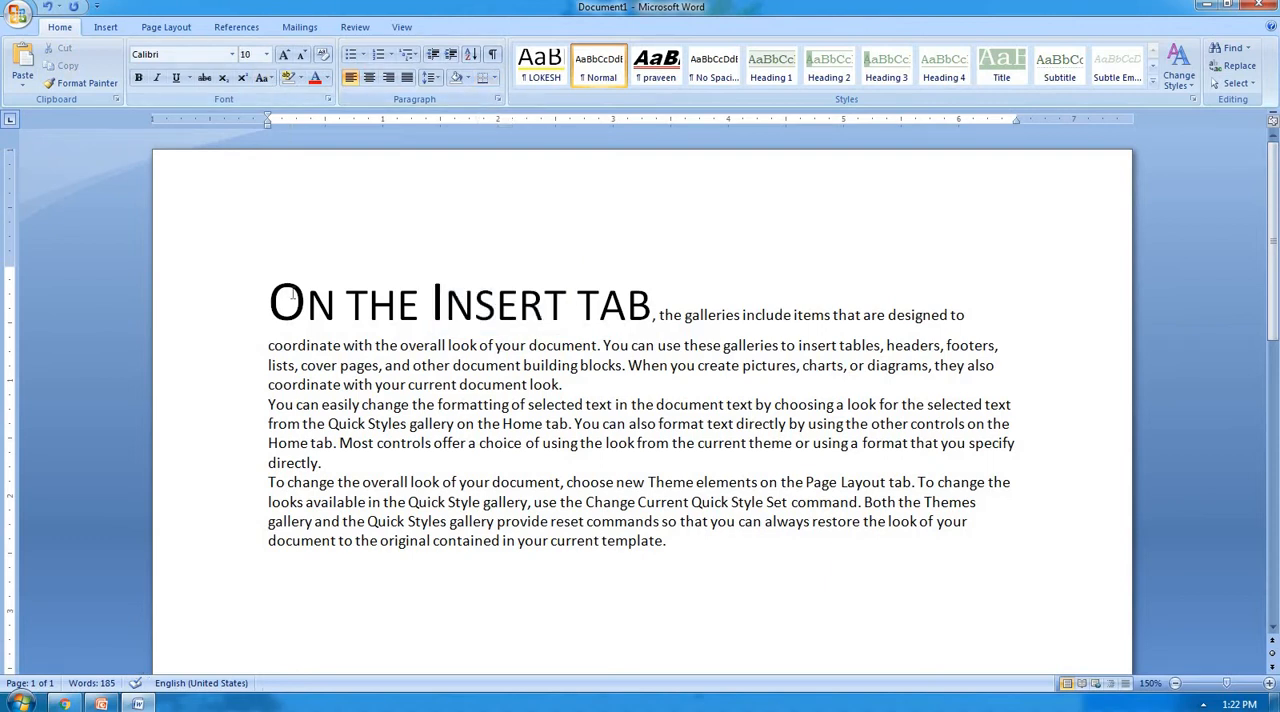
{"action": "left_click_drag", "start_coordinate": [282, 297], "coordinate": [860, 563]}
{"action": "key", "text": "Delete"}
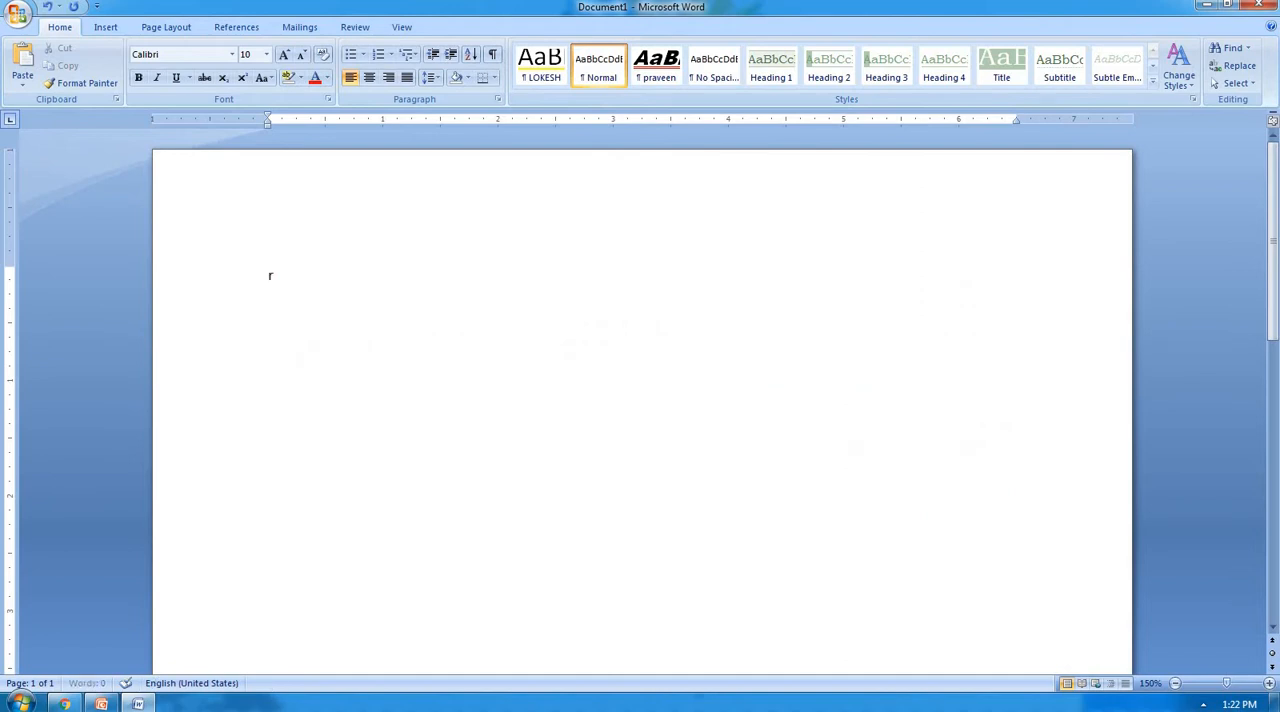
Enter five short sample first names in the empty document, each on its own line.
{"action": "type", "text": "ram"}
{"action": "key", "text": "Return"}
{"action": "type", "text": "shyam"}
{"action": "key", "text": "Return"}
{"action": "type", "text": "rohan"}
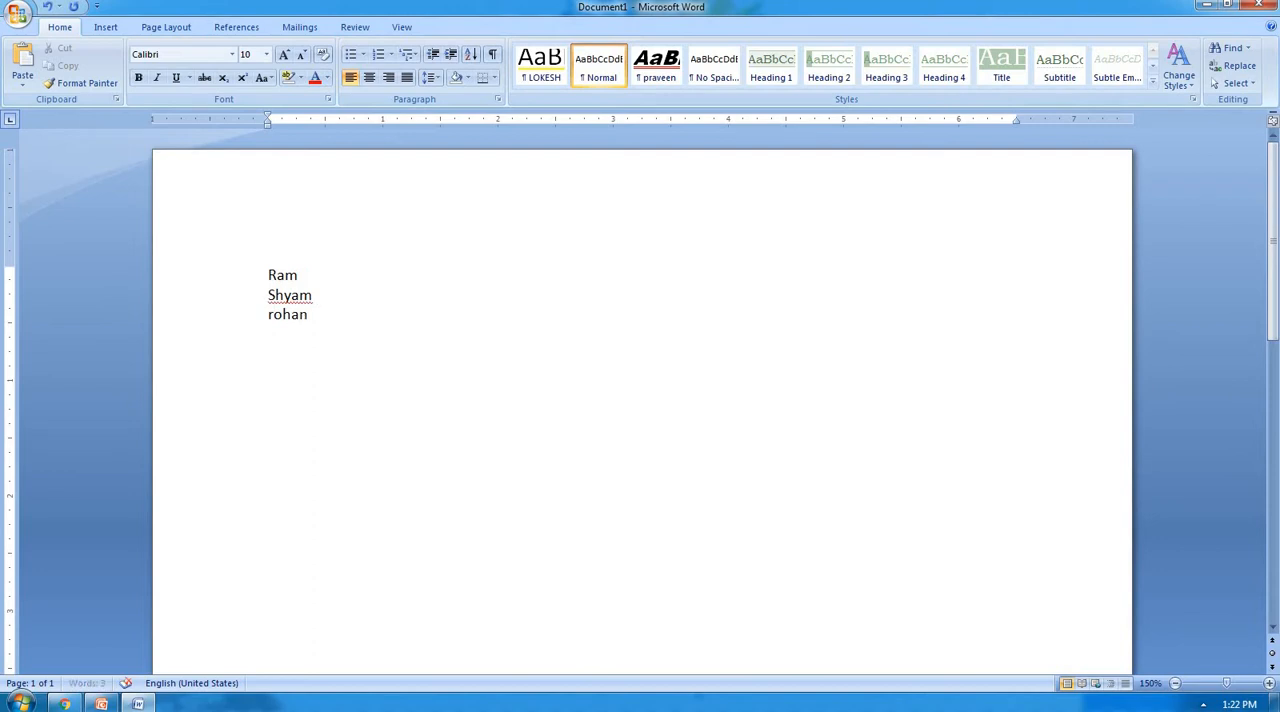
{"action": "key", "text": "Return"}
{"action": "type", "text": "sohan"}
{"action": "key", "text": "Return"}
{"action": "type", "text": "moh"}
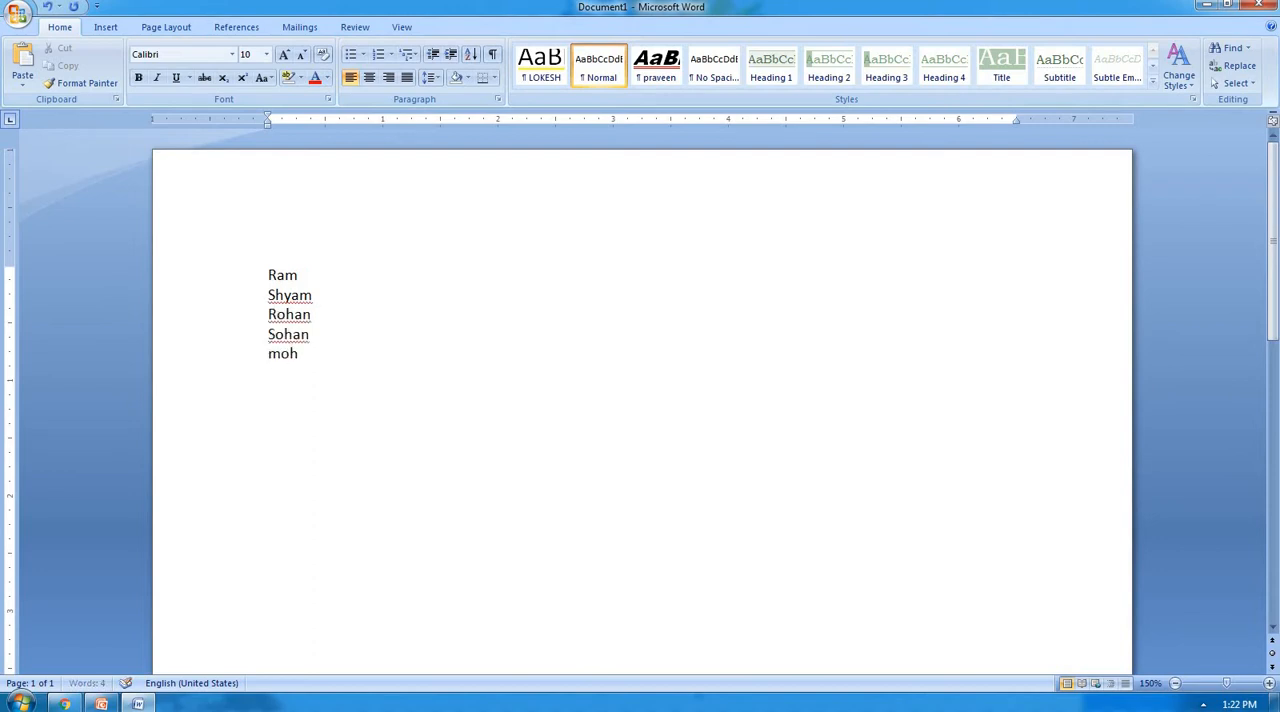
{"action": "type", "text": "an"}
{"action": "key", "text": "Return"}
Extend the list with five more sample first names, one per line, for ten in total.
{"action": "type", "text": "aman"}
{"action": "key", "text": "Return"}
{"action": "type", "text": "deepaj"}
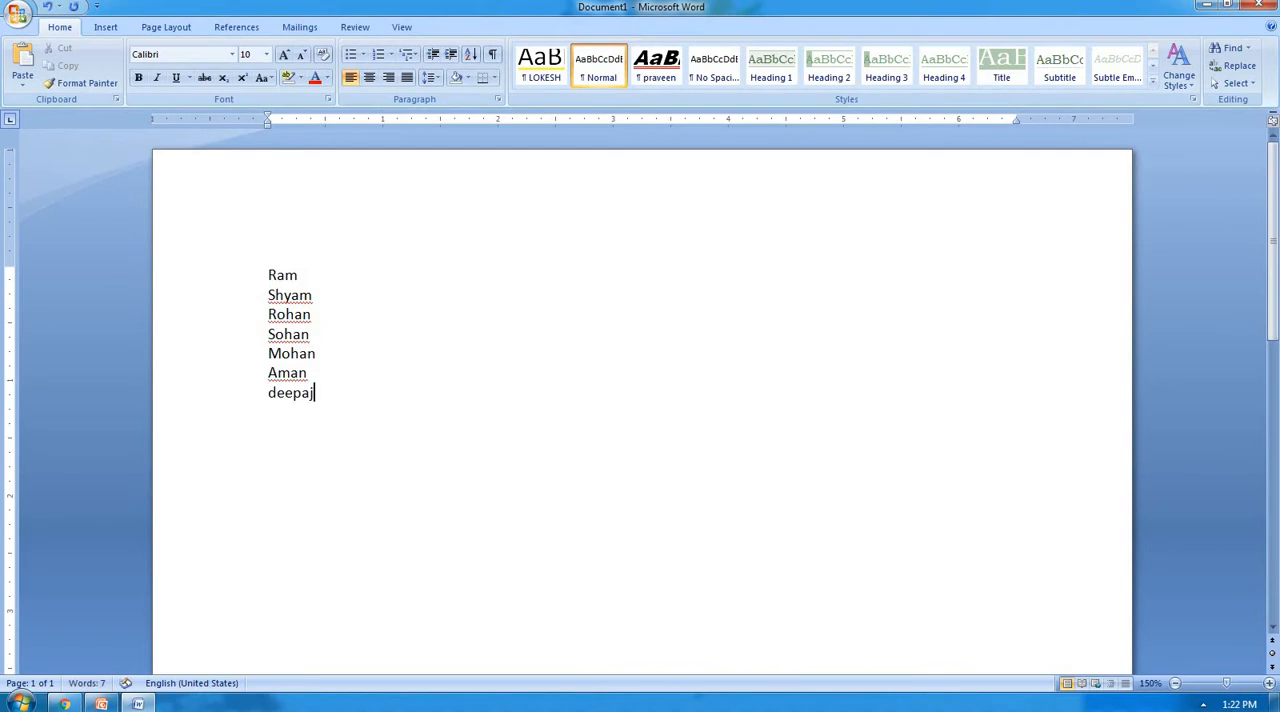
{"action": "key", "text": "BackSpace"}
{"action": "type", "text": "k"}
{"action": "key", "text": "Return"}
{"action": "type", "text": "ravi"}
{"action": "key", "text": "Return"}
{"action": "type", "text": "rahul"}
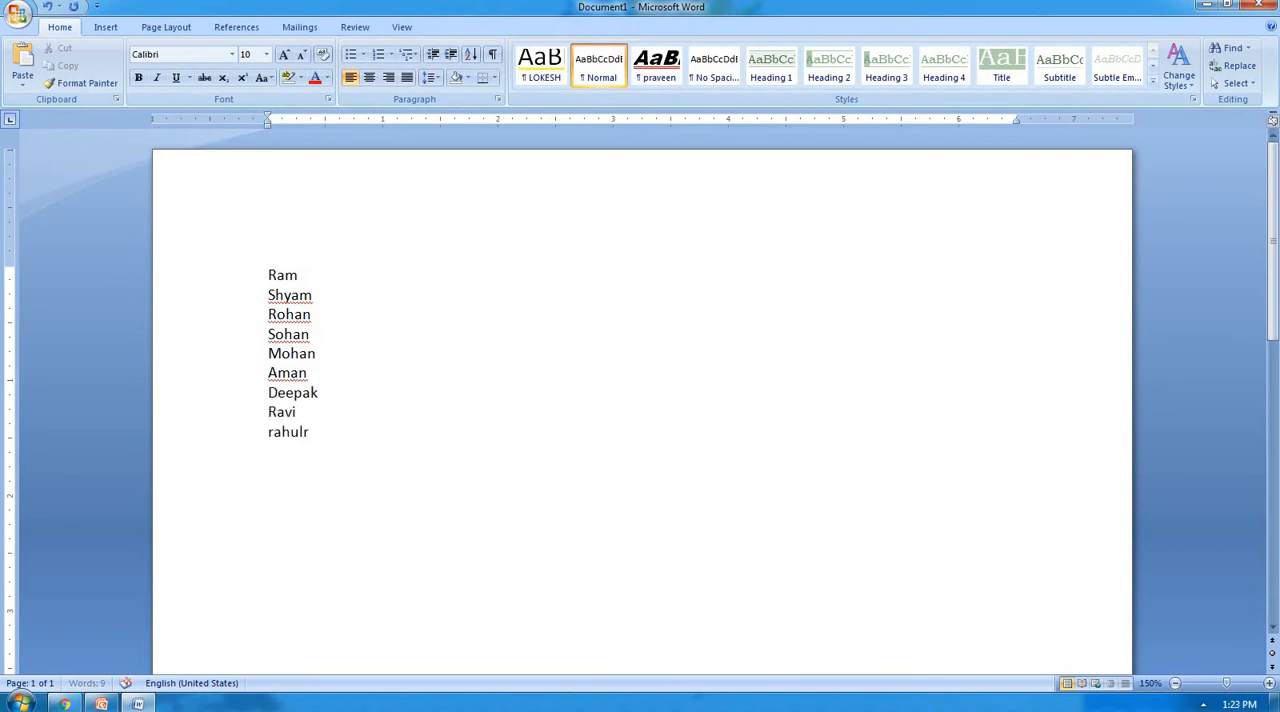
{"action": "key", "text": "Return"}
{"action": "type", "text": "rohit"}
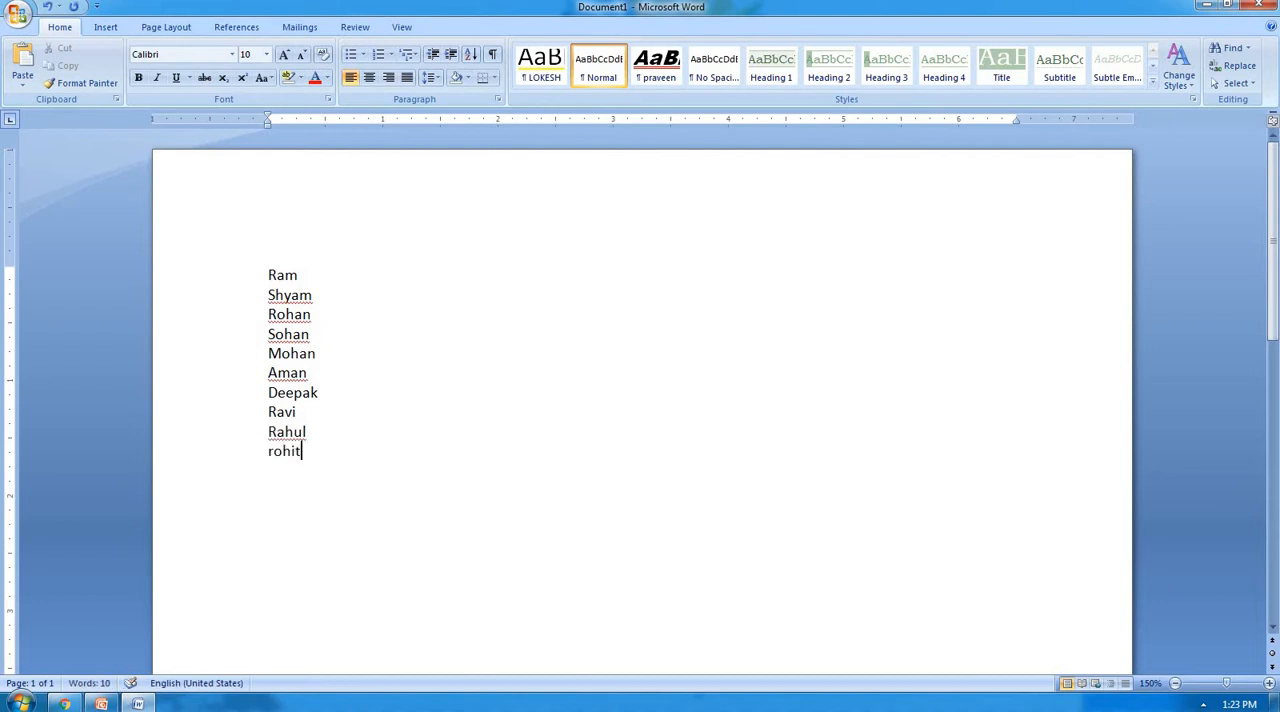
{"action": "key", "text": "Return"}
Try round bullets on all ten names and set the bullet style back to None.
{"action": "left_click_drag", "start_coordinate": [268, 275], "coordinate": [312, 460]}
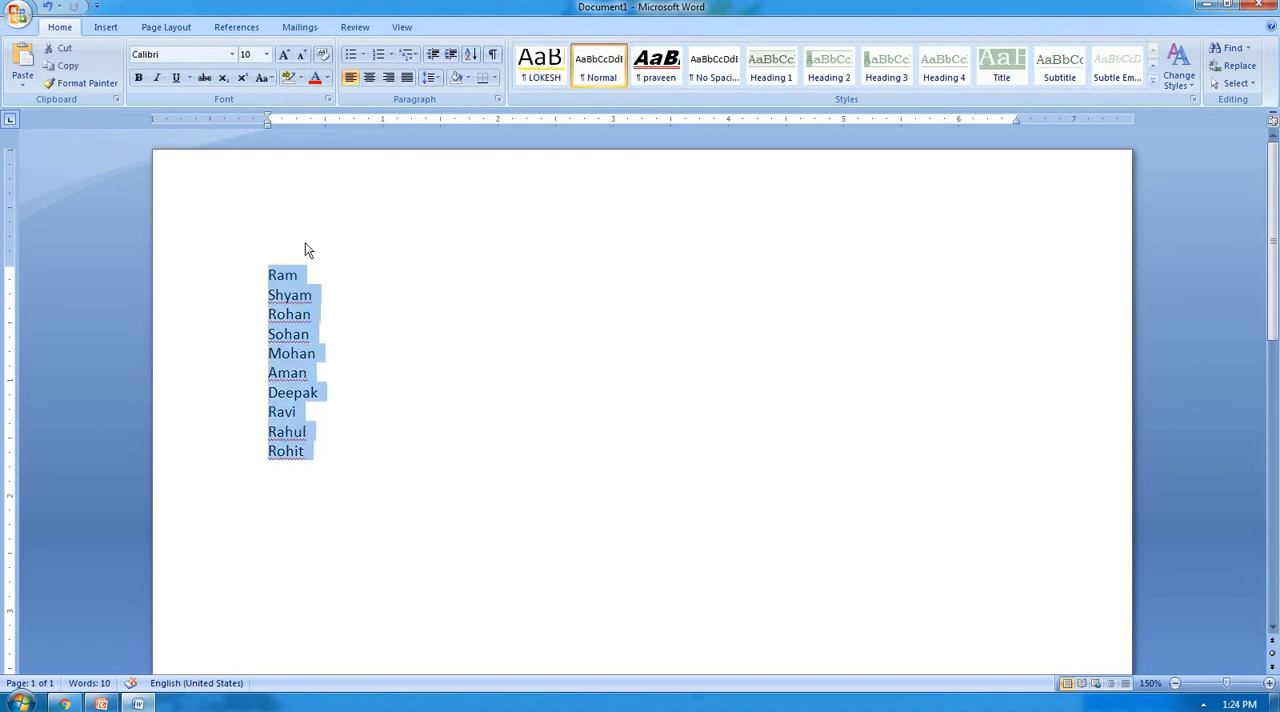
{"action": "left_click", "coordinate": [364, 55]}
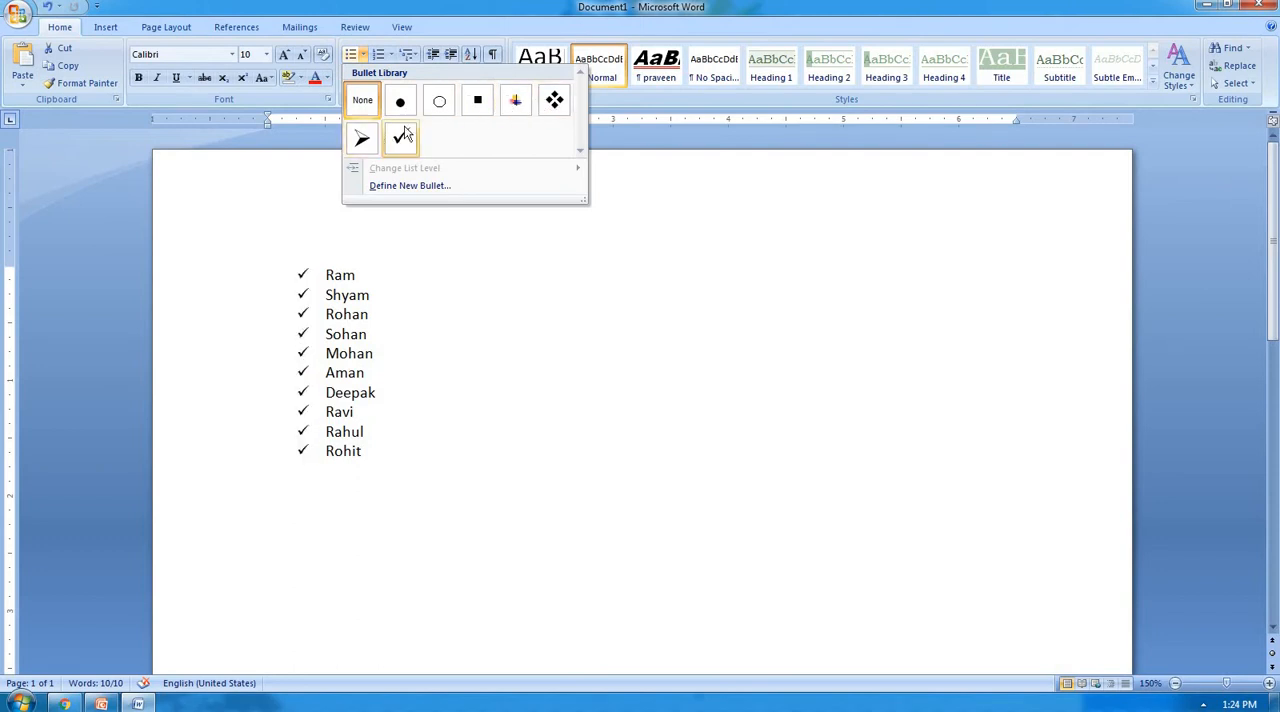
{"action": "left_click", "coordinate": [445, 268]}
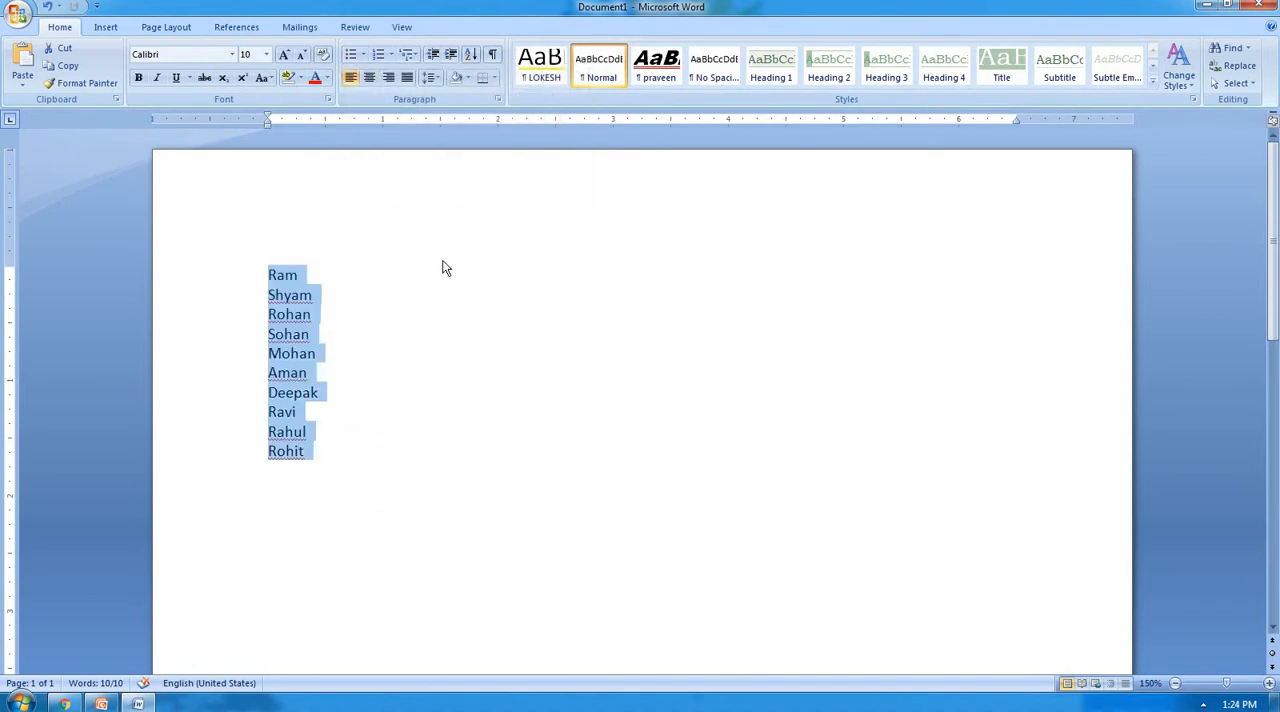
{"action": "key", "text": "ctrl+shift+l"}
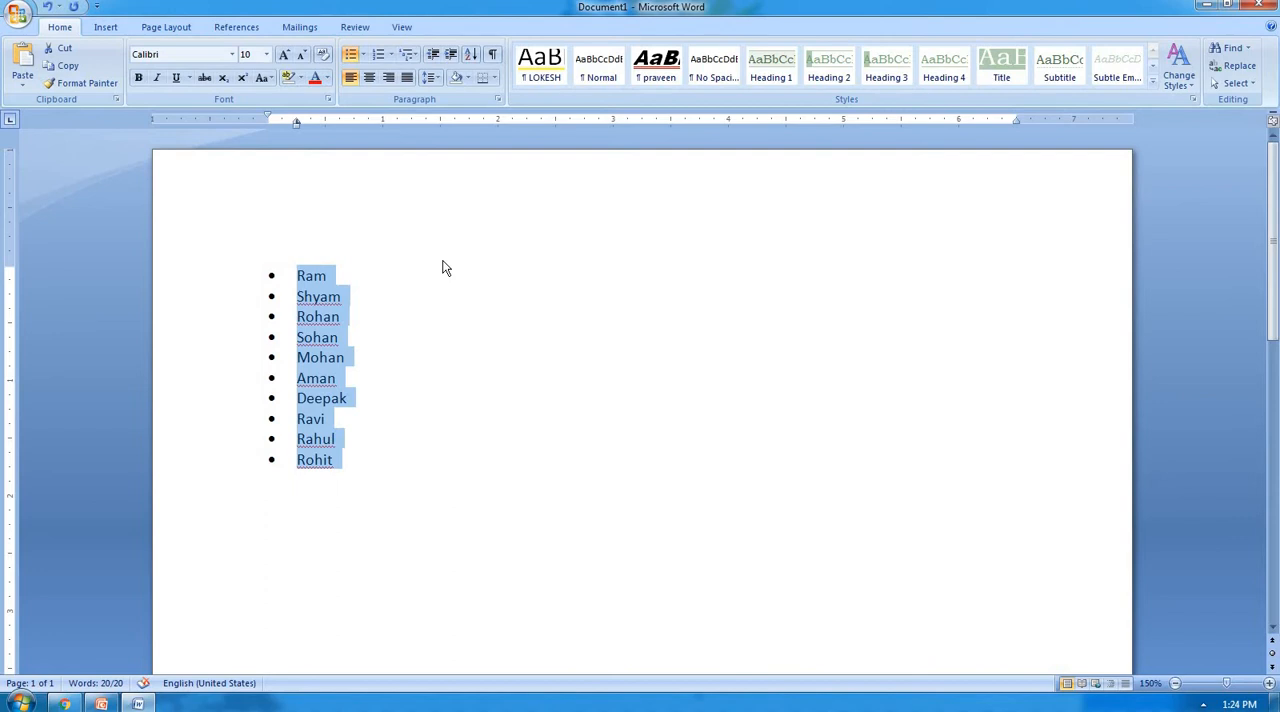
{"action": "left_click", "coordinate": [363, 54]}
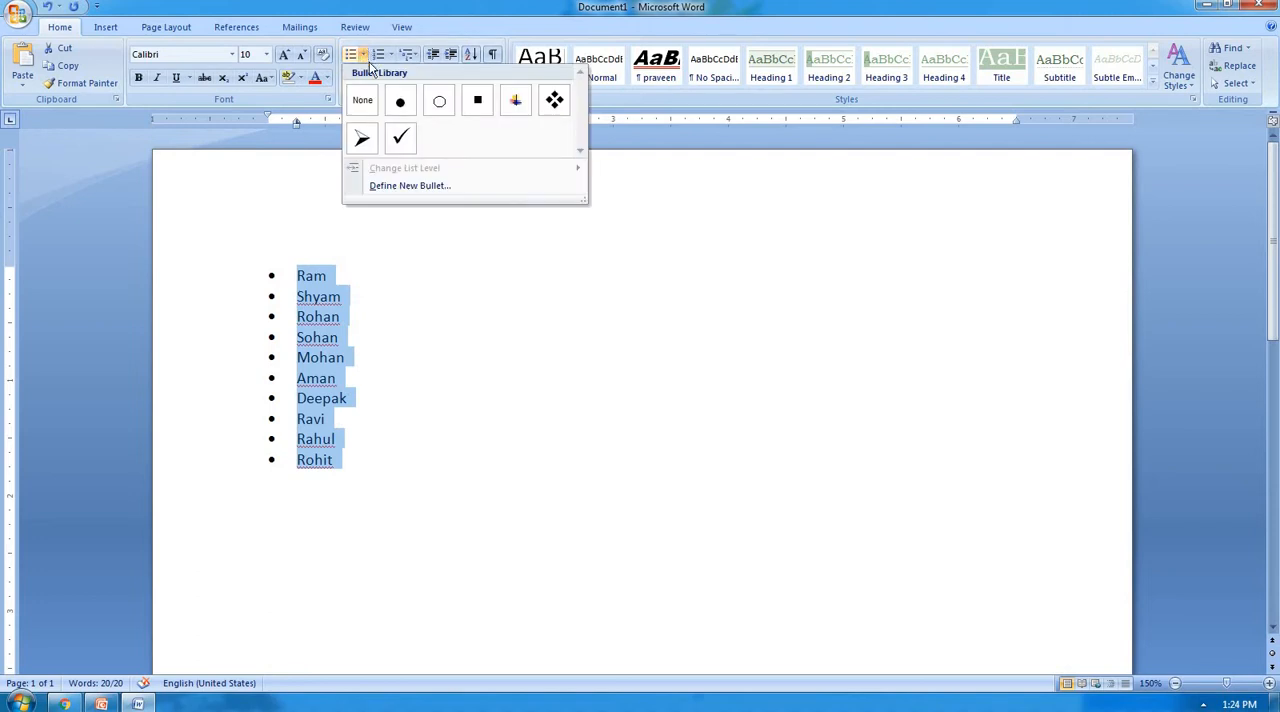
{"action": "left_click", "coordinate": [363, 101]}
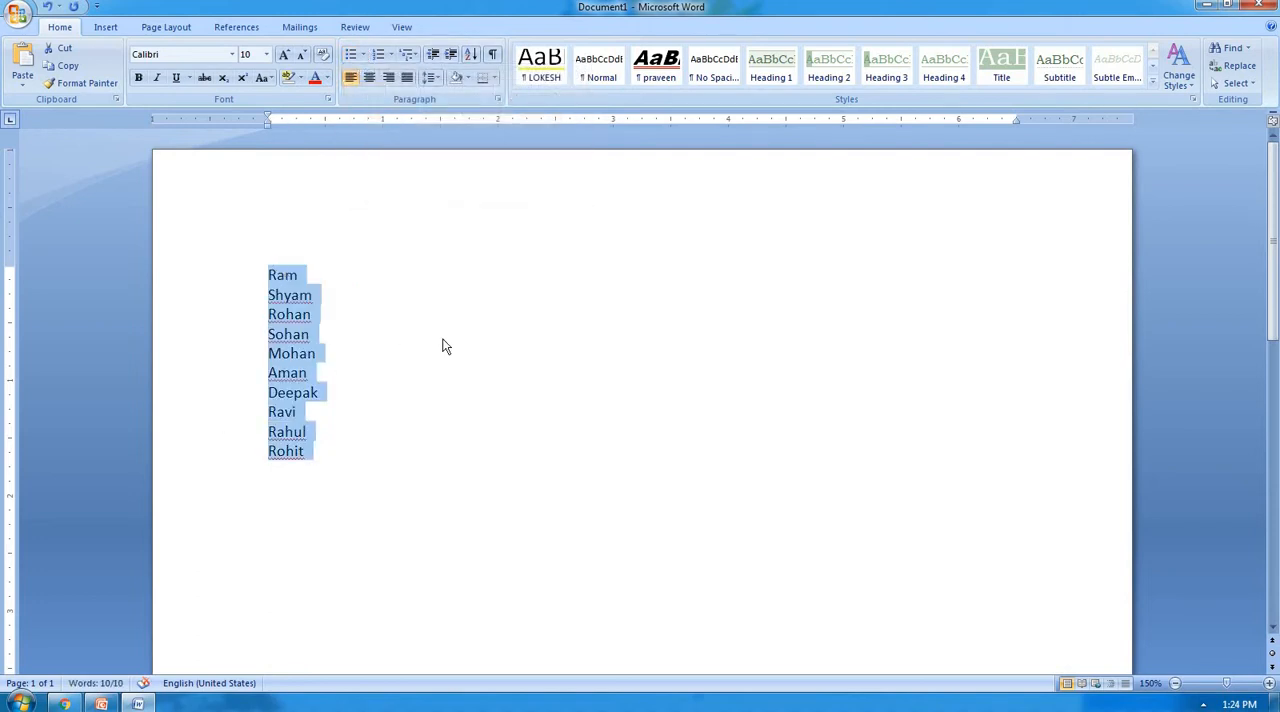
Apply the A. B. C. numbering format to all the selected names.
{"action": "left_click", "coordinate": [394, 57]}
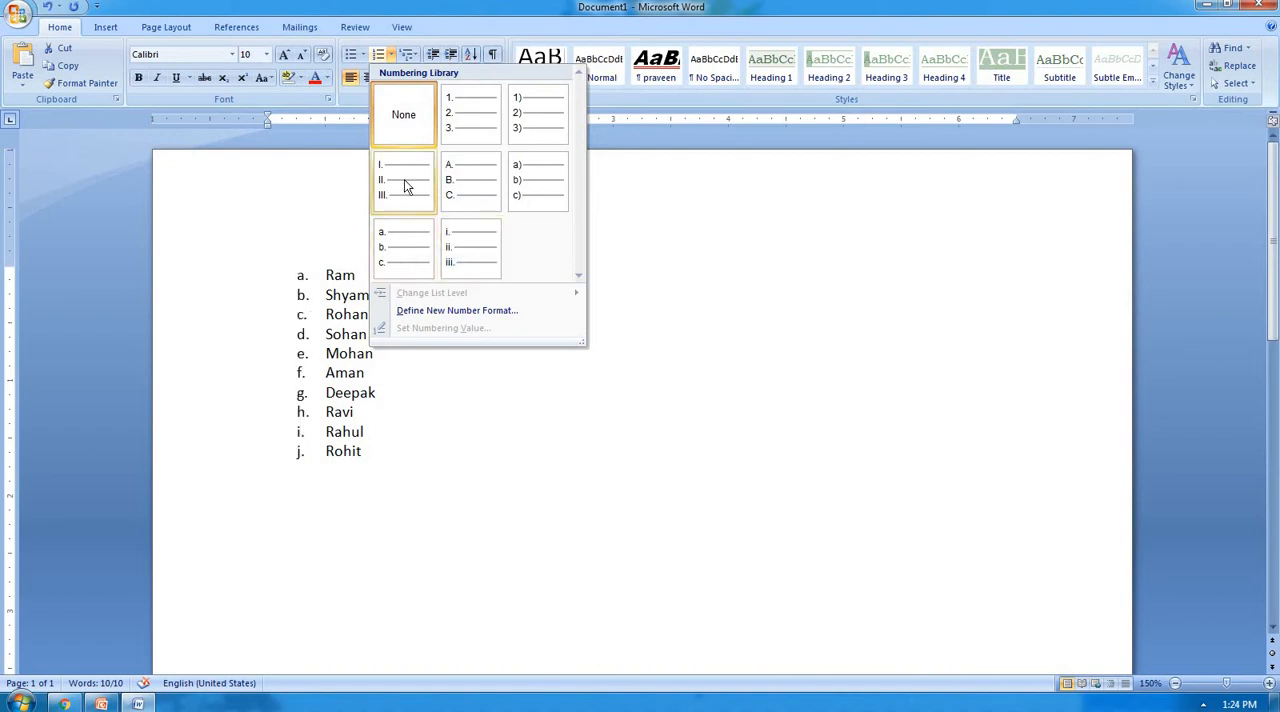
{"action": "left_click", "coordinate": [491, 175]}
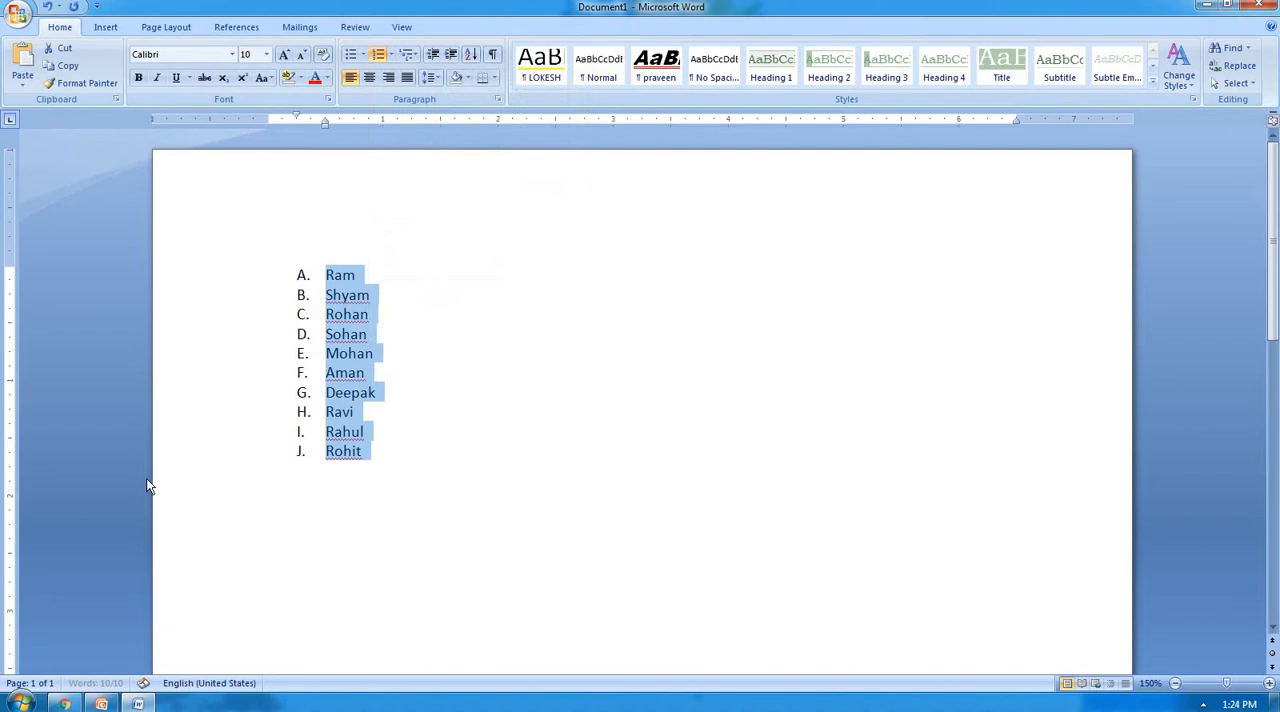
Set the numbering of the names to None and delete the whole list.
{"action": "left_click", "coordinate": [392, 55]}
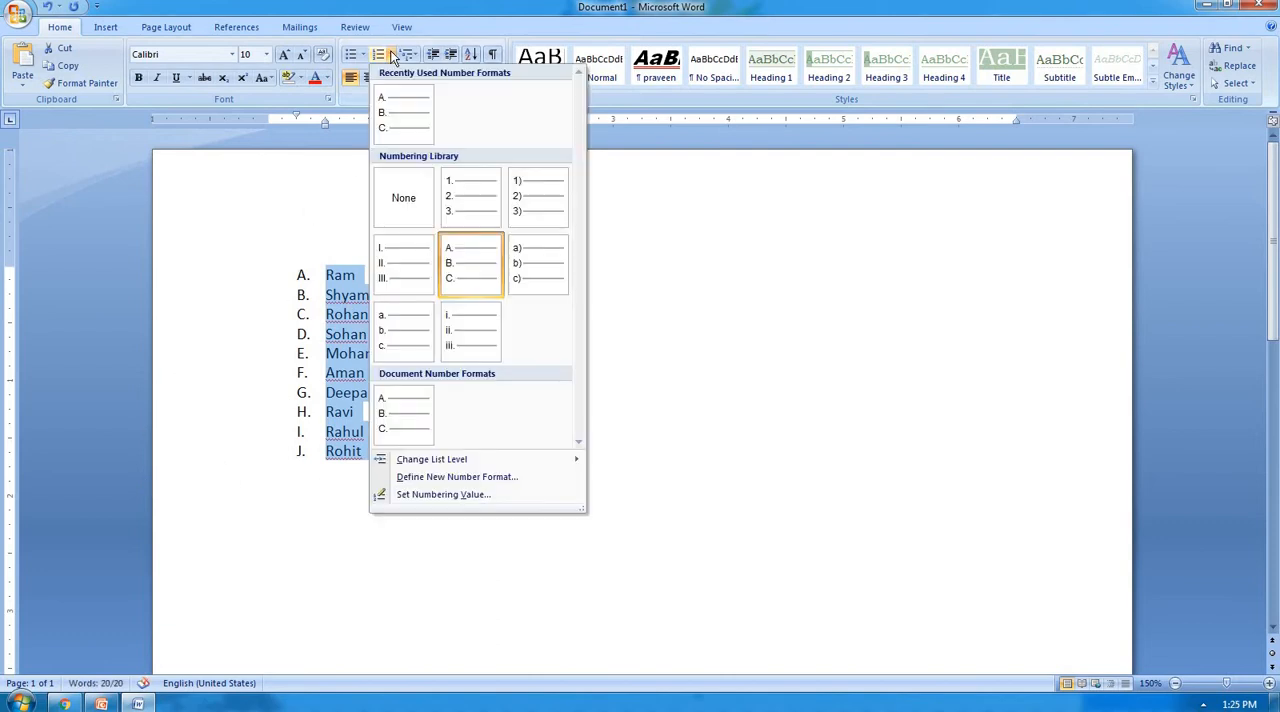
{"action": "left_click", "coordinate": [384, 200]}
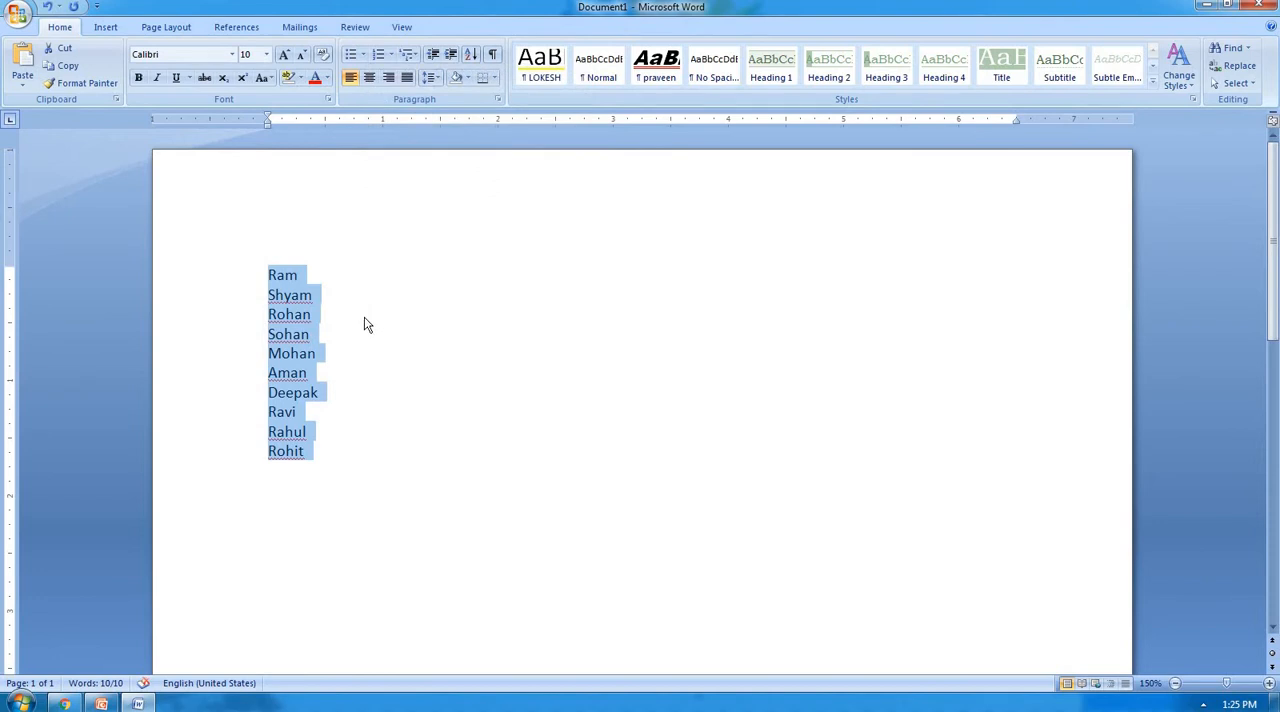
{"action": "key", "text": "Delete"}
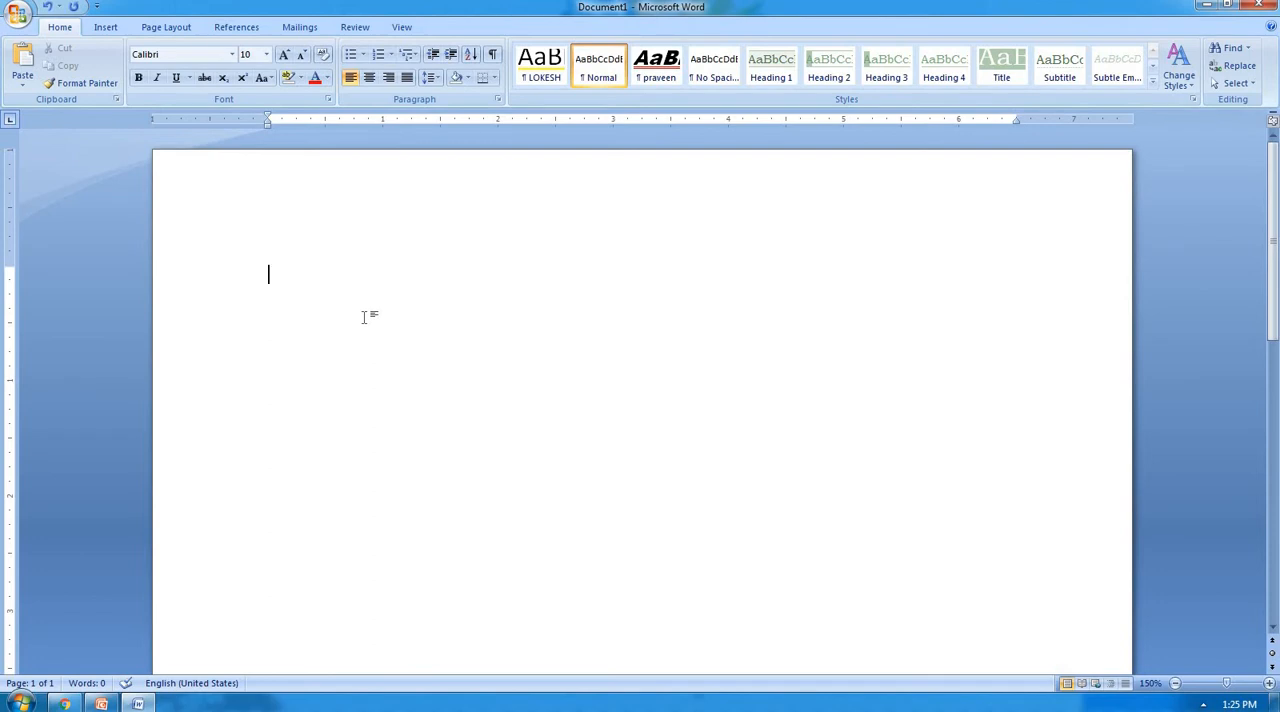
Try the 1) 2) 3) numbering format on the empty line and undo it.
{"action": "left_click", "coordinate": [391, 52]}
{"action": "left_click", "coordinate": [524, 214]}
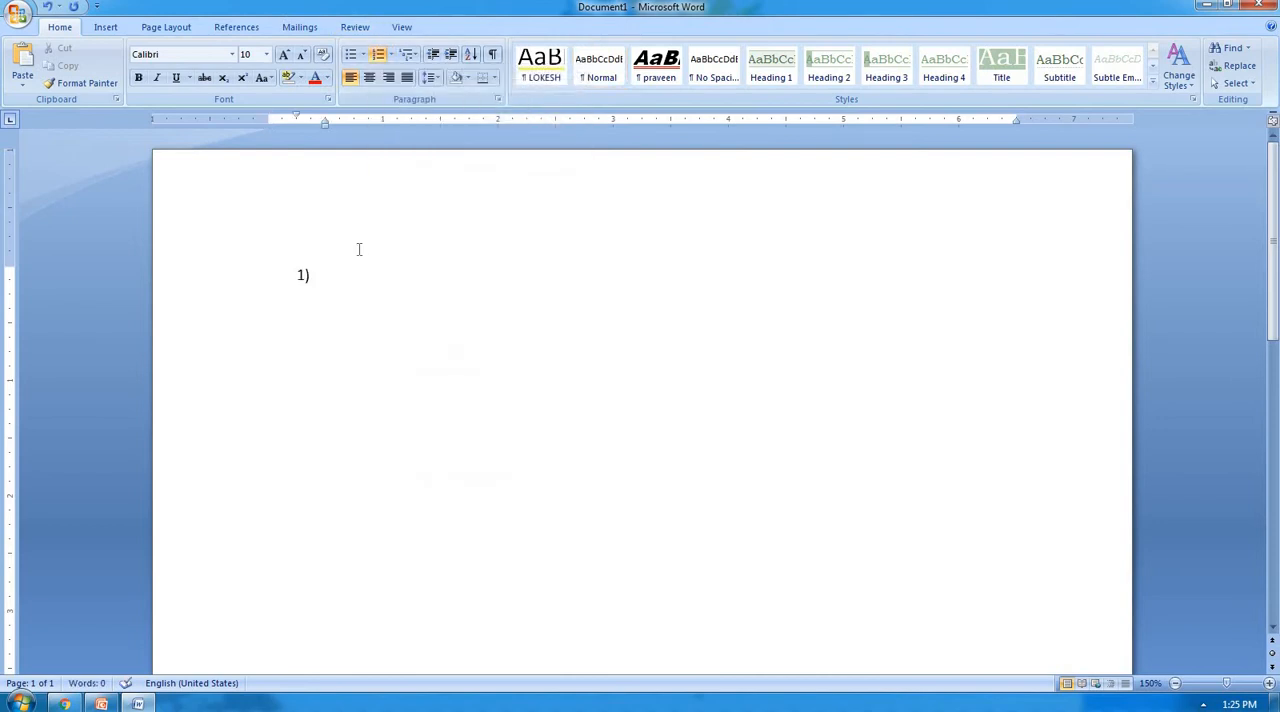
{"action": "key", "text": "ctrl+z"}
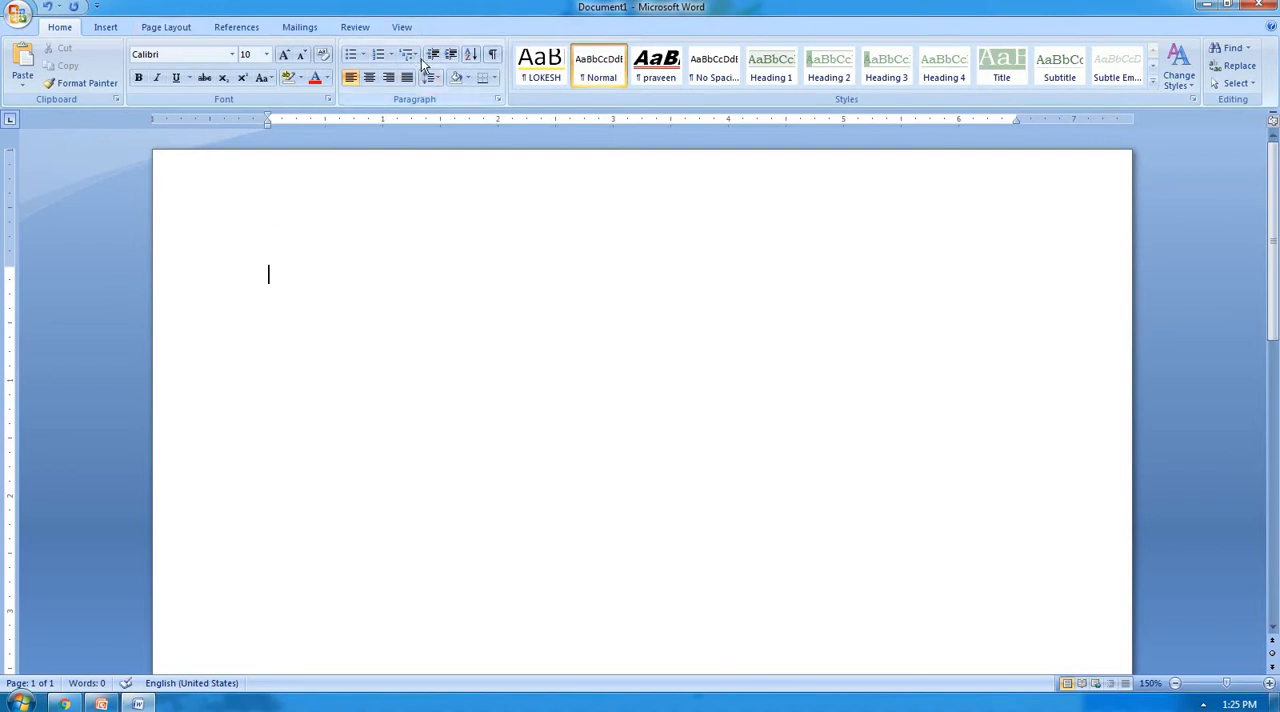
Start a multilevel list in the 1) a) i) format with "Input device" as its first item.
{"action": "left_click", "coordinate": [411, 57]}
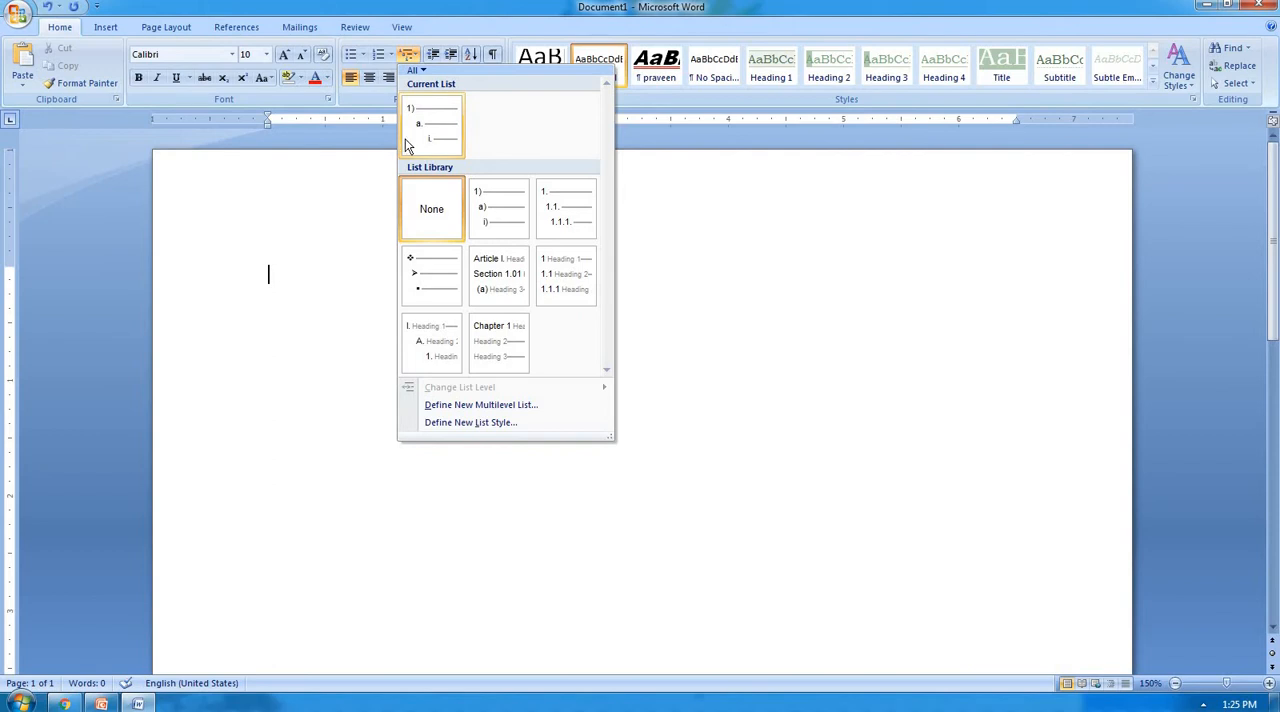
{"action": "left_click", "coordinate": [496, 212]}
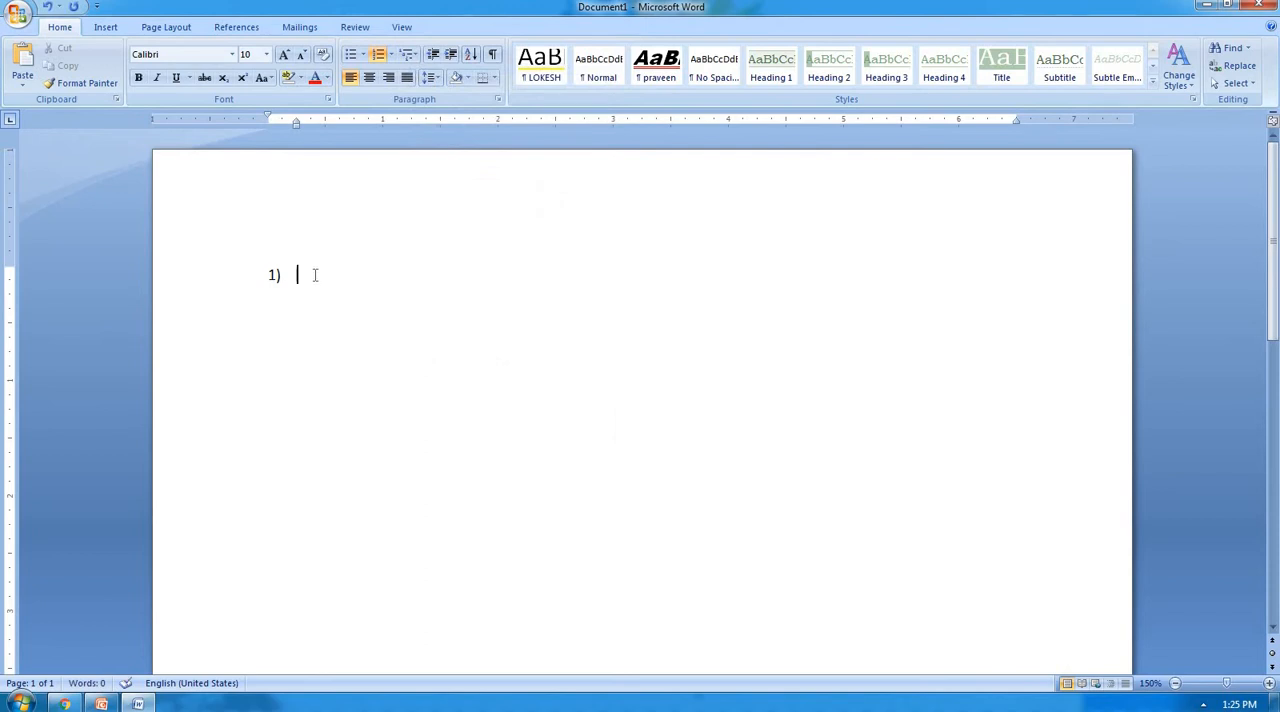
{"action": "type", "text": "input device"}
{"action": "key", "text": "Return"}
Try switching the empty second list item back and forth between the first and second list levels.
{"action": "left_click", "coordinate": [455, 60]}
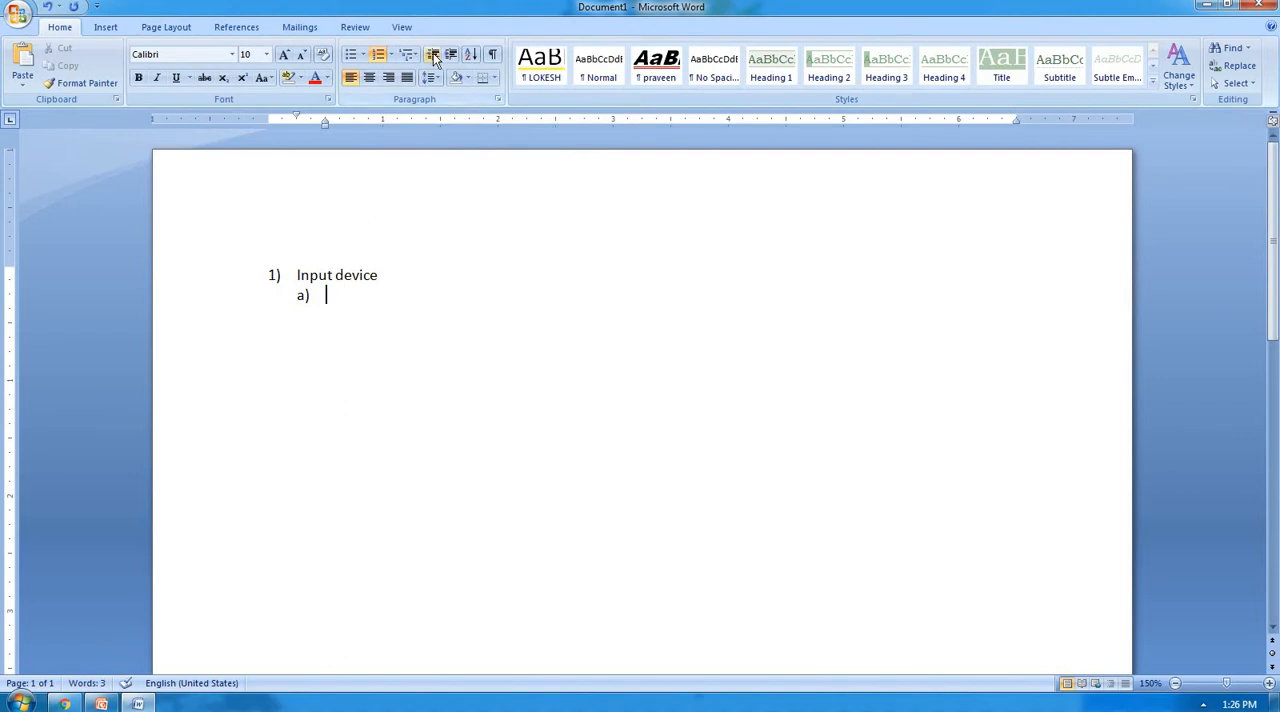
{"action": "left_click", "coordinate": [434, 56]}
{"action": "left_click", "coordinate": [449, 57]}
{"action": "left_click", "coordinate": [434, 56]}
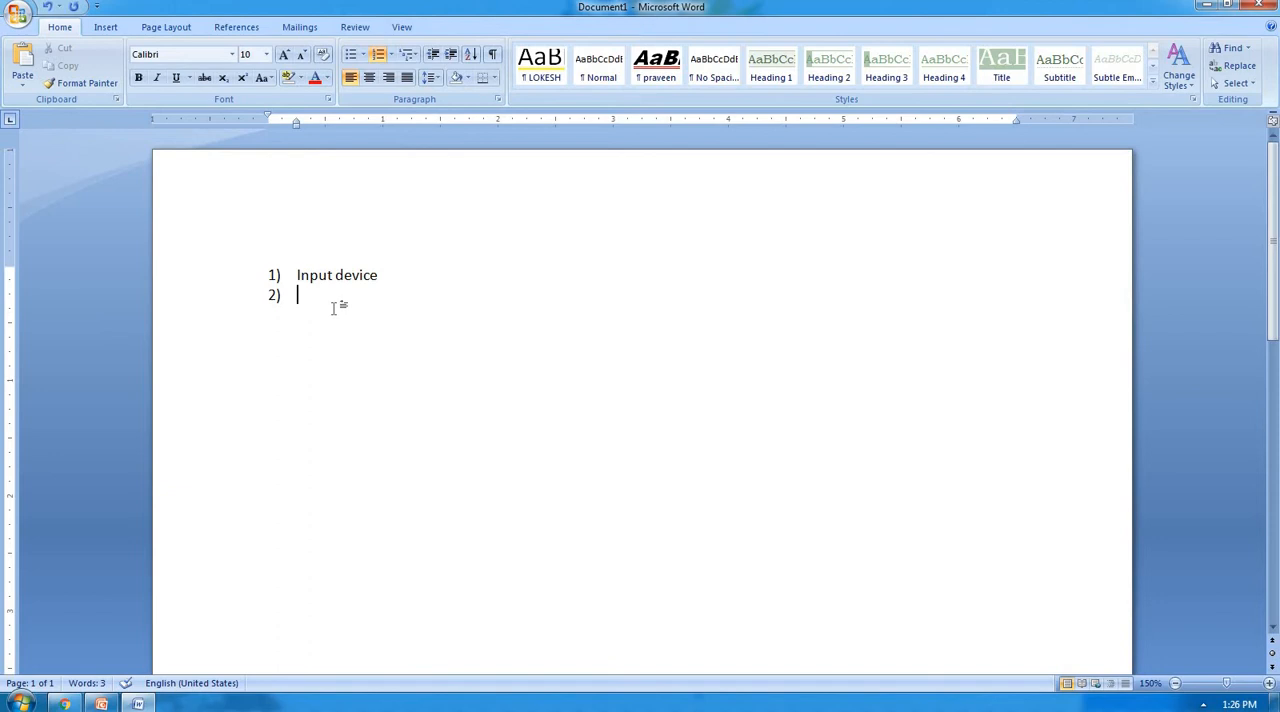
{"action": "key", "text": "Tab"}
{"action": "key", "text": "shift+Tab"}
Add "Keyboard" and "Mouse" as second-level items under "Input device".
{"action": "key", "text": "Tab"}
{"action": "type", "text": "keyboard"}
{"action": "key", "text": "Return"}
{"action": "type", "text": "mouse"}
{"action": "key", "text": "Return"}
Add "Usb" and "Wireless" as third-level items under "Mouse".
{"action": "key", "text": "Tab"}
{"action": "key", "text": "shift+Tab"}
{"action": "key", "text": "Tab"}
{"action": "type", "text": "usb"}
{"action": "key", "text": "Return"}
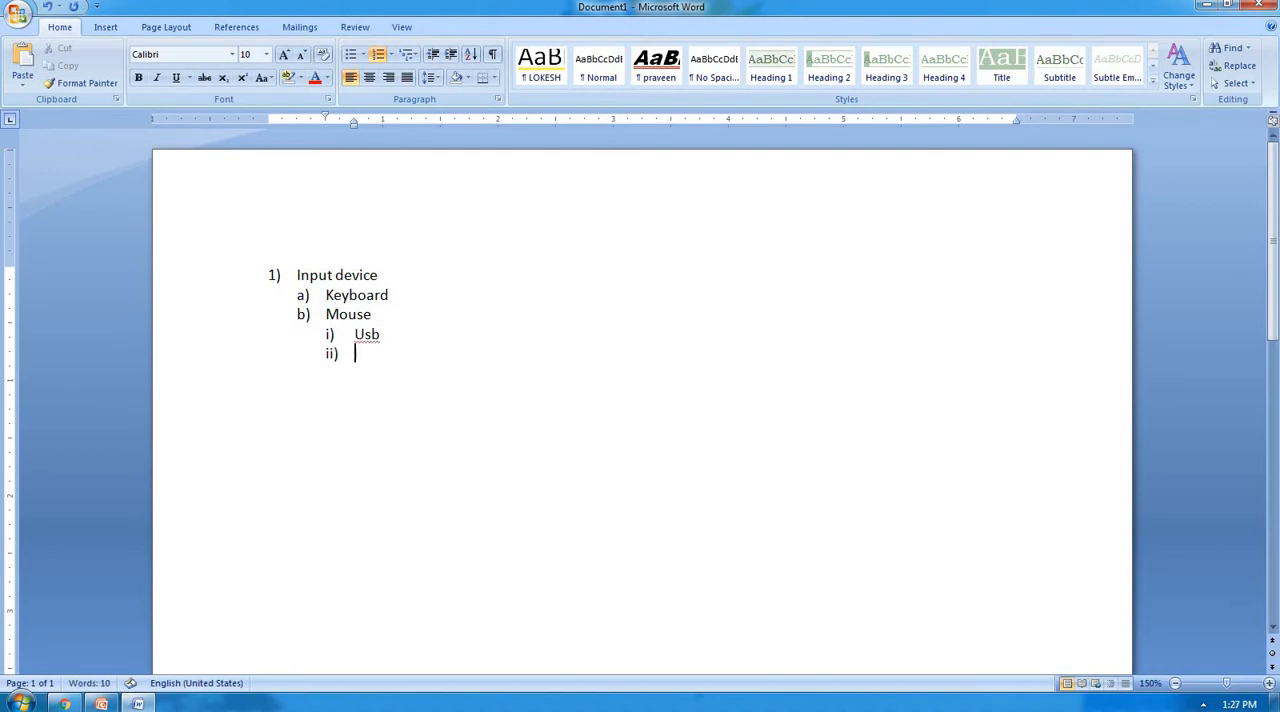
{"action": "type", "text": "wireless"}
{"action": "key", "text": "Return"}
Return to the second list level and add "Scanner" and "Lightpen" after "Mouse".
{"action": "key", "text": "shift+Tab"}
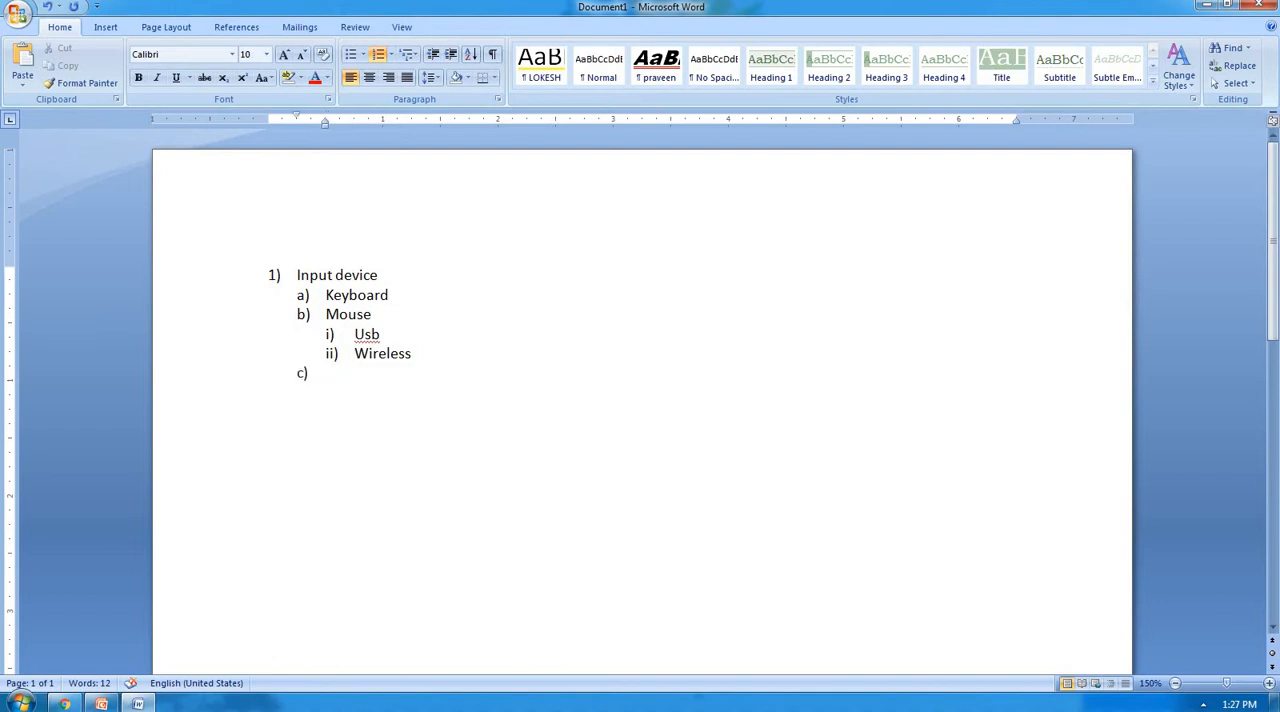
{"action": "type", "text": "scanner"}
{"action": "key", "text": "Return"}
{"action": "type", "text": "lighto"}
{"action": "key", "text": "BackSpace"}
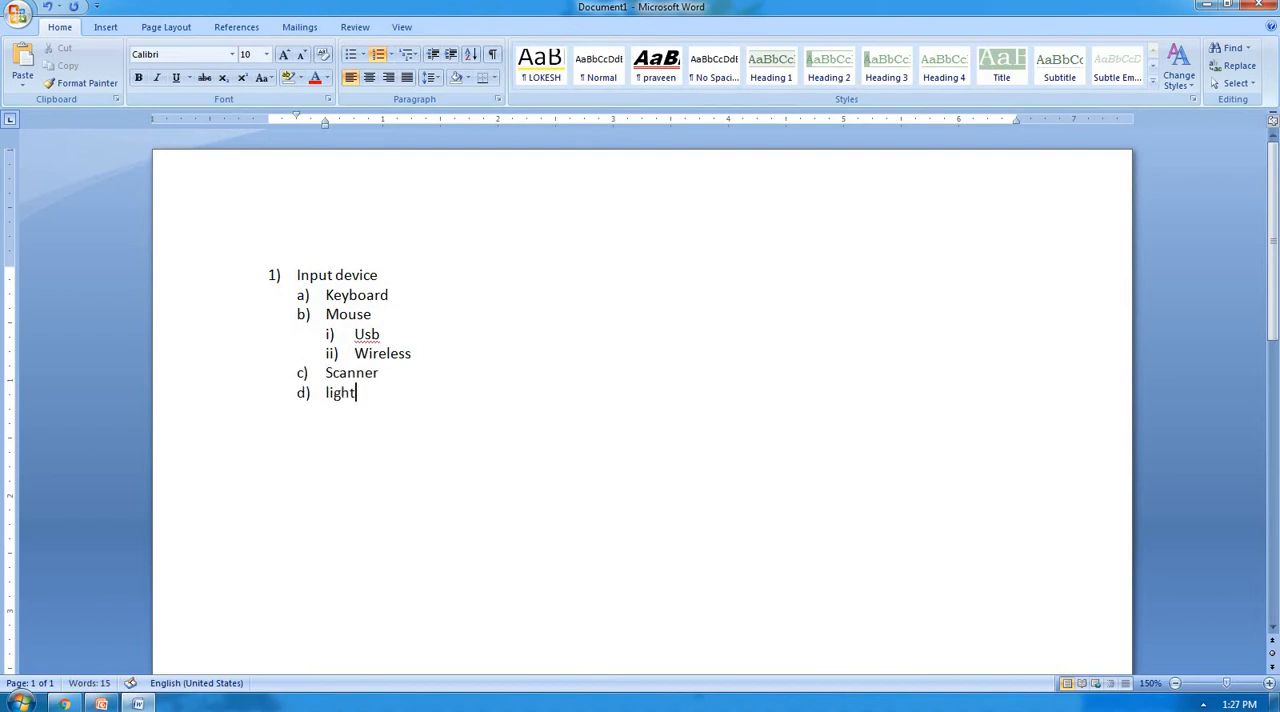
{"action": "type", "text": "pen"}
{"action": "key", "text": "Return"}
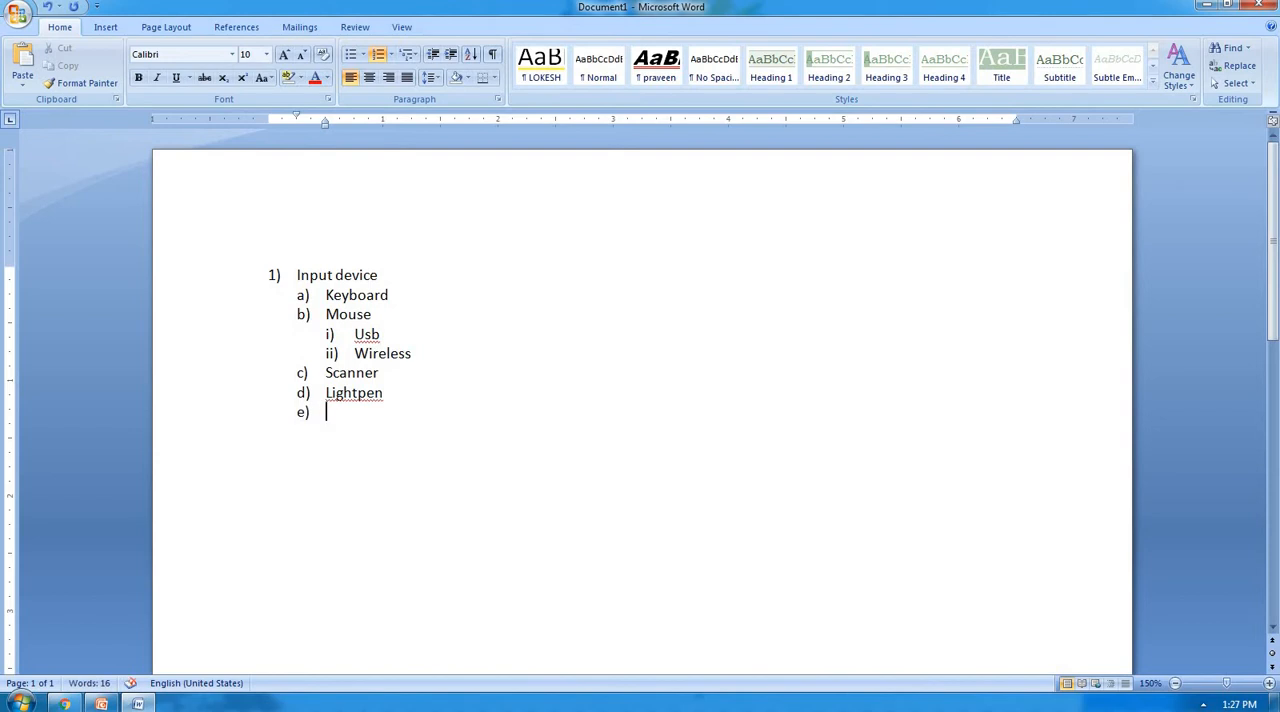
Add "Output device" as the second first-level item of the list.
{"action": "key", "text": "shift+Tab"}
{"action": "type", "text": "output de"}
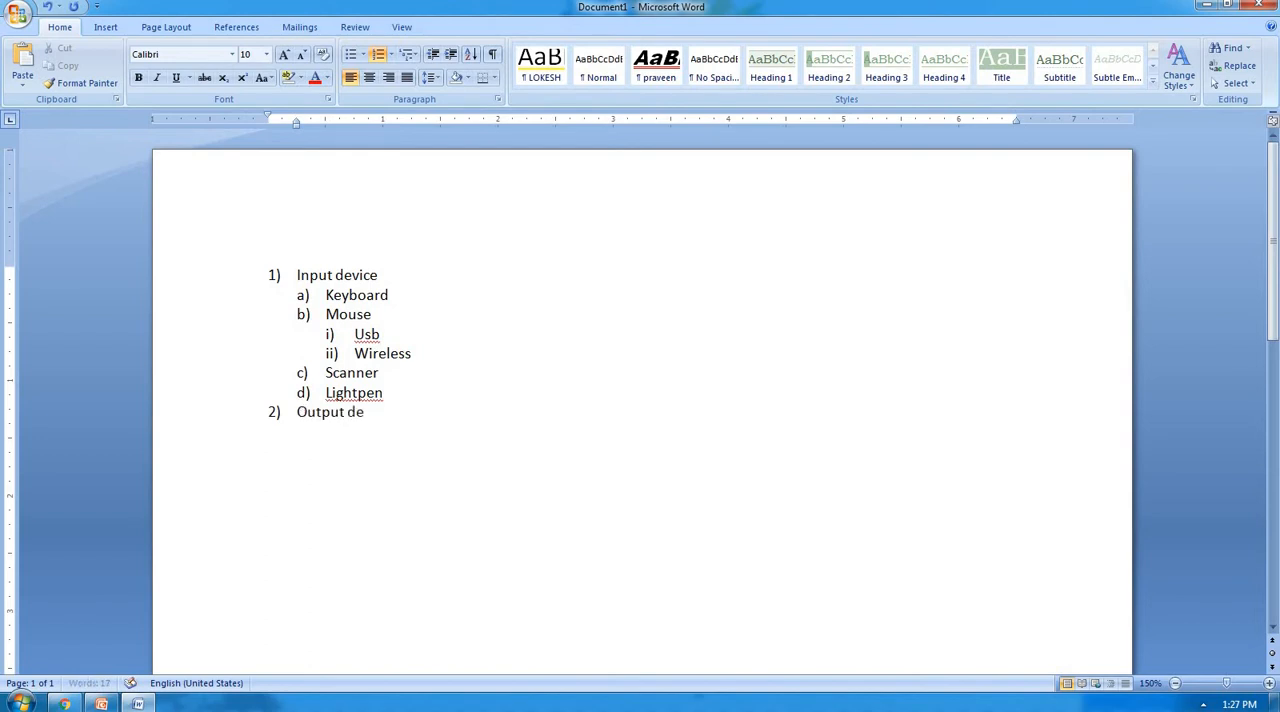
{"action": "type", "text": "vice"}
{"action": "key", "text": "Return"}
Delete all the multilevel list items and set the remaining empty line's list format to None.
{"action": "left_click_drag", "start_coordinate": [320, 441], "coordinate": [274, 257]}
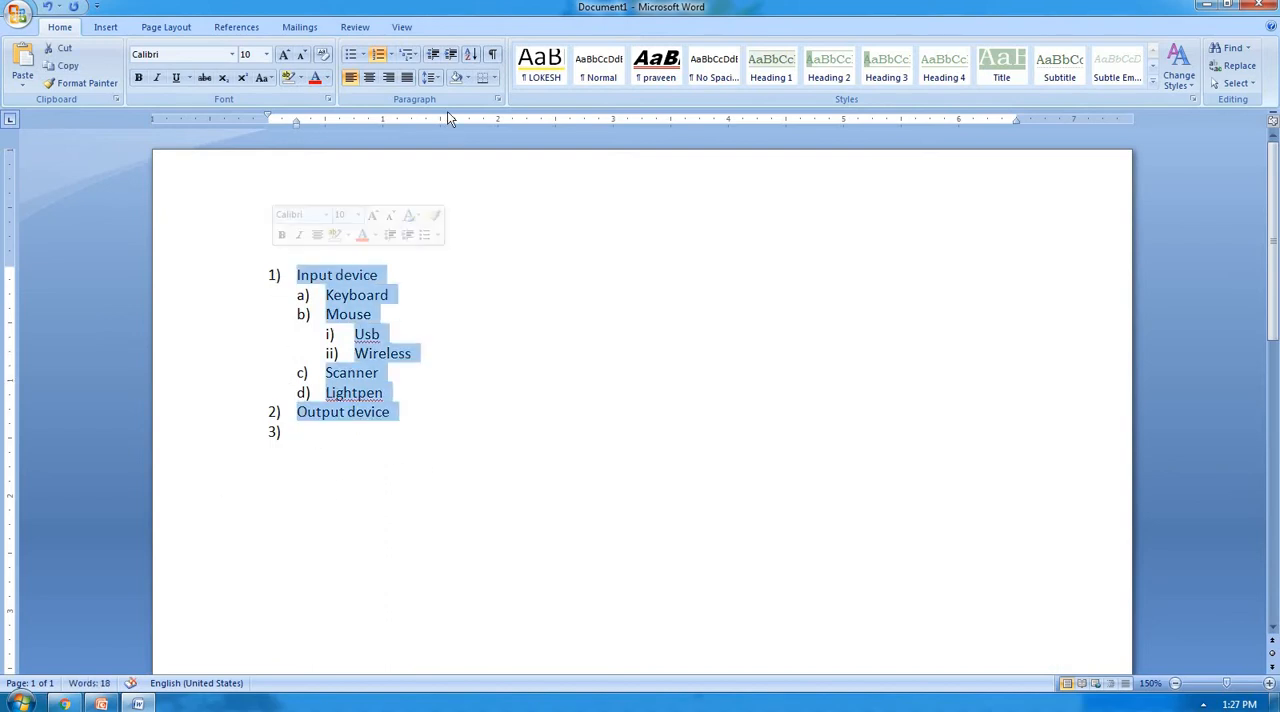
{"action": "key", "text": "Delete"}
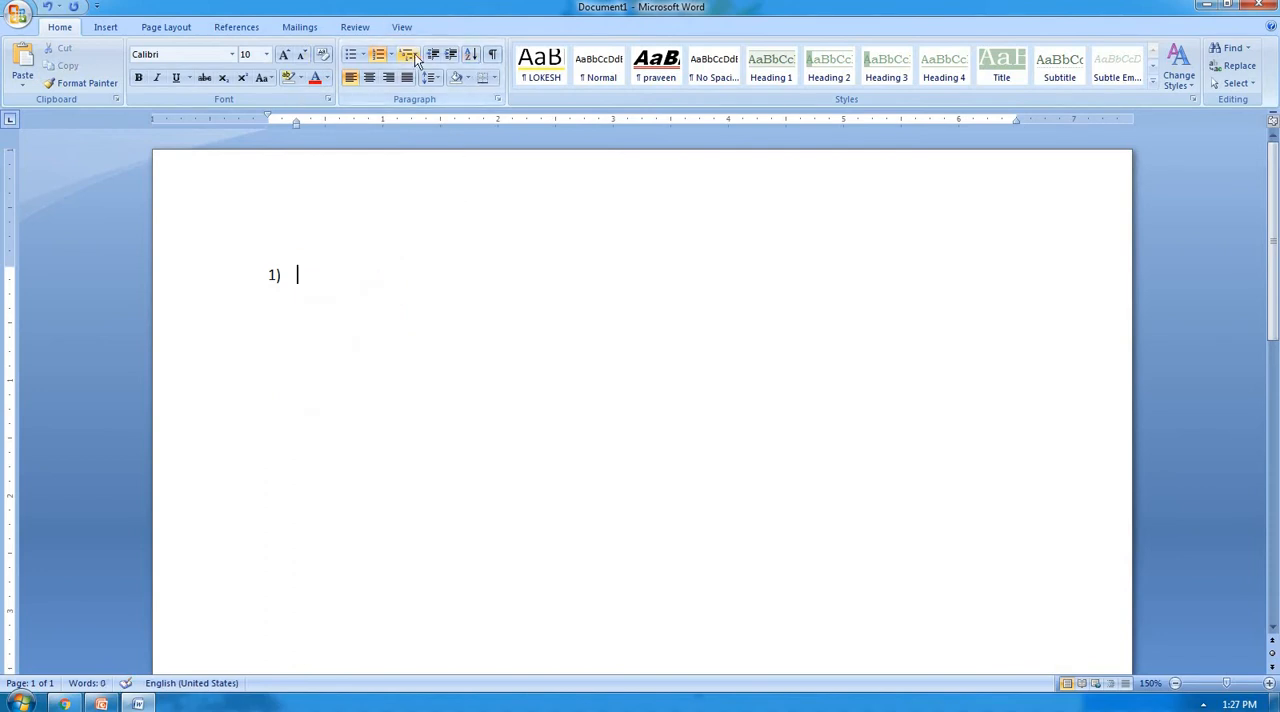
{"action": "left_click", "coordinate": [407, 54]}
{"action": "left_click", "coordinate": [431, 208]}
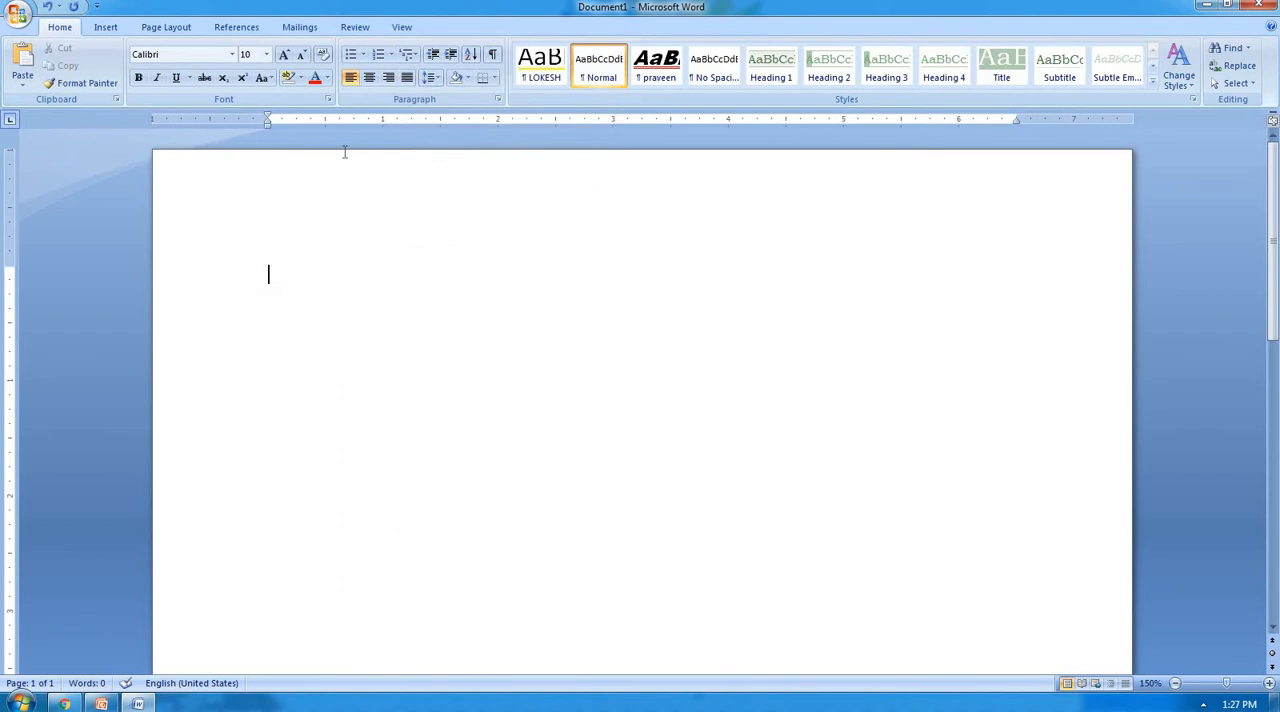
Enter three sample first names on separate lines at the start of the emptied document.
{"action": "type", "text": "ram"}
{"action": "key", "text": "Return"}
{"action": "type", "text": "shyam"}
{"action": "key", "text": "Return"}
{"action": "type", "text": "r"}
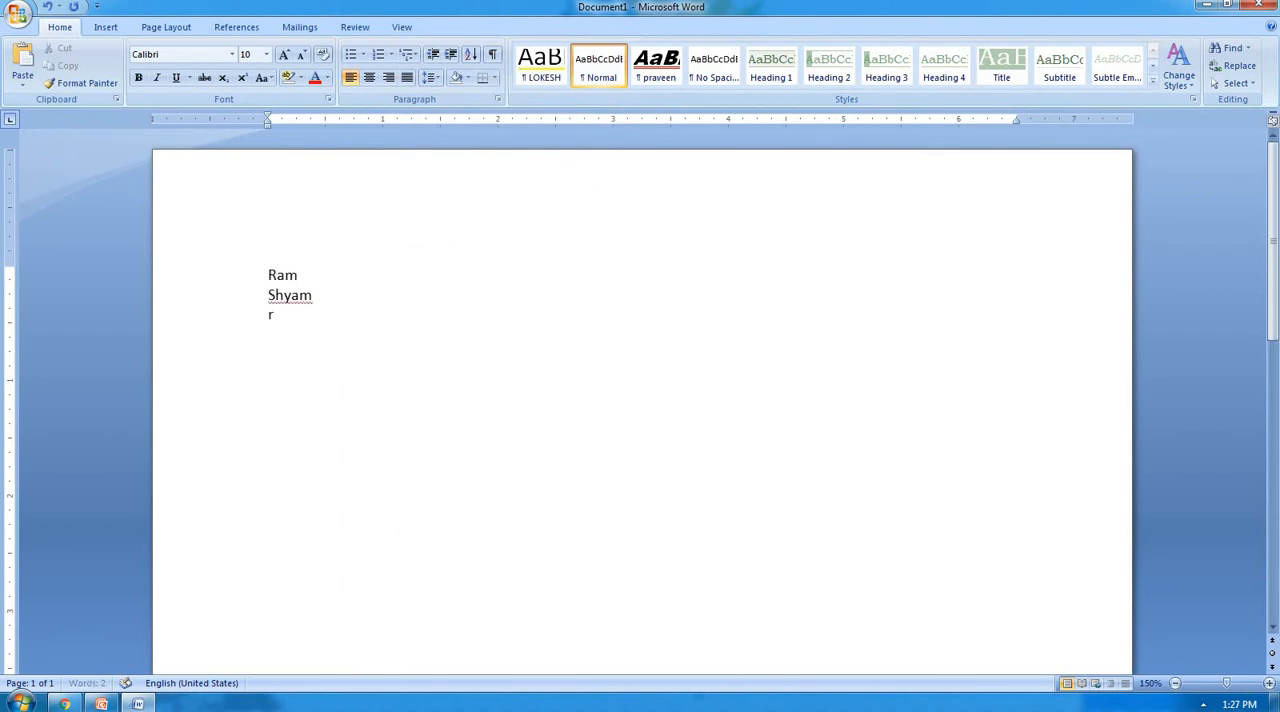
{"action": "type", "text": "ohan"}
{"action": "key", "text": "Return"}
Add three more sample first names below the first three, one per line.
{"action": "type", "text": "sohn="}
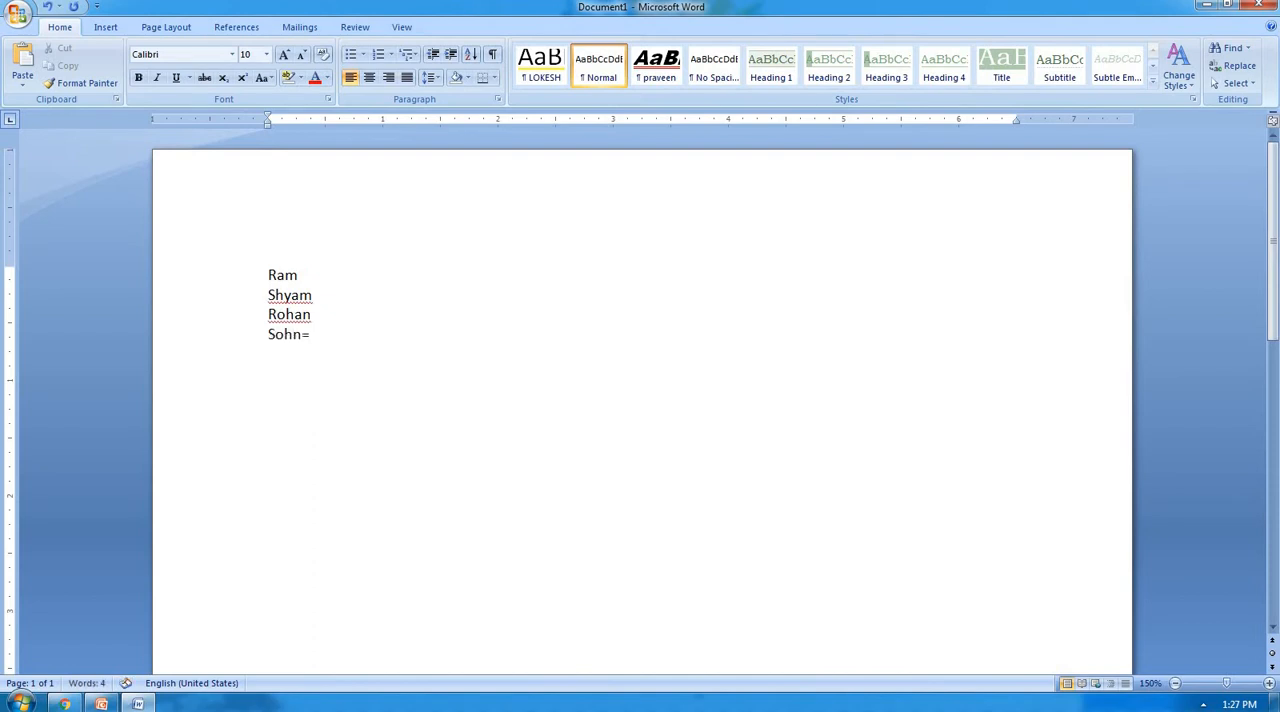
{"action": "key", "text": "BackSpace"}
{"action": "key", "text": "BackSpace"}
{"action": "type", "text": "an"}
{"action": "key", "text": "Return"}
{"action": "type", "text": "mohan"}
{"action": "key", "text": "Return"}
{"action": "type", "text": "aman"}
{"action": "key", "text": "Return"}
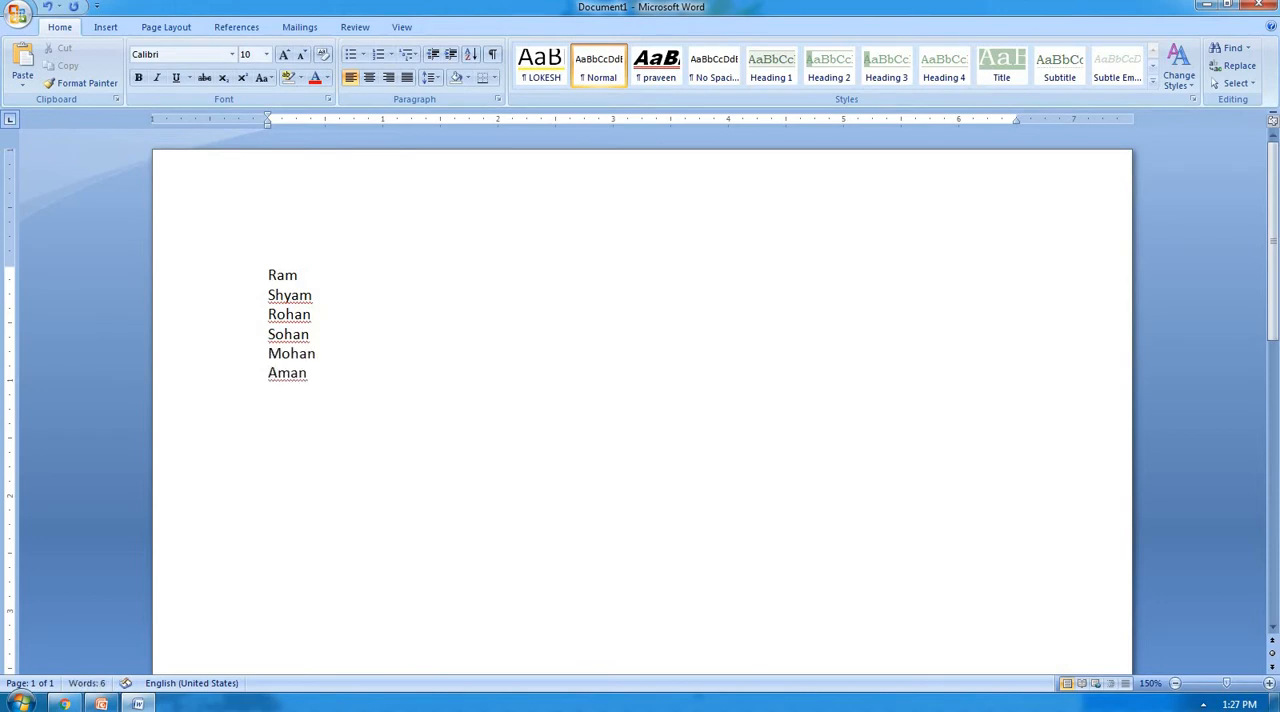
Add two more sample first names below the existing six, one per line.
{"action": "type", "text": "deepak"}
{"action": "key", "text": "Return"}
{"action": "type", "text": "ravirah"}
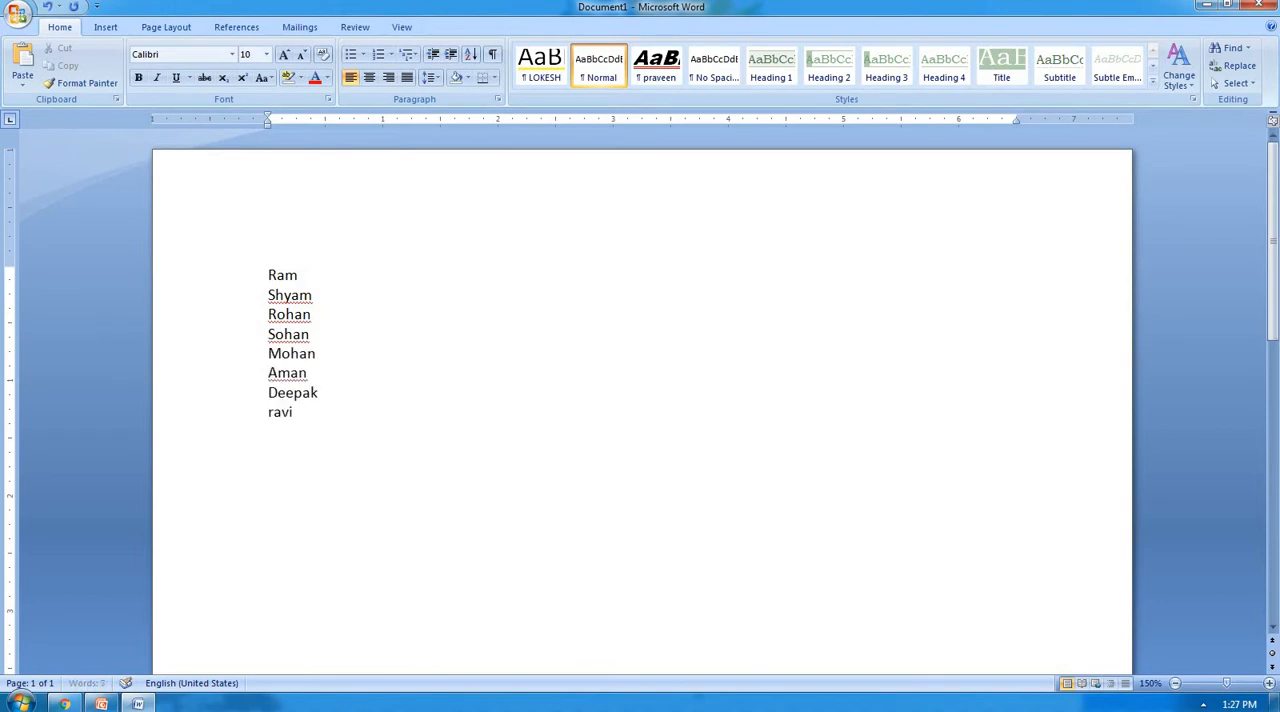
{"action": "key", "text": "BackSpace"}
{"action": "key", "text": "BackSpace"}
{"action": "key", "text": "BackSpace"}
{"action": "key", "text": "Return"}
Complete the list with four further sample first names, one per line.
{"action": "type", "text": "rahul"}
{"action": "key", "text": "Return"}
{"action": "type", "text": "rohit"}
{"action": "key", "text": "Return"}
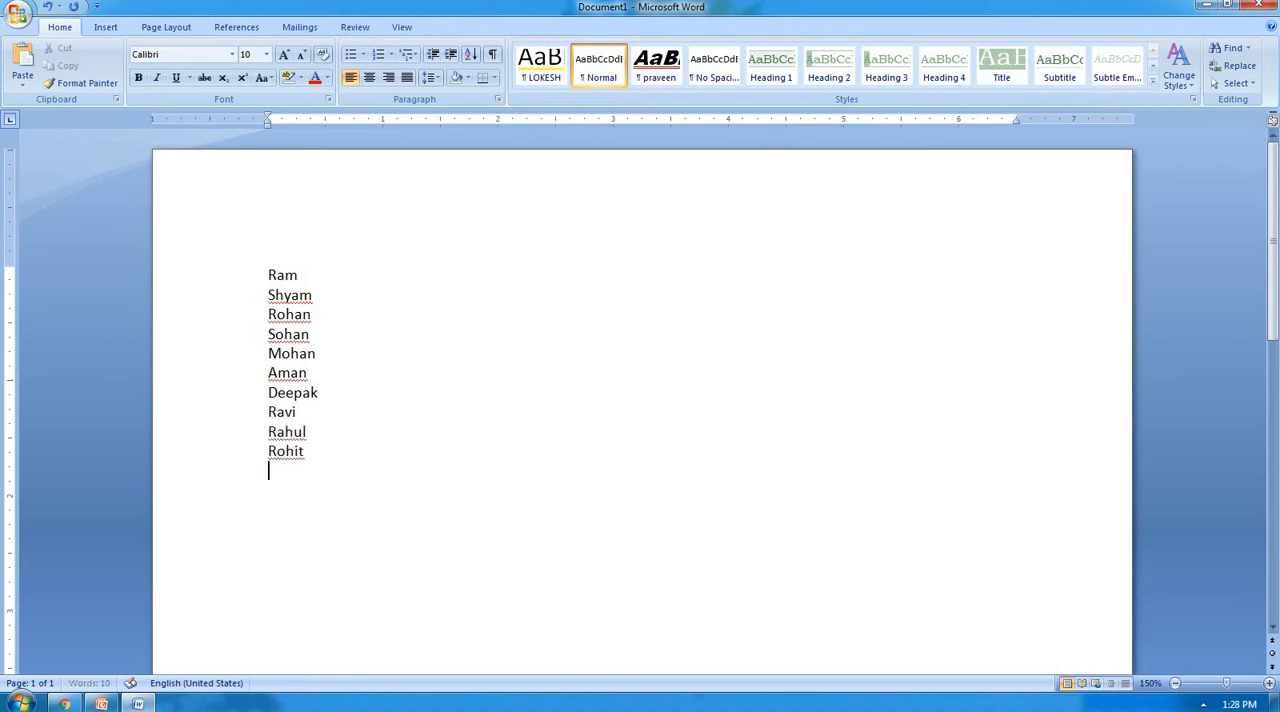
{"action": "type", "text": "amit"}
{"action": "key", "text": "Return"}
{"action": "type", "text": "saurabh"}
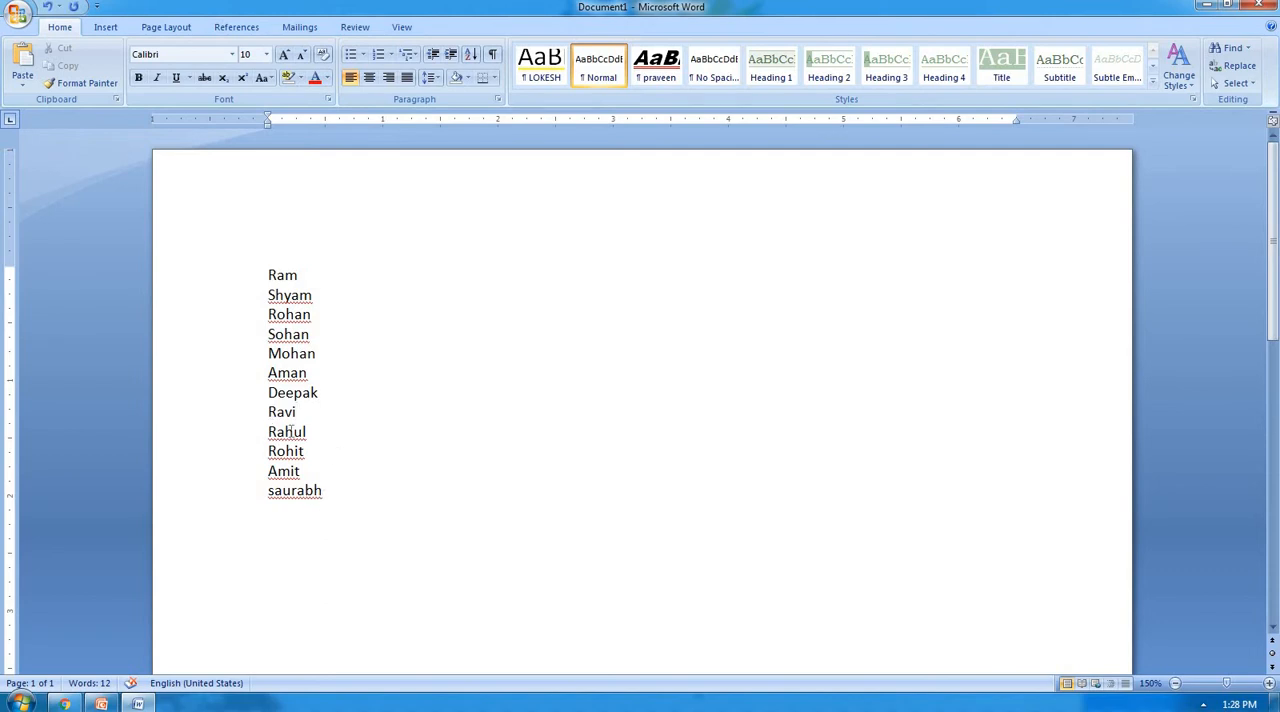
Sort the whole name list by Paragraphs, with type Text, in descending order.
{"action": "left_click_drag", "start_coordinate": [322, 494], "coordinate": [361, 232]}
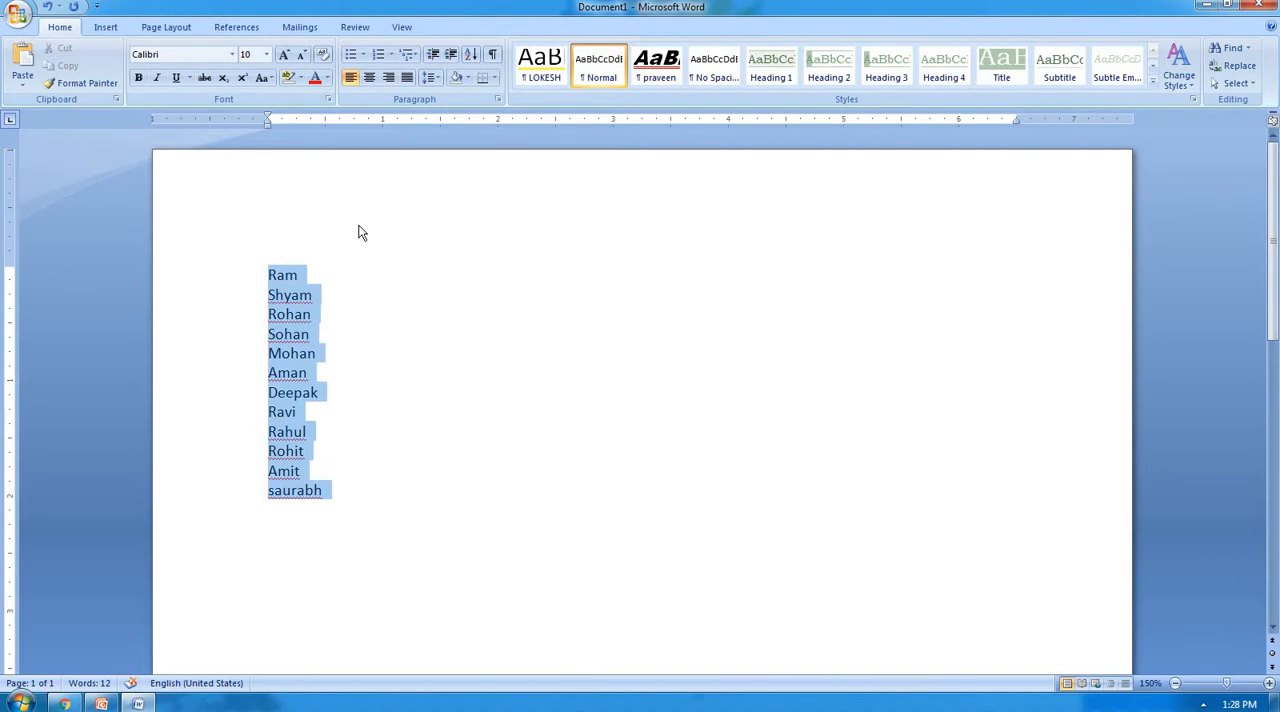
{"action": "left_click", "coordinate": [467, 55]}
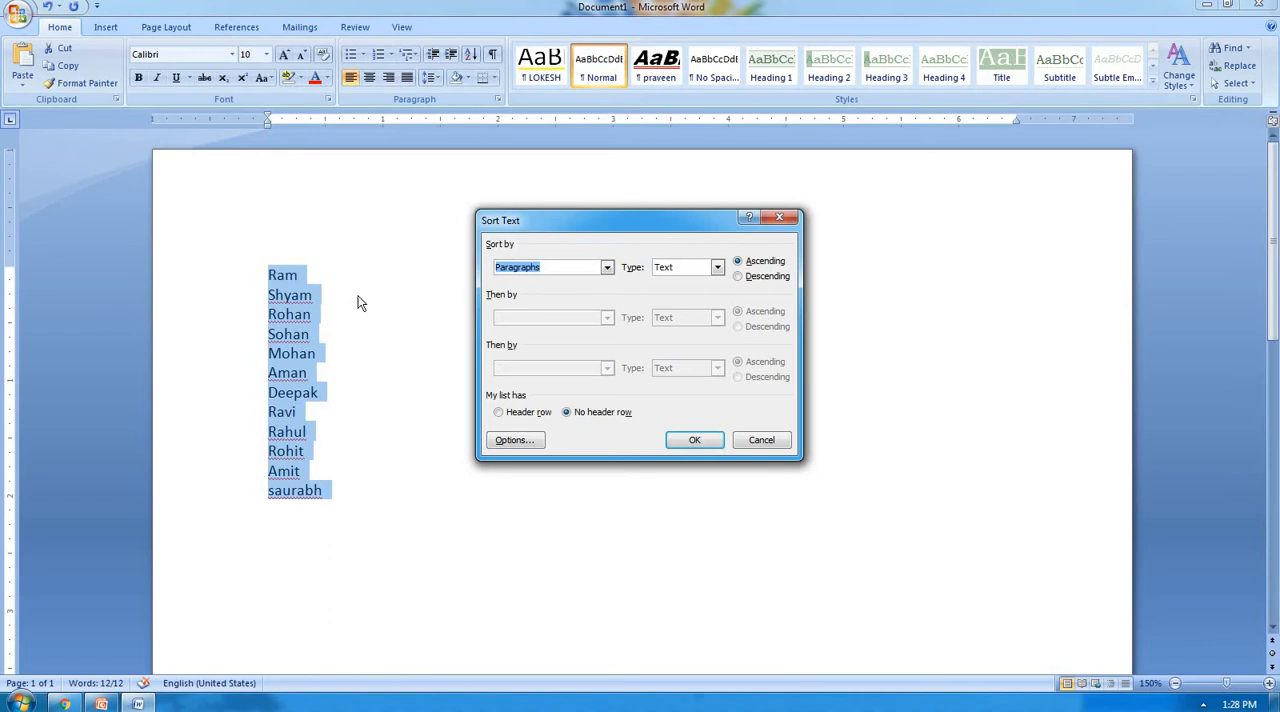
{"action": "left_click", "coordinate": [605, 268]}
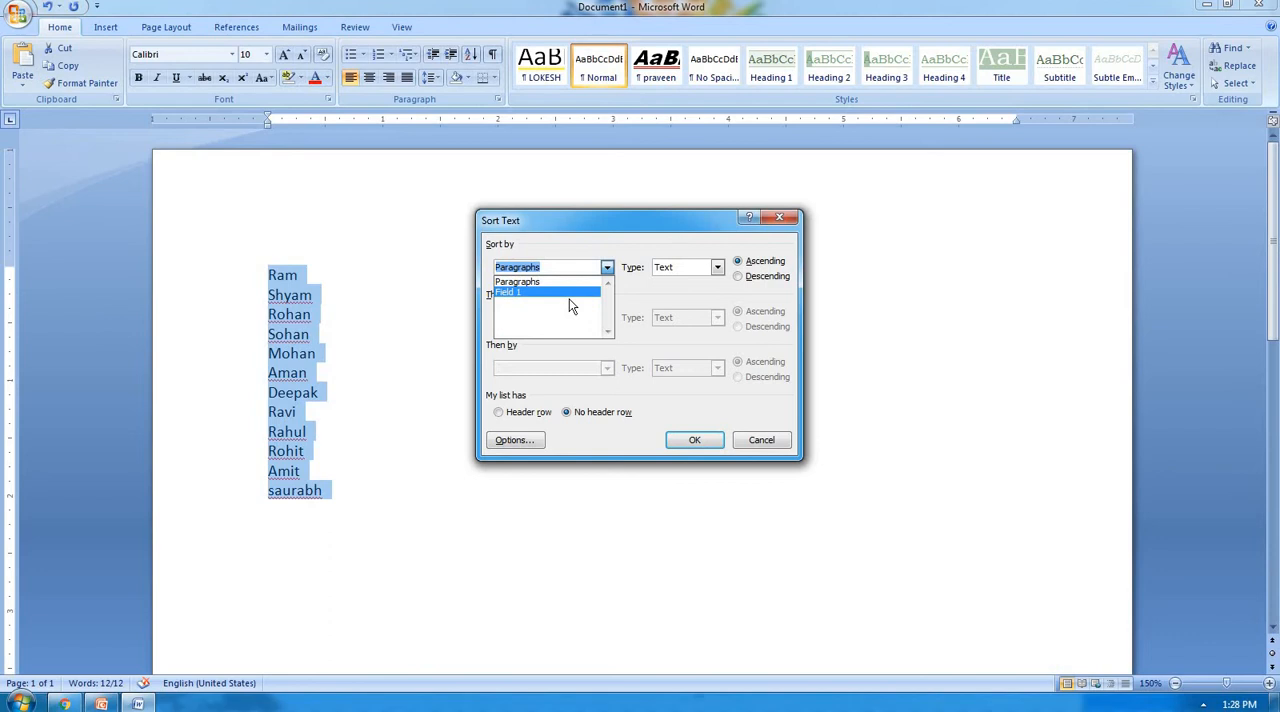
{"action": "left_click", "coordinate": [580, 283]}
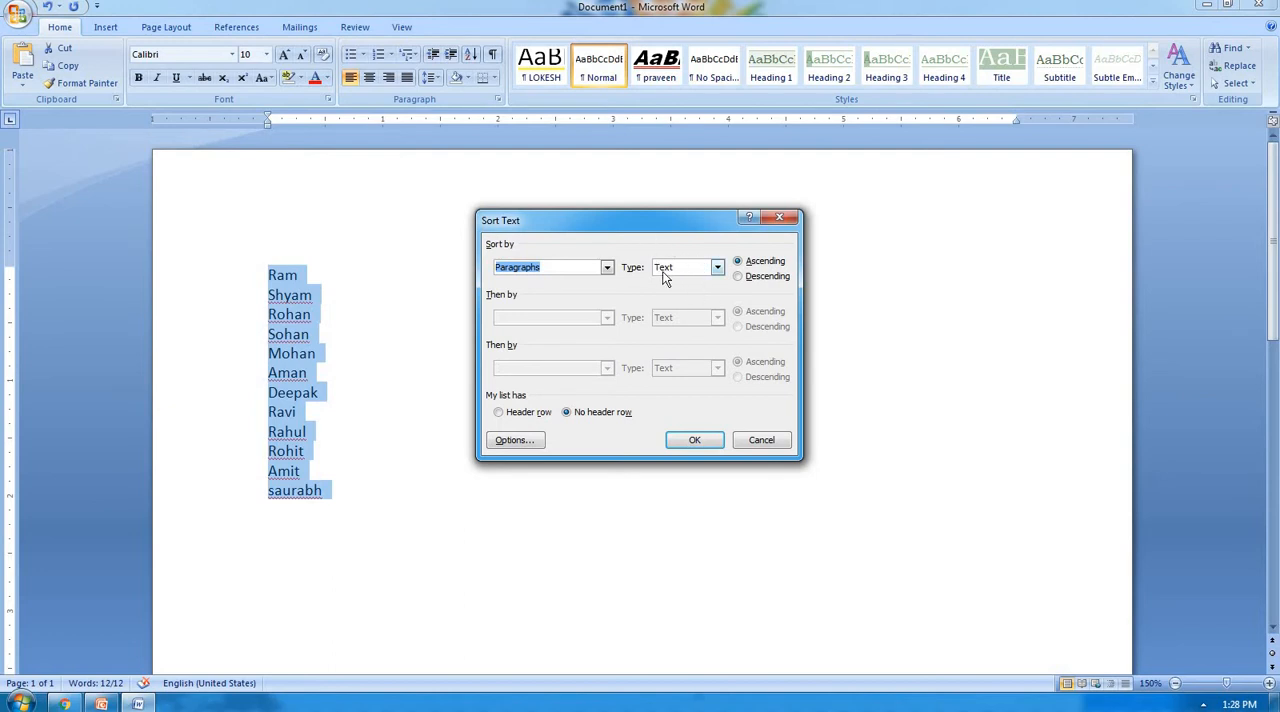
{"action": "left_click", "coordinate": [716, 268]}
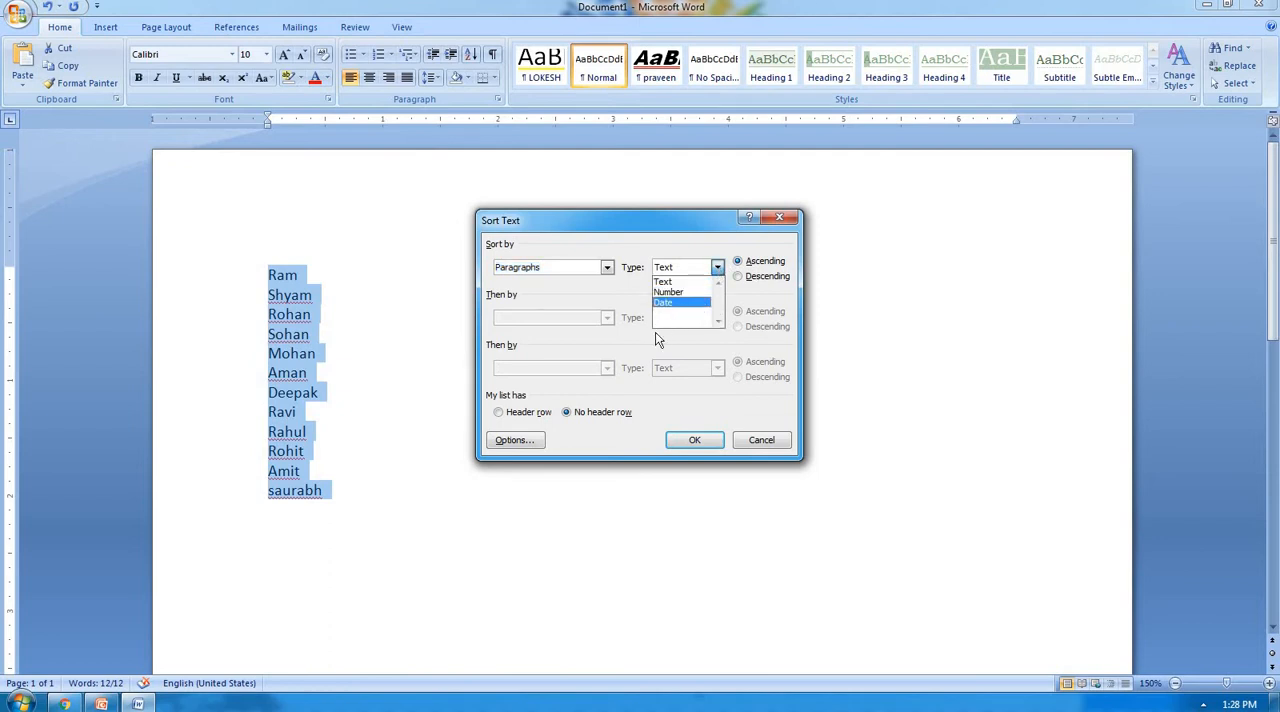
{"action": "left_click", "coordinate": [688, 283]}
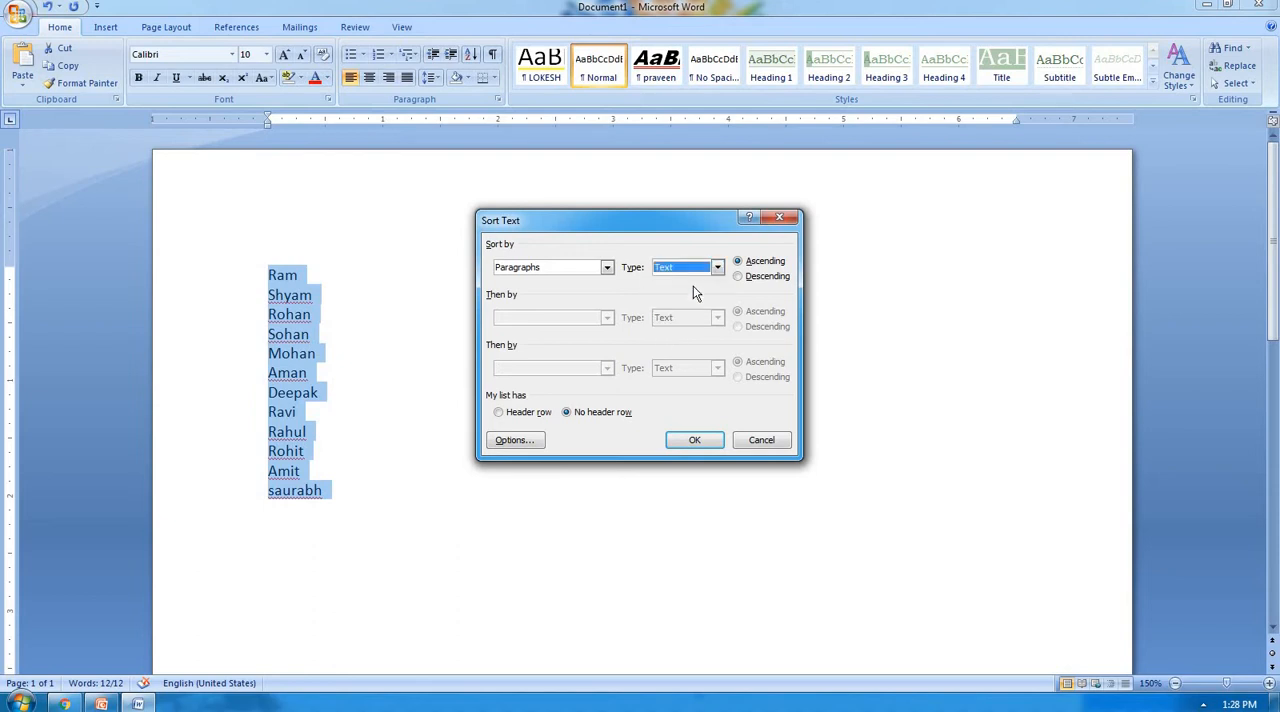
{"action": "left_click", "coordinate": [766, 278]}
{"action": "left_click", "coordinate": [694, 441]}
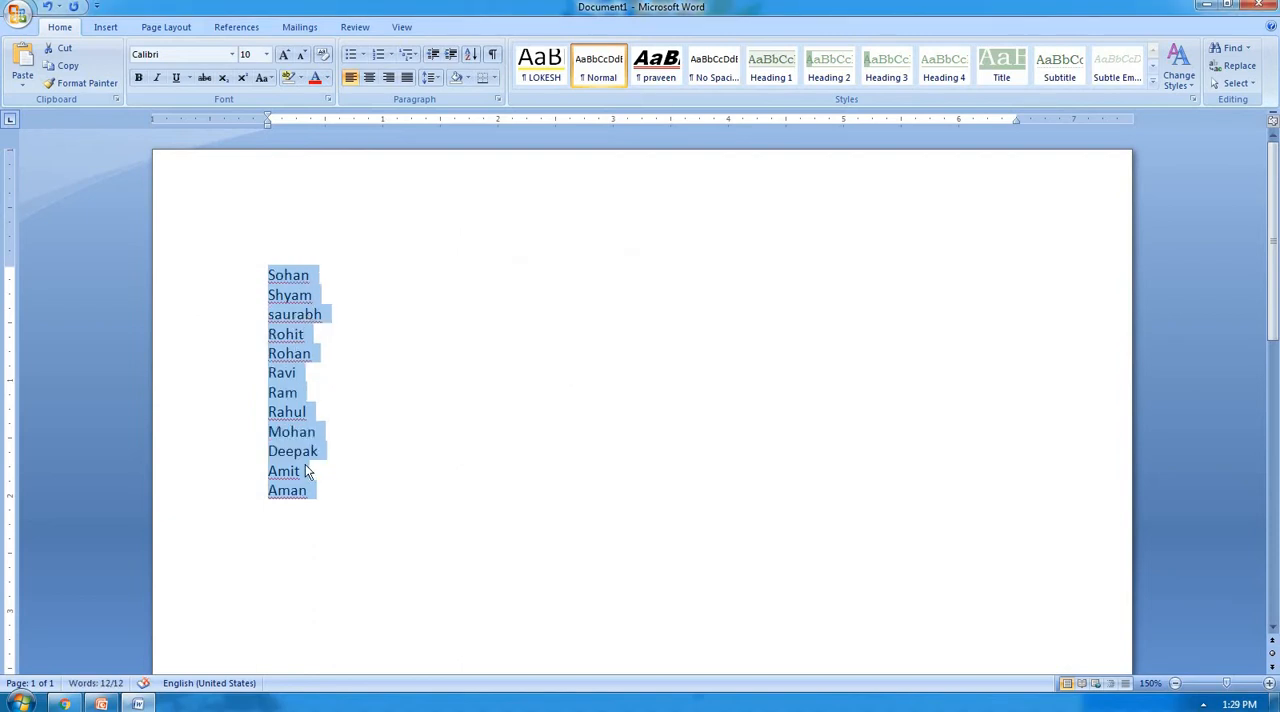
Sort the selected name list in ascending order.
{"action": "left_click", "coordinate": [470, 57]}
{"action": "left_click", "coordinate": [755, 261]}
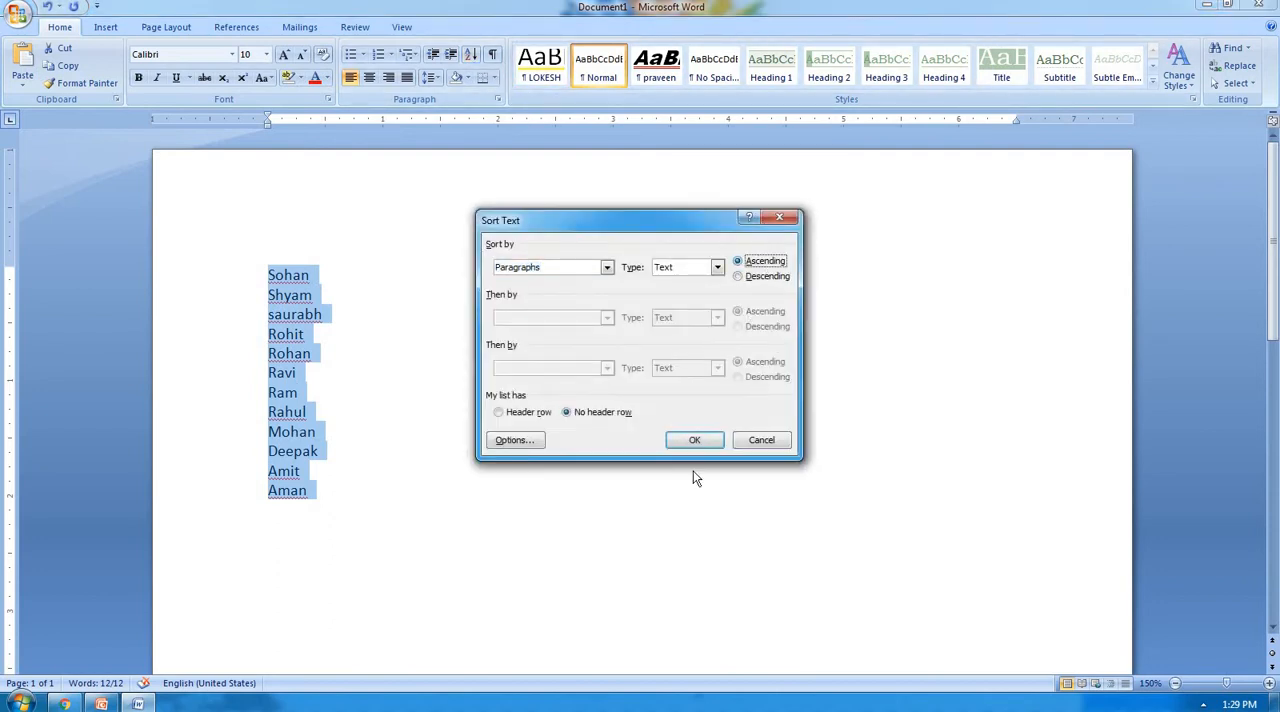
{"action": "left_click", "coordinate": [702, 446]}
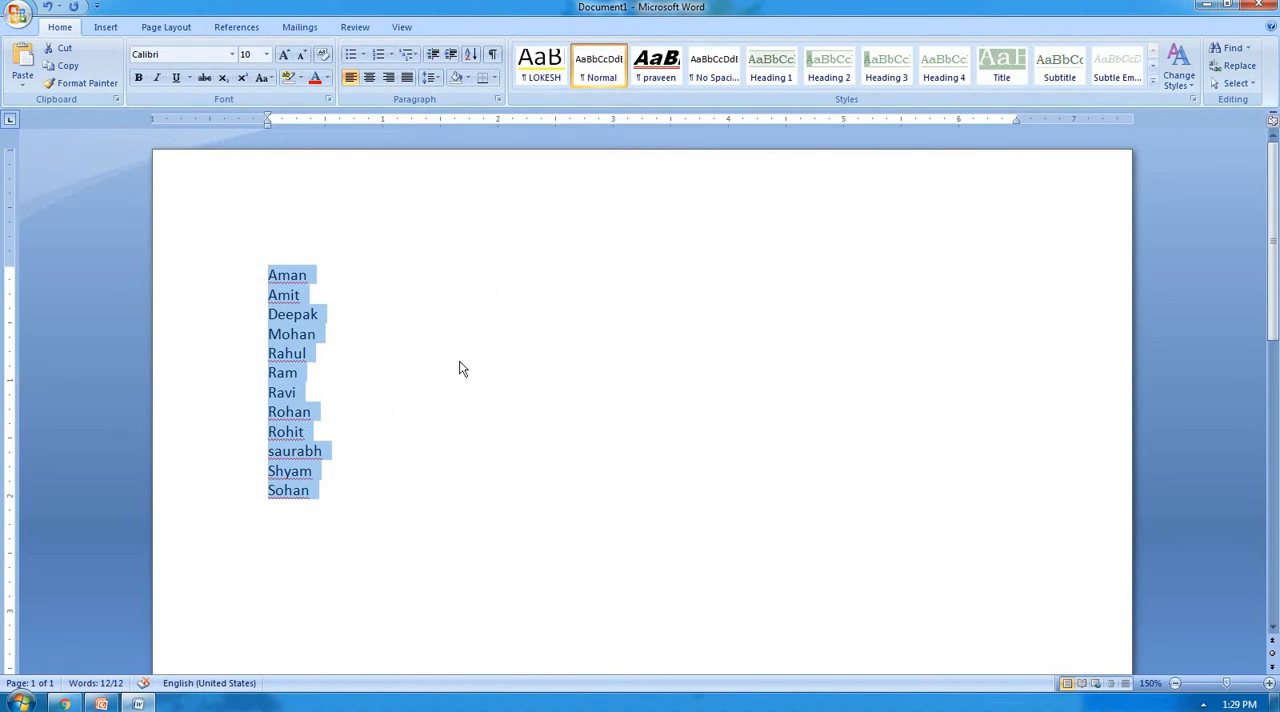
Delete the sorted names and generate sample paragraphs in the empty document with =rand().
{"action": "key", "text": "Delete"}
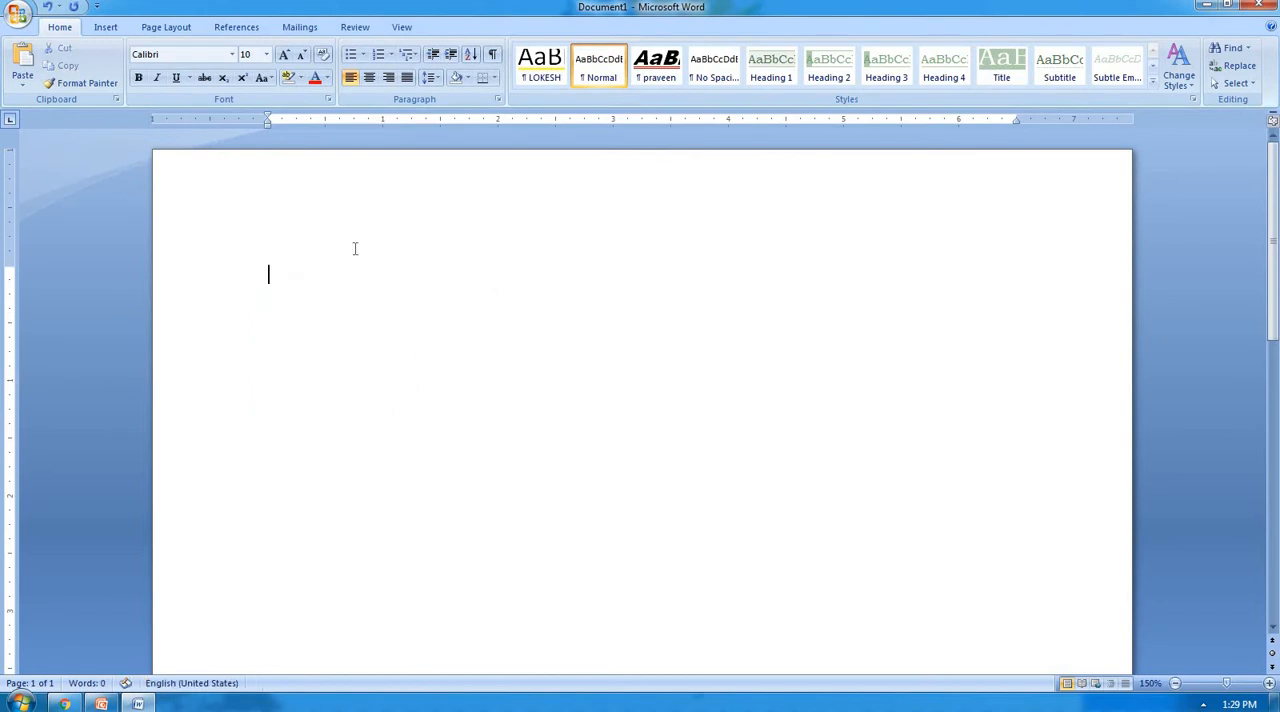
{"action": "type", "text": "=rand()"}
{"action": "key", "text": "Return"}
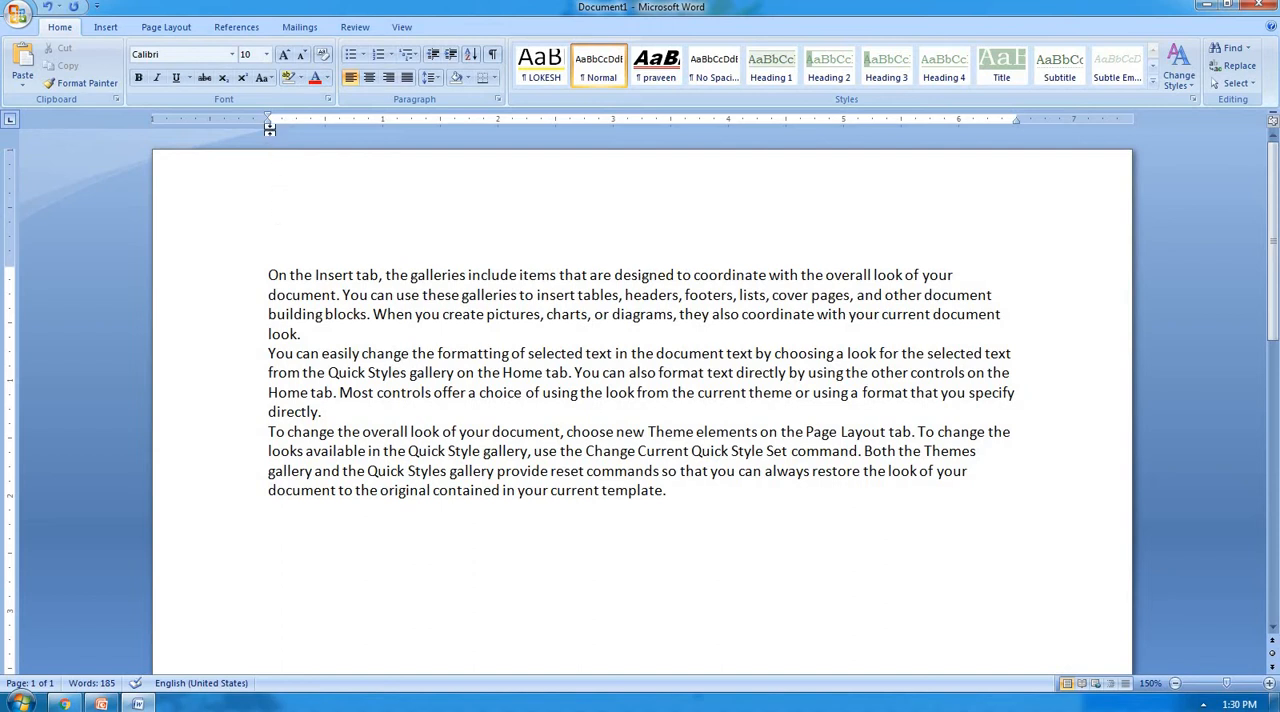
Try a right indent at the 2-inch ruler mark on the first paragraph and return it to the right margin.
{"action": "left_click_drag", "start_coordinate": [268, 125], "coordinate": [268, 125]}
{"action": "left_click_drag", "start_coordinate": [269, 124], "coordinate": [269, 124]}
{"action": "left_click_drag", "start_coordinate": [1014, 118], "coordinate": [1017, 120]}
{"action": "left_click_drag", "start_coordinate": [266, 276], "coordinate": [310, 330]}
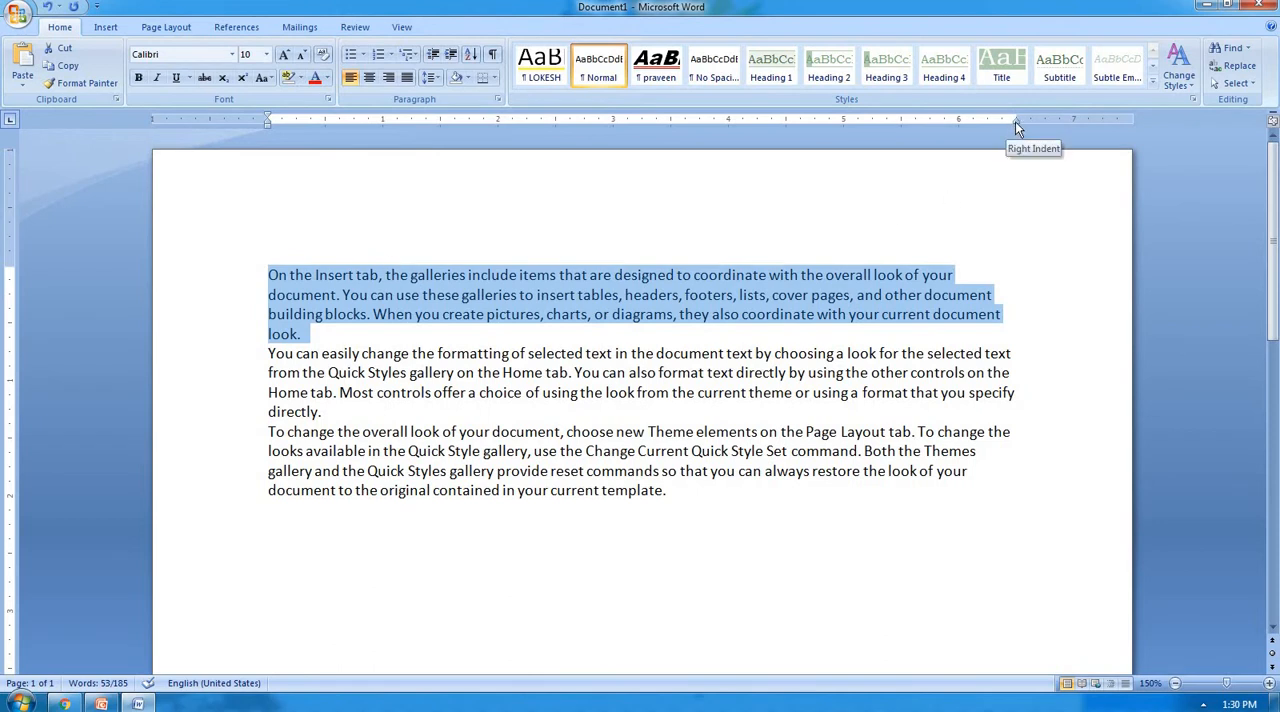
{"action": "left_click_drag", "start_coordinate": [1015, 121], "coordinate": [497, 196]}
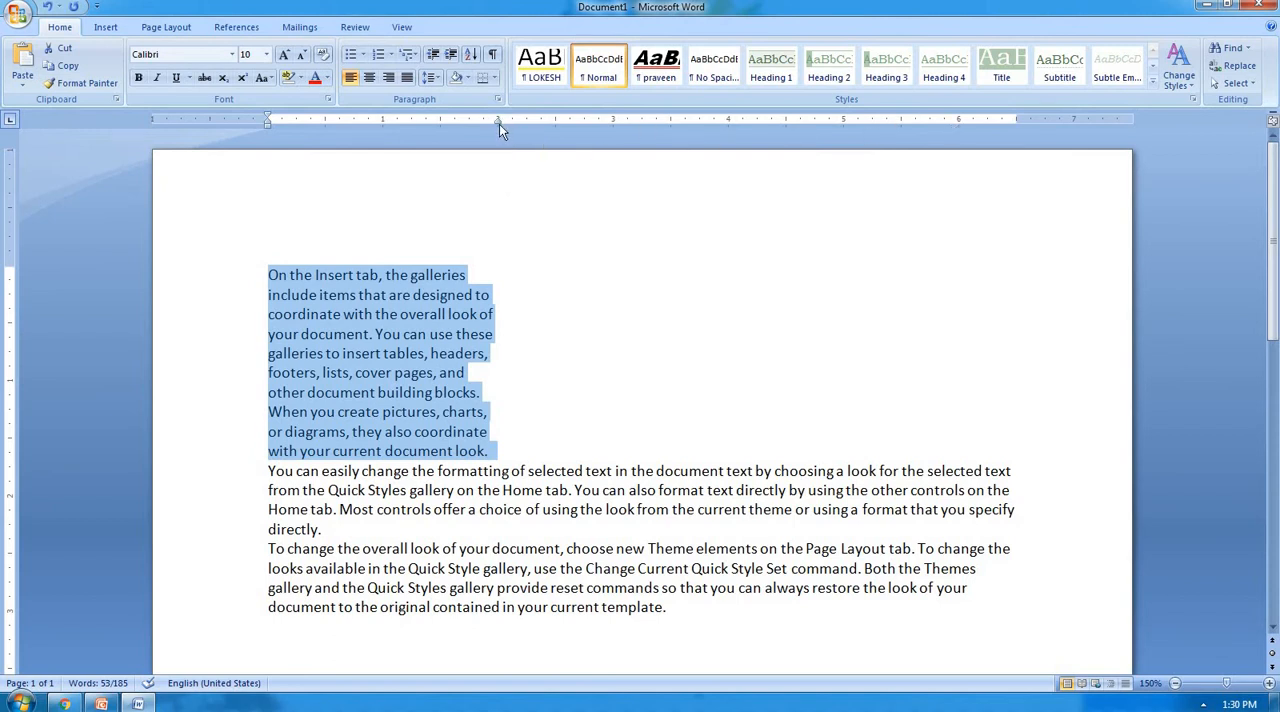
{"action": "left_click_drag", "start_coordinate": [499, 123], "coordinate": [1014, 175]}
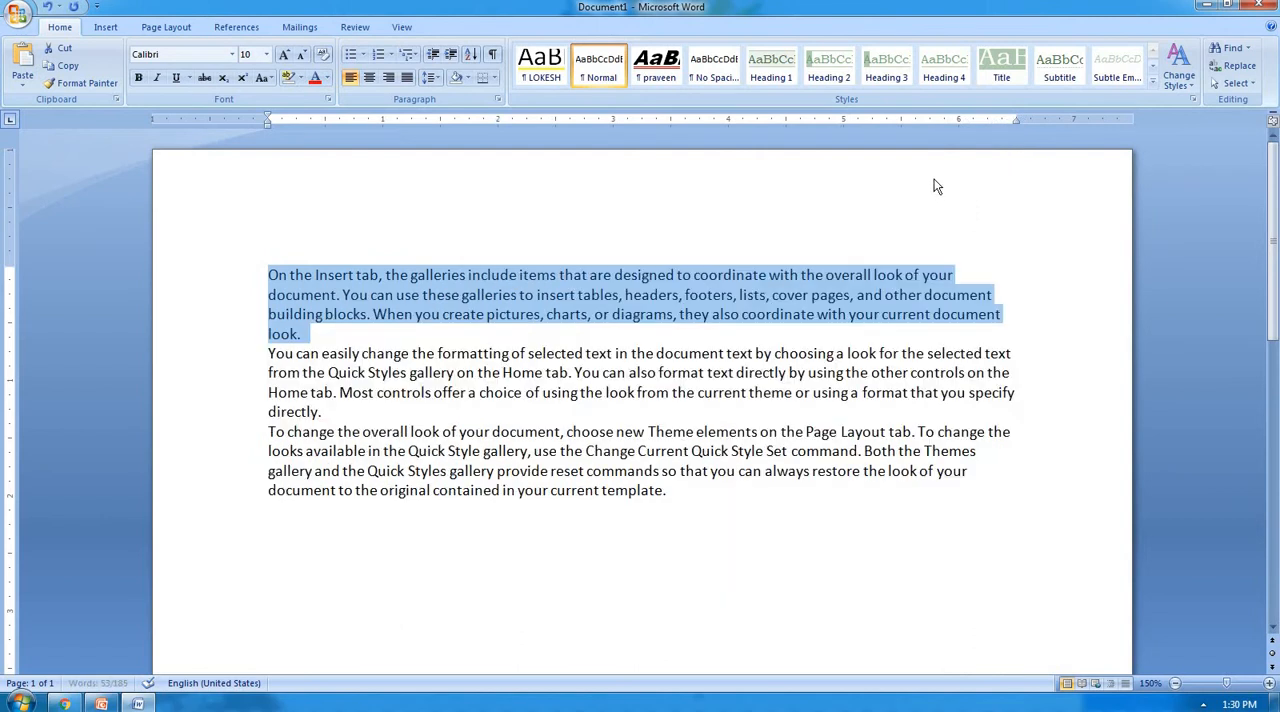
Try a left indent at the 4-inch ruler mark on the second paragraph and return it to the left margin.
{"action": "scroll", "coordinate": [640, 255], "scroll_direction": "down", "scroll_amount": 1}
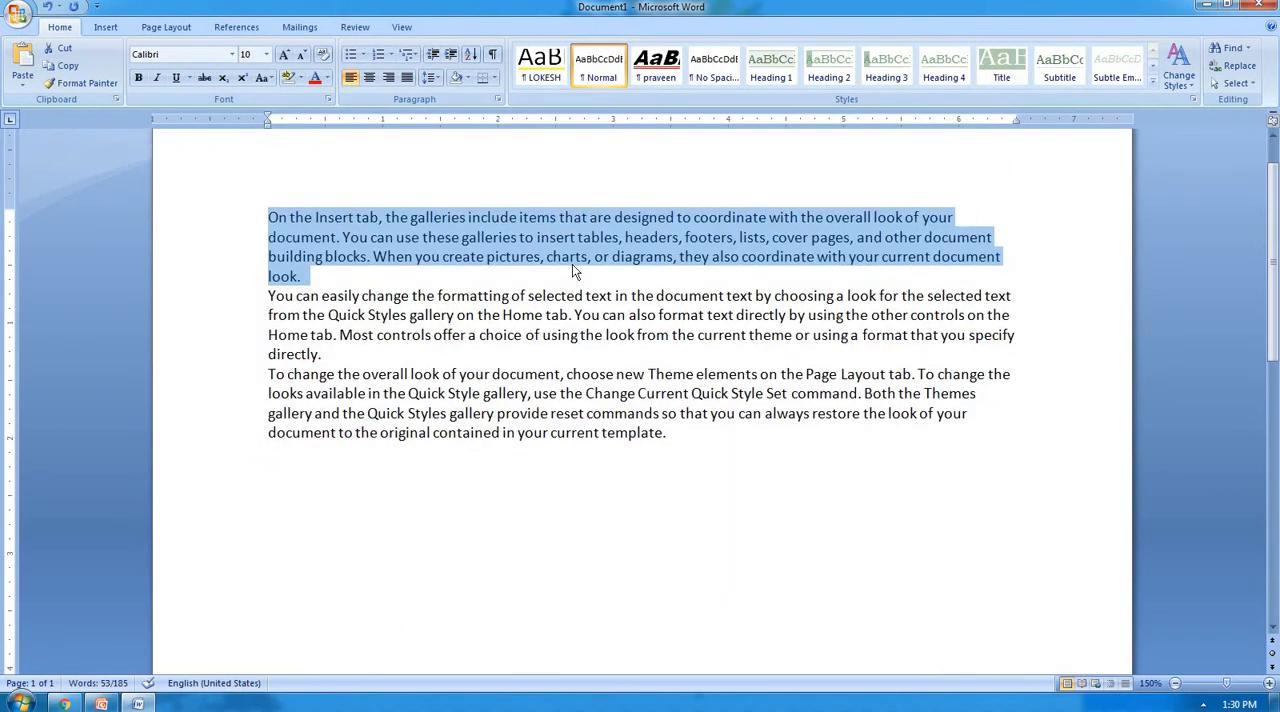
{"action": "triple_click", "coordinate": [279, 299]}
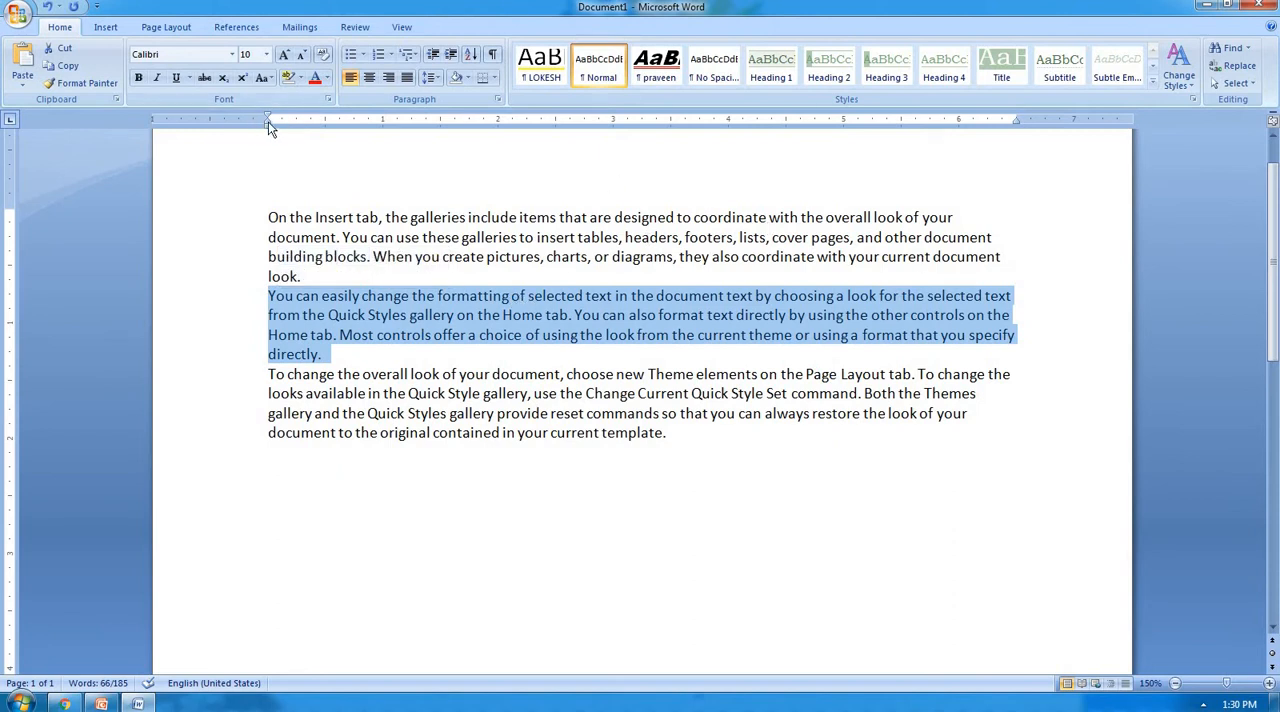
{"action": "left_click_drag", "start_coordinate": [268, 123], "coordinate": [728, 190]}
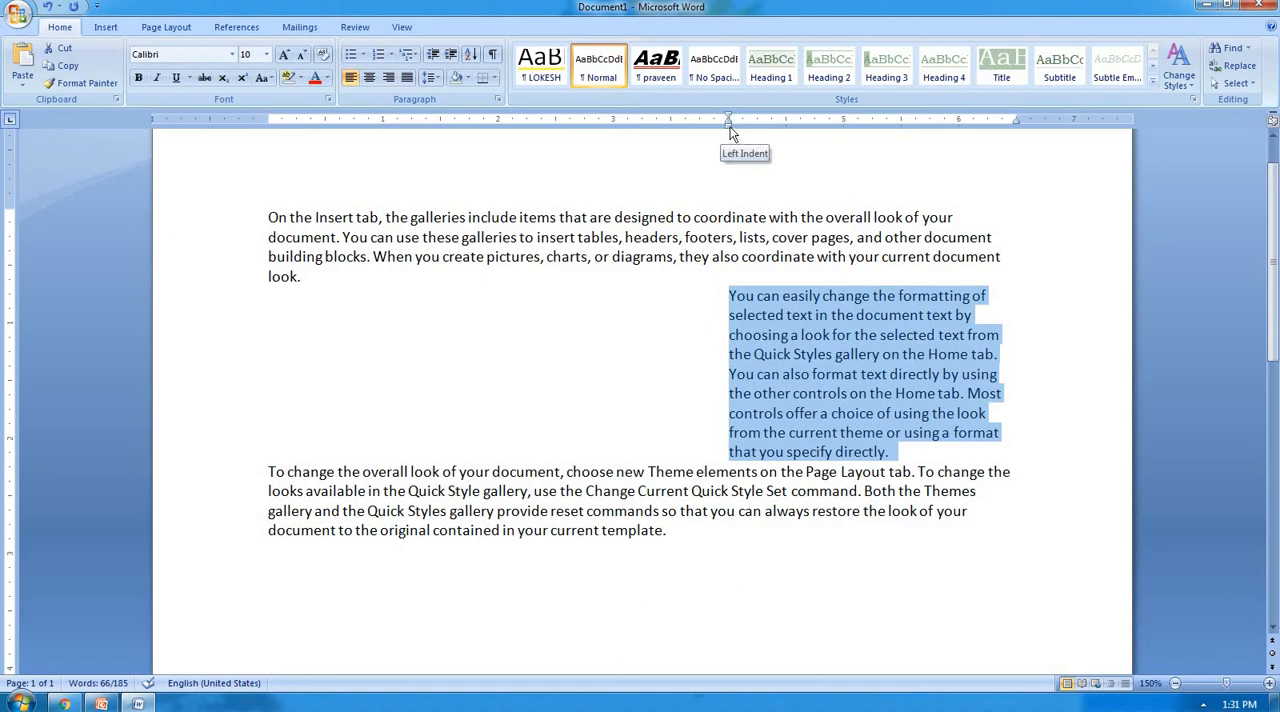
{"action": "mouse_move", "coordinate": [730, 133]}
{"action": "left_mouse_down"}
{"action": "mouse_move", "coordinate": [686, 160]}
{"action": "mouse_move", "coordinate": [269, 217]}
{"action": "left_mouse_up"}
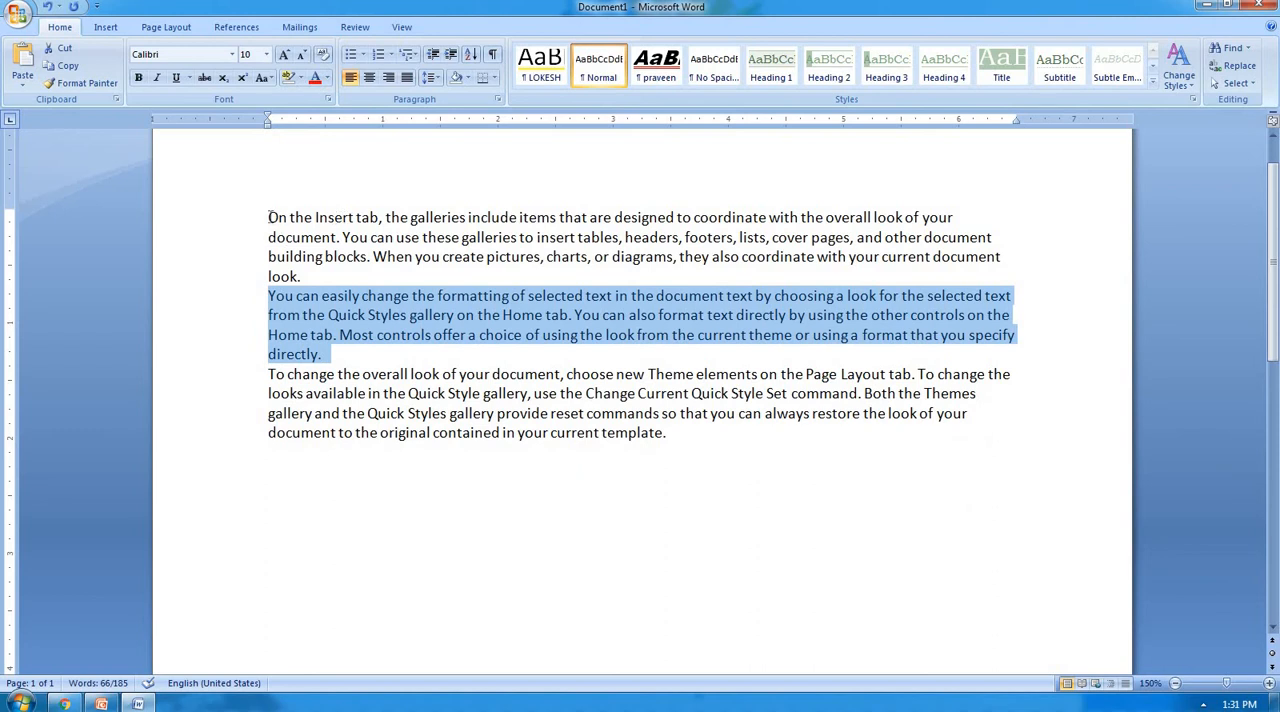
Set the first paragraph's right indent at the 2-inch ruler mark and the second paragraph's left indent at 4 inches.
{"action": "left_click_drag", "start_coordinate": [268, 217], "coordinate": [310, 280]}
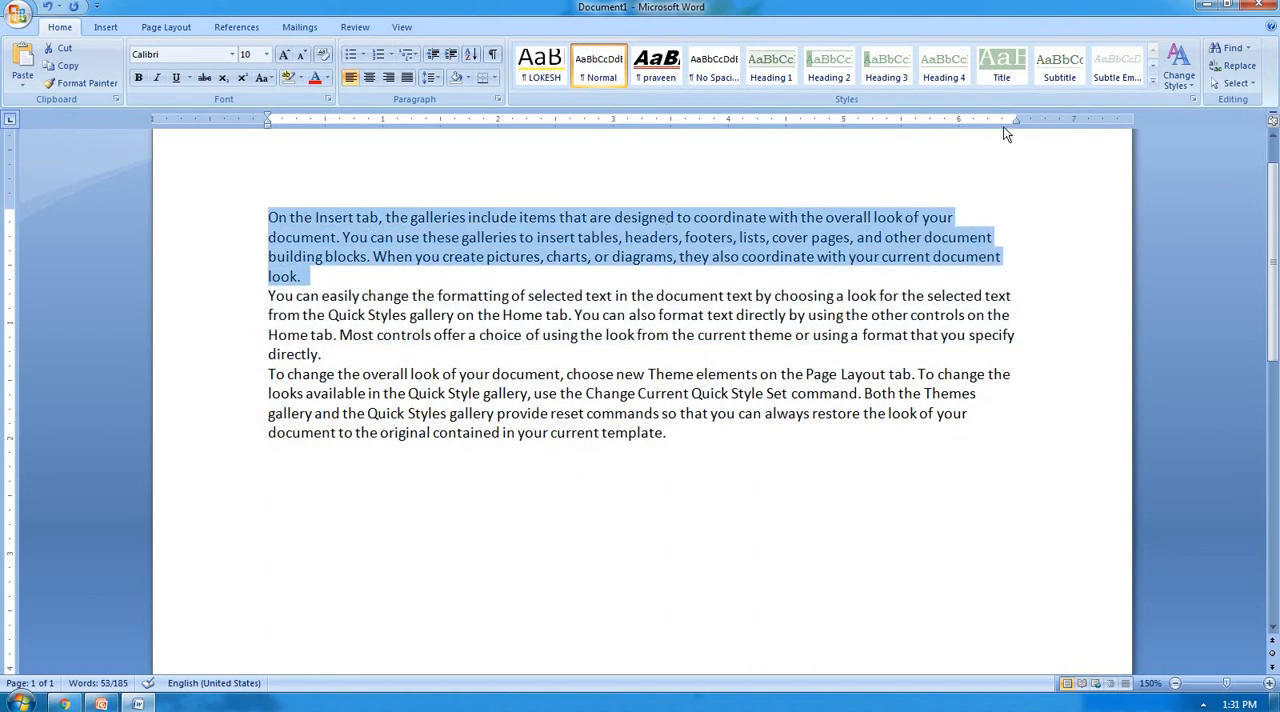
{"action": "mouse_move", "coordinate": [1016, 120]}
{"action": "left_mouse_down"}
{"action": "mouse_move", "coordinate": [477, 216]}
{"action": "mouse_move", "coordinate": [500, 216]}
{"action": "left_mouse_up"}
{"action": "triple_click", "coordinate": [340, 413]}
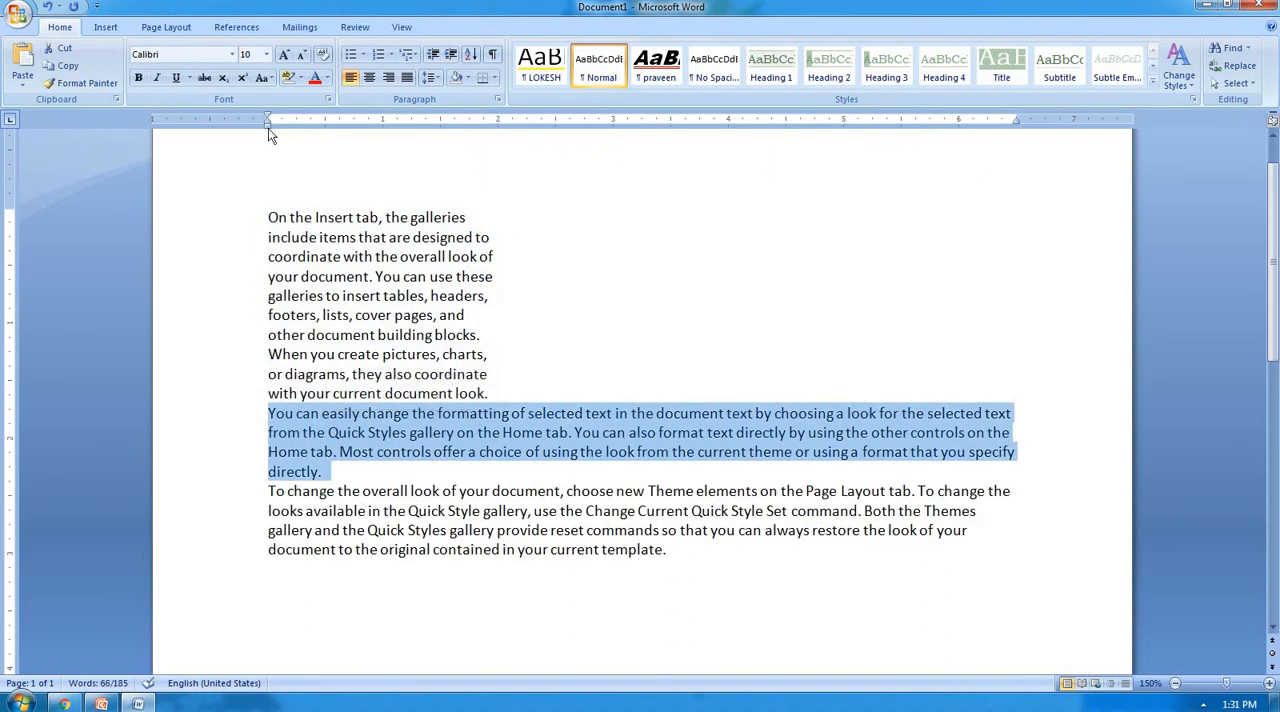
{"action": "mouse_move", "coordinate": [269, 129]}
{"action": "left_mouse_down"}
{"action": "mouse_move", "coordinate": [471, 183]}
{"action": "mouse_move", "coordinate": [727, 217]}
{"action": "left_mouse_up"}
{"action": "scroll", "coordinate": [667, 238], "scroll_direction": "down", "scroll_amount": 2}
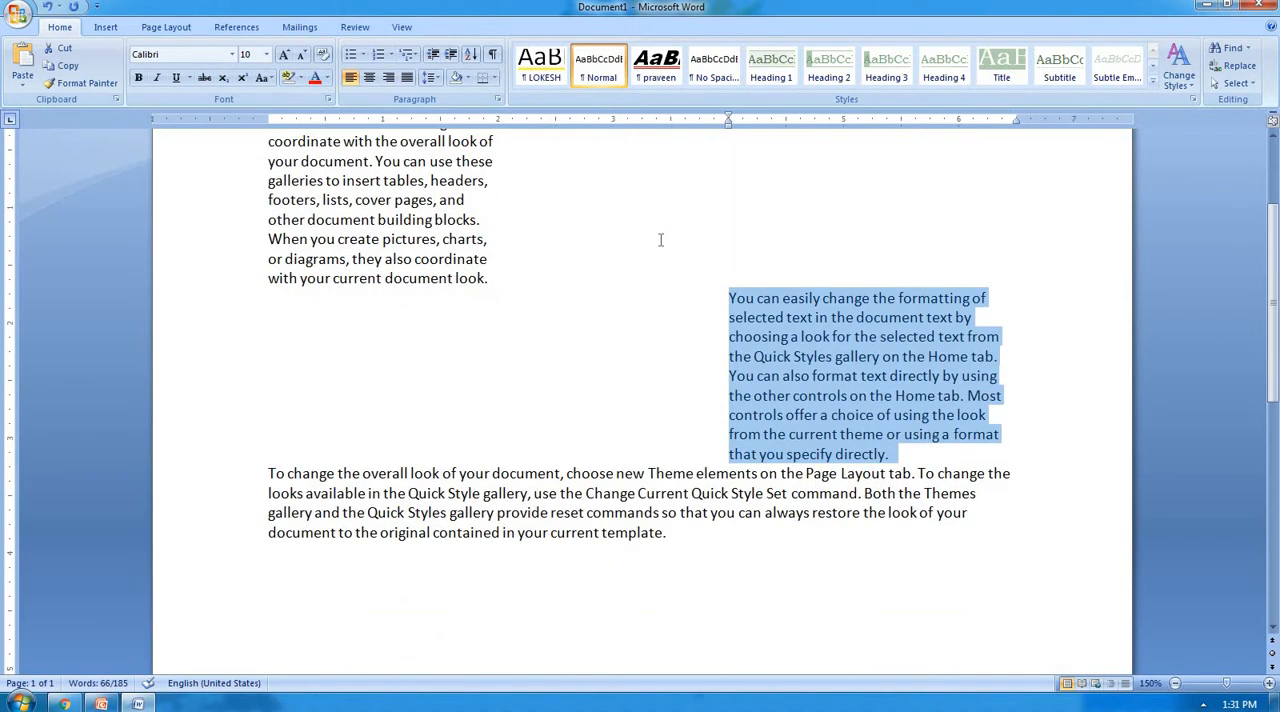
Set the third paragraph's right indent at the 4-inch ruler mark and its left indent at 1.5 inches.
{"action": "triple_click", "coordinate": [398, 490]}
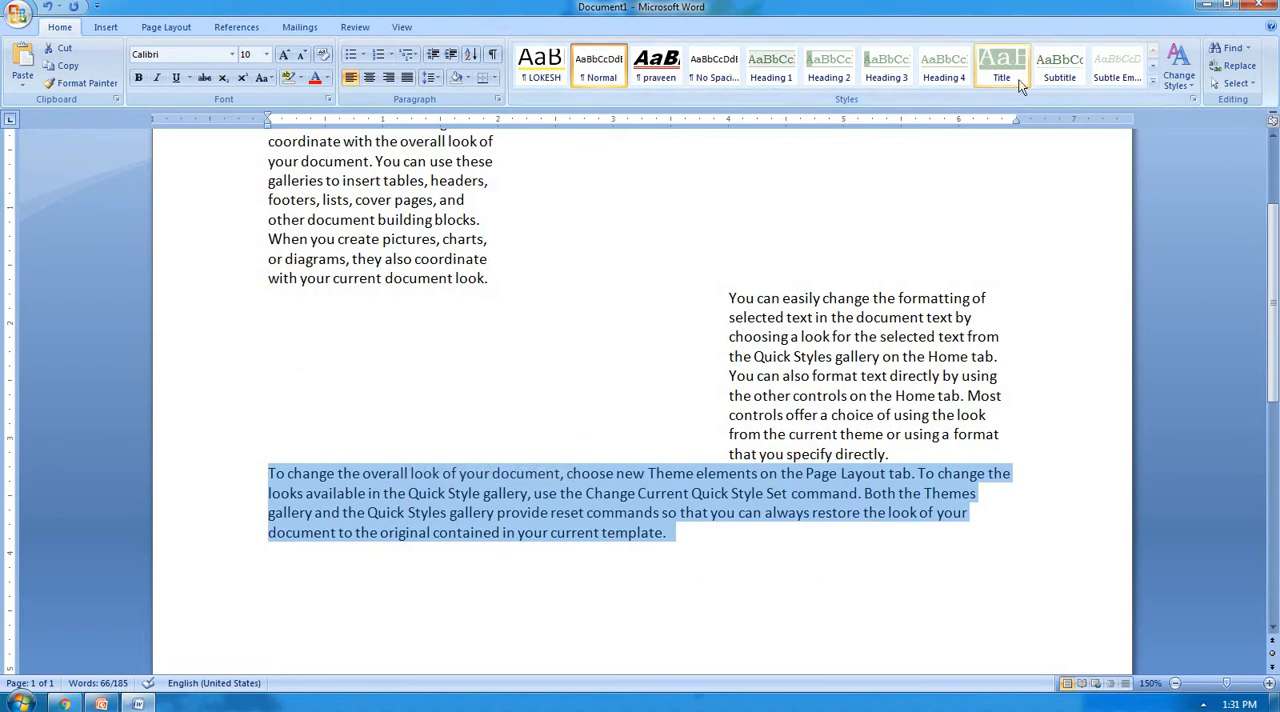
{"action": "mouse_move", "coordinate": [1018, 128]}
{"action": "left_mouse_down"}
{"action": "mouse_move", "coordinate": [775, 170]}
{"action": "mouse_move", "coordinate": [733, 194]}
{"action": "left_mouse_up"}
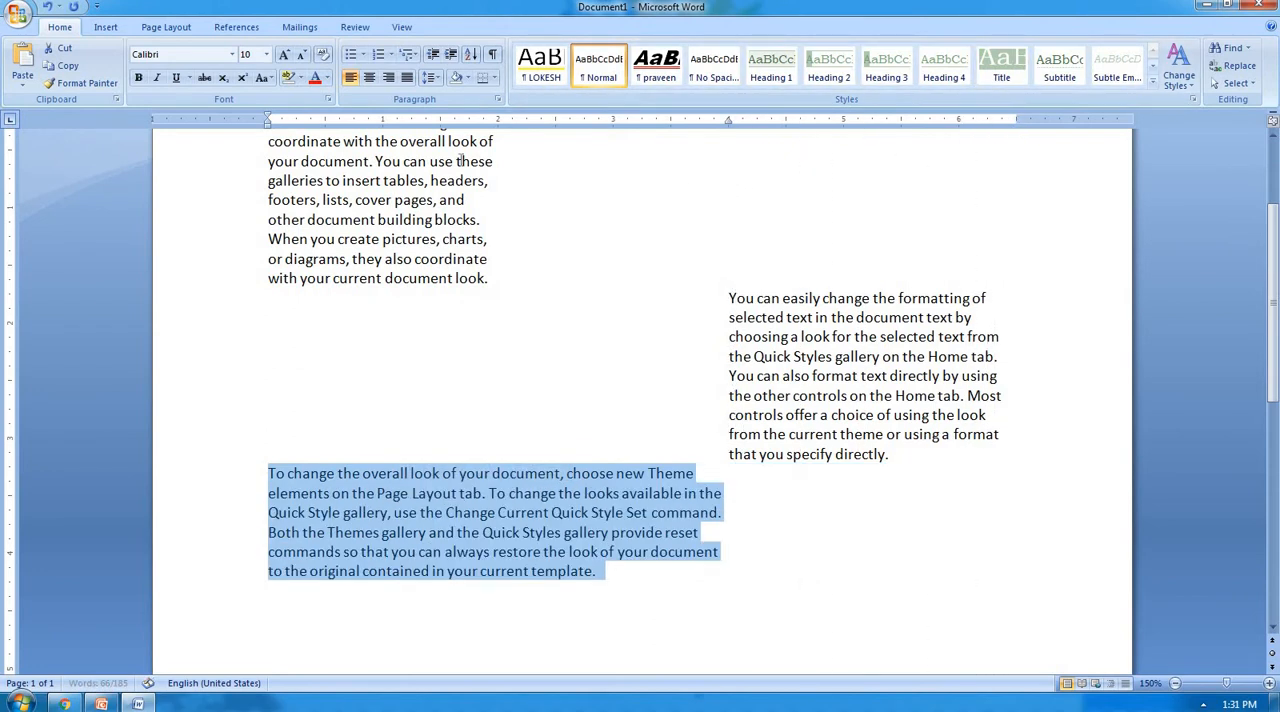
{"action": "left_click_drag", "start_coordinate": [270, 128], "coordinate": [440, 128]}
{"action": "scroll", "coordinate": [579, 173], "scroll_direction": "down", "scroll_amount": 4}
{"action": "scroll", "coordinate": [579, 173], "scroll_direction": "up", "scroll_amount": 7}
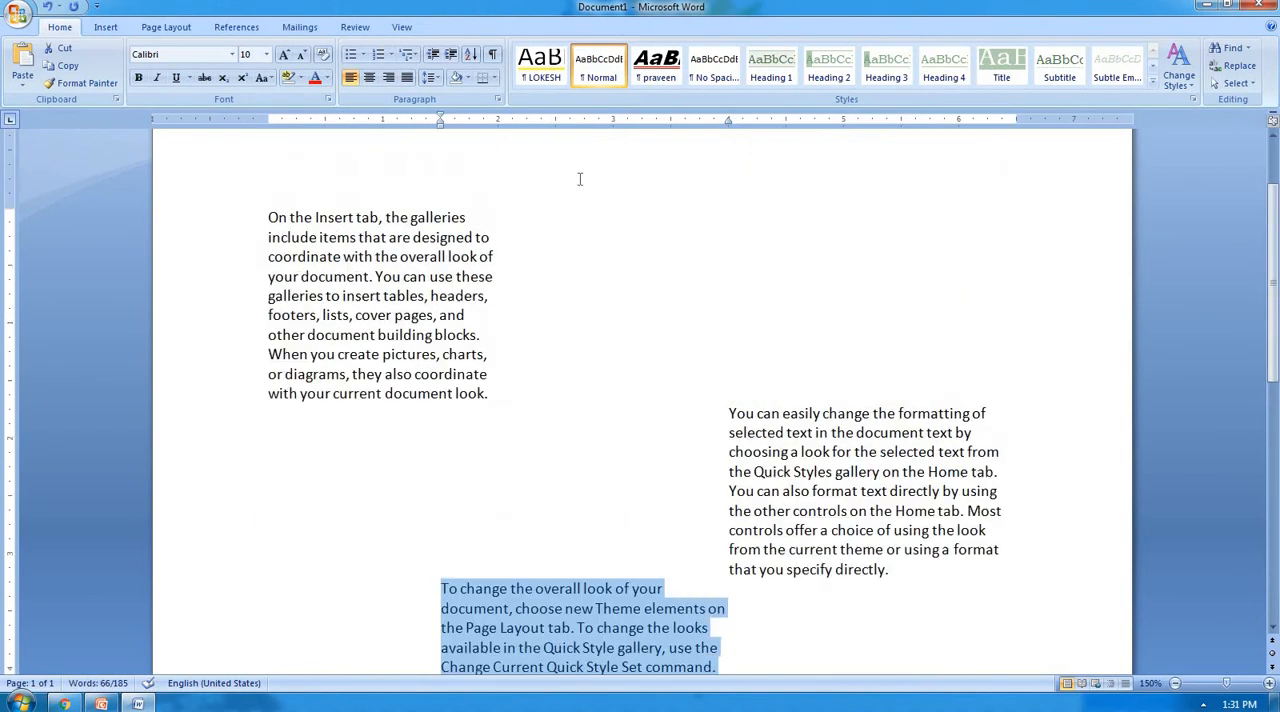
Reset the right indent of all paragraphs to the right margin at the 6.5-inch ruler mark.
{"action": "left_click", "coordinate": [486, 262]}
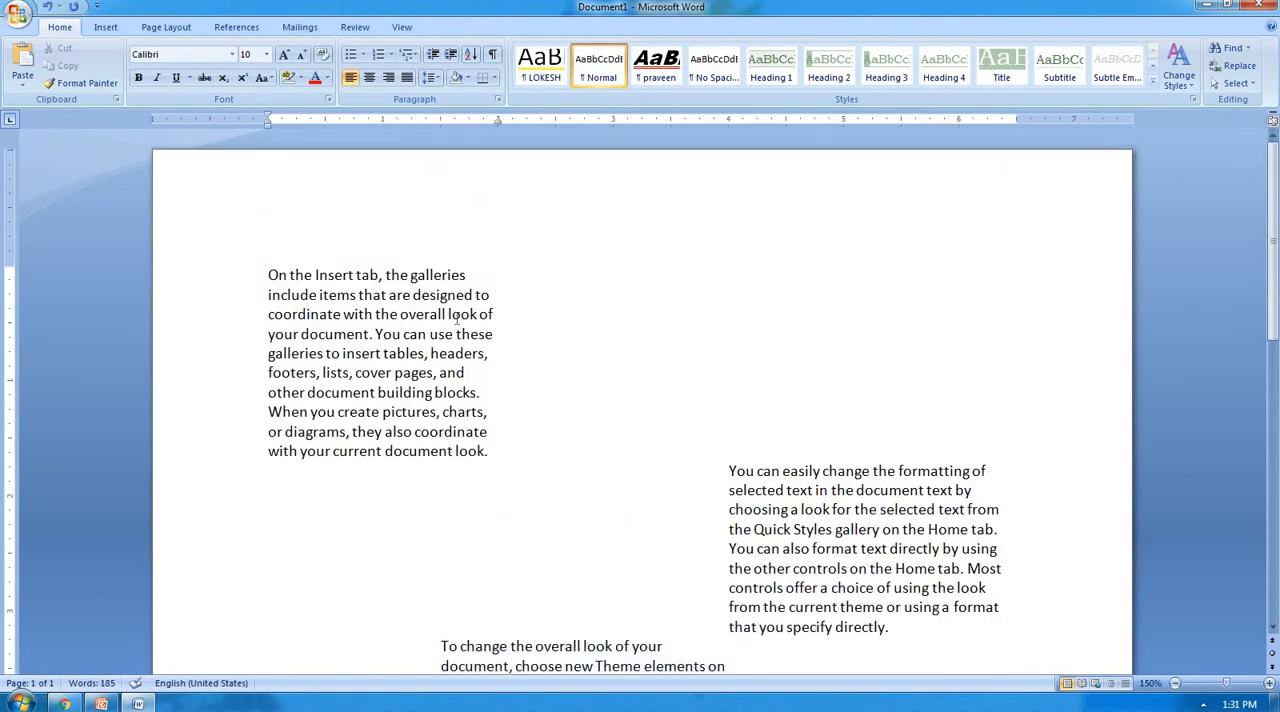
{"action": "scroll", "coordinate": [450, 330], "scroll_direction": "down", "scroll_amount": 3}
{"action": "scroll", "coordinate": [446, 333], "scroll_direction": "up", "scroll_amount": 3}
{"action": "key", "text": "ctrl+a"}
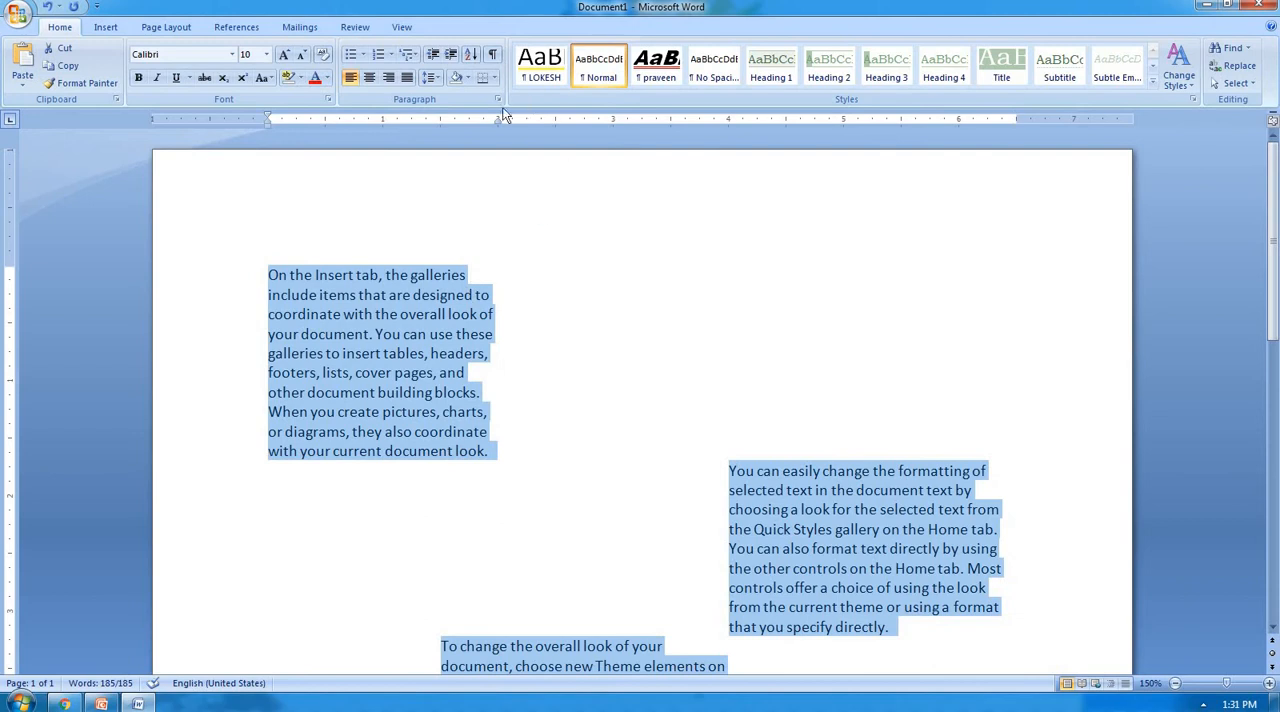
{"action": "mouse_move", "coordinate": [496, 122]}
{"action": "left_mouse_down"}
{"action": "mouse_move", "coordinate": [336, 141]}
{"action": "mouse_move", "coordinate": [1029, 220]}
{"action": "mouse_move", "coordinate": [1001, 226]}
{"action": "mouse_move", "coordinate": [1017, 223]}
{"action": "left_mouse_up"}
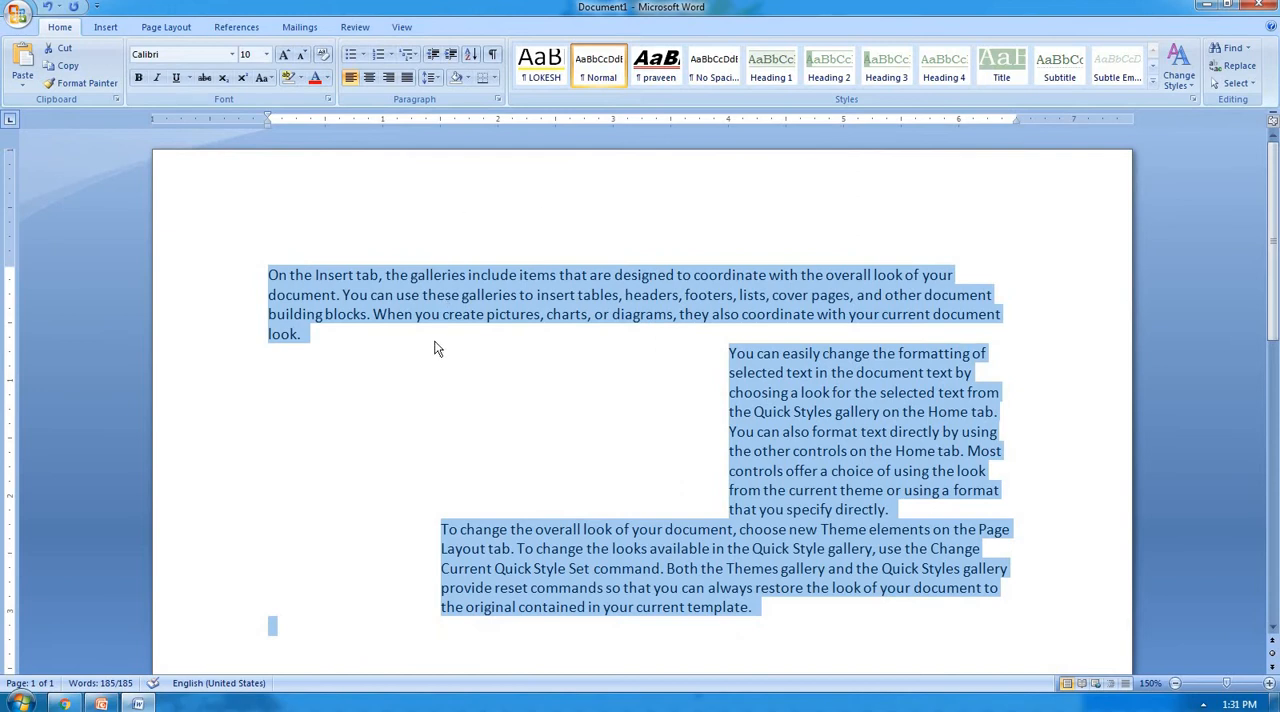
Reset the second paragraph's left indent to the left margin.
{"action": "left_click", "coordinate": [437, 346]}
{"action": "left_click_drag", "start_coordinate": [266, 274], "coordinate": [765, 610]}
{"action": "double_click", "coordinate": [697, 396]}
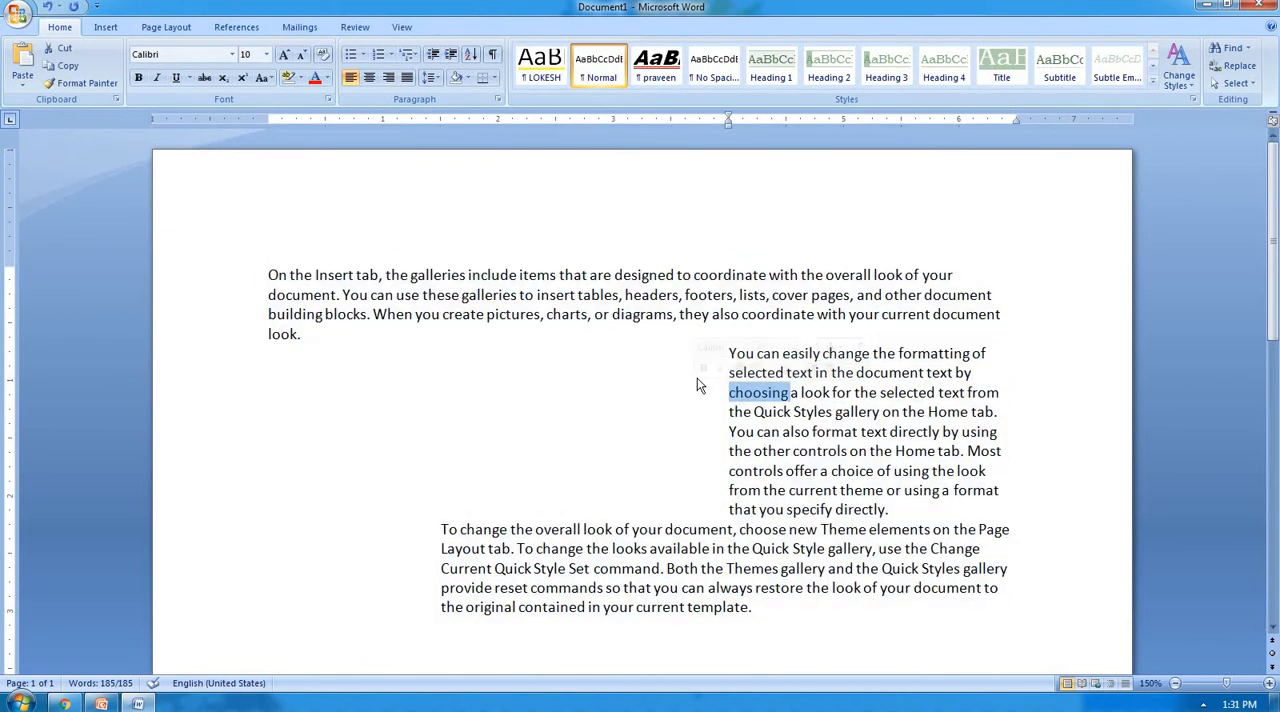
{"action": "left_click", "coordinate": [786, 450]}
{"action": "left_click_drag", "start_coordinate": [729, 354], "coordinate": [900, 512]}
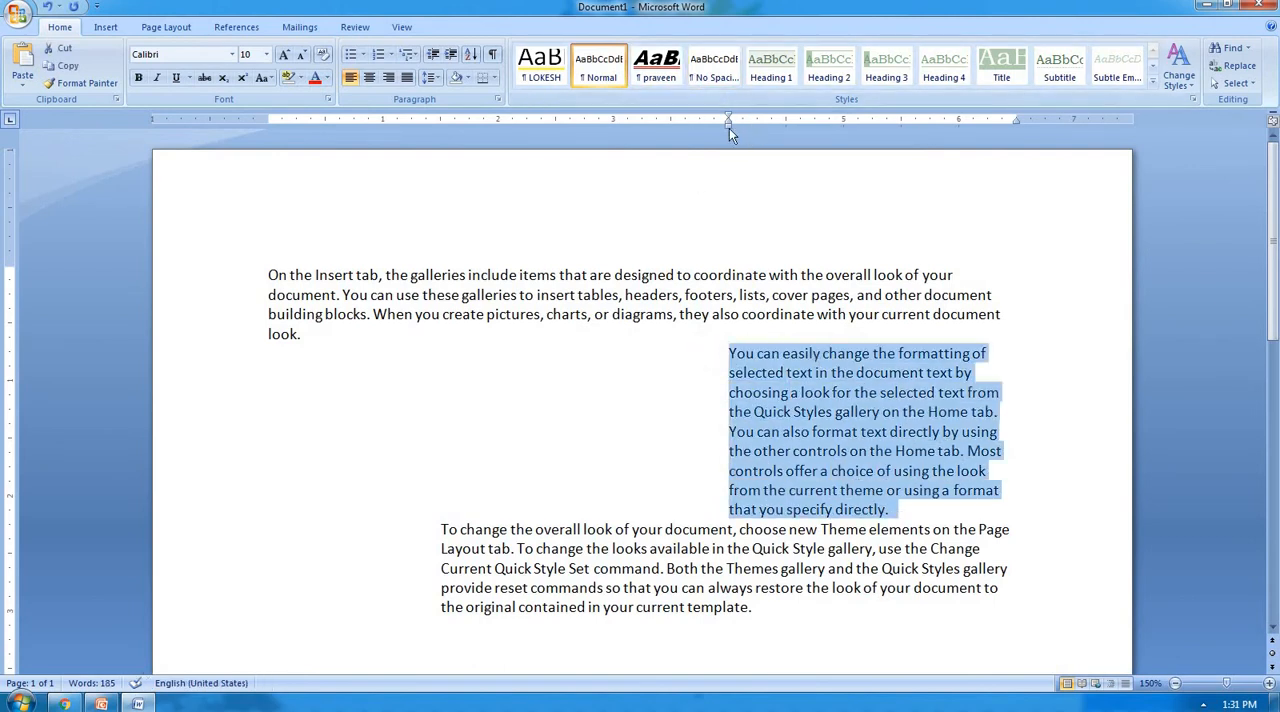
{"action": "mouse_move", "coordinate": [727, 128]}
{"action": "left_mouse_down"}
{"action": "mouse_move", "coordinate": [414, 124]}
{"action": "mouse_move", "coordinate": [268, 167]}
{"action": "left_mouse_up"}
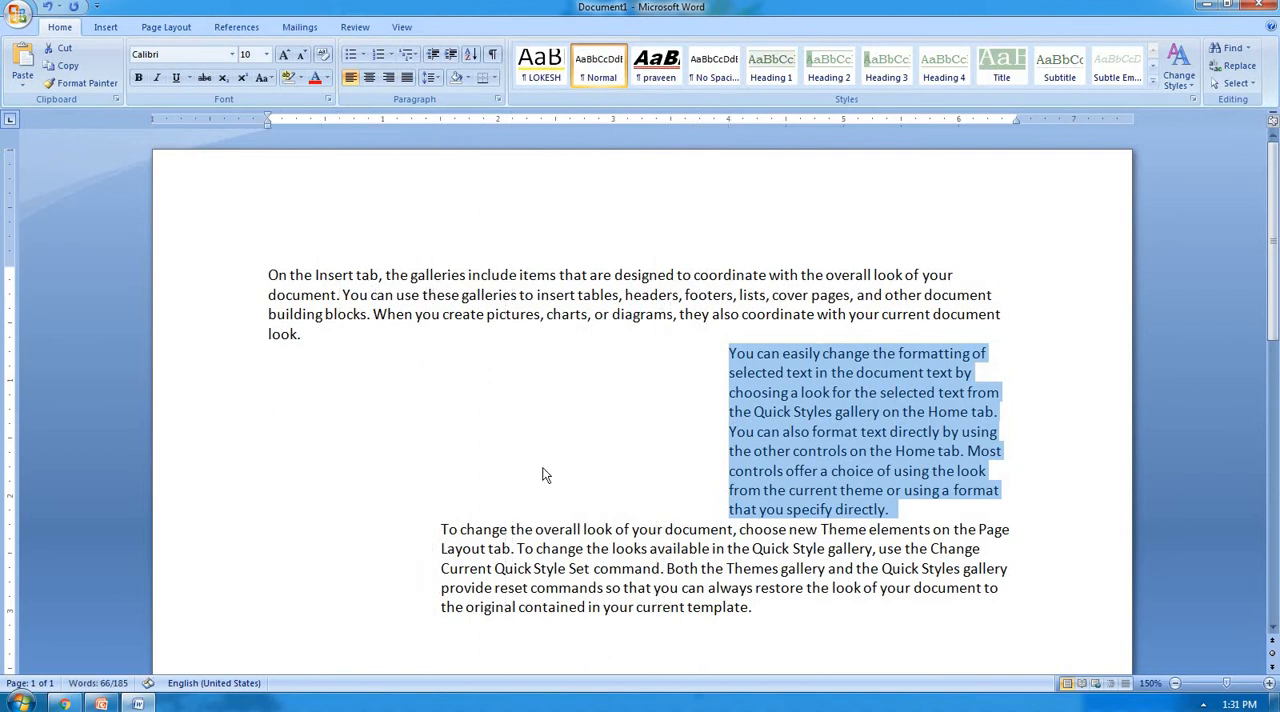
{"action": "left_click", "coordinate": [728, 353]}
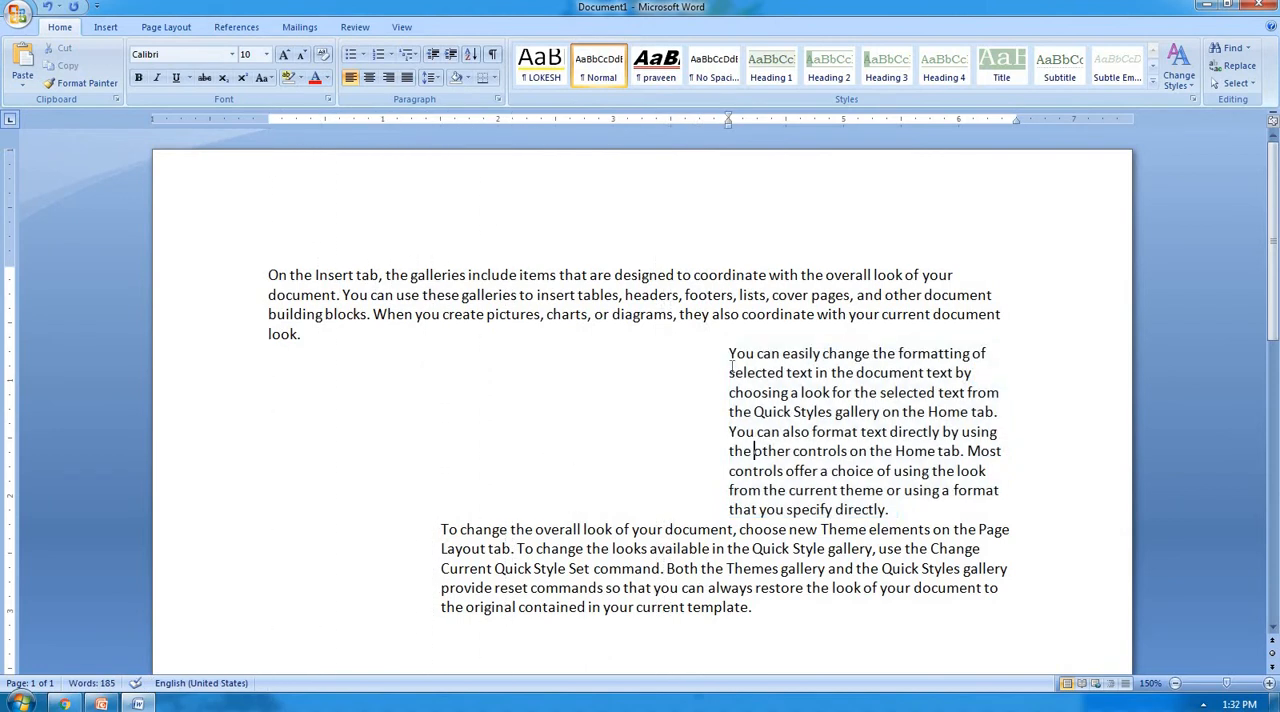
{"action": "mouse_move", "coordinate": [729, 124]}
{"action": "left_mouse_down"}
{"action": "mouse_move", "coordinate": [386, 155]}
{"action": "mouse_move", "coordinate": [268, 190]}
{"action": "left_mouse_up"}
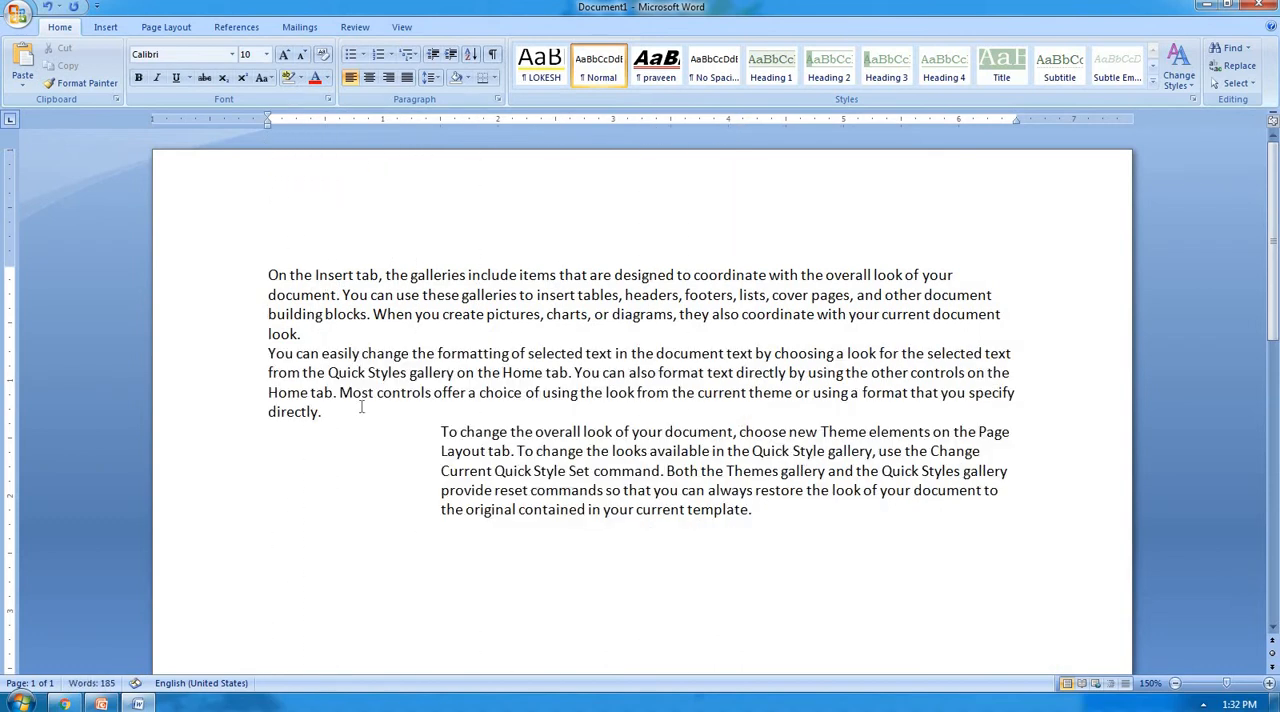
Reset the third paragraph's left indent to the left margin.
{"action": "left_click", "coordinate": [442, 432]}
{"action": "left_click_drag", "start_coordinate": [439, 124], "coordinate": [268, 158]}
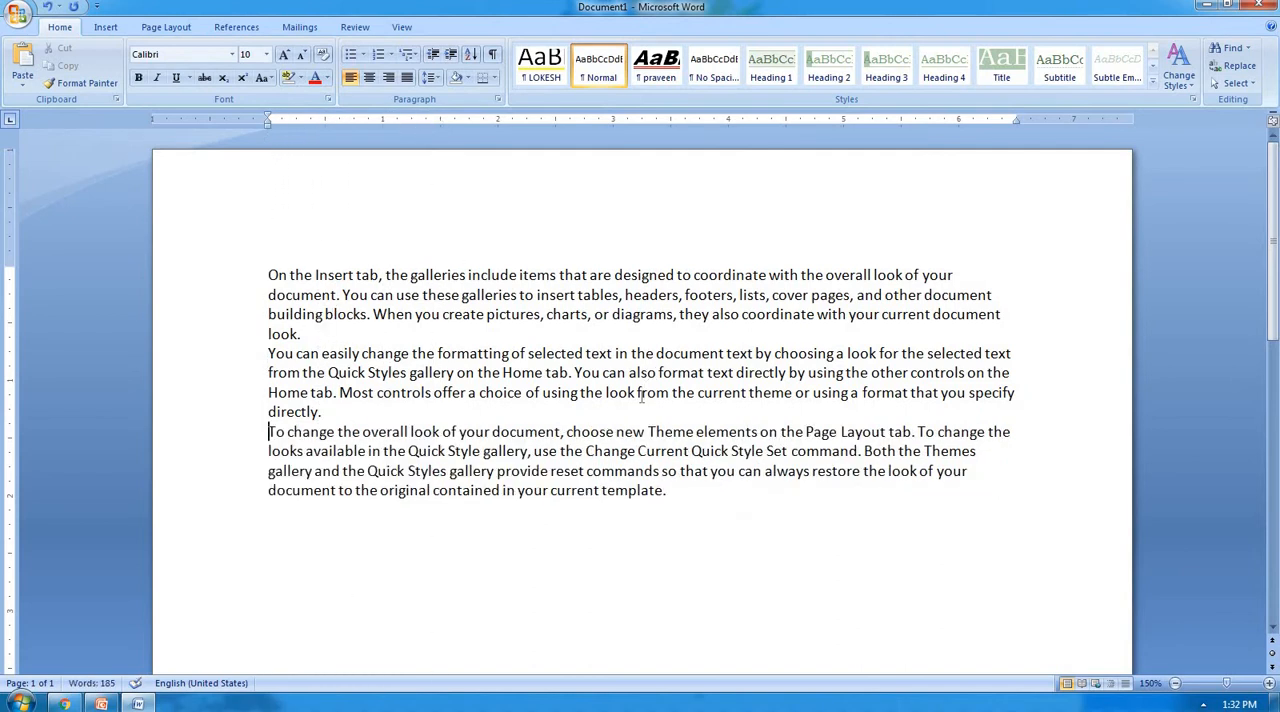
Select all three paragraphs and preview quick styles such as Subtle Emphasis on them without applying one.
{"action": "scroll", "coordinate": [604, 381], "scroll_direction": "down", "scroll_amount": 1}
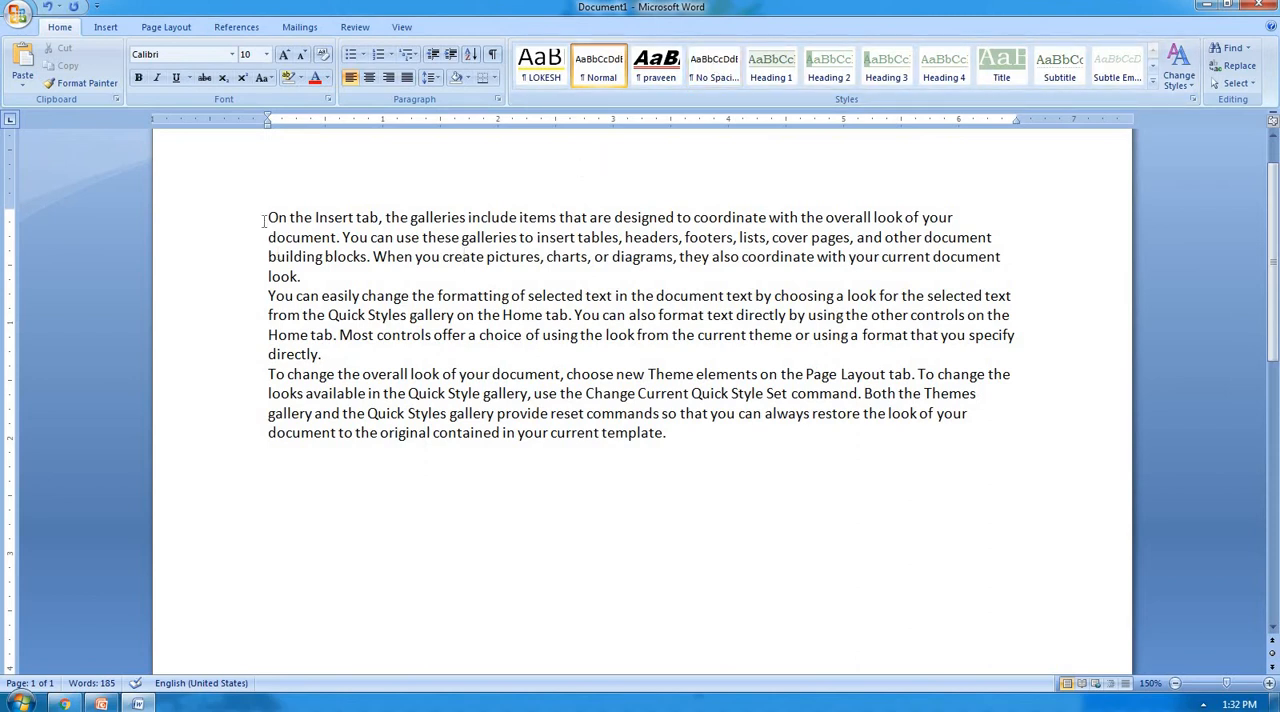
{"action": "left_click_drag", "start_coordinate": [268, 217], "coordinate": [687, 449]}
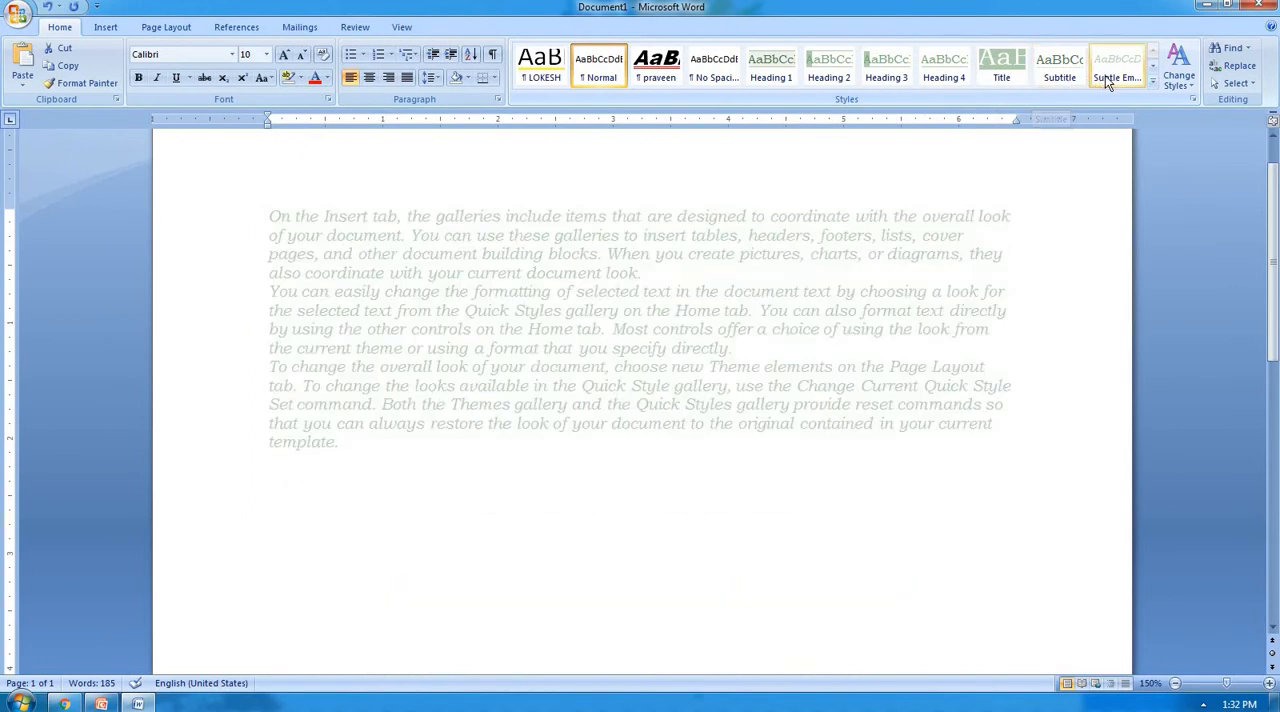
{"action": "key", "text": "ctrl+a"}
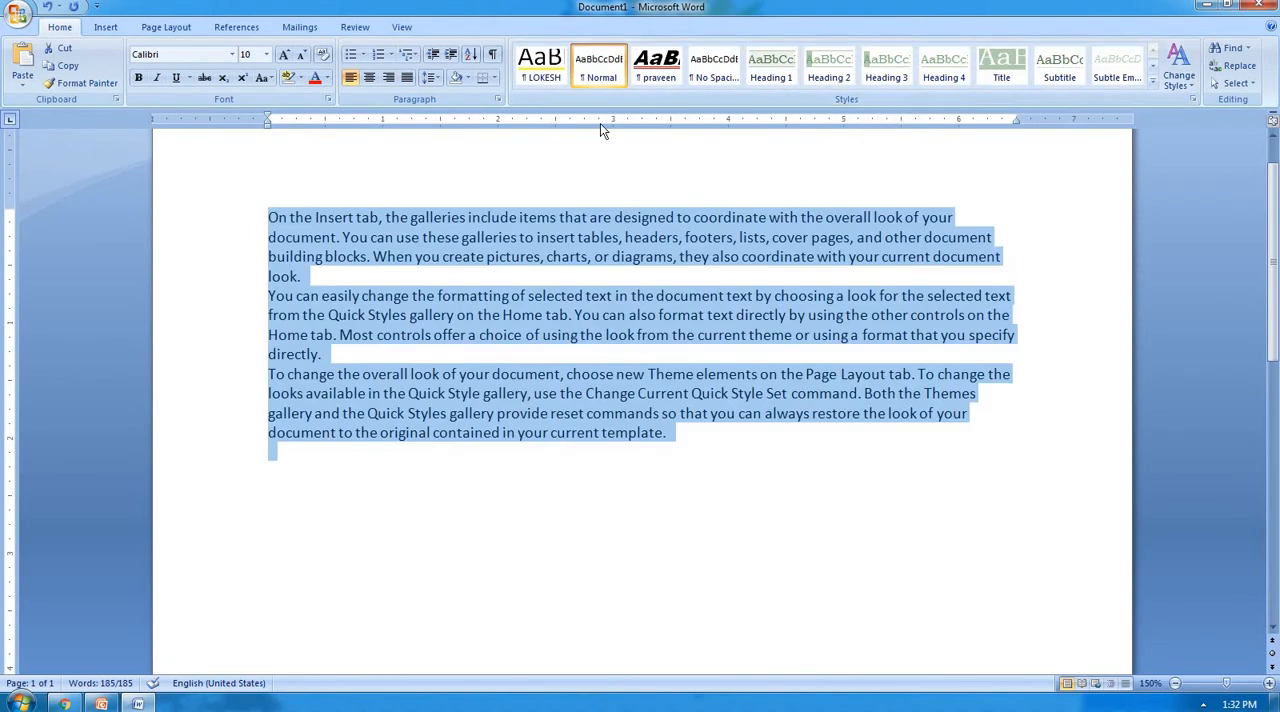
{"action": "left_click", "coordinate": [864, 217]}
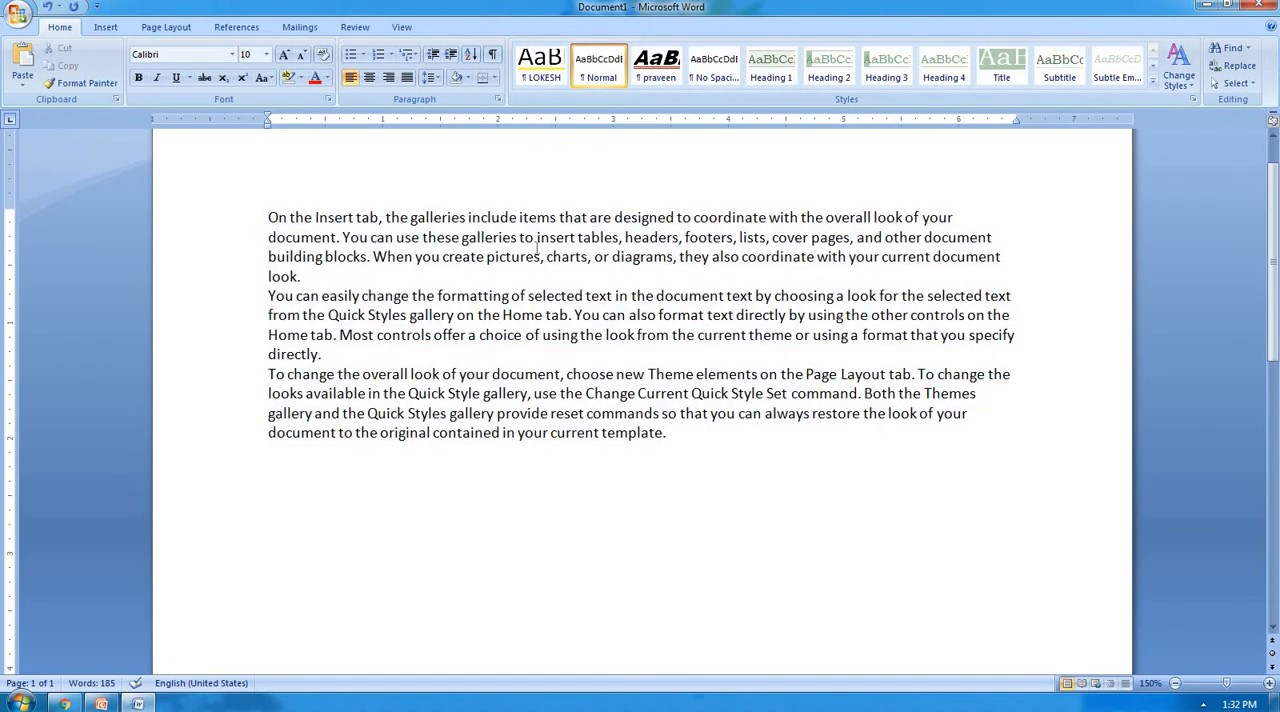
Create a new style named Computer from the end of the first paragraph using Apply Styles.
{"action": "left_click", "coordinate": [303, 276]}
{"action": "key", "text": "ctrl+shift+s"}
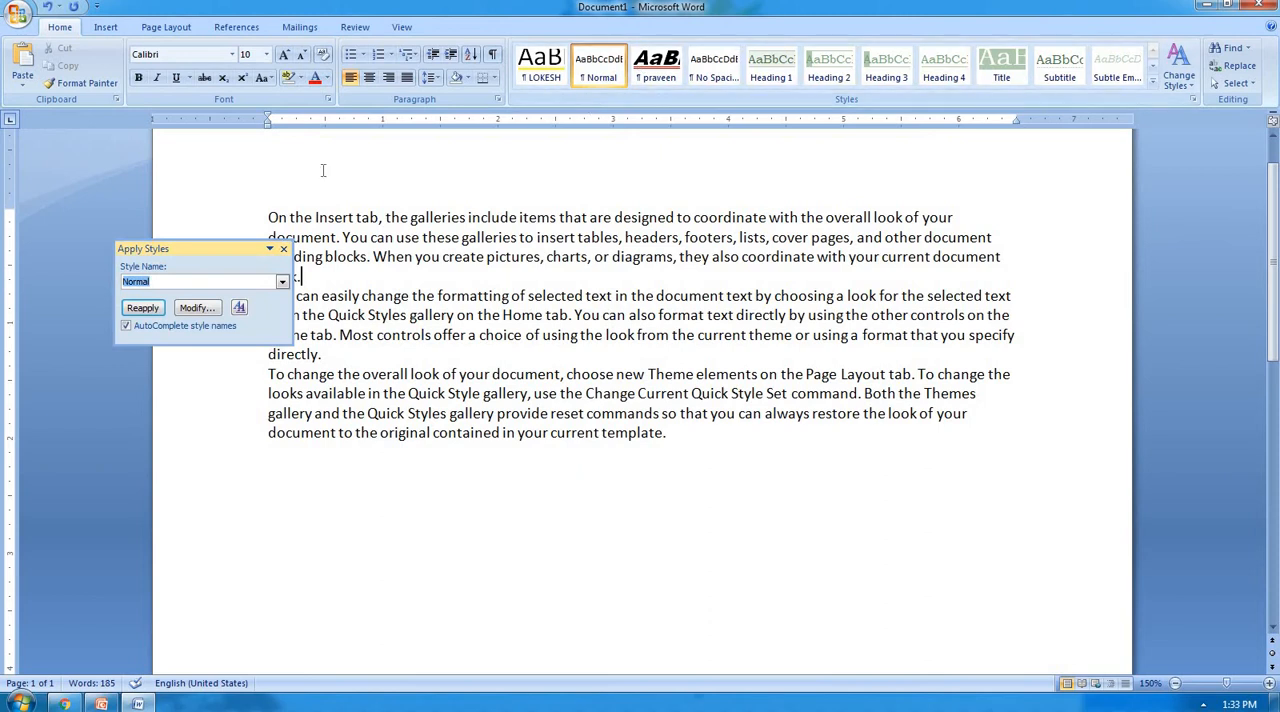
{"action": "left_click_drag", "start_coordinate": [179, 254], "coordinate": [545, 242]}
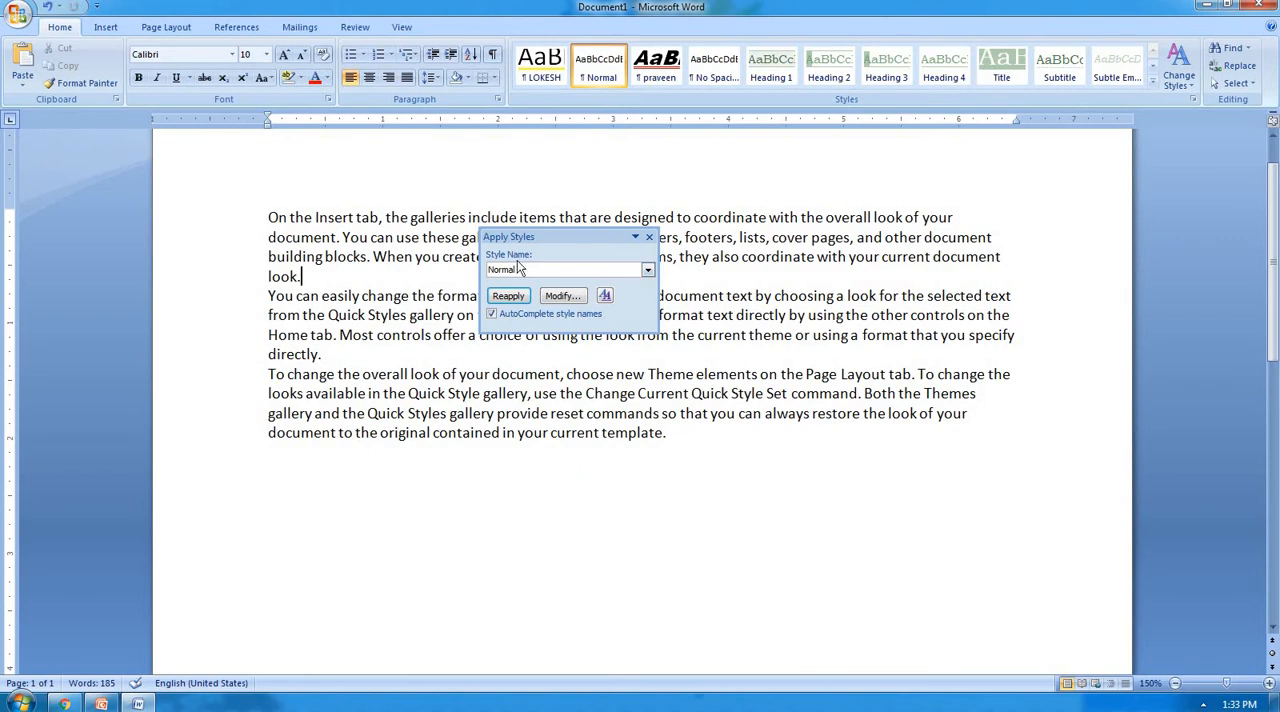
{"action": "left_click", "coordinate": [523, 269]}
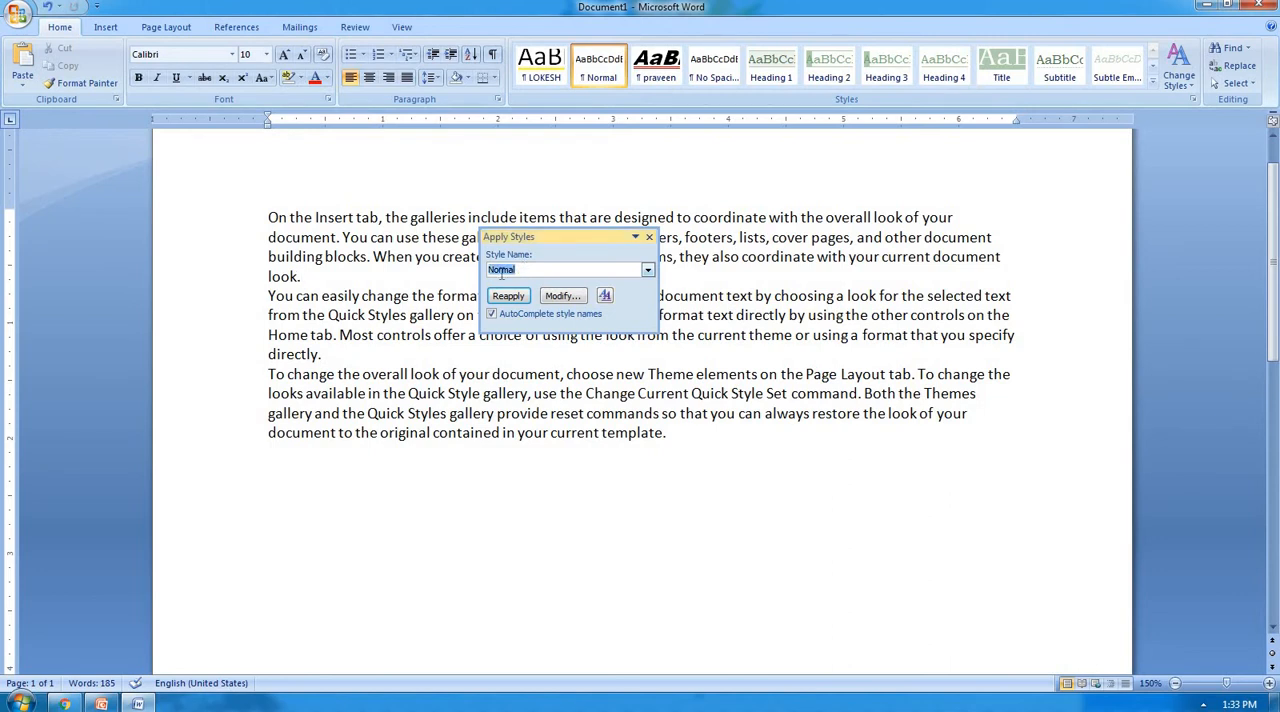
{"action": "type", "text": "Computer"}
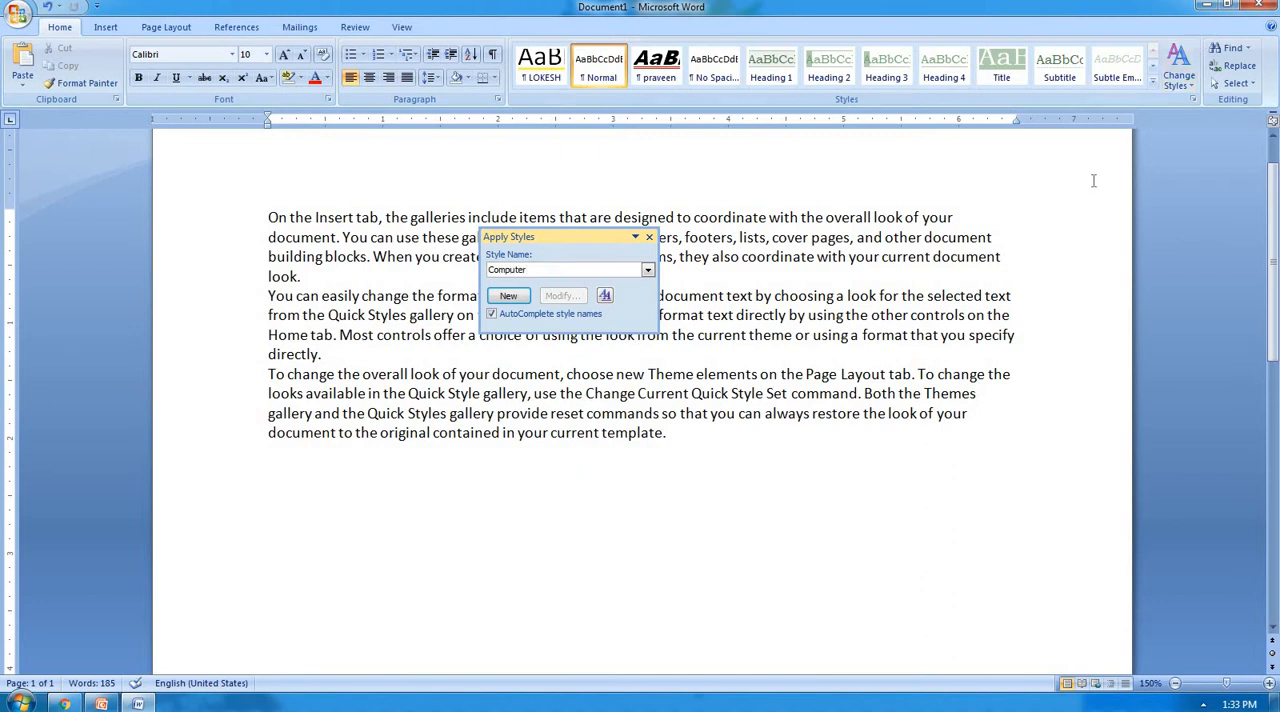
{"action": "left_click", "coordinate": [509, 296]}
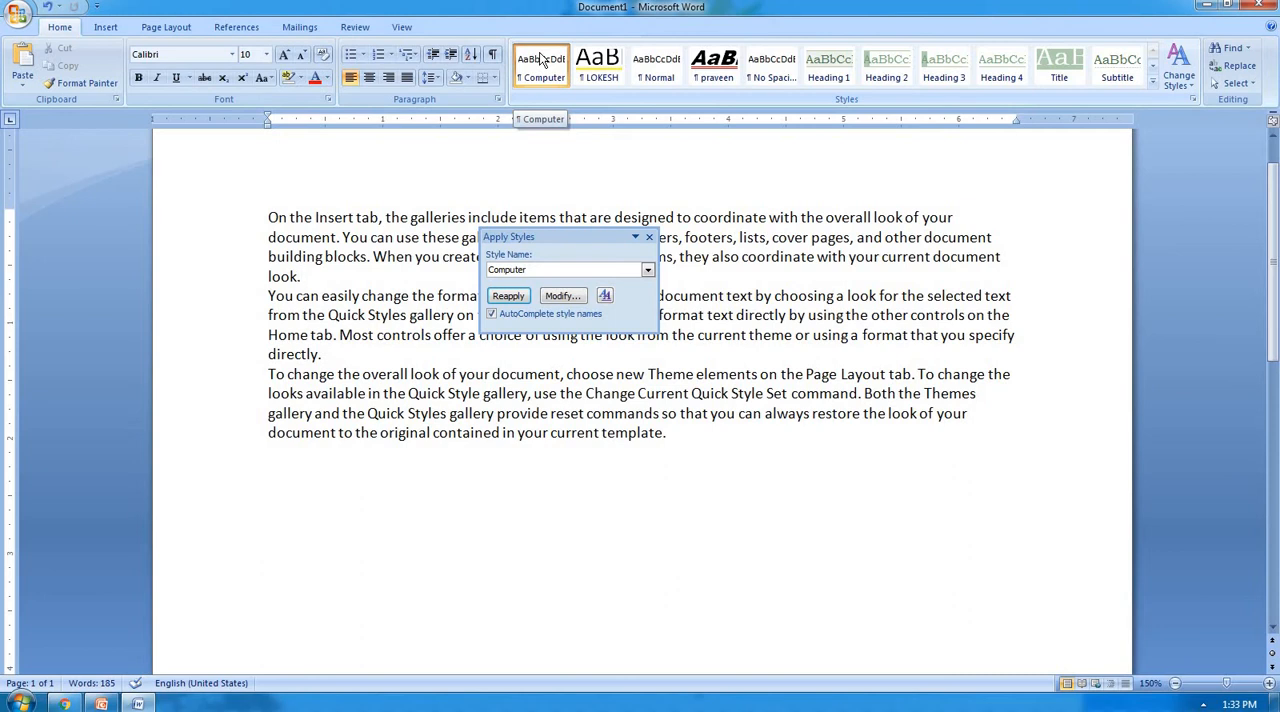
Modify the Computer style to use the Jokerman font at 15 pt in bold.
{"action": "left_click", "coordinate": [562, 296]}
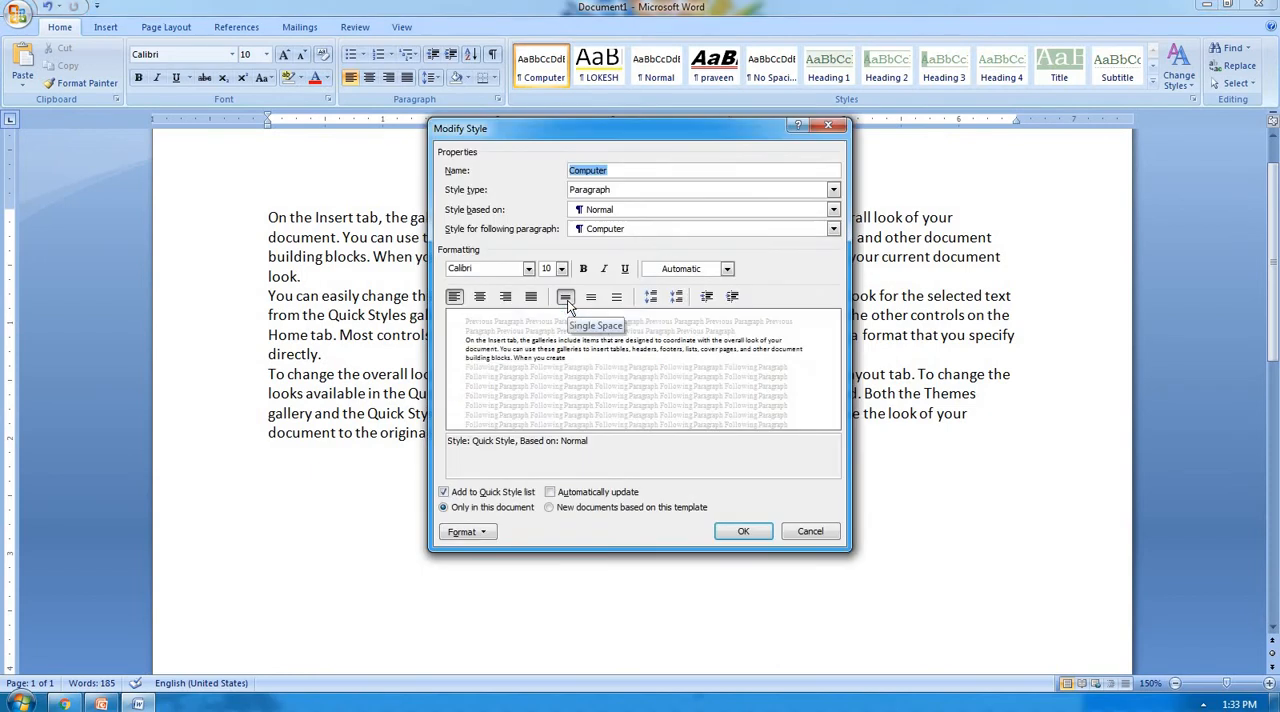
{"action": "left_click", "coordinate": [501, 268]}
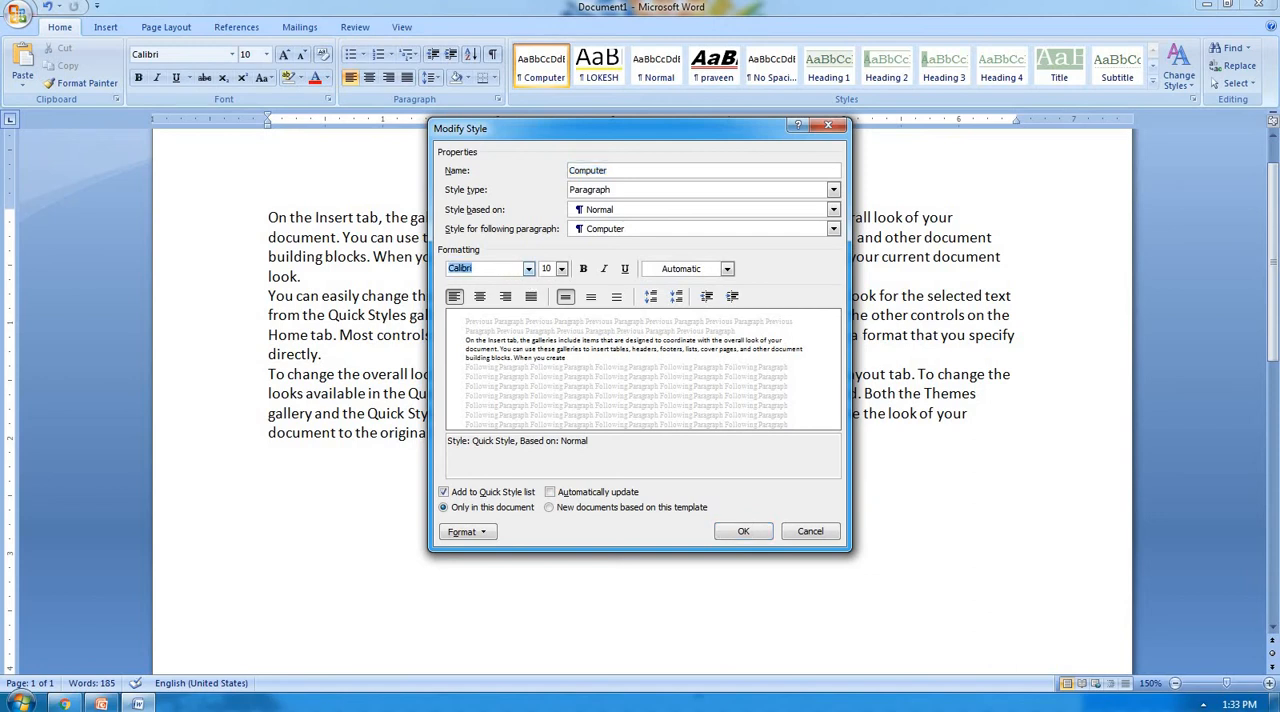
{"action": "type", "text": "Jokerman"}
{"action": "left_click", "coordinate": [549, 268]}
{"action": "type", "text": "15"}
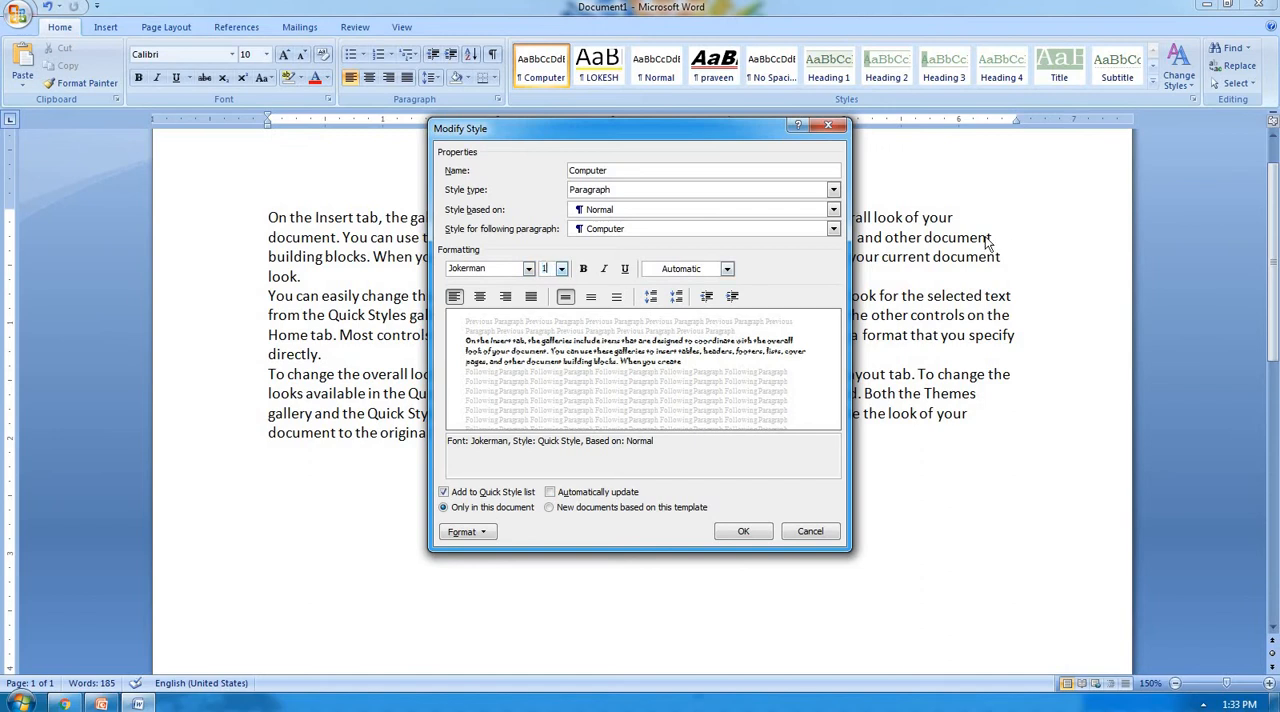
{"action": "left_click", "coordinate": [584, 269]}
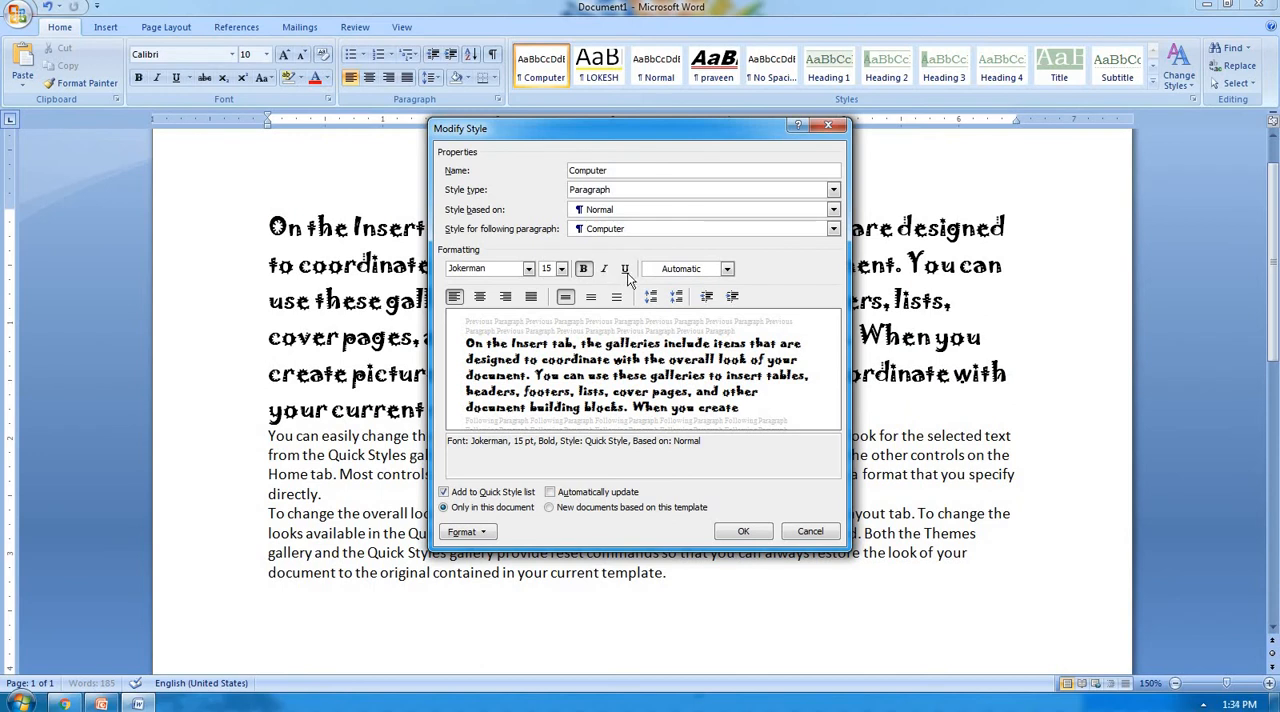
Give the Computer style the green Accent 2 font color, justified alignment and 1.5 line spacing.
{"action": "left_click", "coordinate": [727, 268]}
{"action": "left_click", "coordinate": [716, 372]}
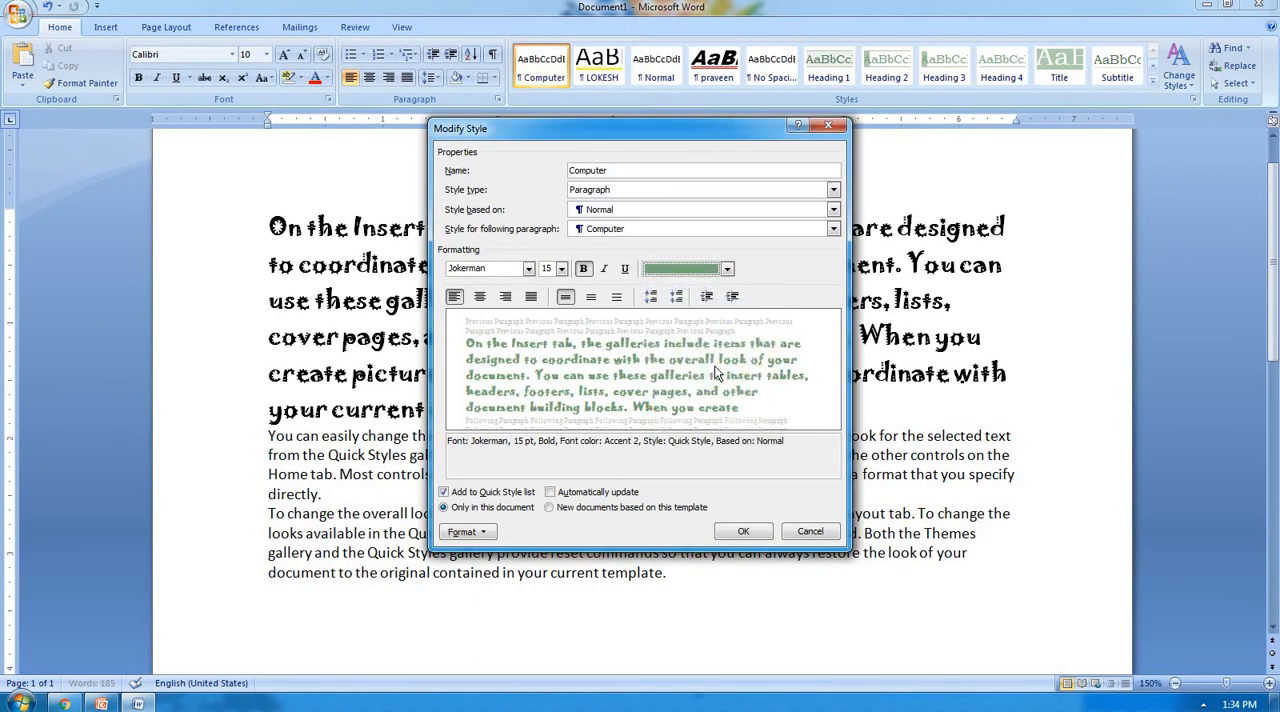
{"action": "left_click", "coordinate": [531, 298]}
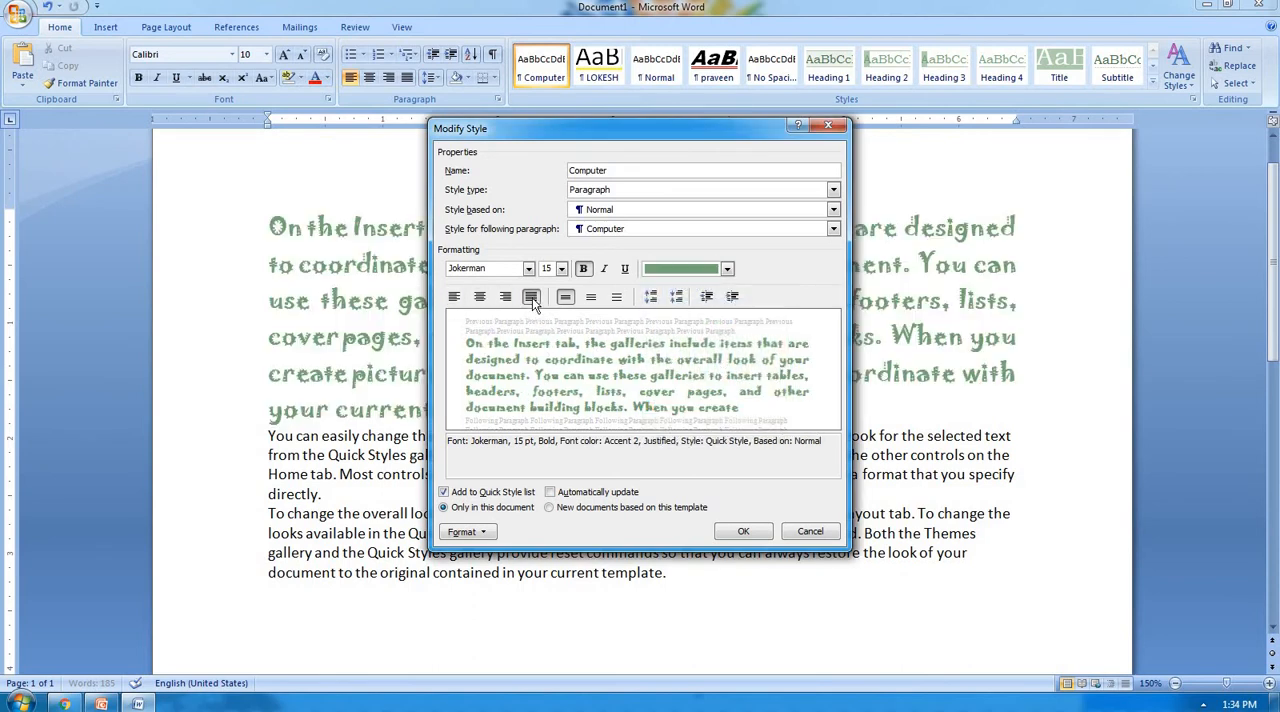
{"action": "left_click", "coordinate": [592, 297]}
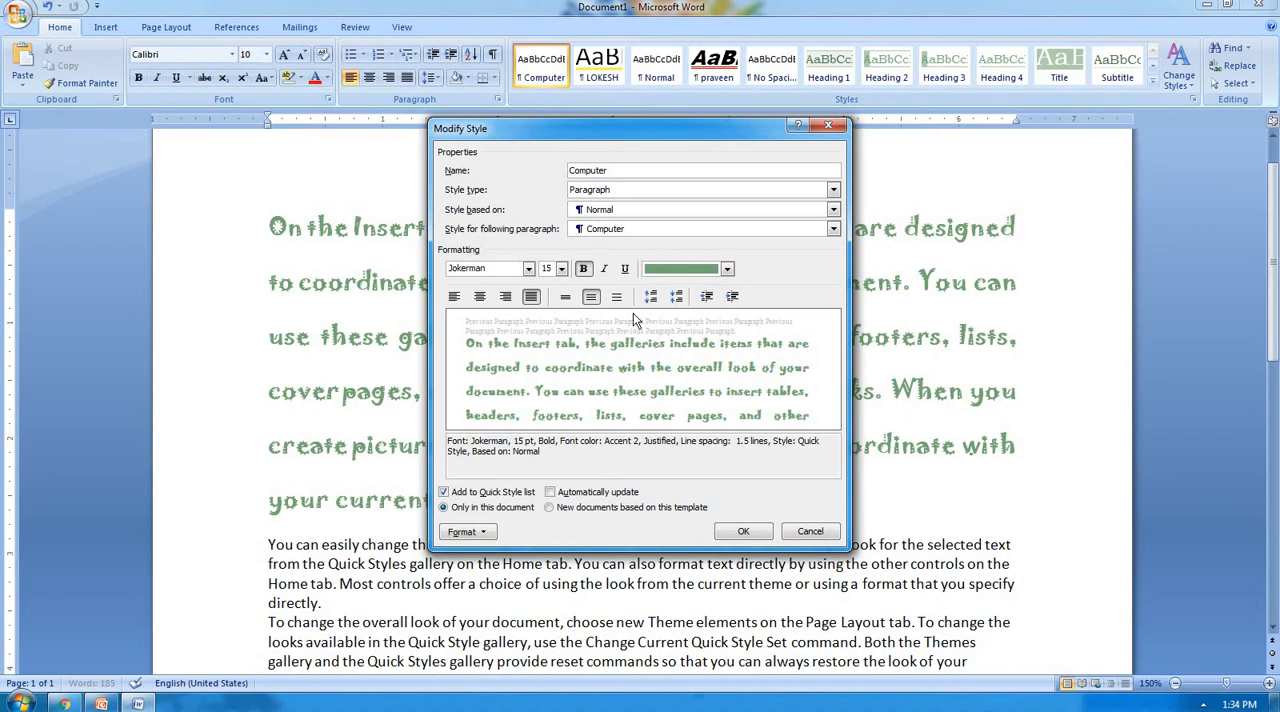
Add a red double underline to the Computer style, save the style changes and close Apply Styles.
{"action": "left_click", "coordinate": [477, 534]}
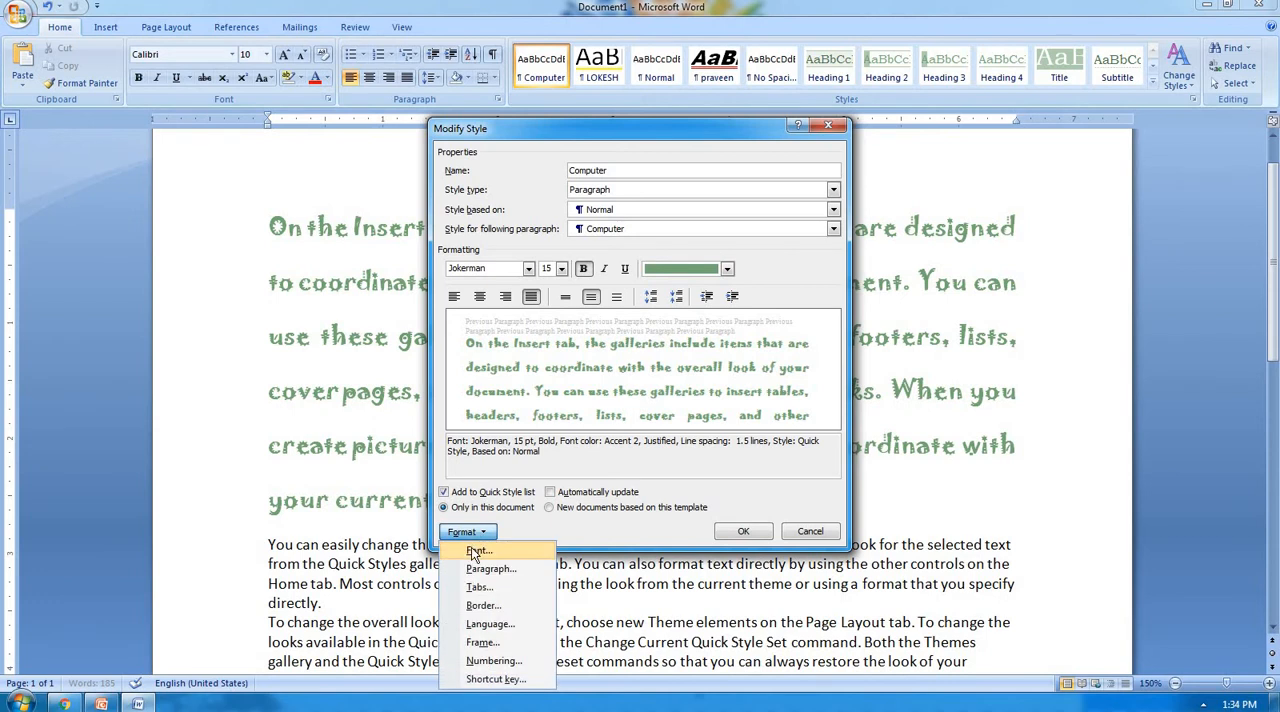
{"action": "left_click", "coordinate": [477, 551]}
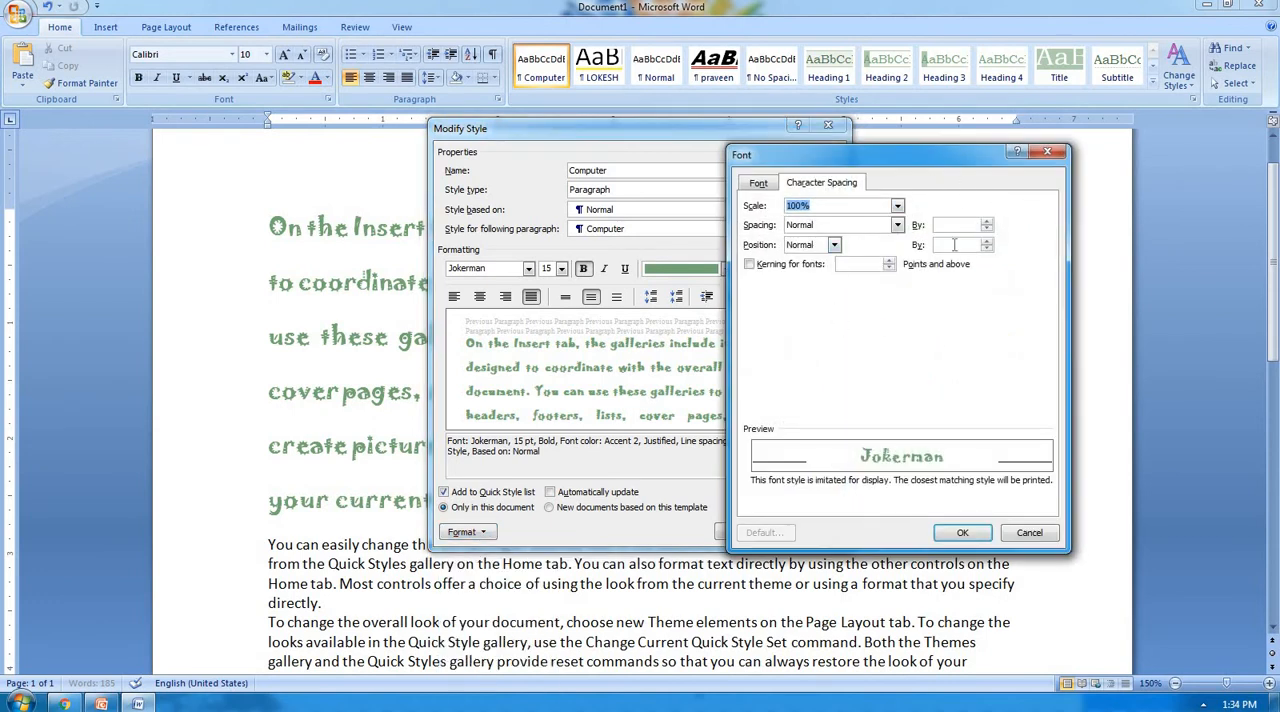
{"action": "left_click", "coordinate": [764, 189]}
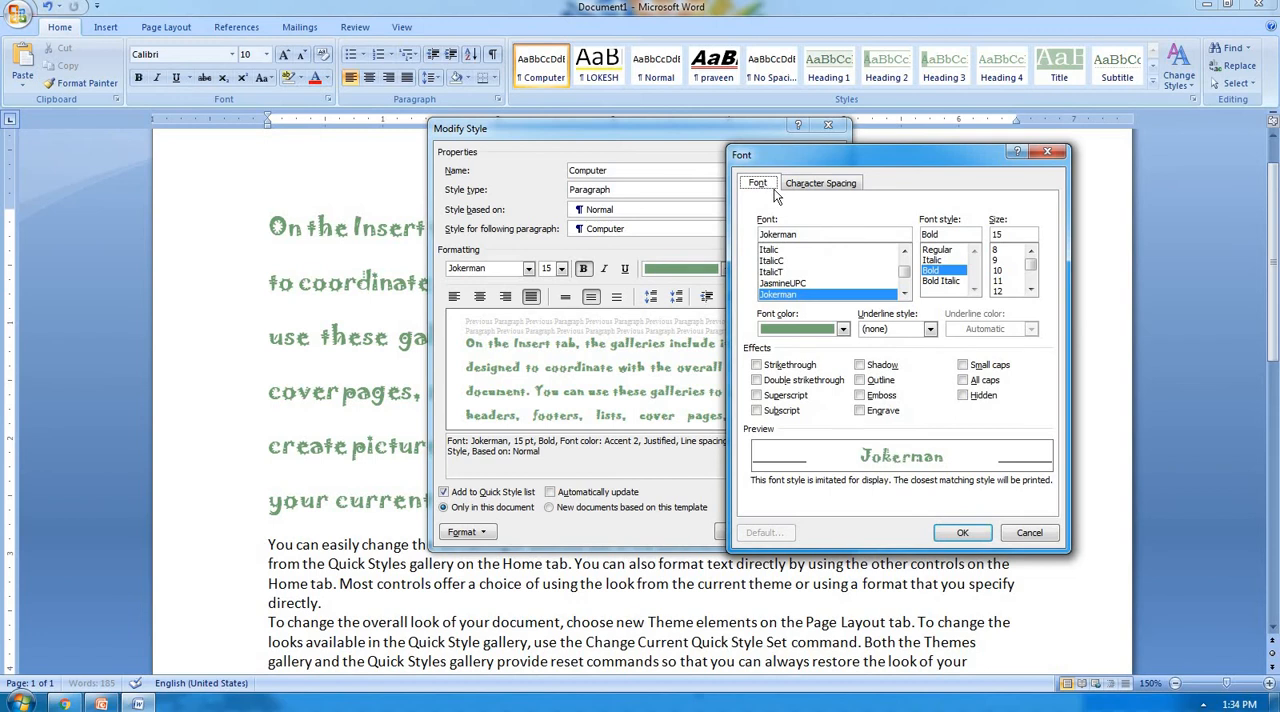
{"action": "left_click", "coordinate": [930, 329]}
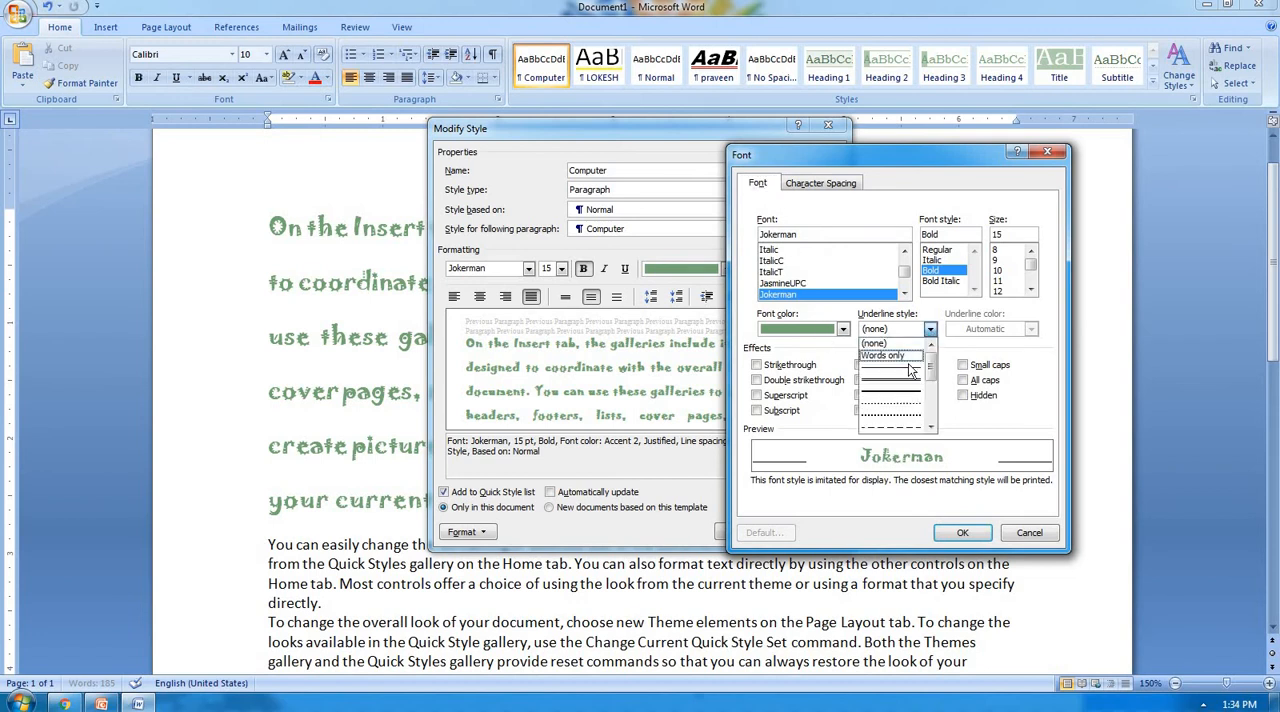
{"action": "left_click", "coordinate": [905, 370]}
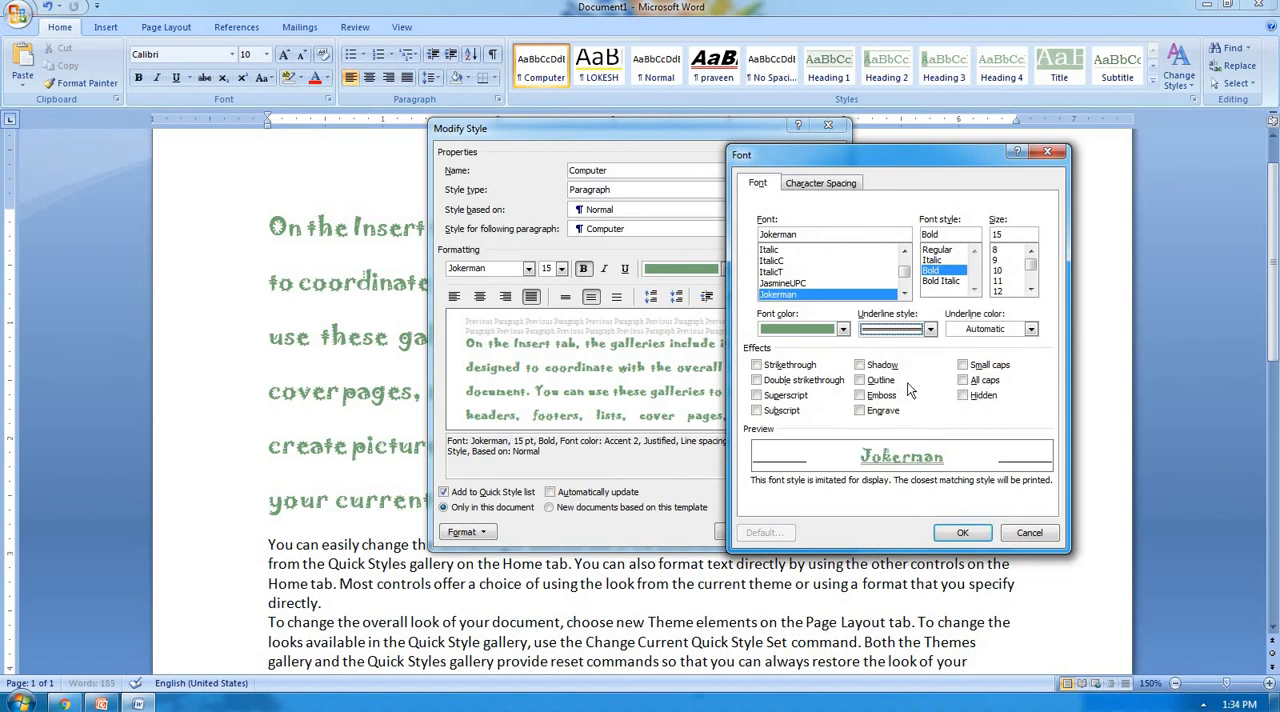
{"action": "left_click", "coordinate": [1030, 330]}
{"action": "left_click", "coordinate": [966, 467]}
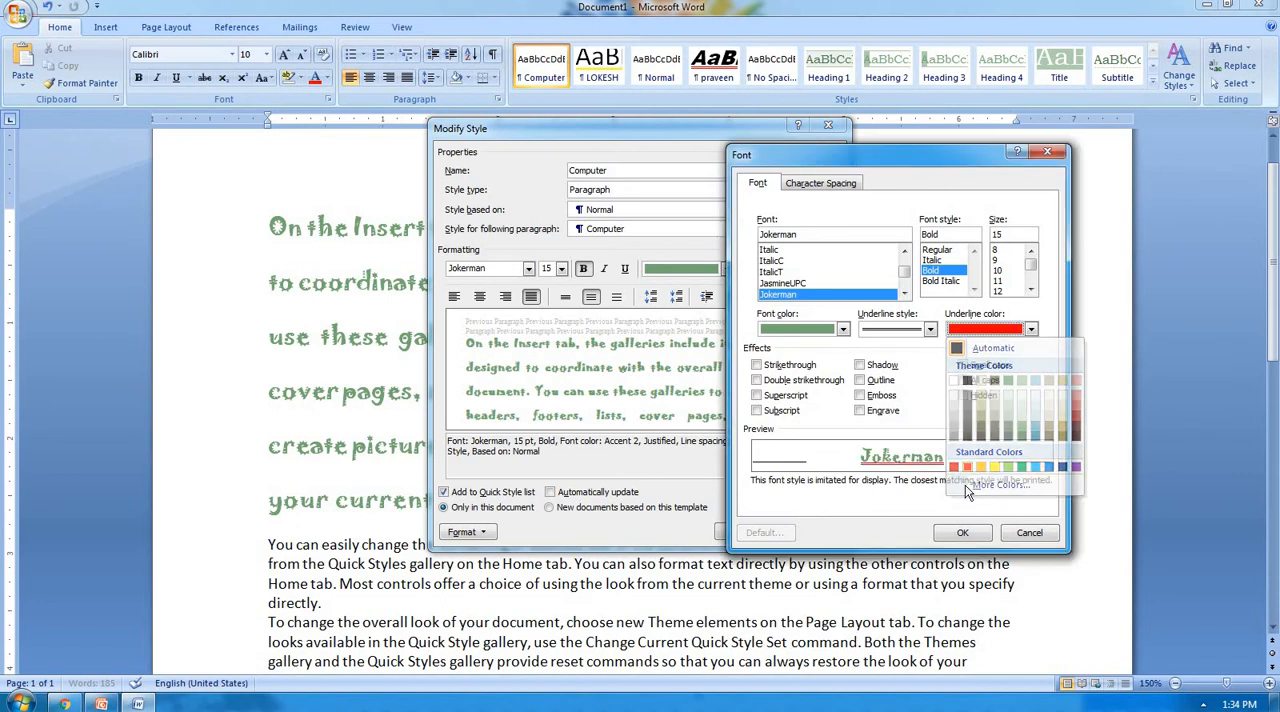
{"action": "left_click", "coordinate": [962, 532]}
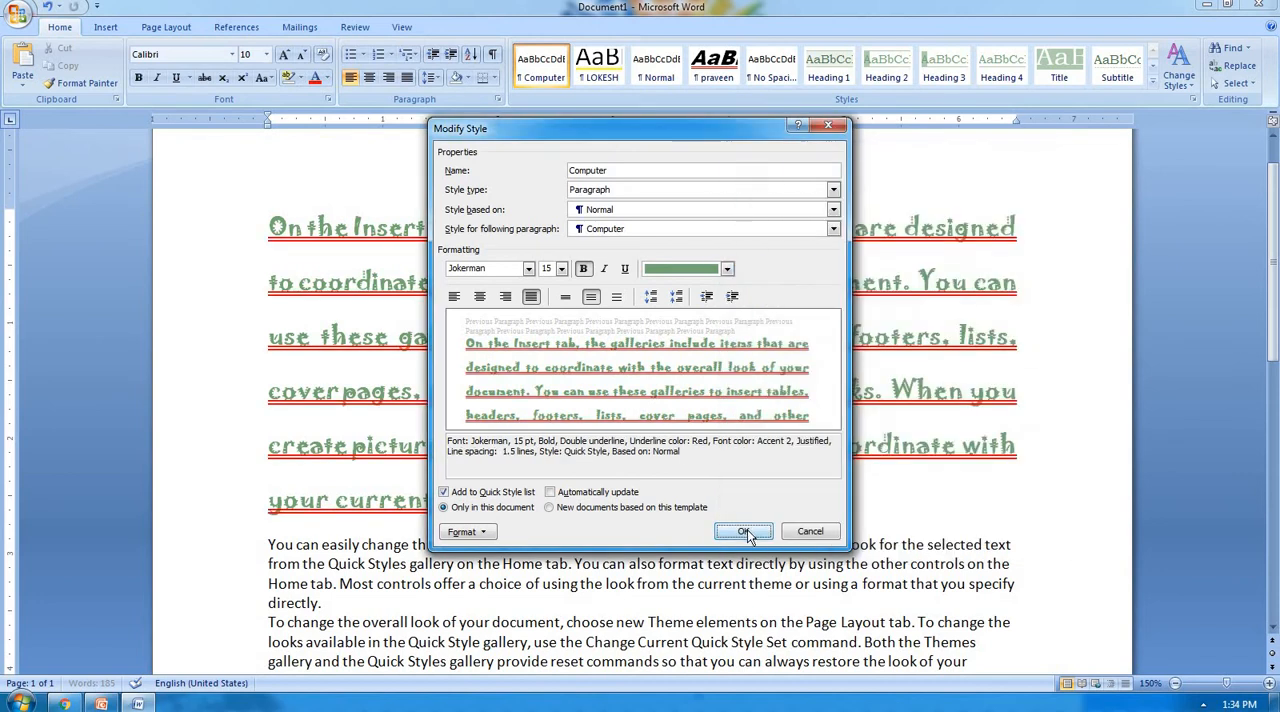
{"action": "left_click", "coordinate": [744, 532]}
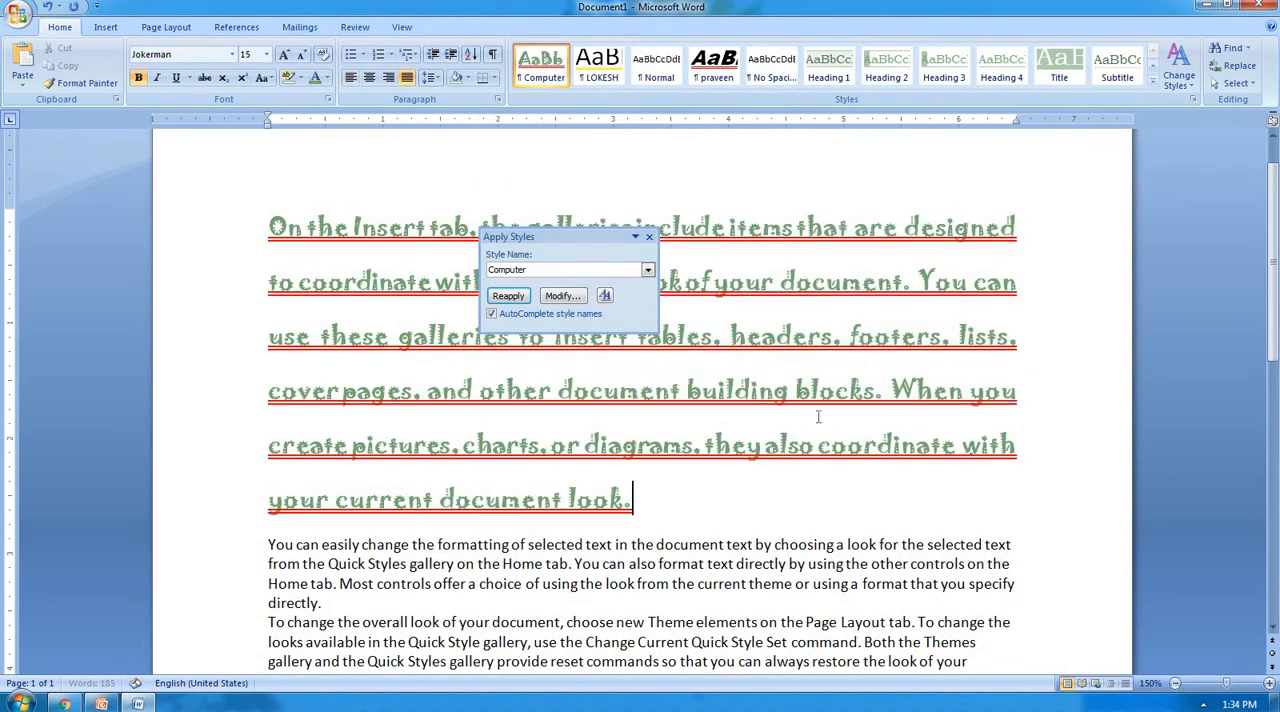
{"action": "left_click", "coordinate": [648, 240]}
Apply the Computer style to the third paragraph.
{"action": "scroll", "coordinate": [402, 398], "scroll_direction": "down", "scroll_amount": 4}
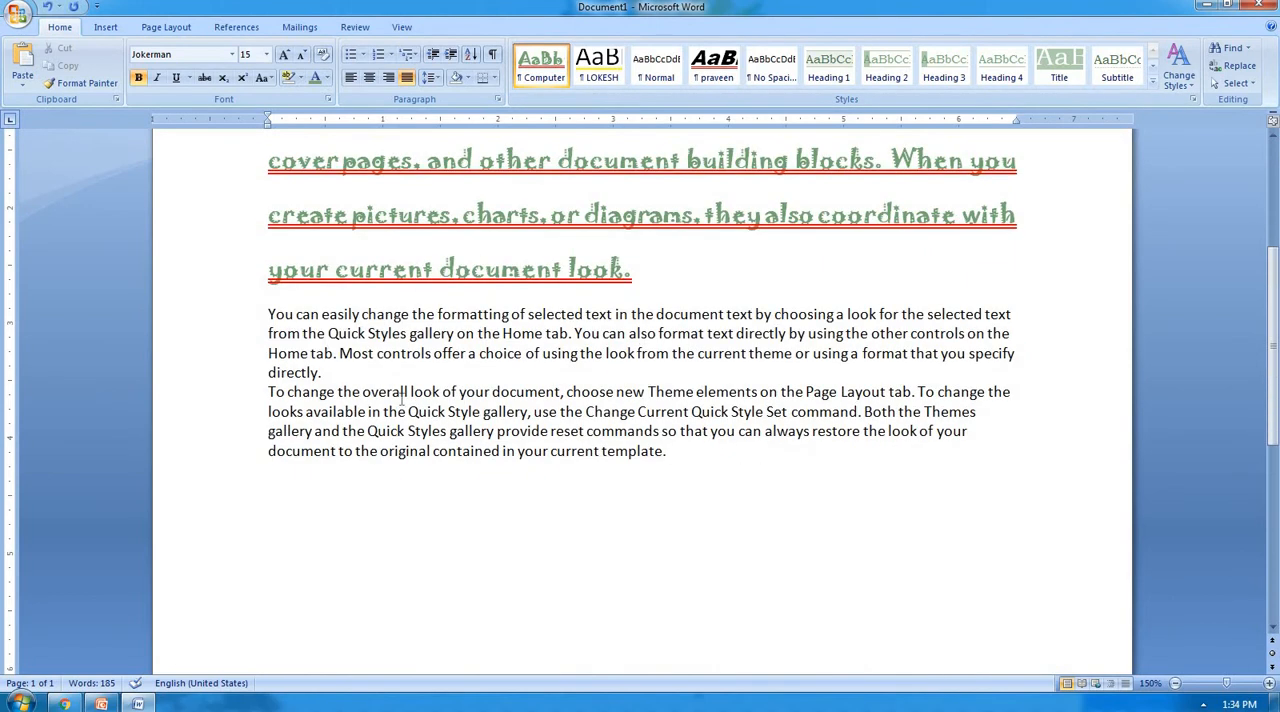
{"action": "left_click_drag", "start_coordinate": [268, 391], "coordinate": [623, 503]}
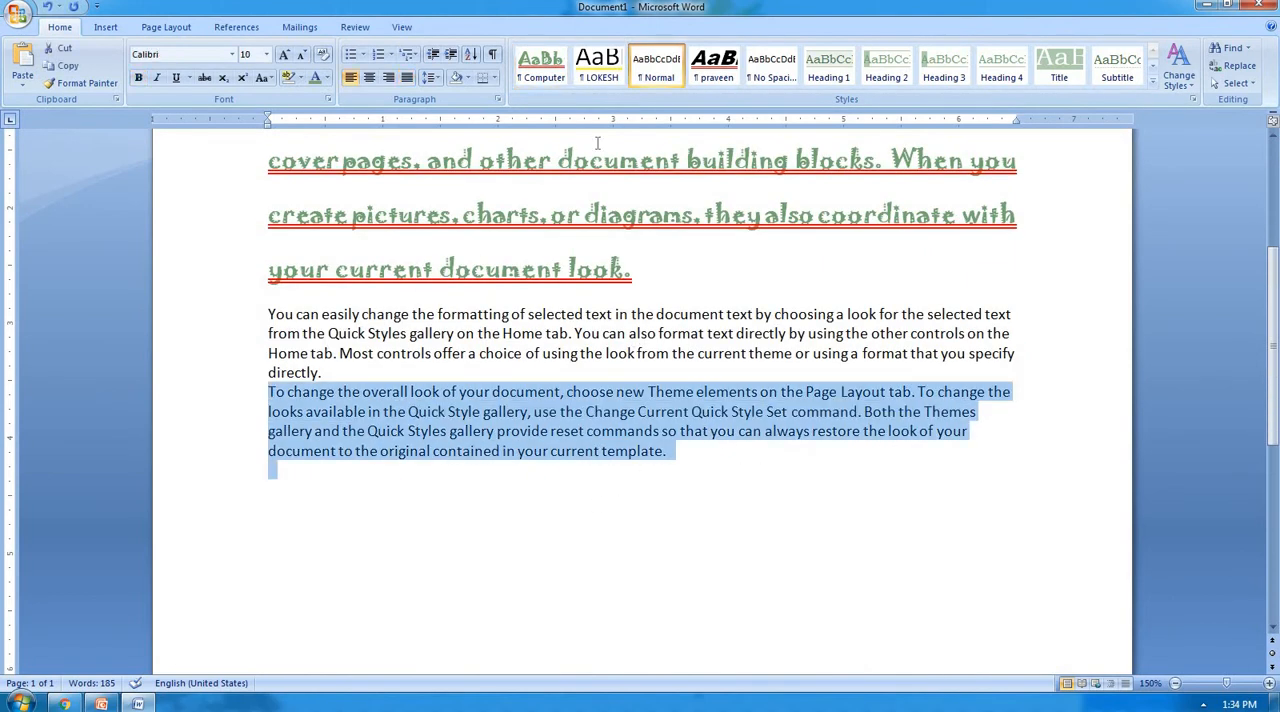
{"action": "left_click", "coordinate": [563, 75]}
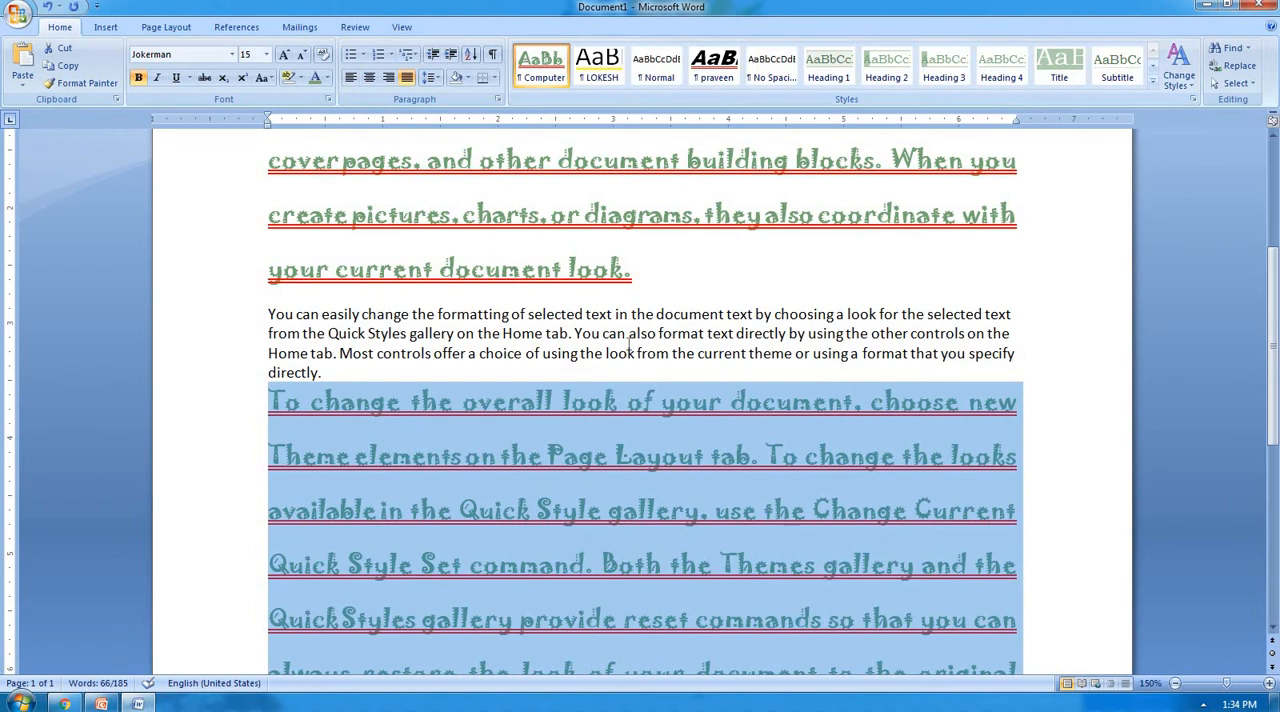
{"action": "scroll", "coordinate": [627, 343], "scroll_direction": "down", "scroll_amount": 3}
{"action": "scroll", "coordinate": [627, 343], "scroll_direction": "up", "scroll_amount": 5}
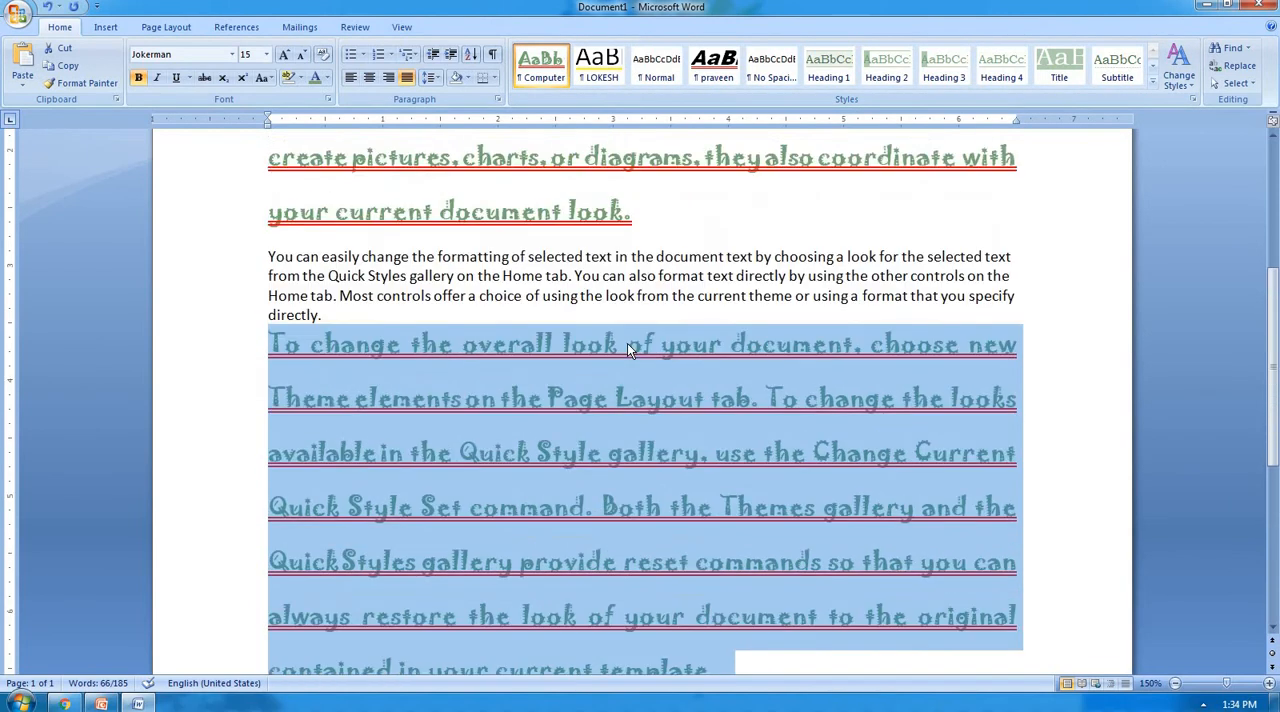
Return the third paragraph and the first paragraph to the Normal style.
{"action": "left_click", "coordinate": [659, 77]}
{"action": "scroll", "coordinate": [646, 350], "scroll_direction": "up", "scroll_amount": 2}
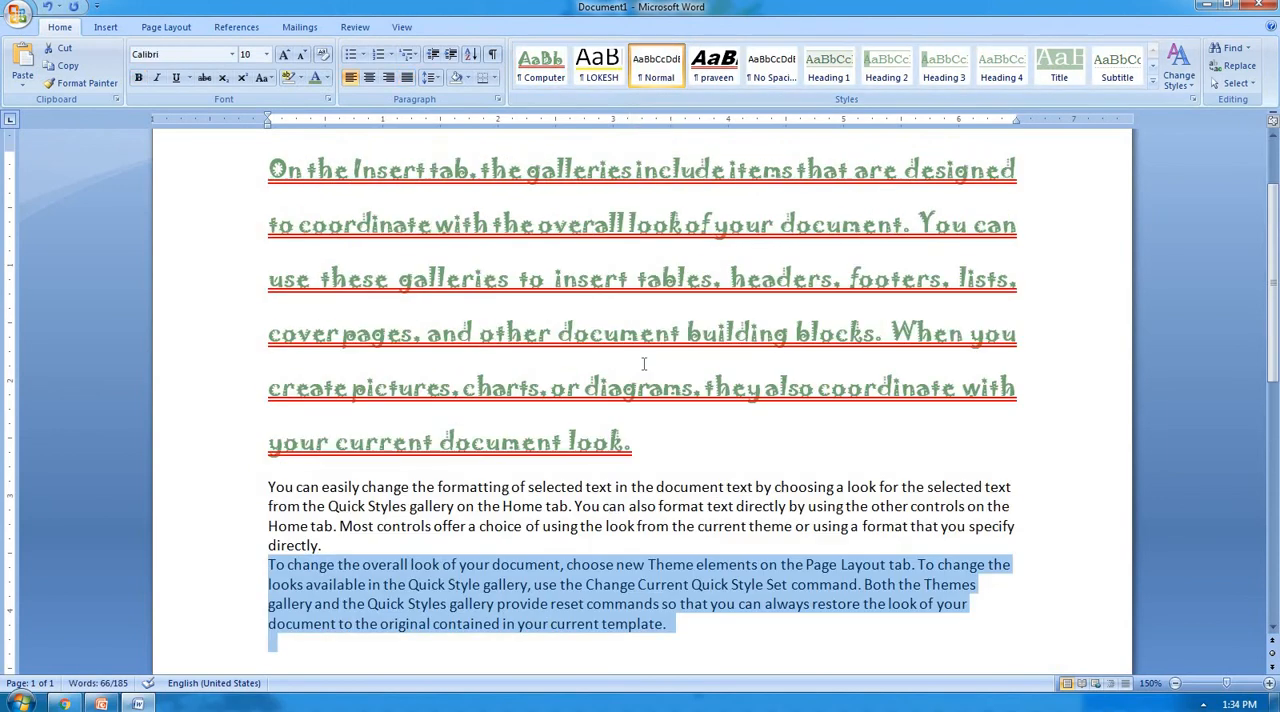
{"action": "left_click_drag", "start_coordinate": [640, 447], "coordinate": [270, 168]}
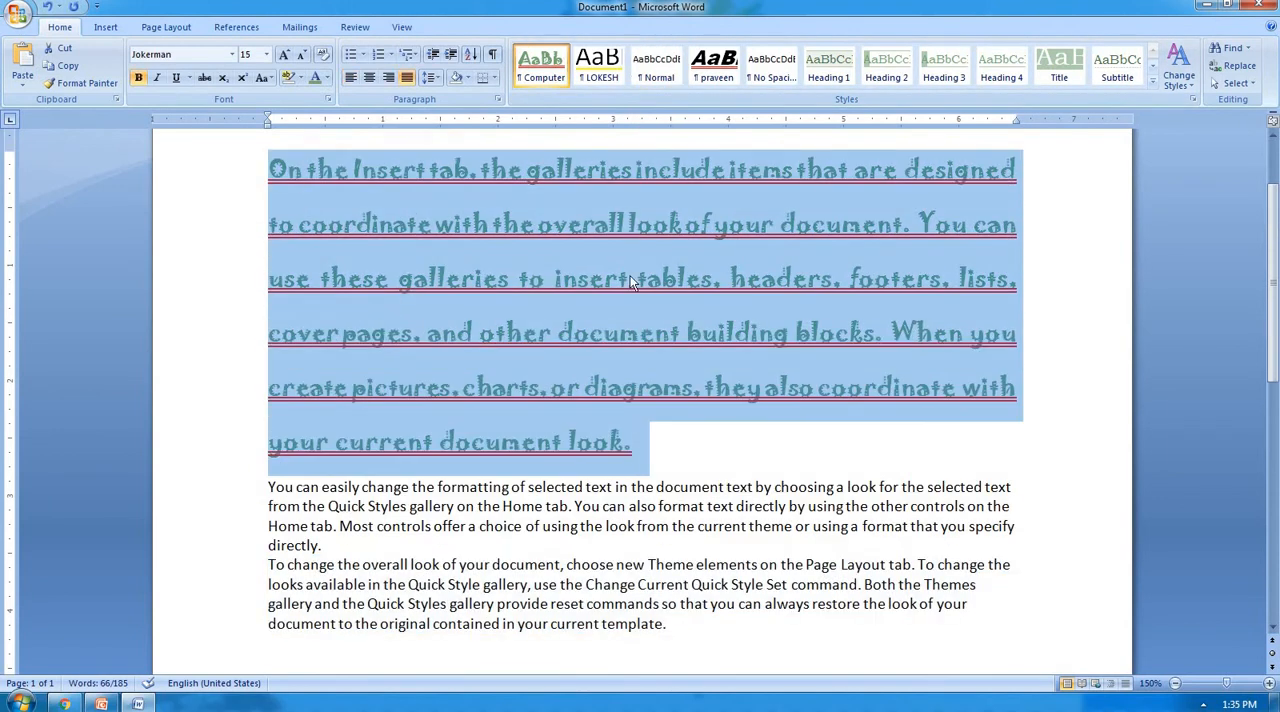
{"action": "left_click", "coordinate": [657, 72]}
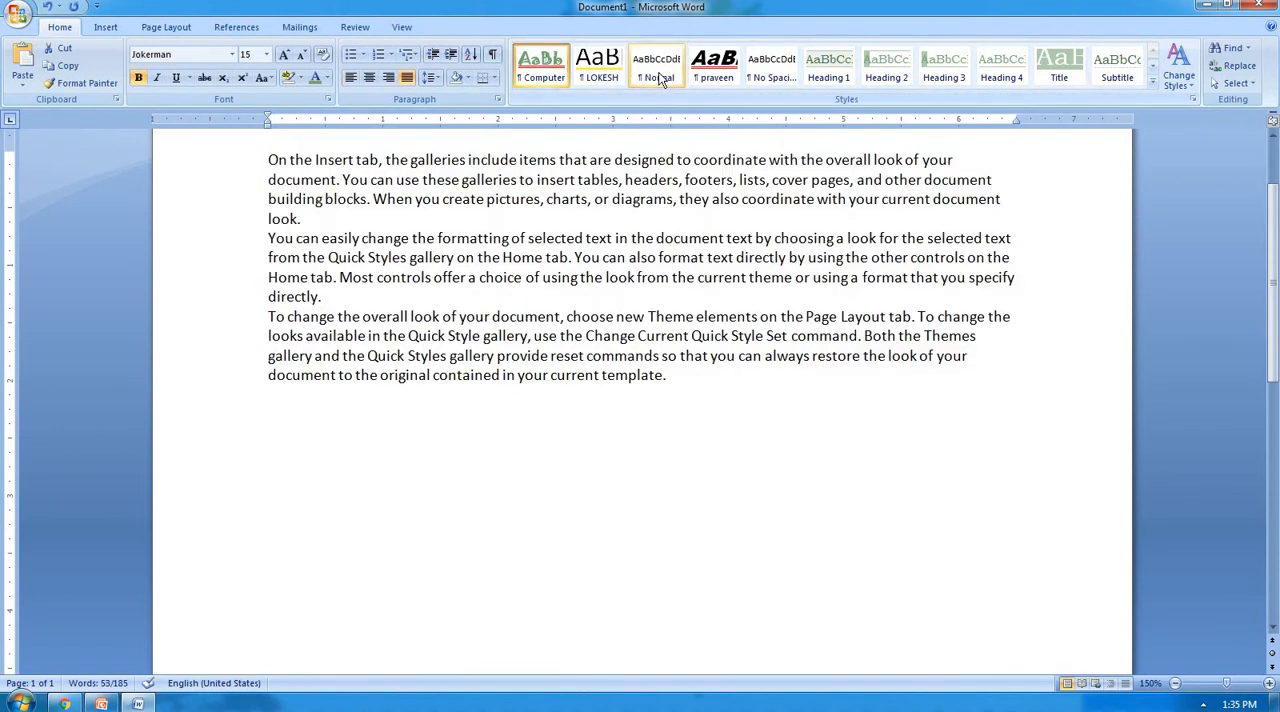
Apply the Computer style to the empty line below the last paragraph.
{"action": "left_click", "coordinate": [712, 443]}
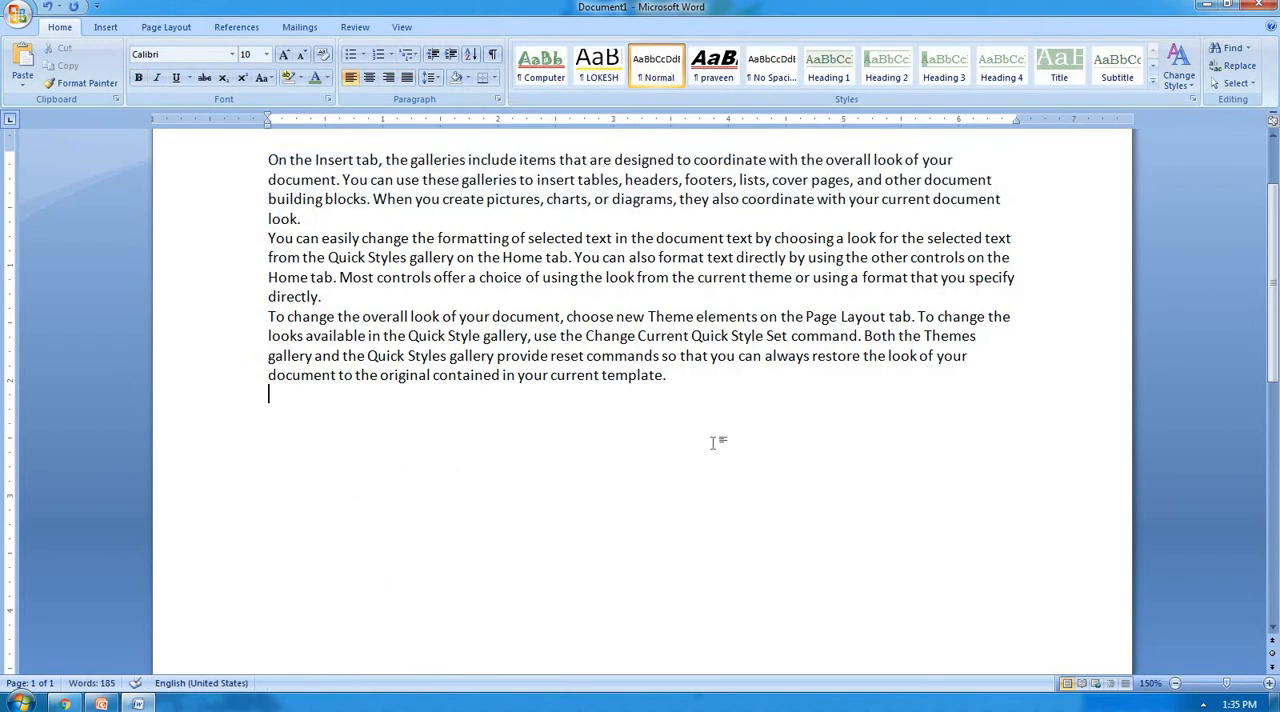
{"action": "scroll", "coordinate": [620, 355], "scroll_direction": "up", "scroll_amount": 2}
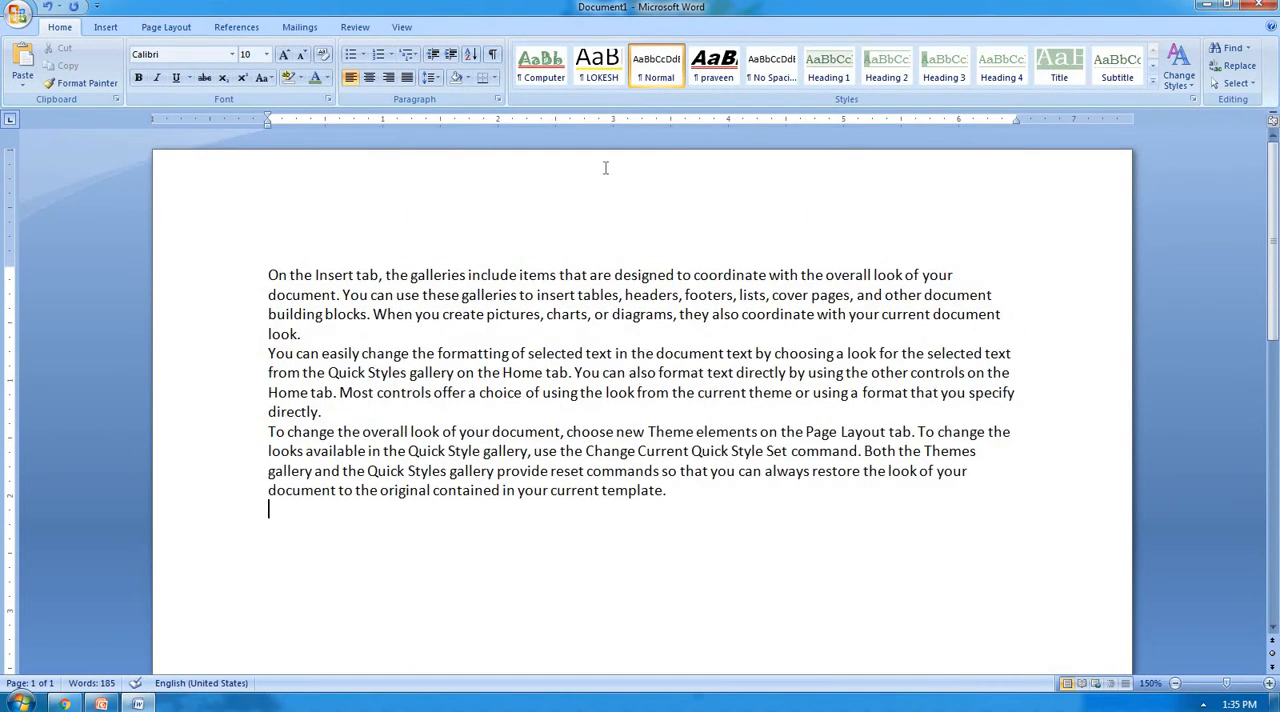
{"action": "left_click", "coordinate": [543, 72]}
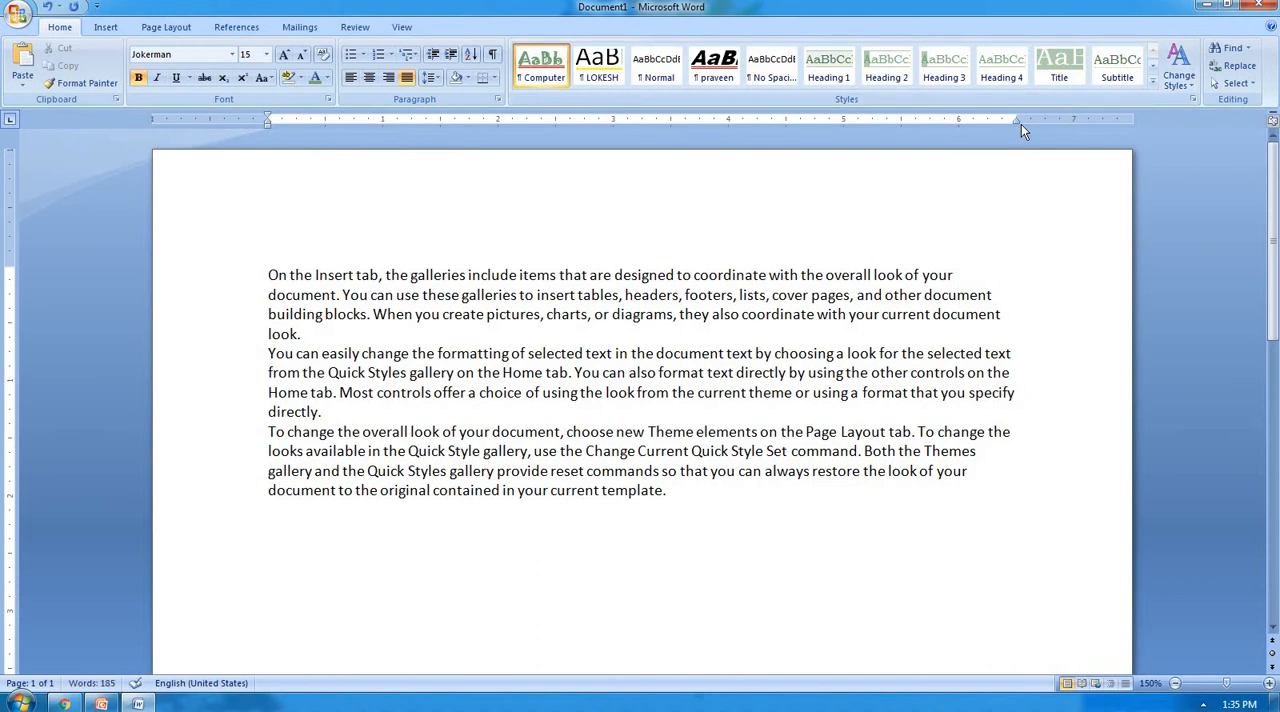
Check the Quick Styles of a new blank document for the Computer style and close that document.
{"action": "key", "text": "ctrl+n"}
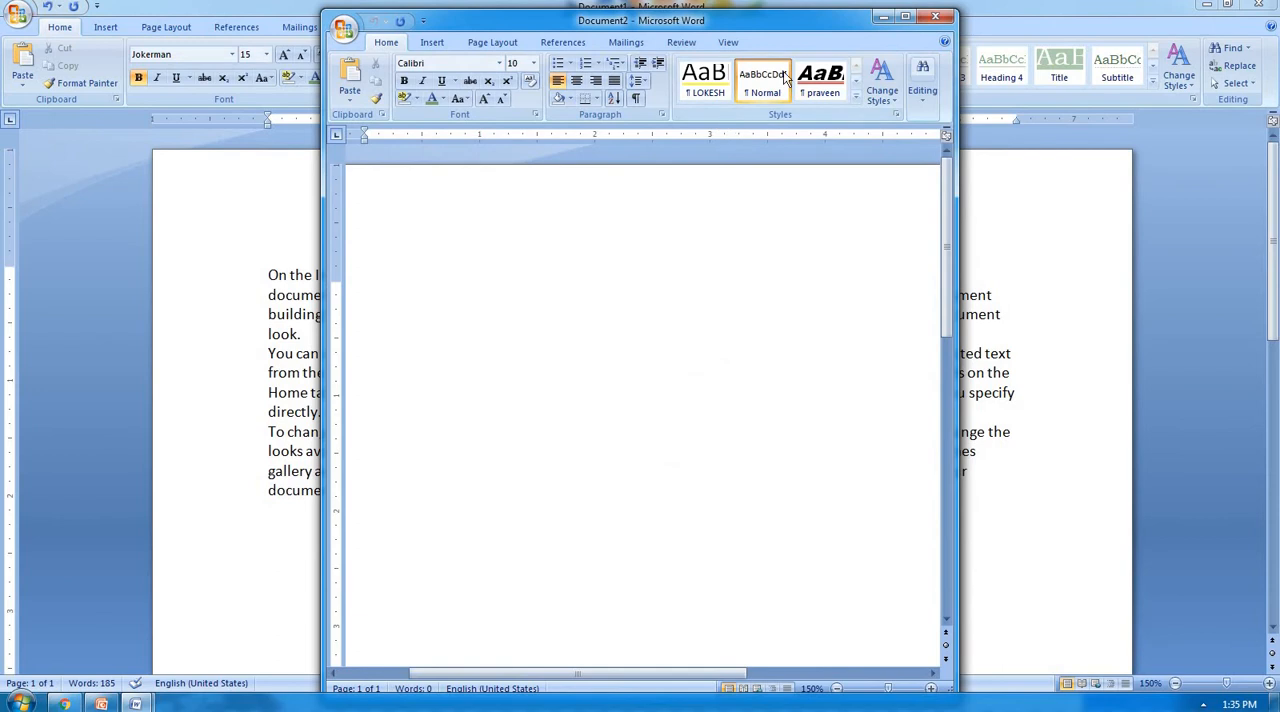
{"action": "left_click", "coordinate": [905, 17]}
{"action": "left_click", "coordinate": [1155, 82]}
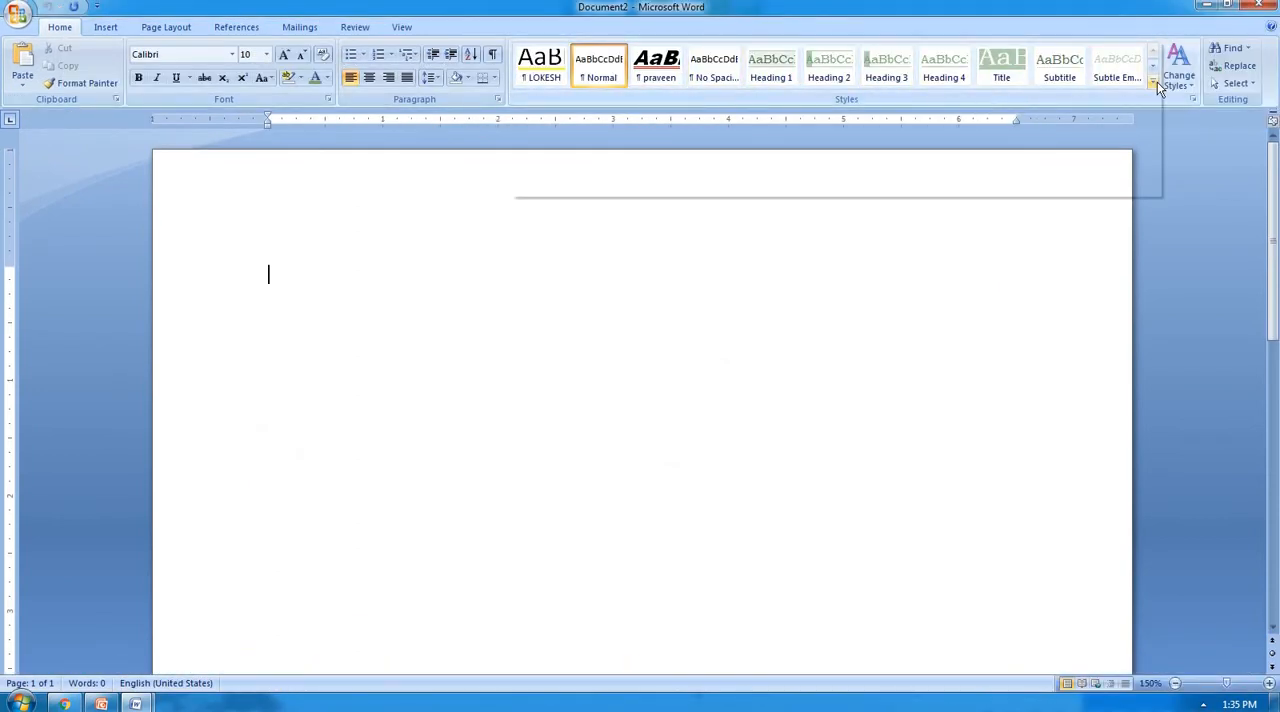
{"action": "left_click", "coordinate": [944, 257]}
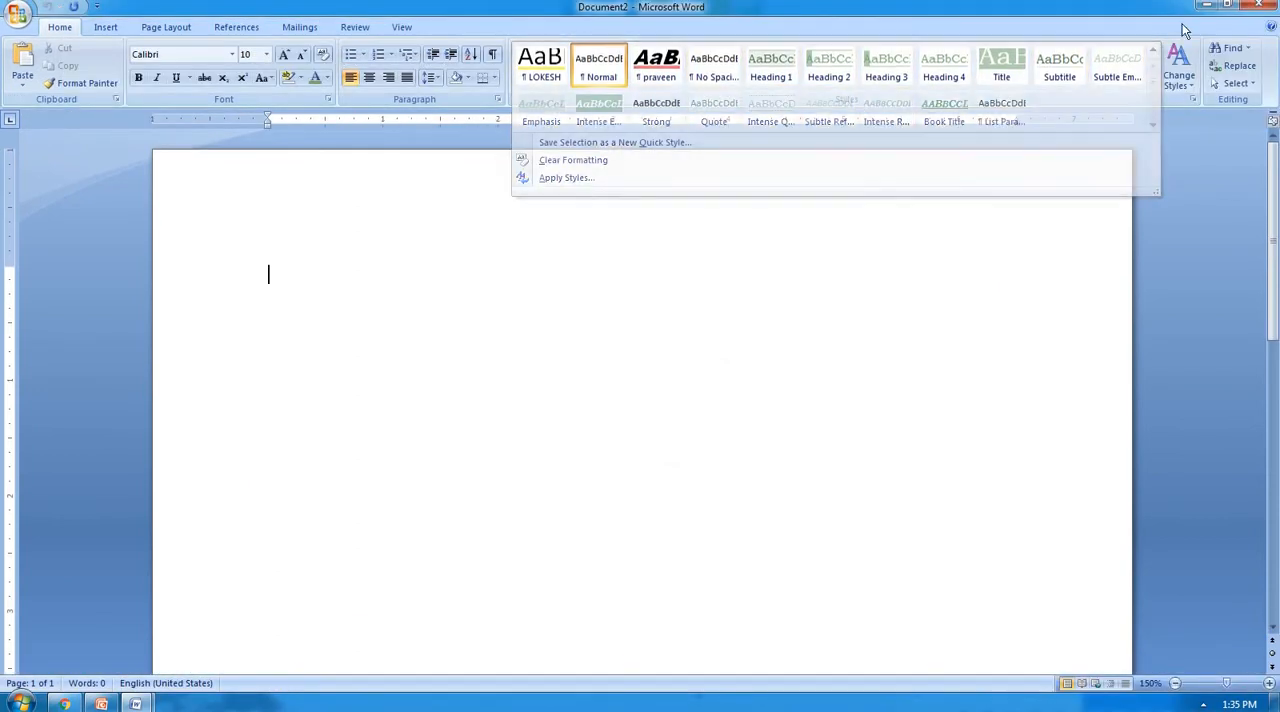
{"action": "left_click", "coordinate": [1259, 6]}
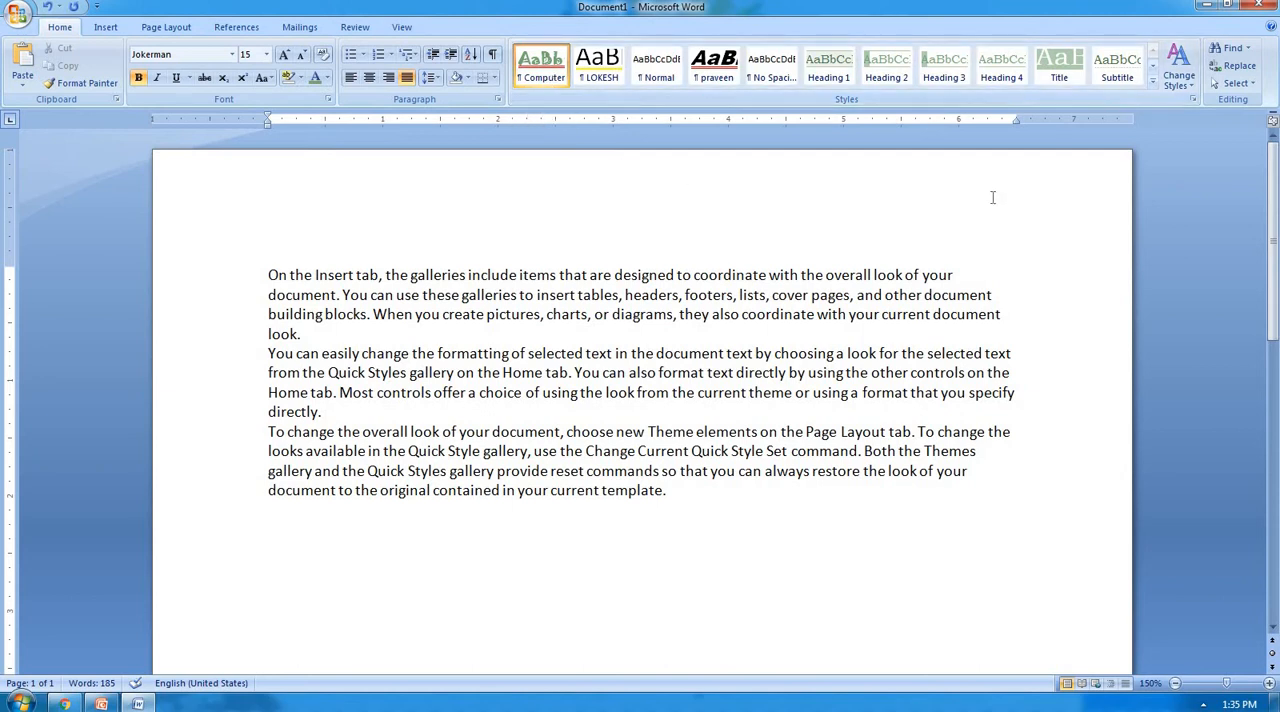
Copy the Computer style from Document1 to the Normal.dotm global template with the Organizer and close the Styles window.
{"action": "left_click", "coordinate": [1193, 102]}
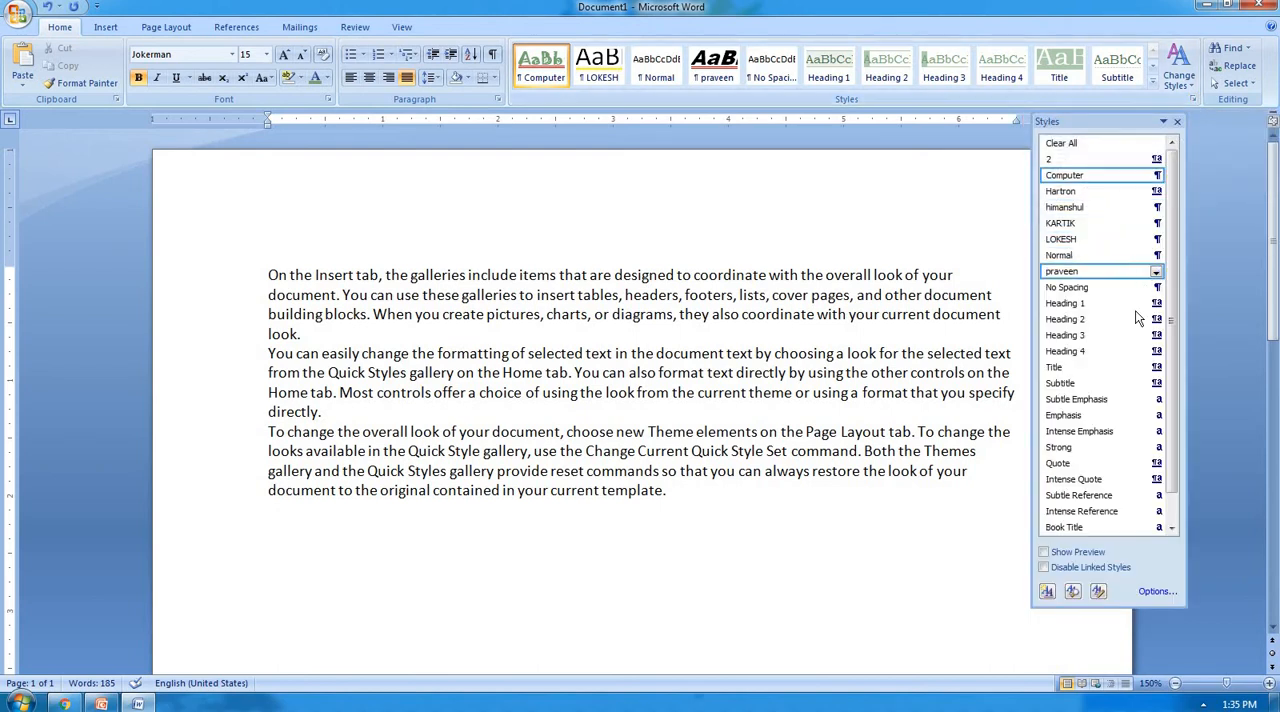
{"action": "left_click", "coordinate": [1098, 592]}
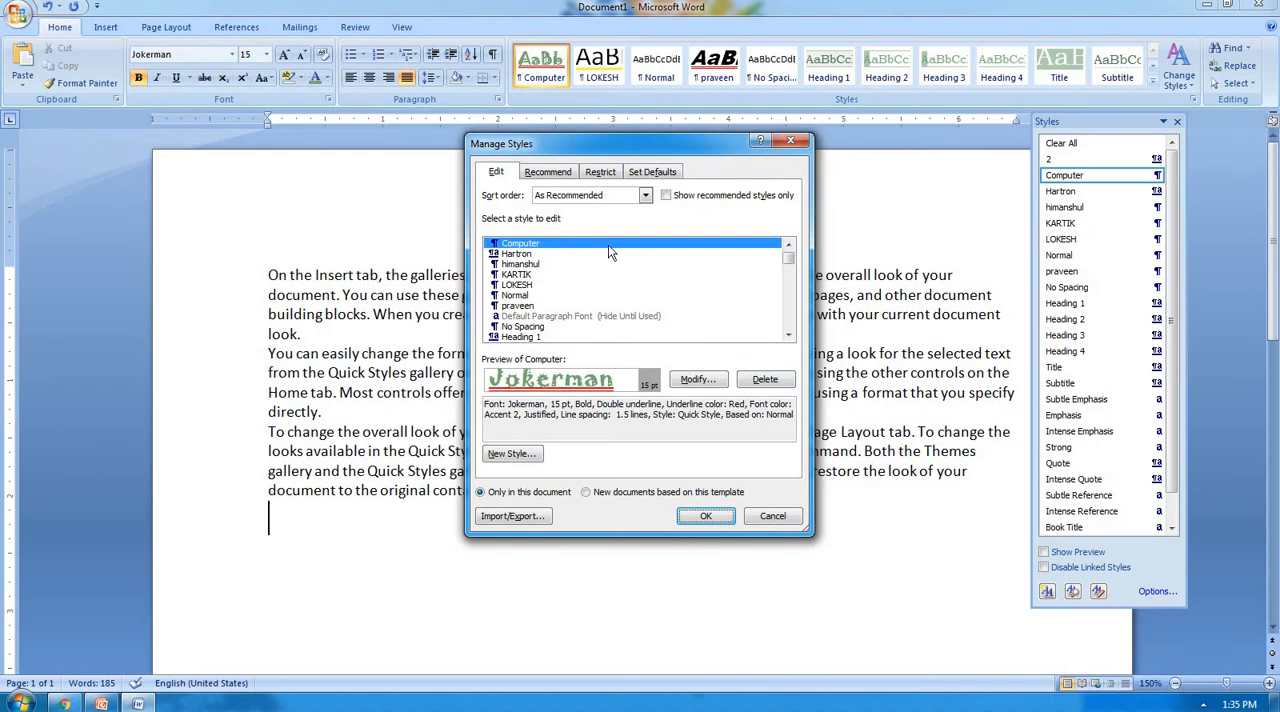
{"action": "left_click", "coordinate": [514, 516]}
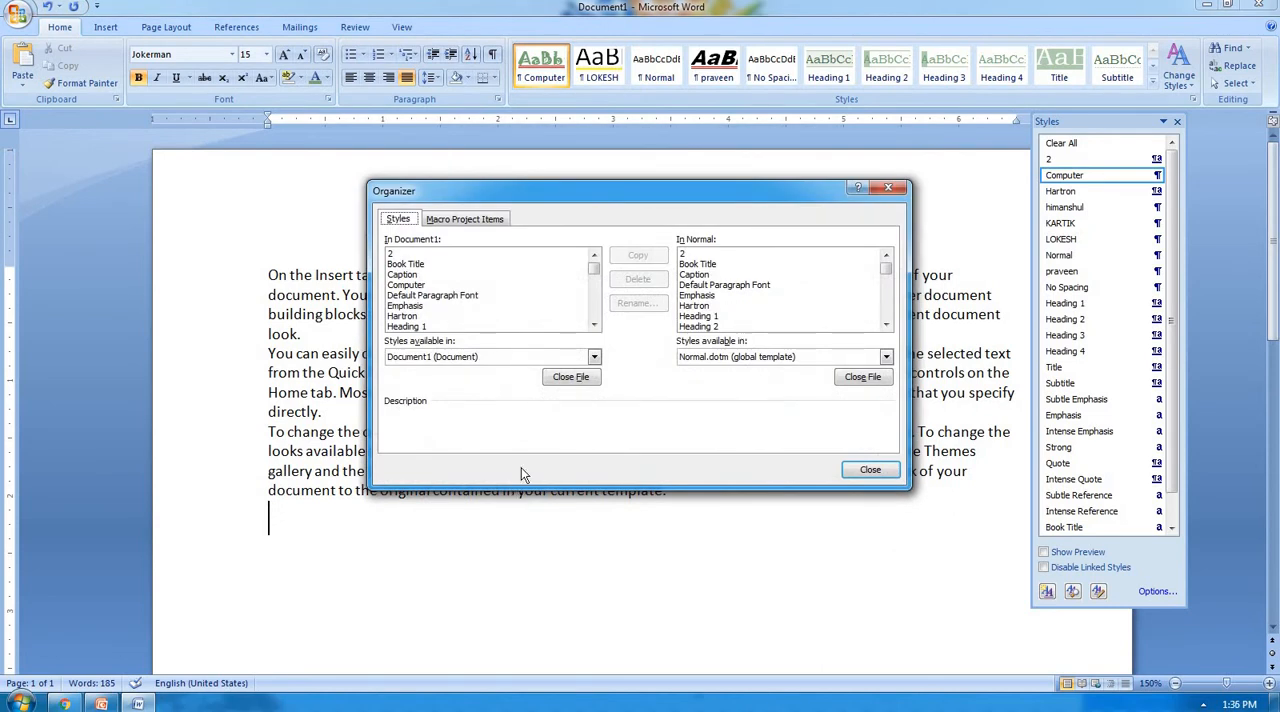
{"action": "left_click", "coordinate": [405, 286]}
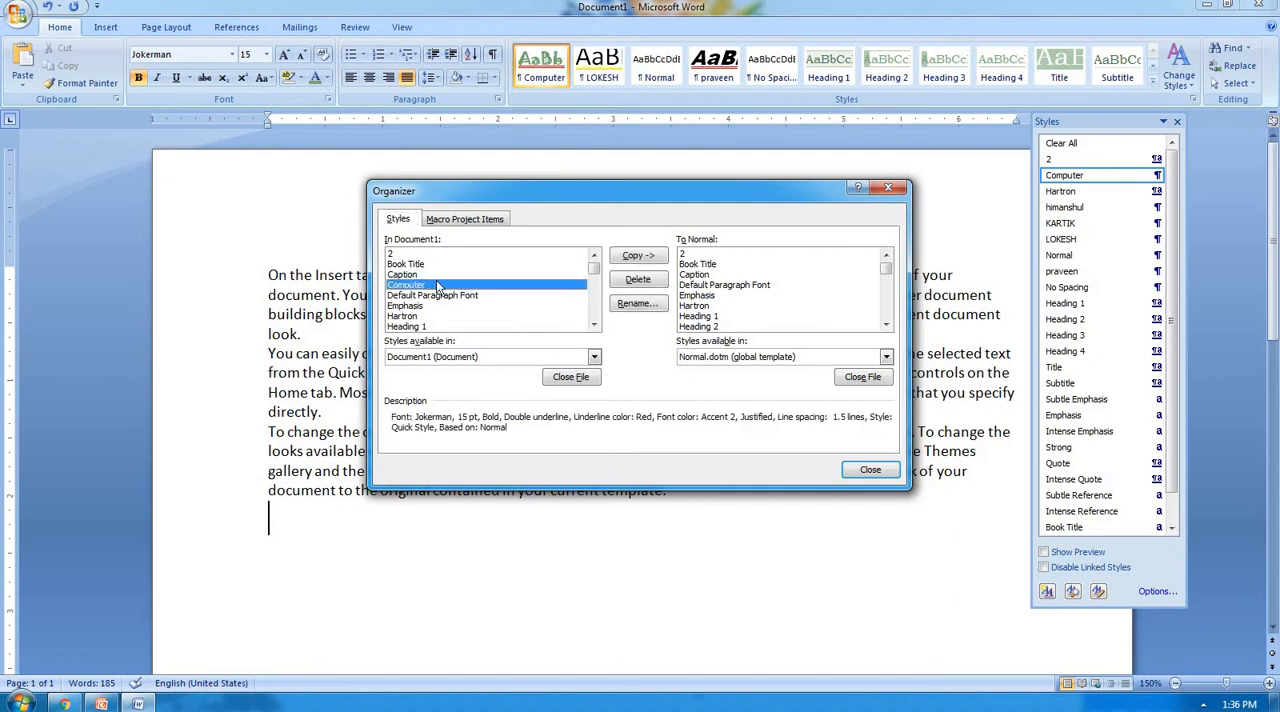
{"action": "left_click", "coordinate": [634, 258]}
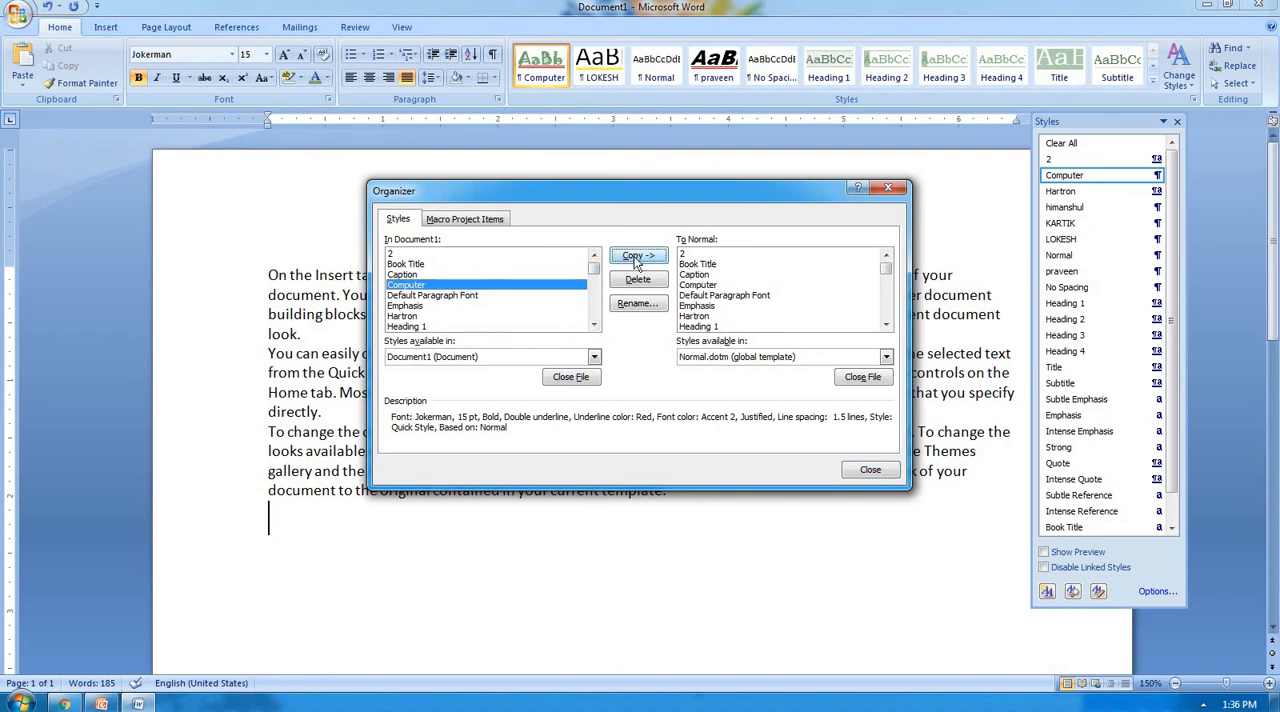
{"action": "left_click", "coordinate": [870, 470]}
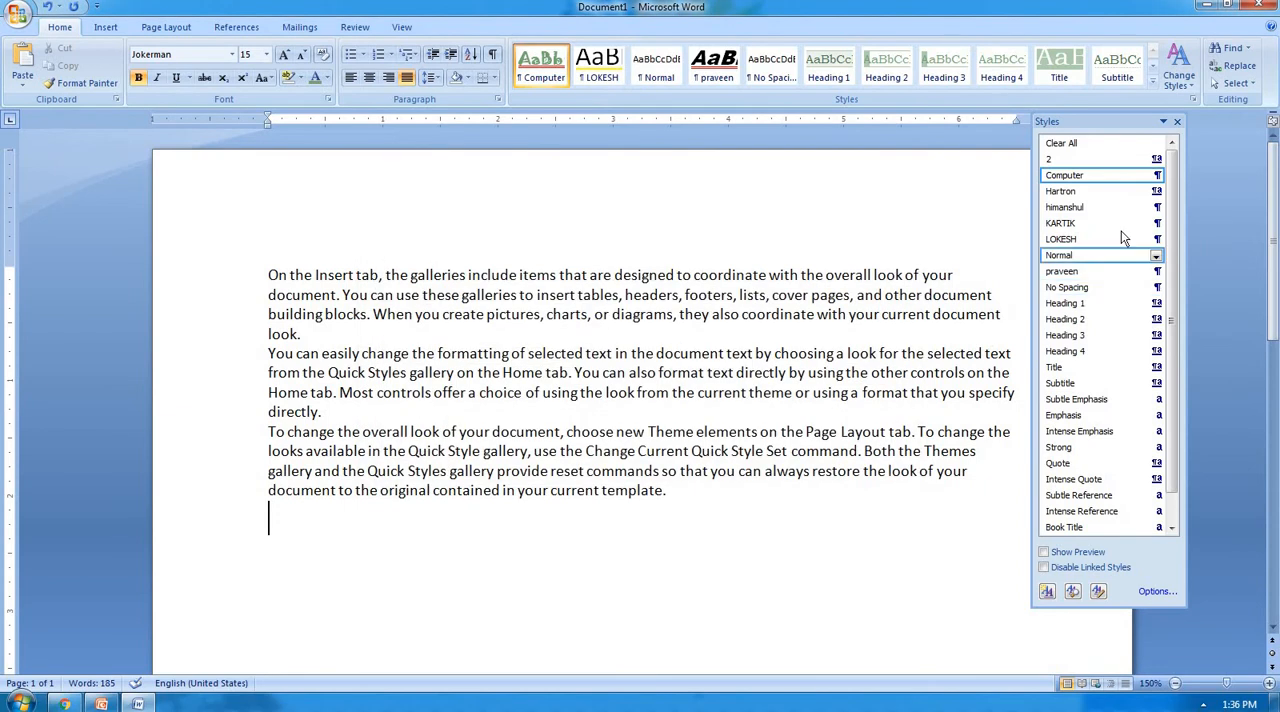
{"action": "left_click", "coordinate": [1177, 122]}
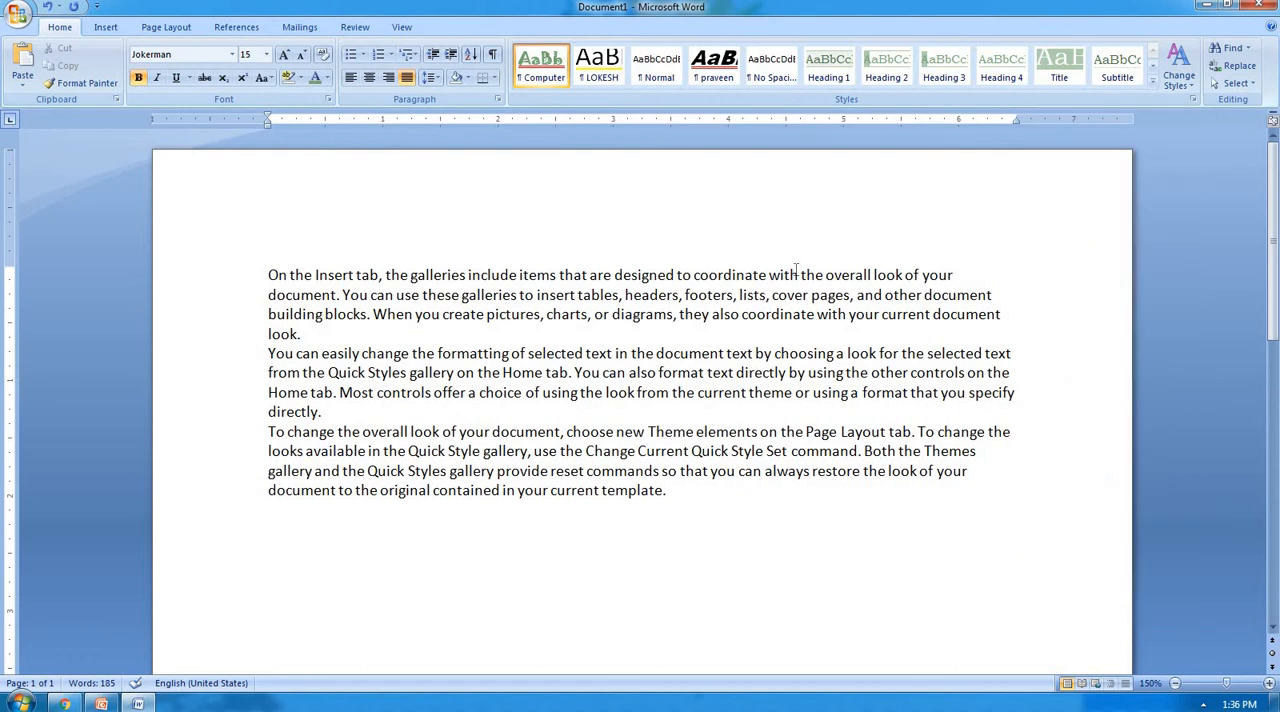
Create a new blank document, maximize it and apply the Computer style to its empty first line.
{"action": "key", "text": "ctrl+n"}
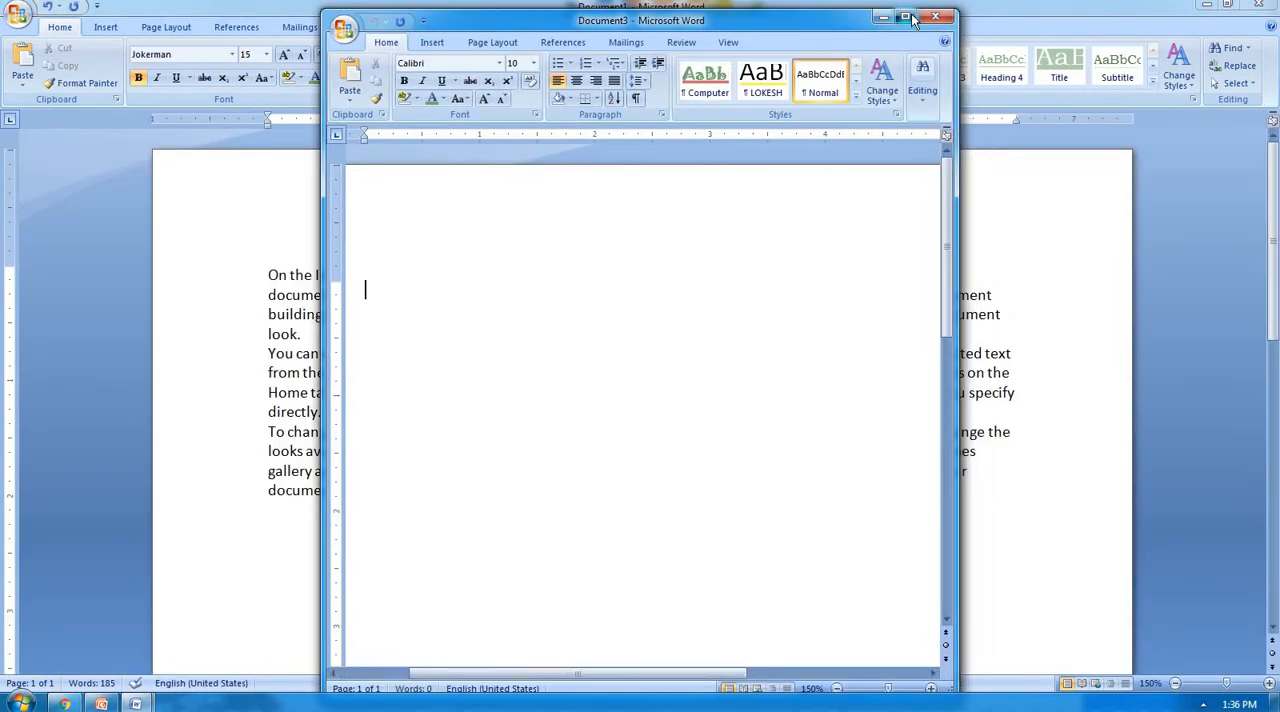
{"action": "left_click", "coordinate": [908, 18]}
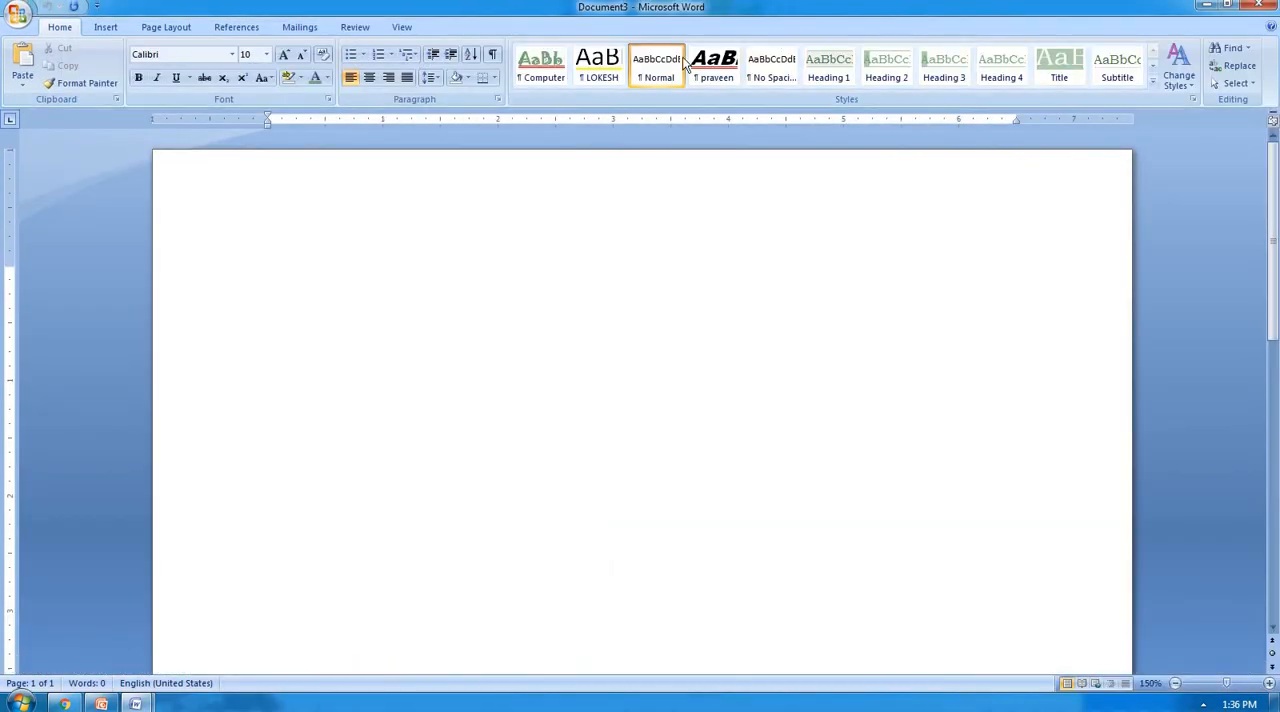
{"action": "left_click", "coordinate": [560, 78]}
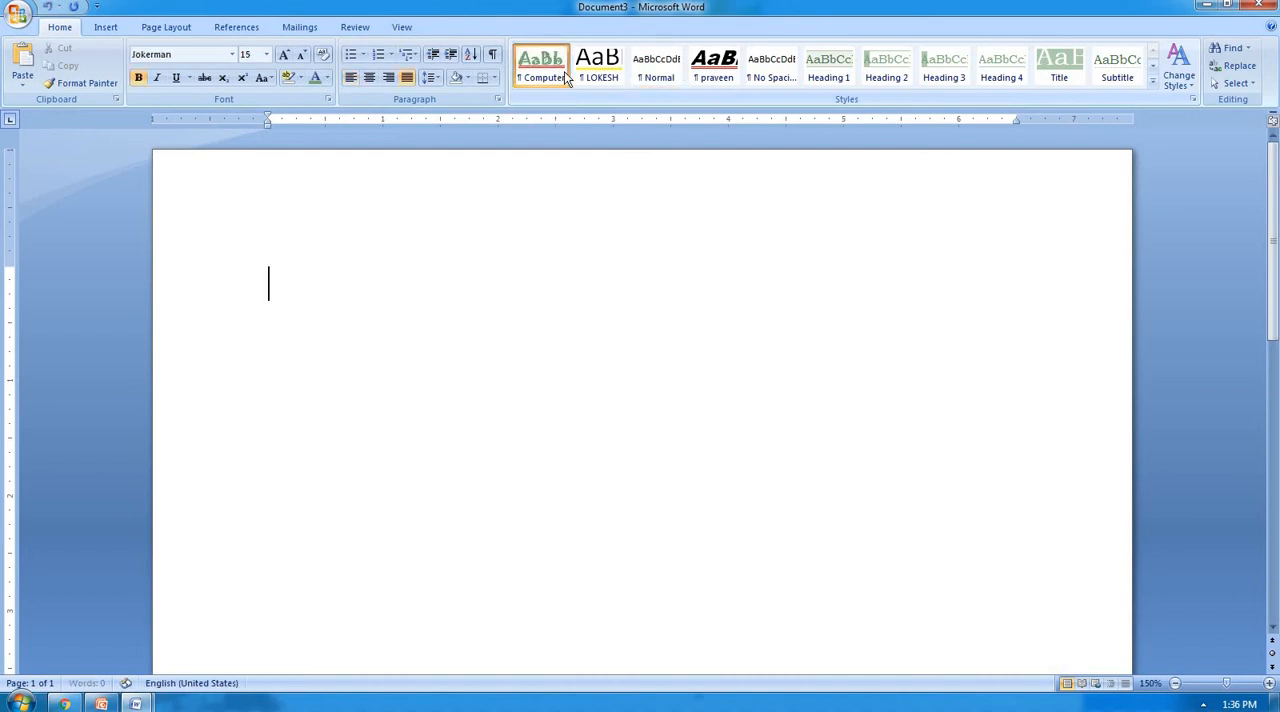
Delete the Computer style from the Normal.dotm global template with the Organizer and close the Styles window.
{"action": "left_click", "coordinate": [1192, 99]}
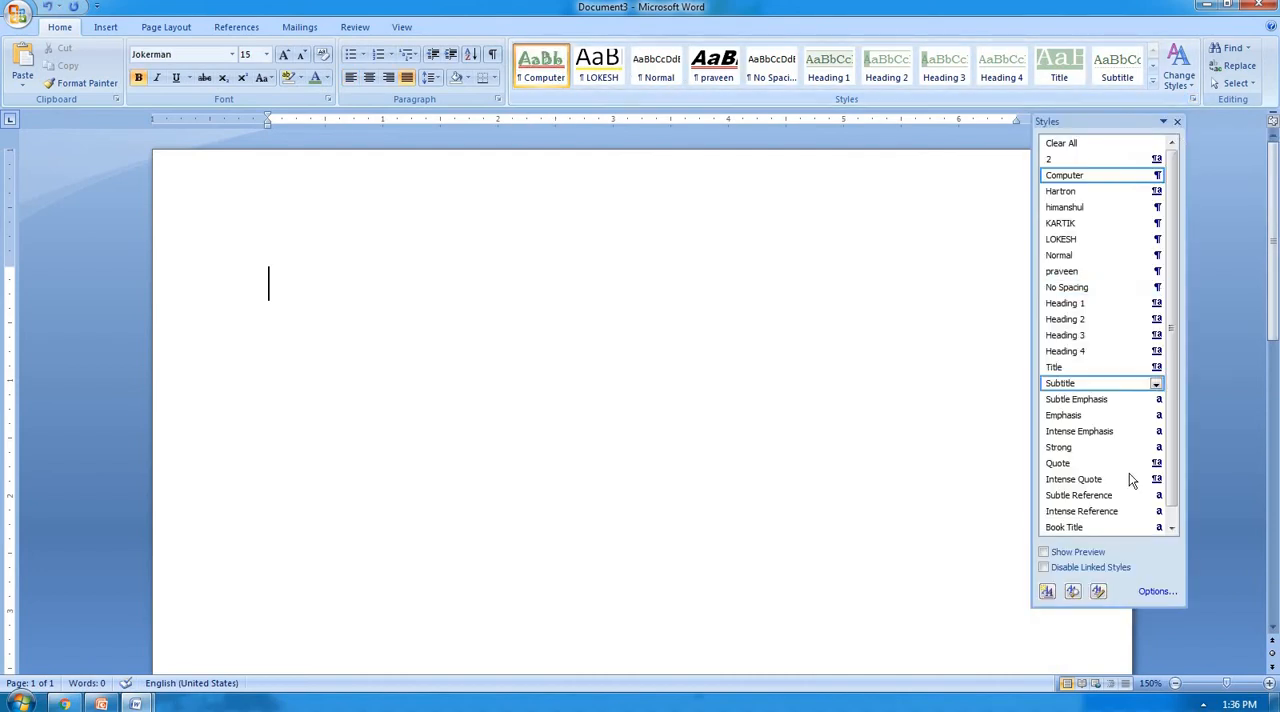
{"action": "left_click", "coordinate": [1099, 593]}
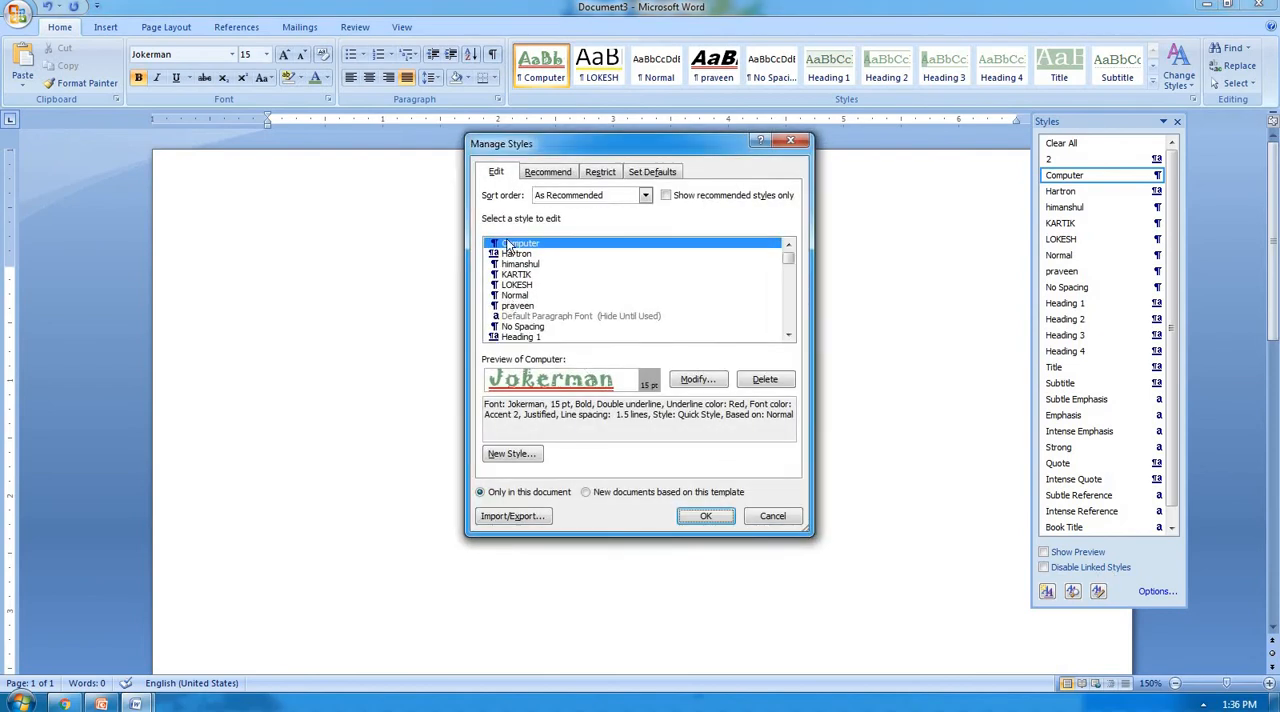
{"action": "left_click", "coordinate": [489, 523]}
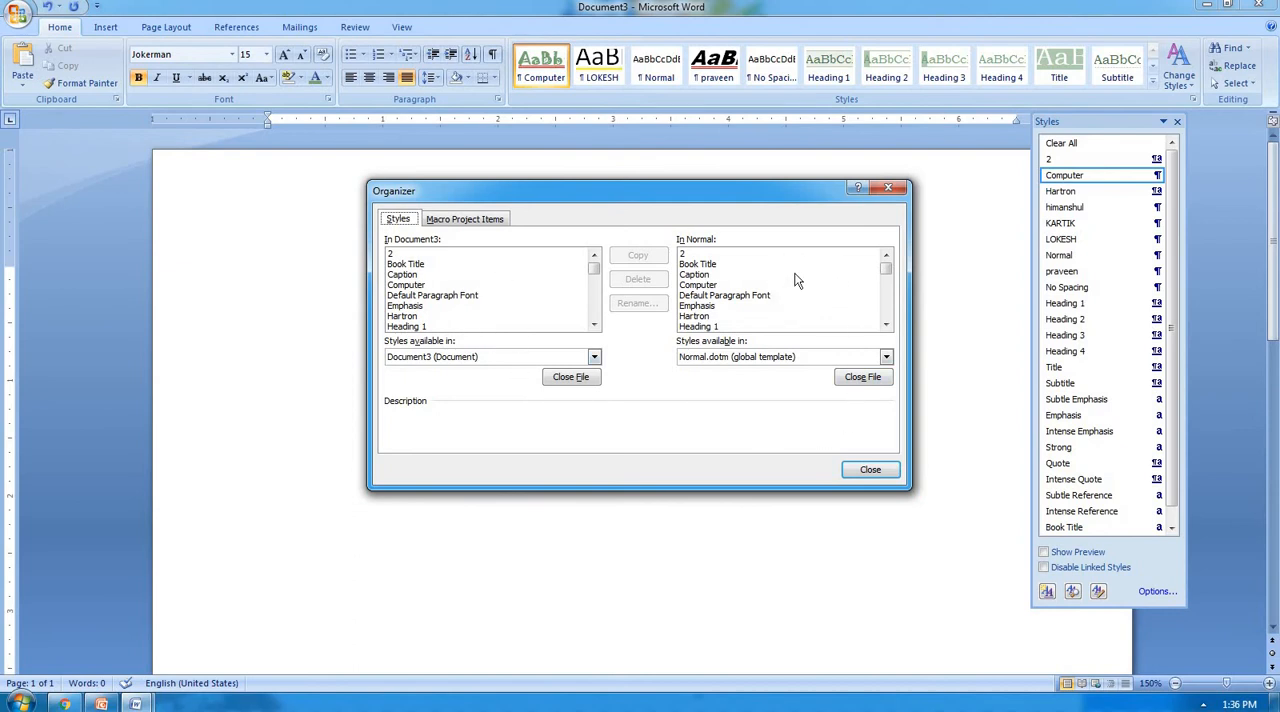
{"action": "left_click", "coordinate": [705, 287]}
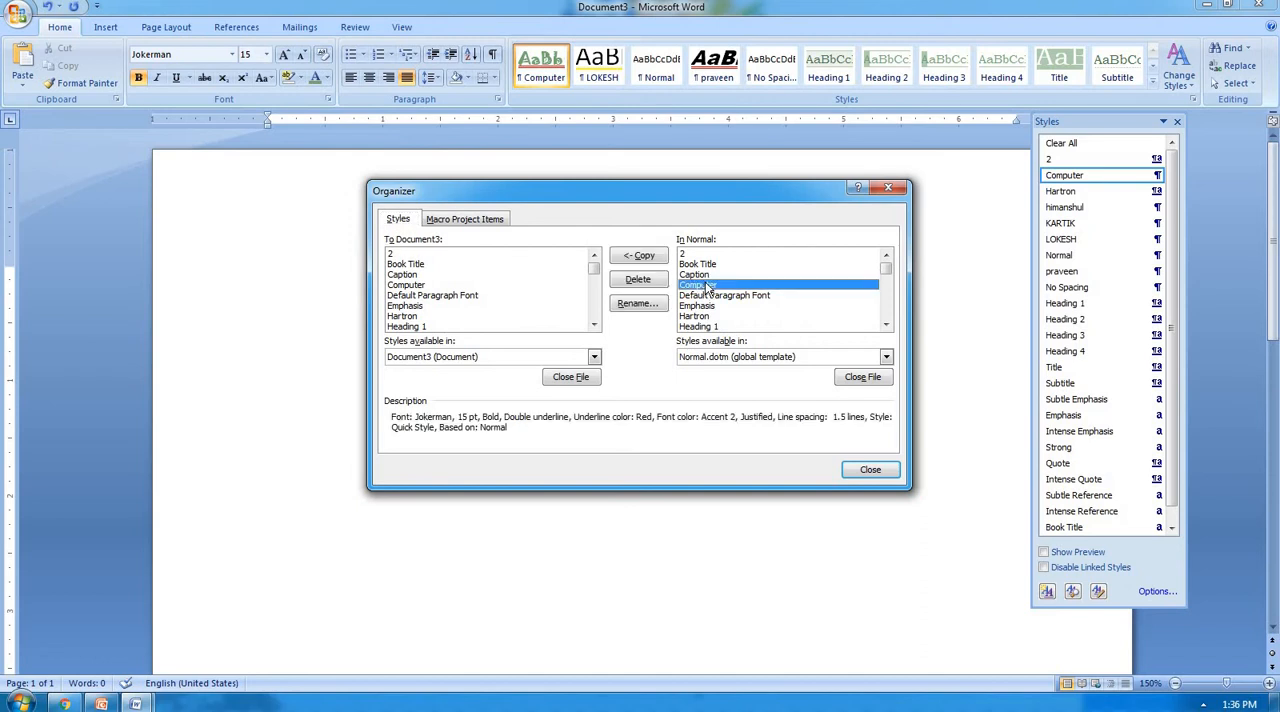
{"action": "left_click", "coordinate": [640, 281]}
{"action": "left_click", "coordinate": [516, 394]}
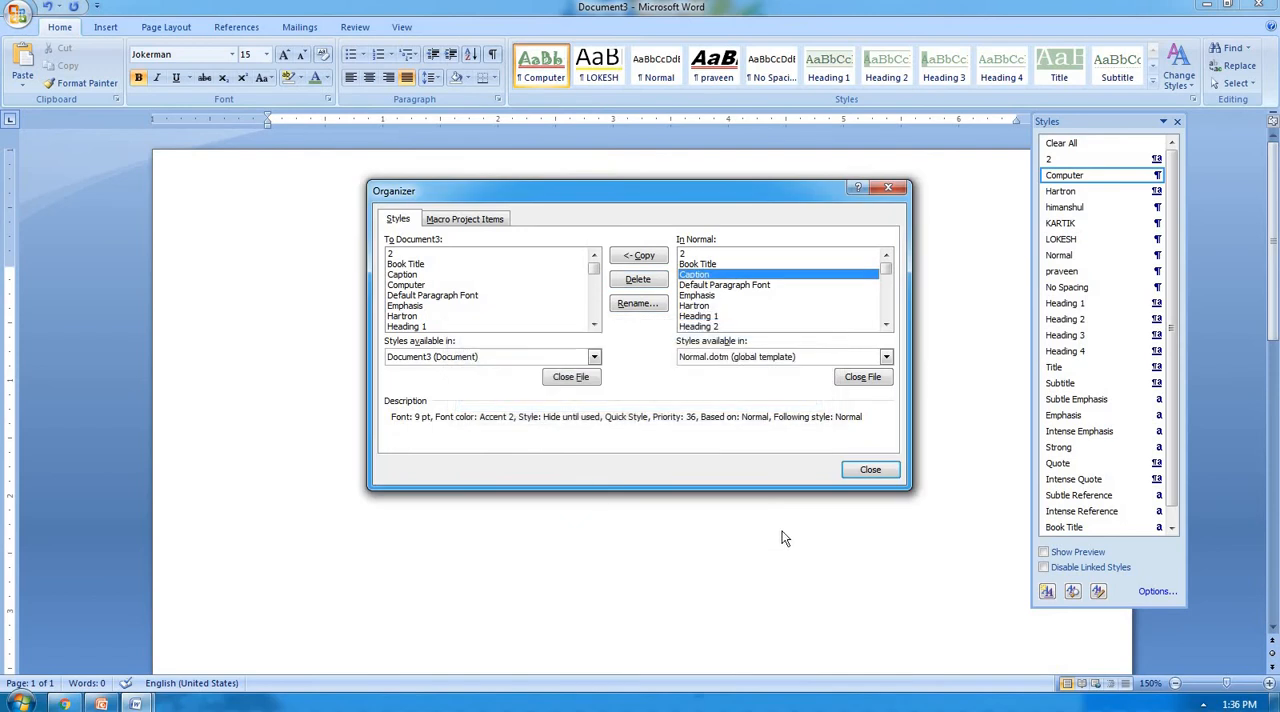
{"action": "left_click", "coordinate": [866, 470]}
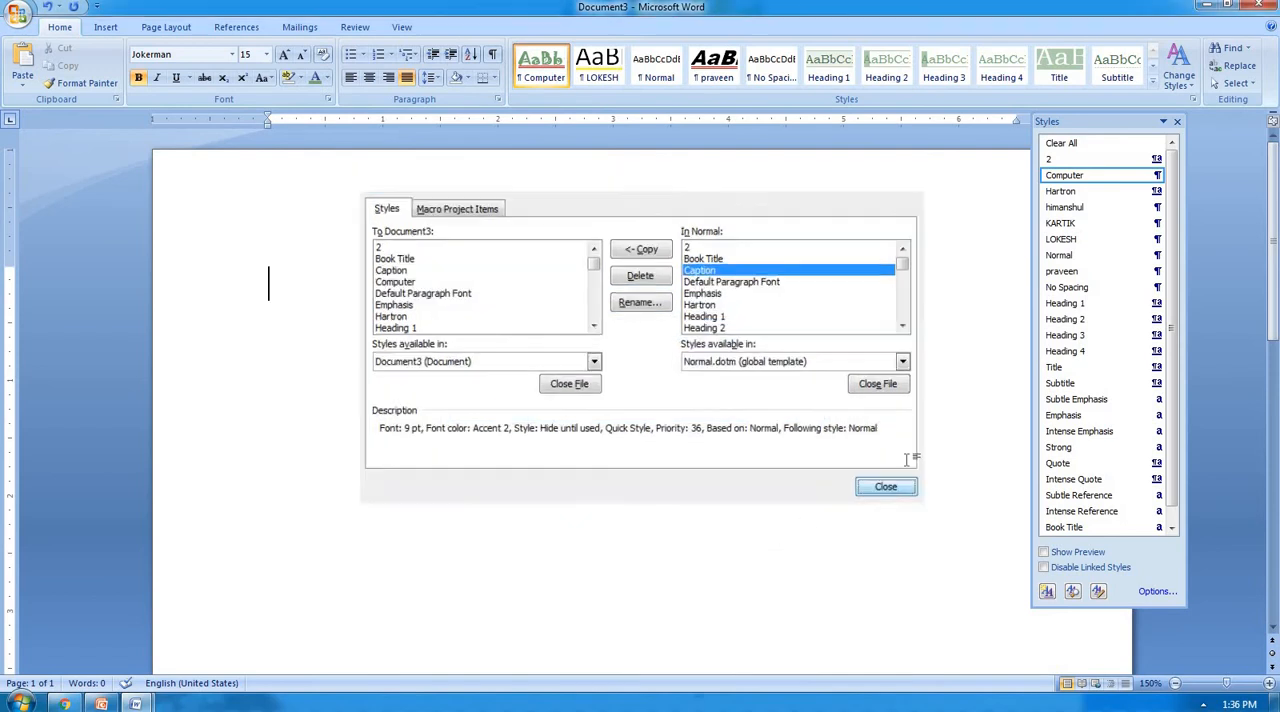
{"action": "left_click", "coordinate": [1176, 121]}
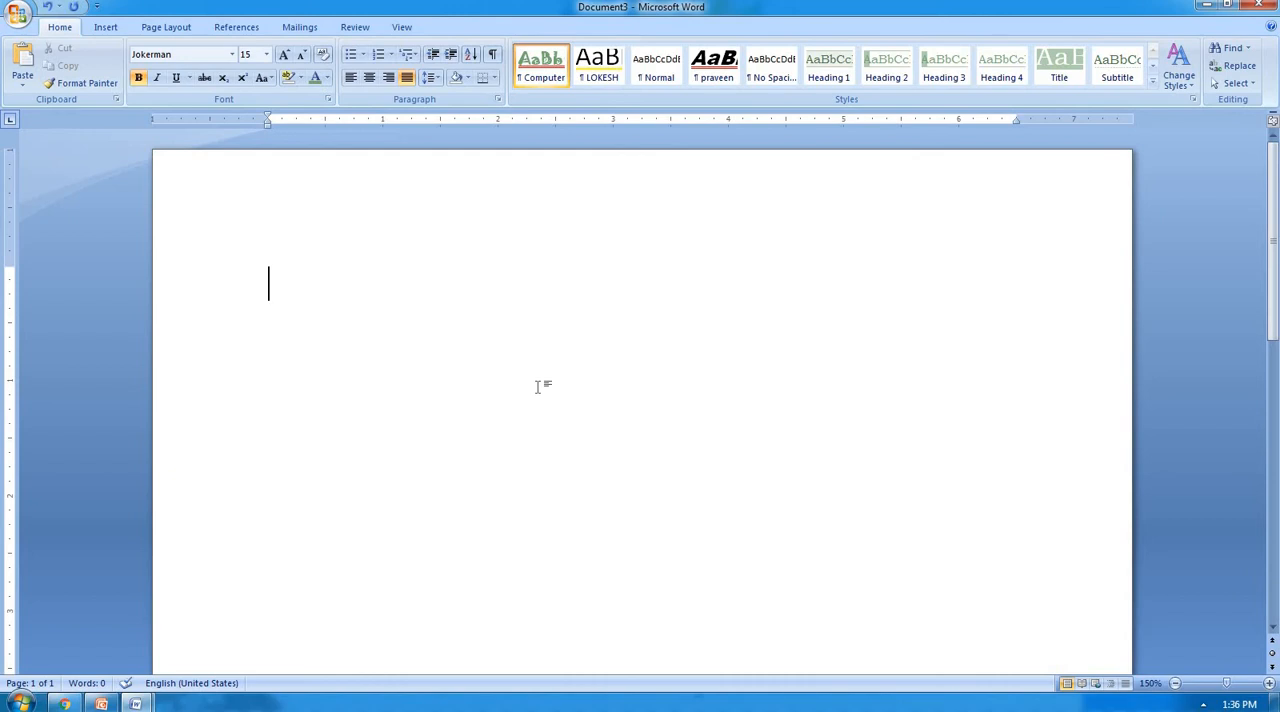
Create another blank document, maximize it and check its full Quick Styles gallery for the Computer style.
{"action": "key", "text": "ctrl+n"}
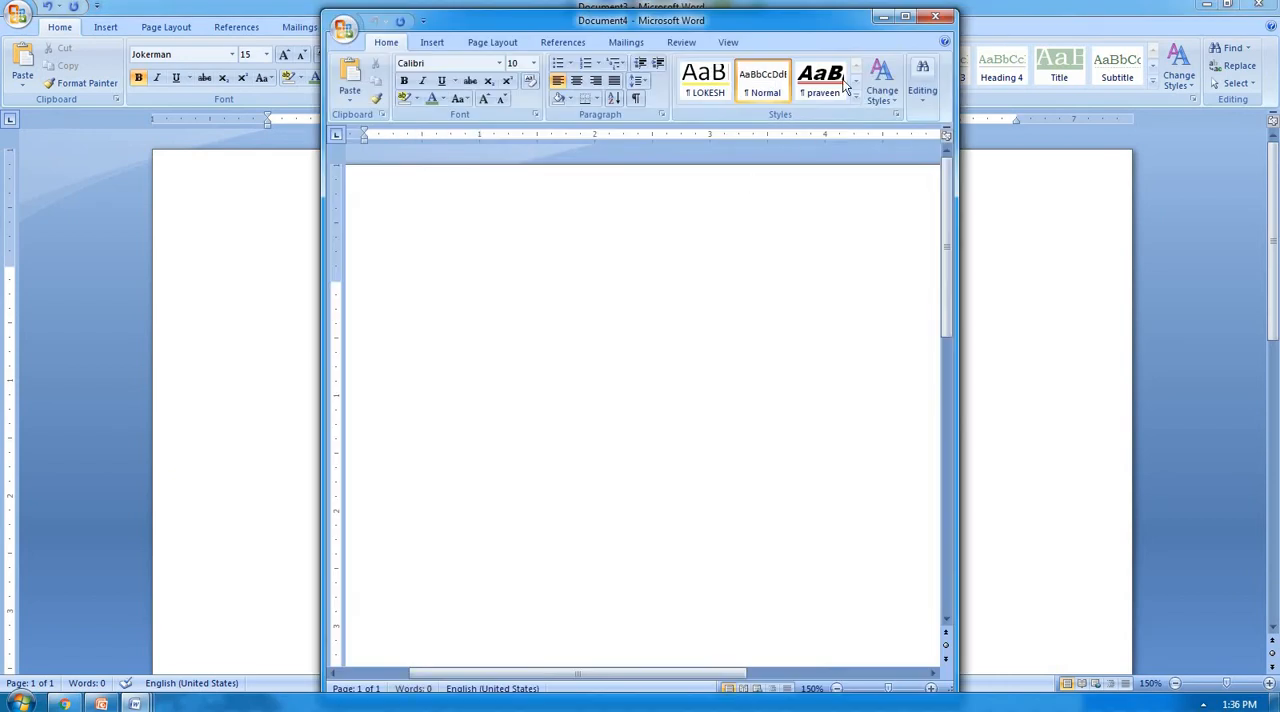
{"action": "left_click", "coordinate": [905, 17]}
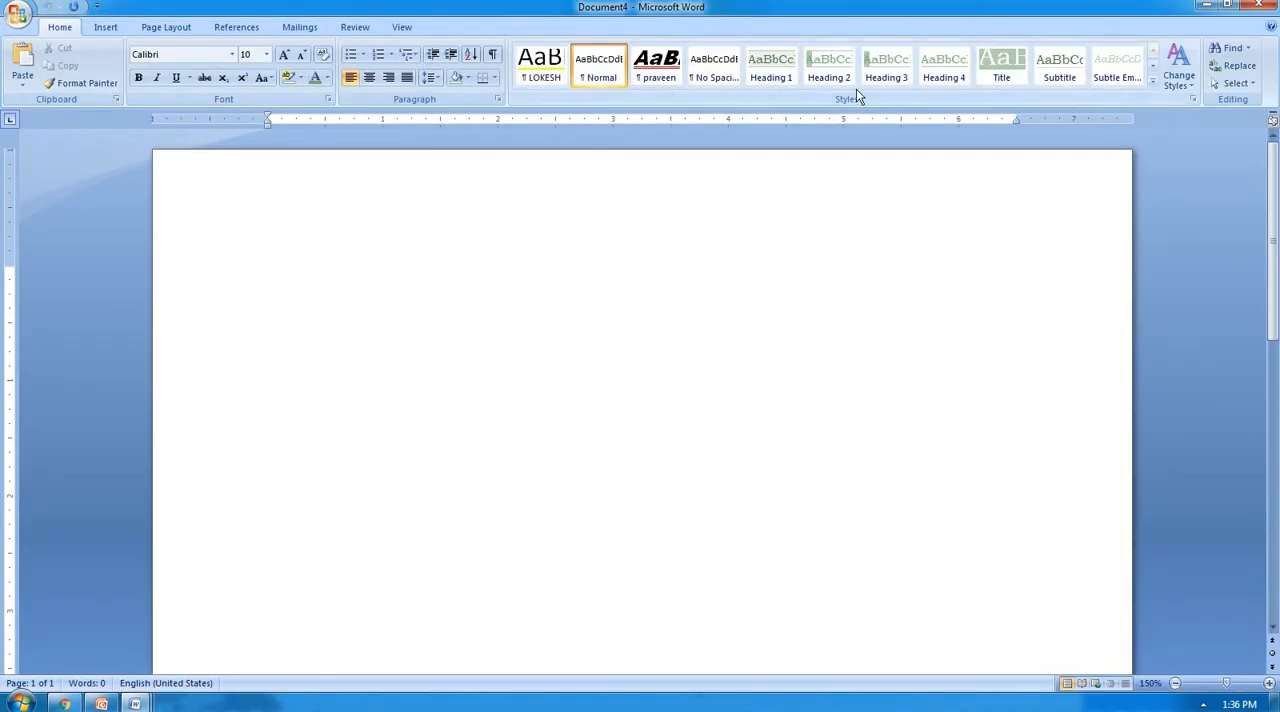
{"action": "left_click", "coordinate": [1153, 85]}
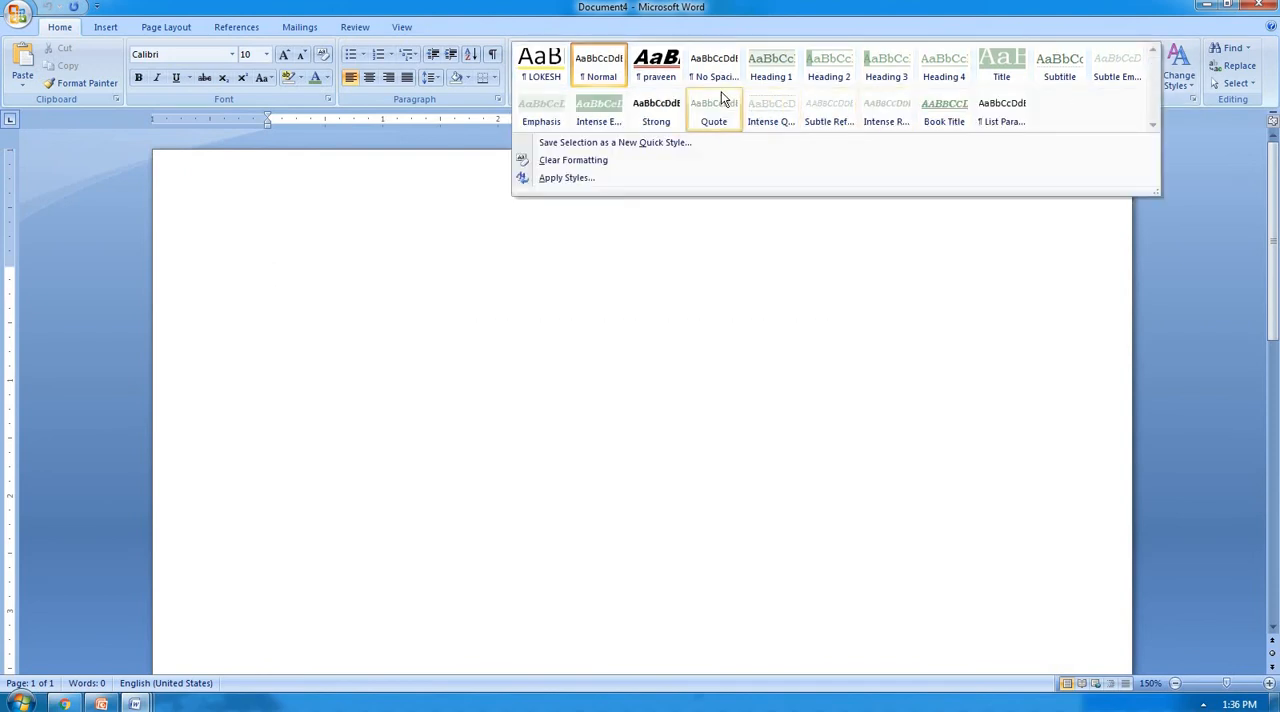
{"action": "left_click", "coordinate": [765, 290]}
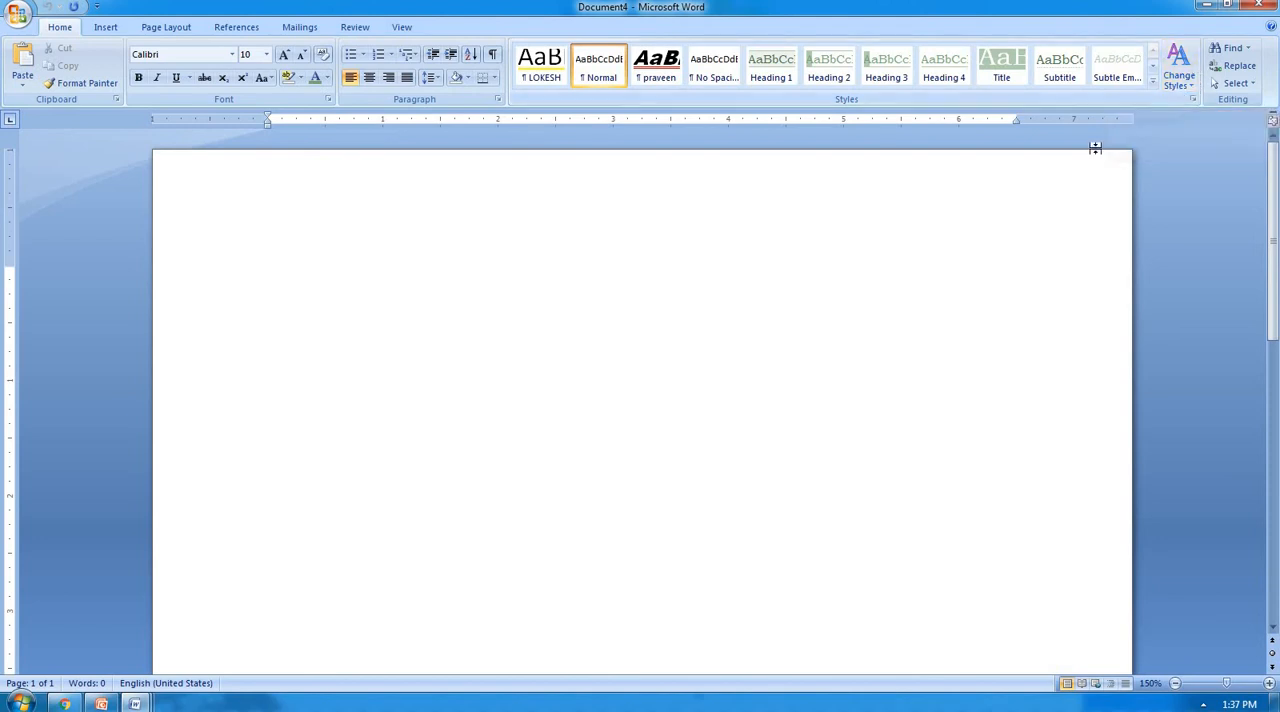
{"action": "left_click", "coordinate": [1181, 87]}
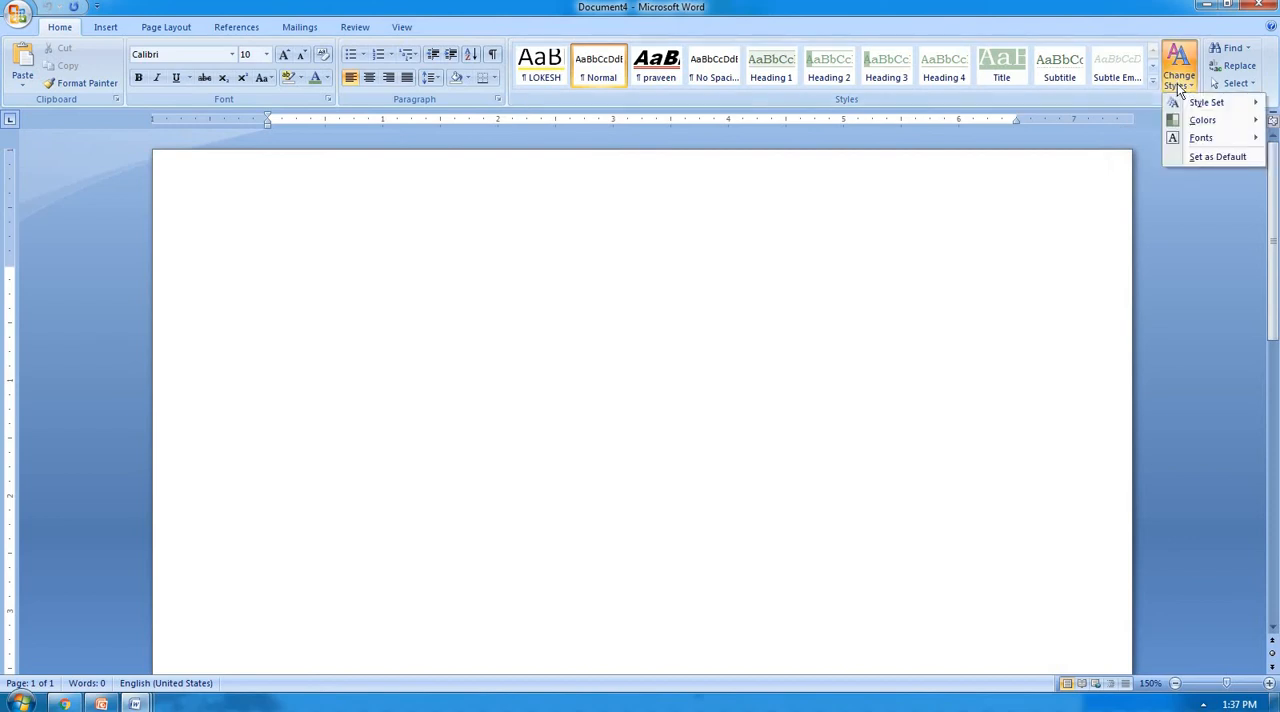
{"action": "mouse_move", "coordinate": [1196, 110]}
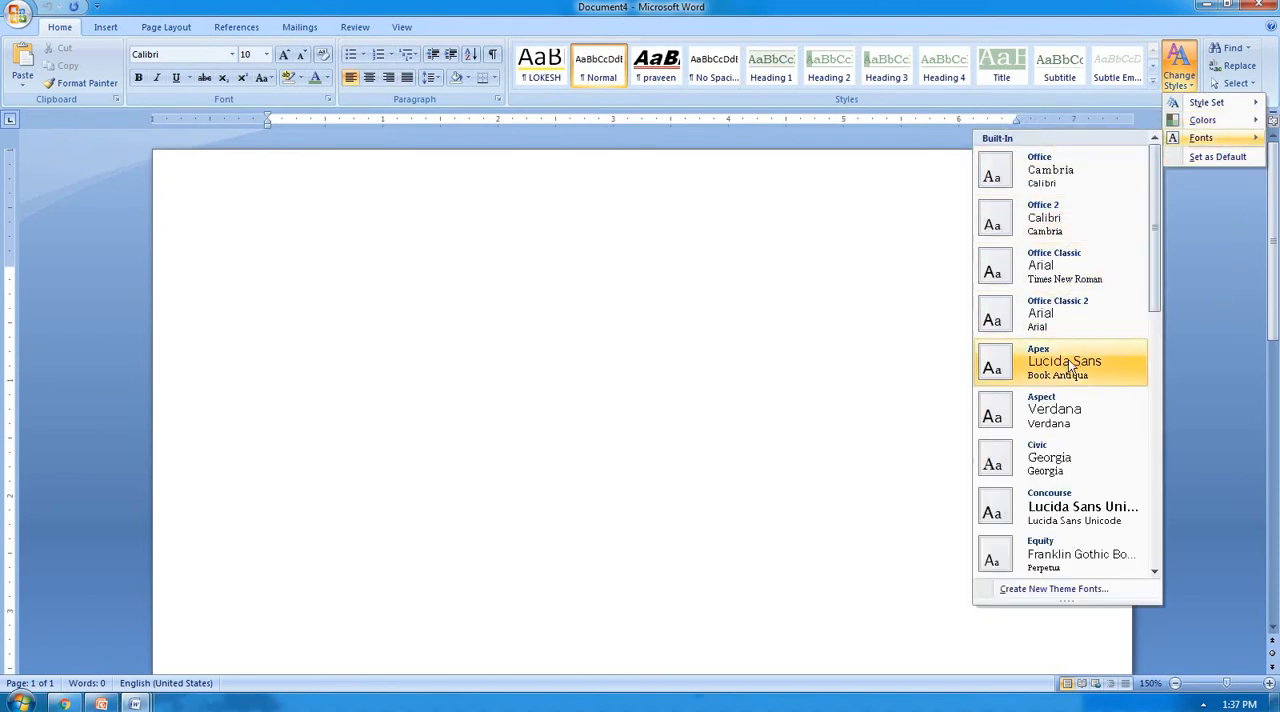
{"action": "left_click", "coordinate": [686, 272]}
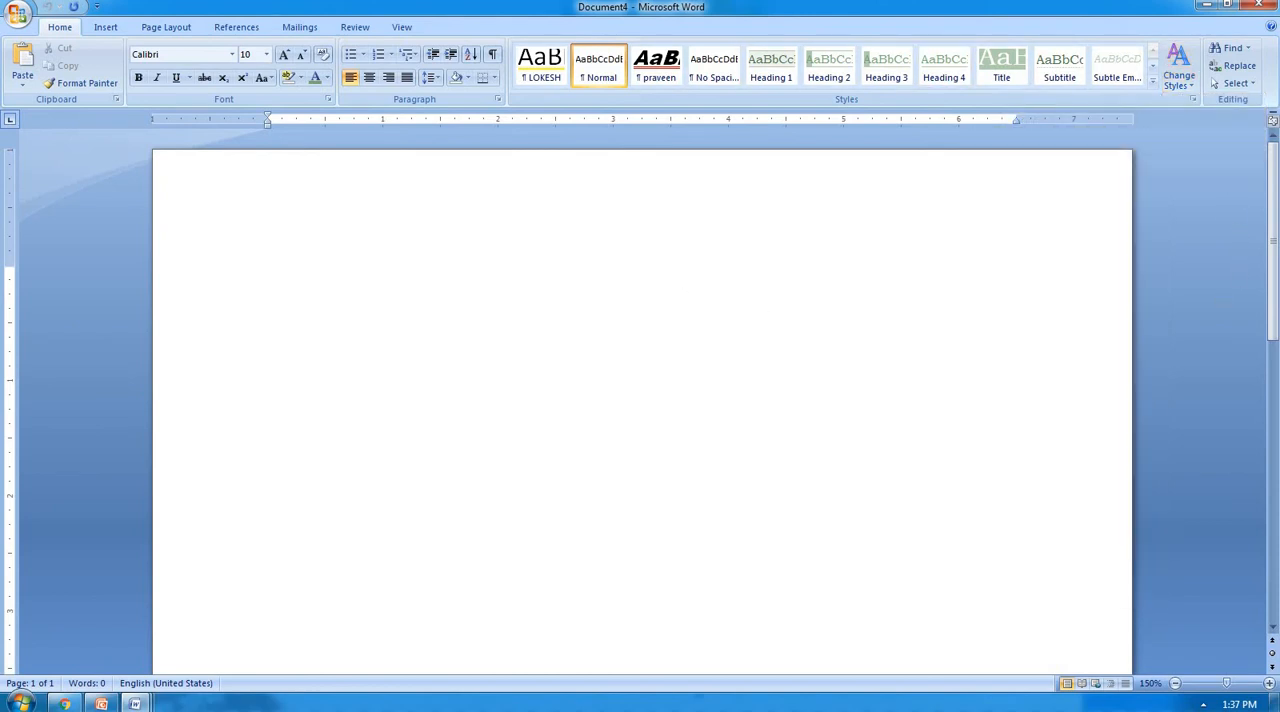
Fill the blank document with sample paragraphs using =rand().
{"action": "type", "text": "=rand("}
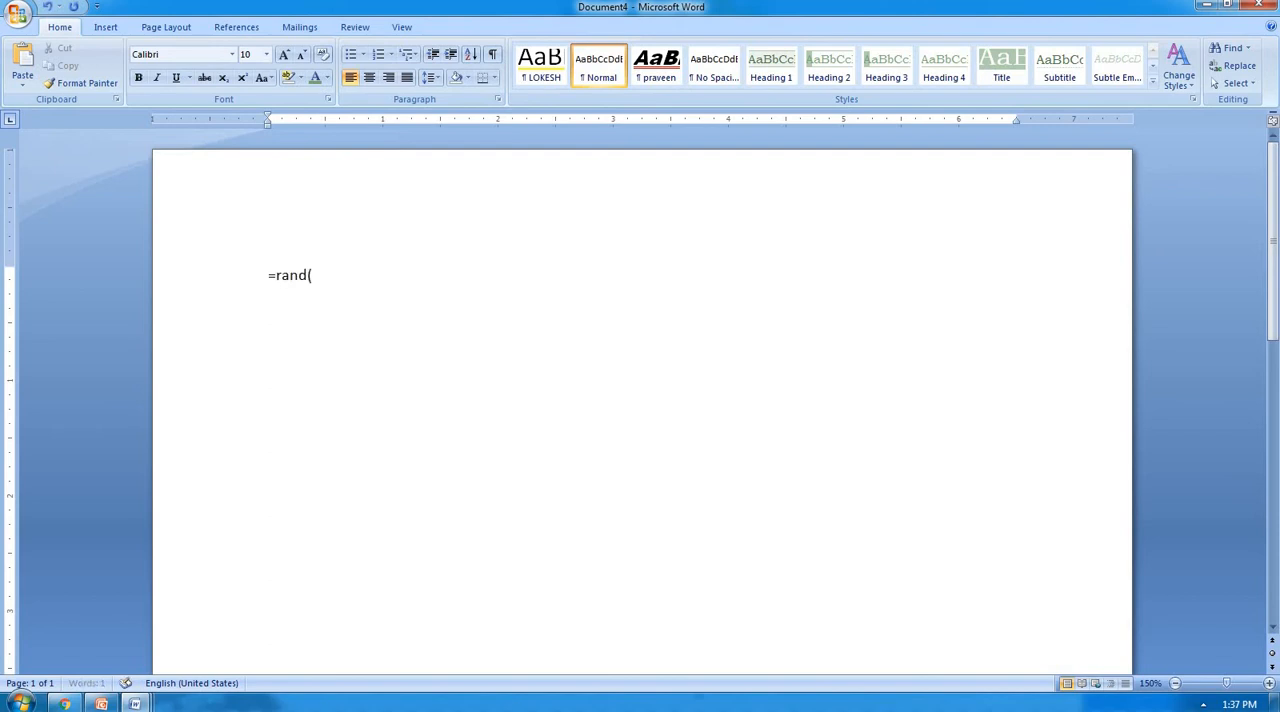
{"action": "type", "text": ")"}
{"action": "key", "text": "Return"}
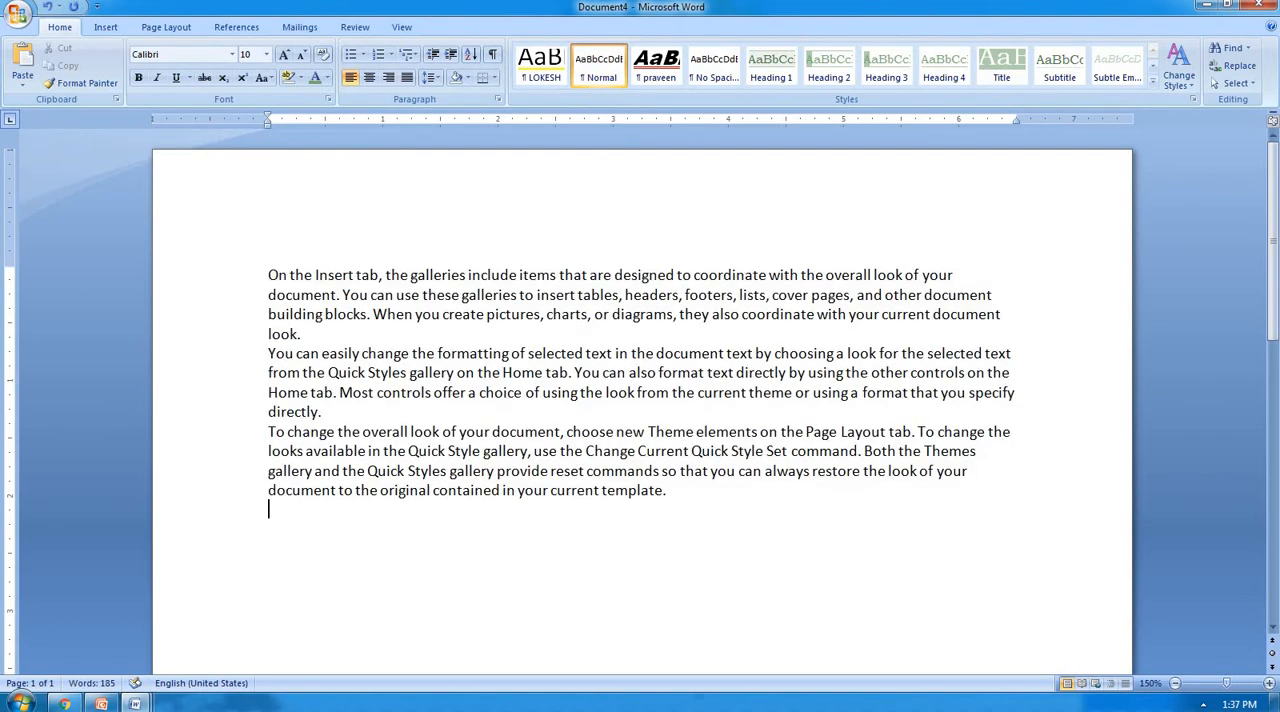
{"action": "left_click", "coordinate": [1178, 70]}
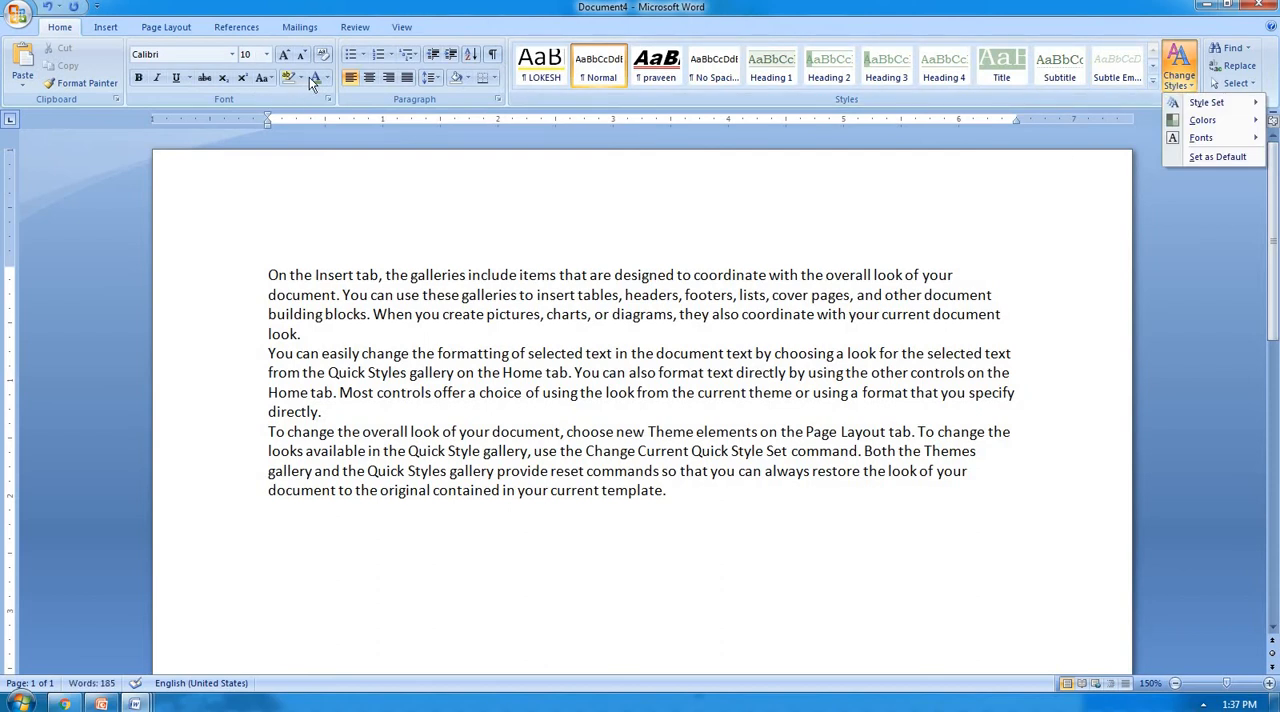
{"action": "mouse_move", "coordinate": [1198, 139]}
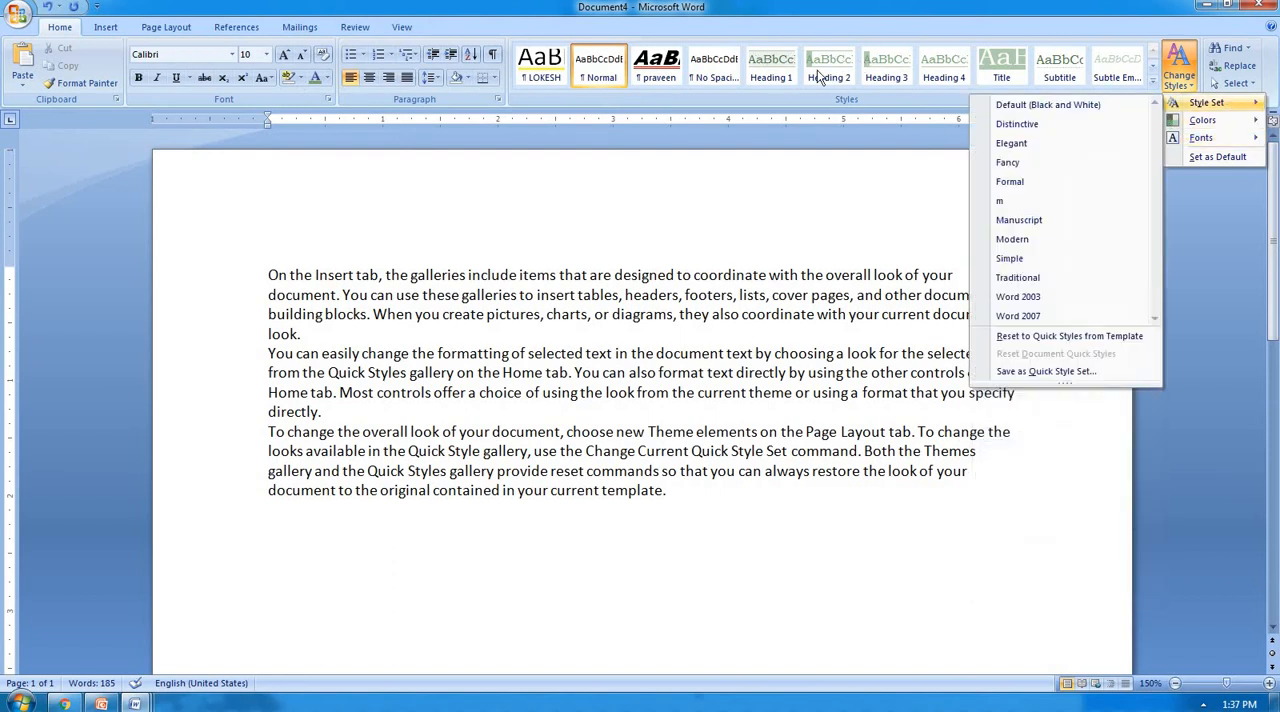
{"action": "left_click", "coordinate": [770, 201]}
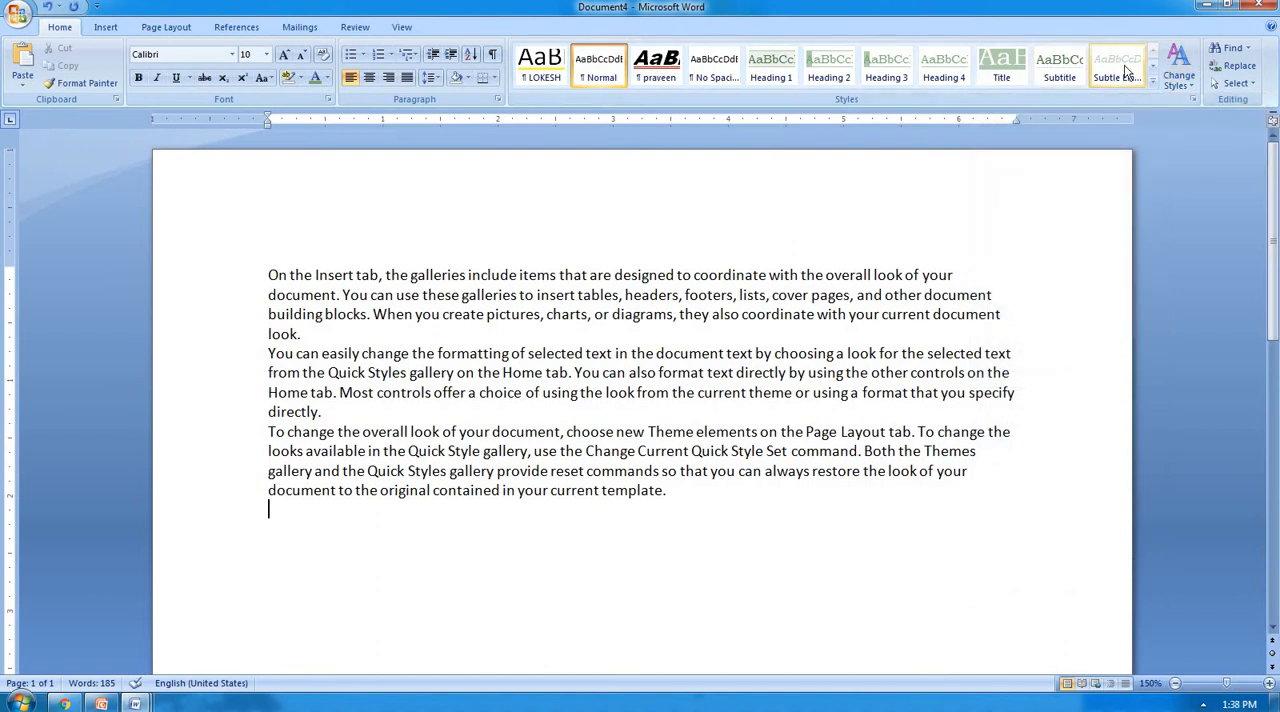
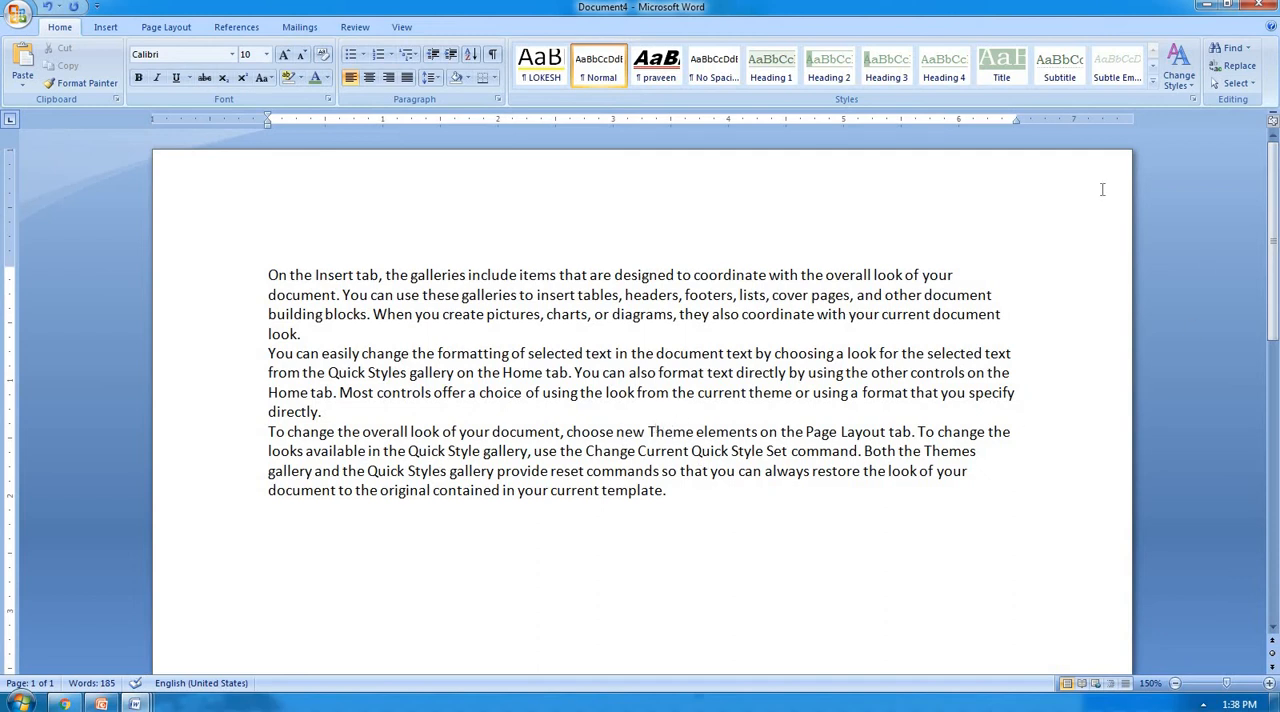
Apply the Verve theme colors to the document and display the theme palette offered for font color.
{"action": "left_click", "coordinate": [1170, 80]}
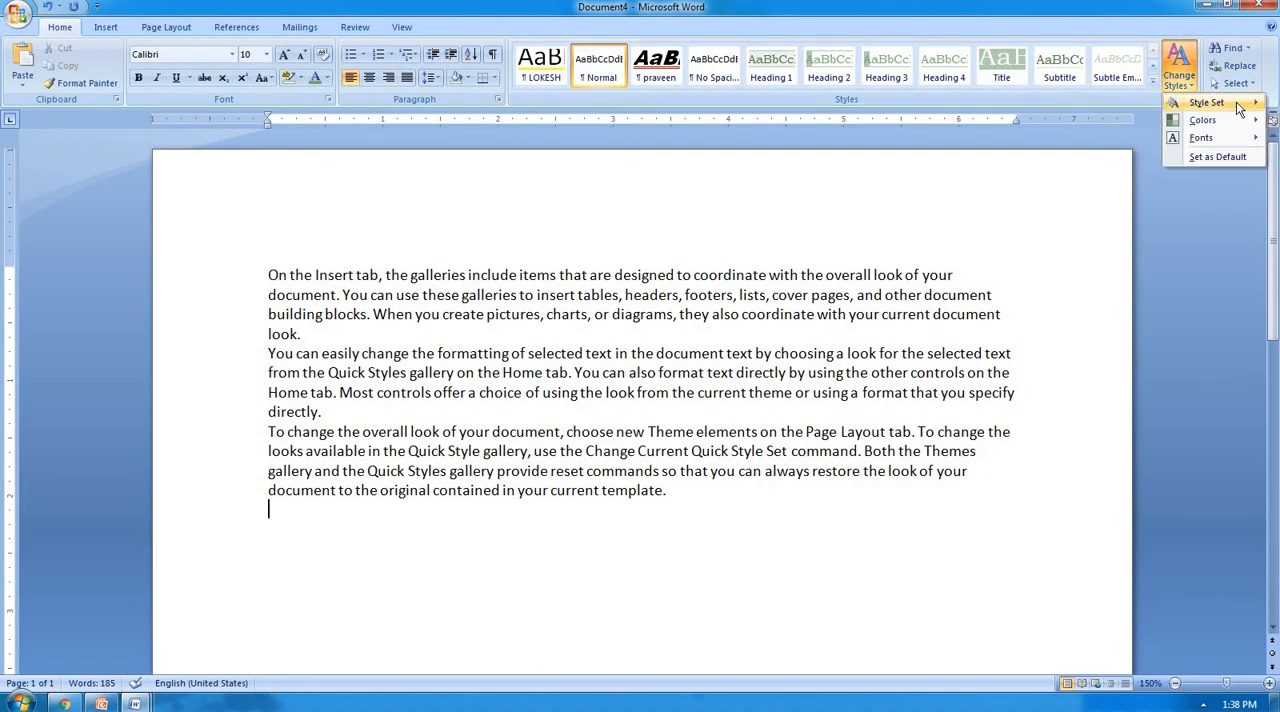
{"action": "mouse_move", "coordinate": [1208, 104]}
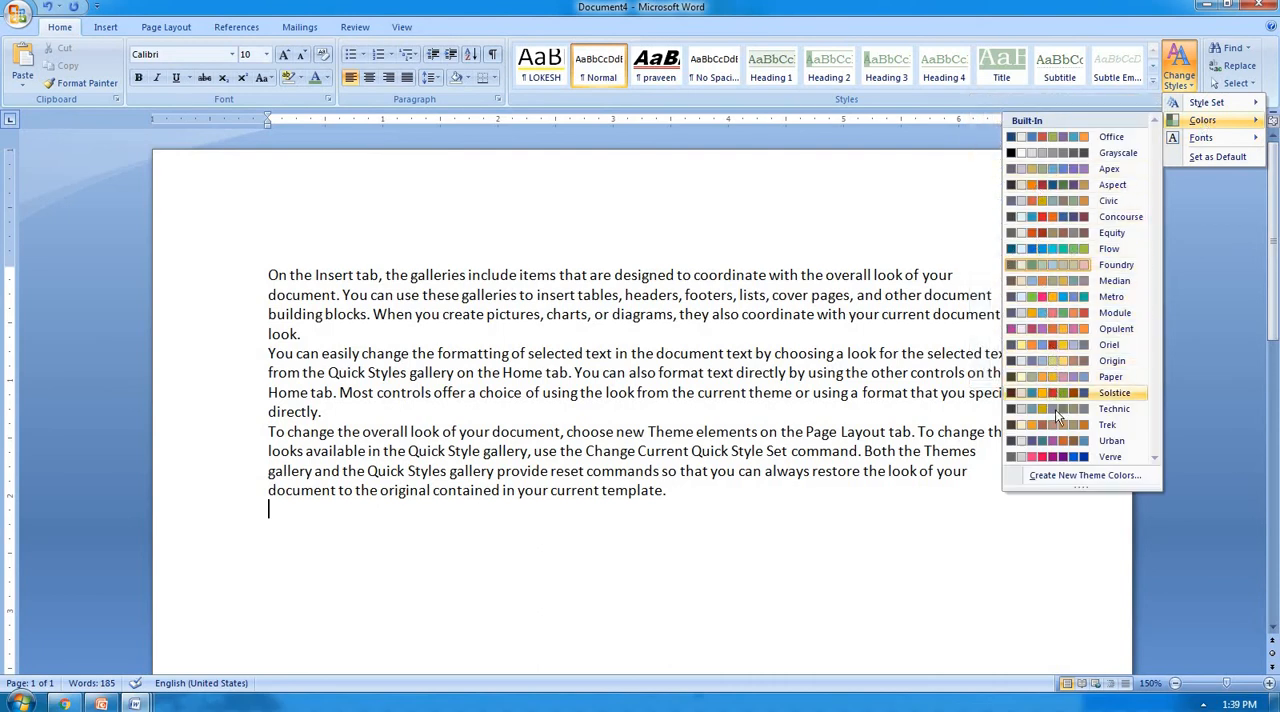
{"action": "left_click", "coordinate": [1040, 455]}
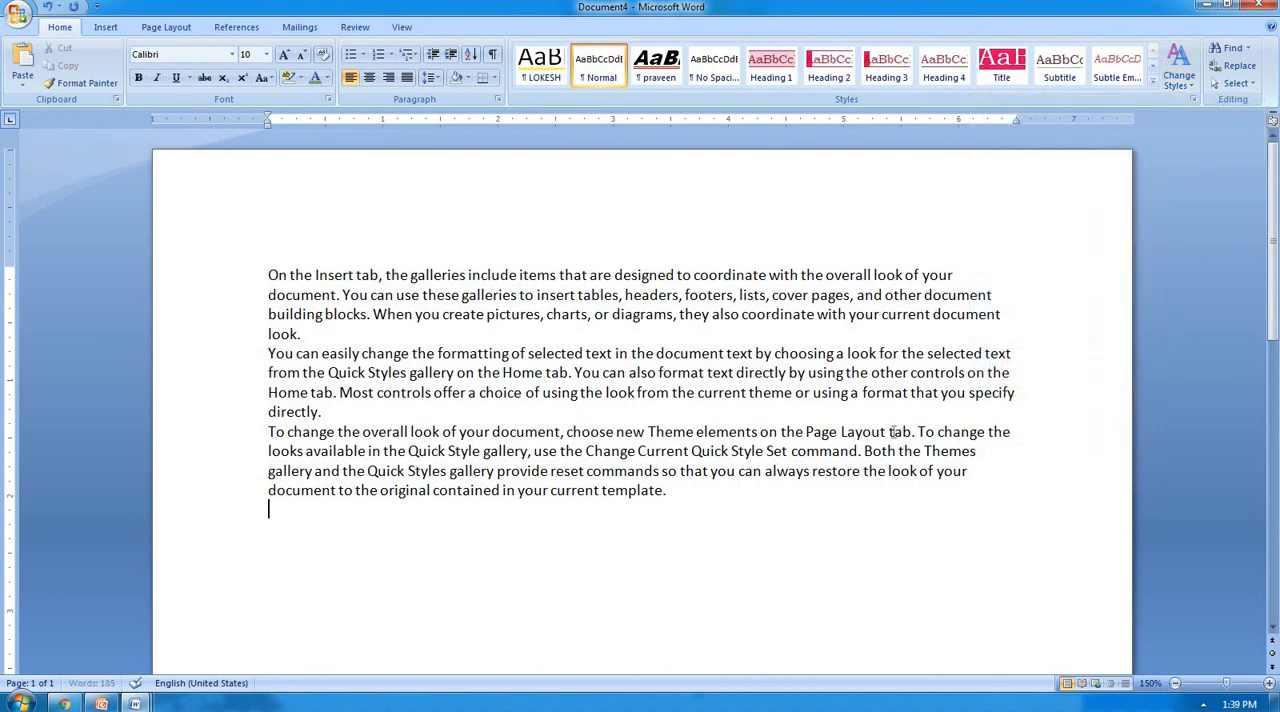
{"action": "left_click", "coordinate": [327, 77]}
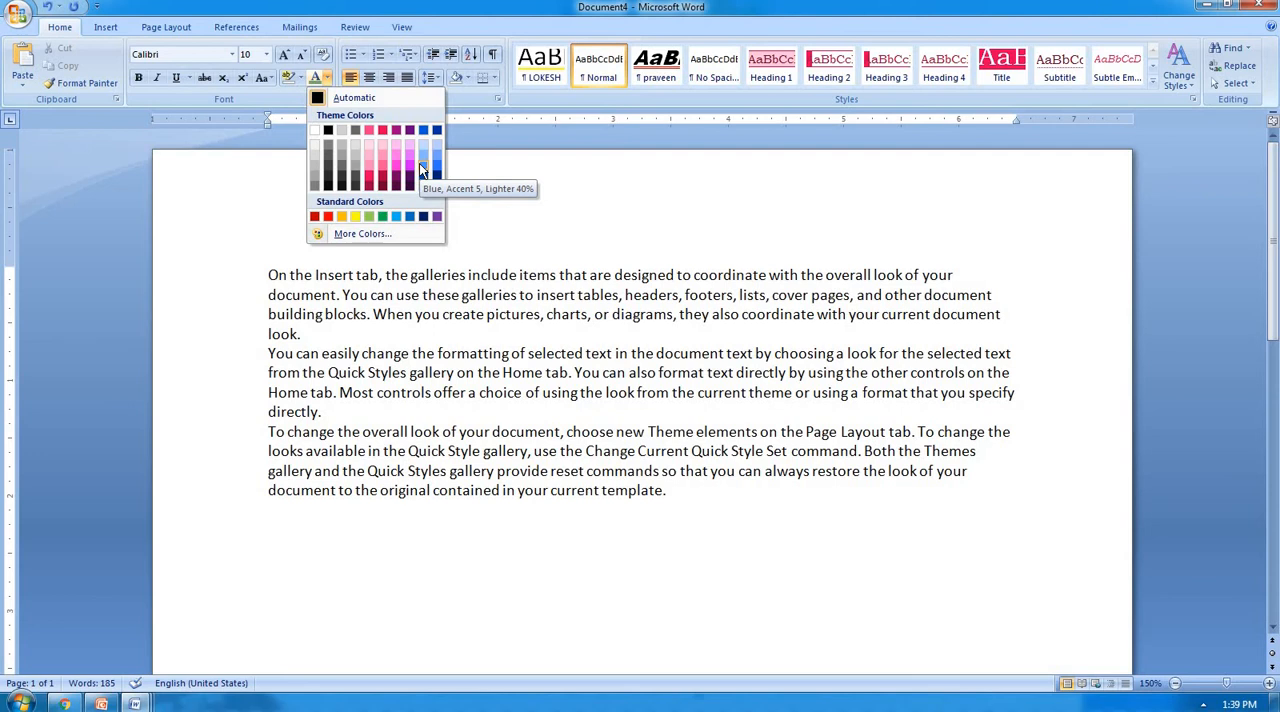
Switch the document's theme colors to Flow and check the theme palette offered for font color.
{"action": "left_click", "coordinate": [1180, 87]}
{"action": "mouse_move", "coordinate": [1205, 120]}
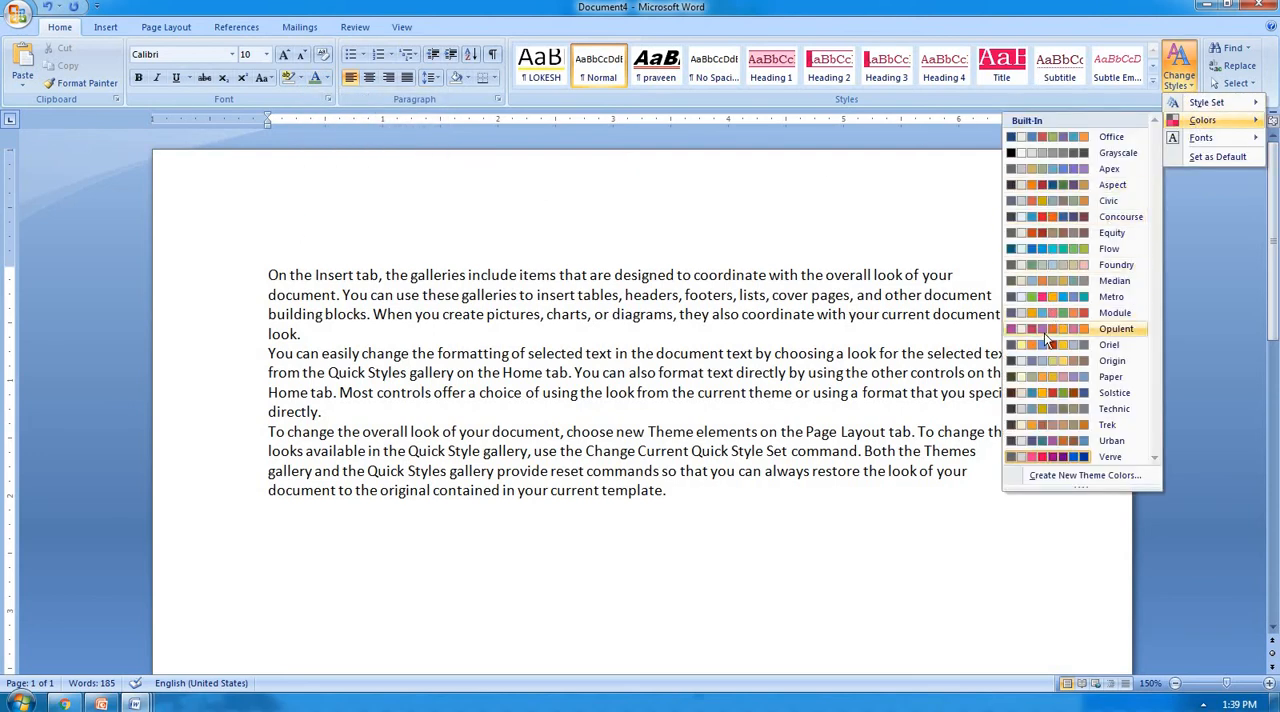
{"action": "left_click", "coordinate": [1056, 246]}
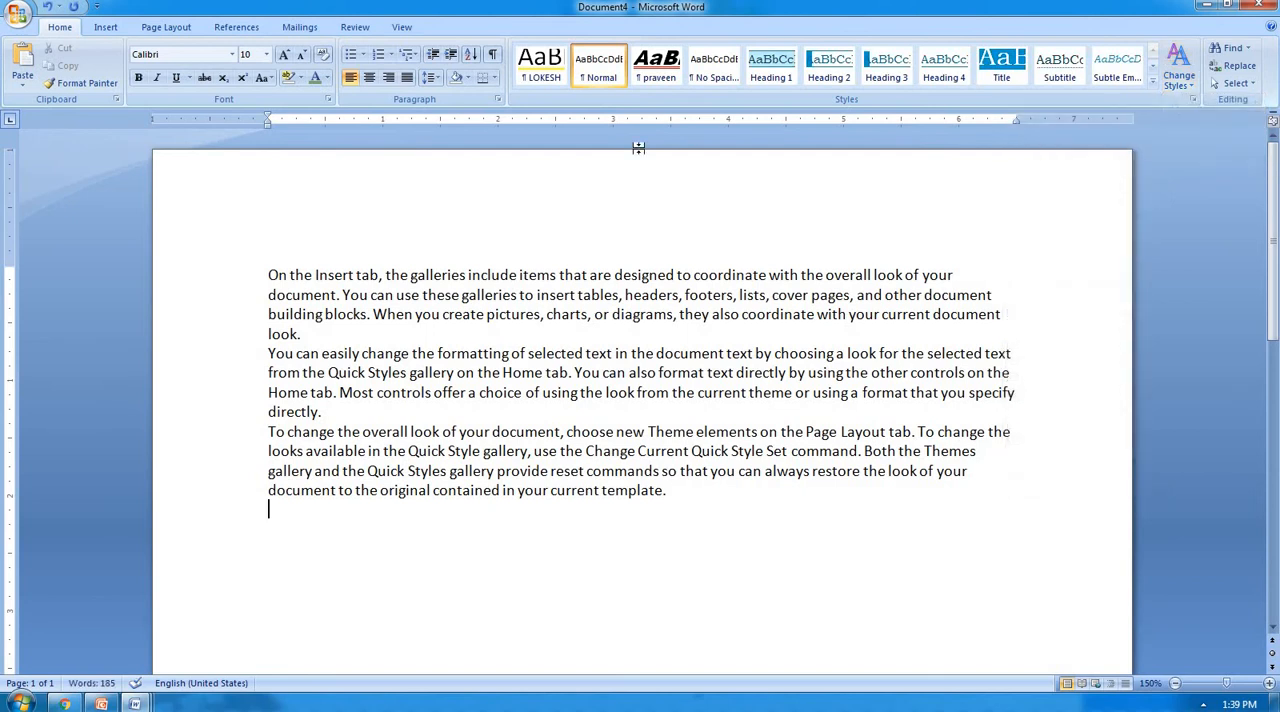
{"action": "left_click", "coordinate": [327, 78]}
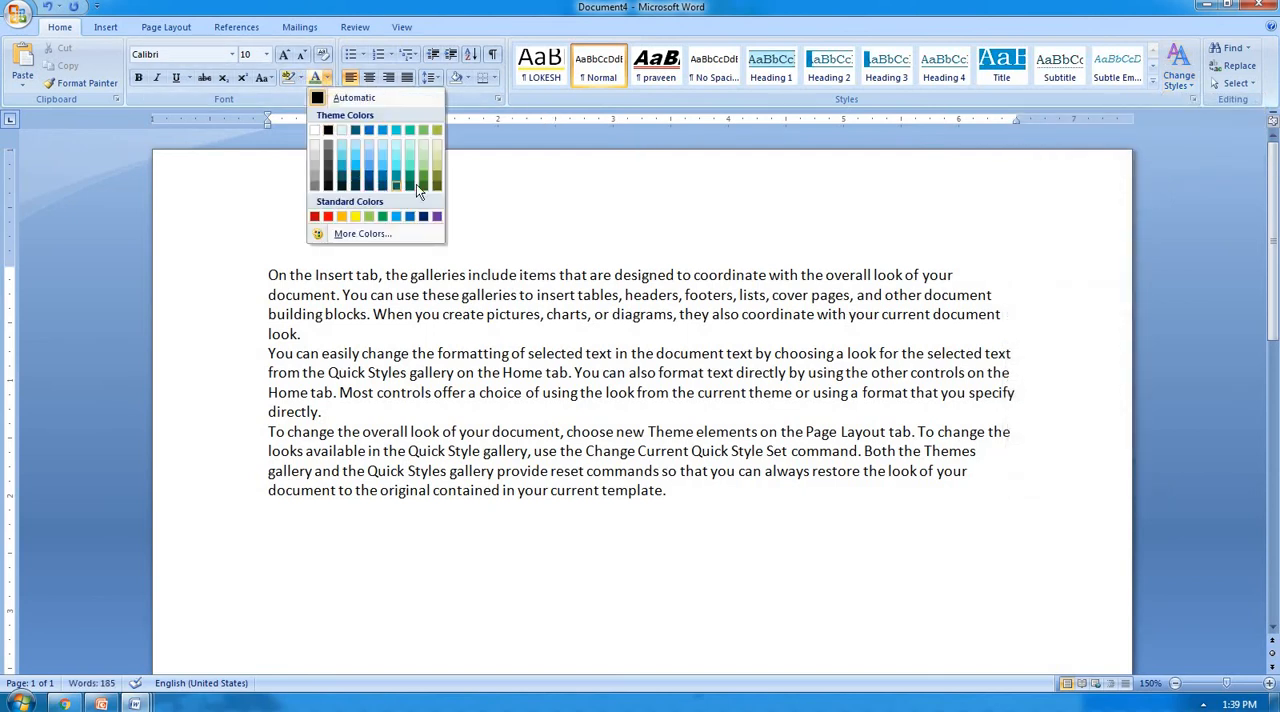
{"action": "left_click", "coordinate": [656, 198]}
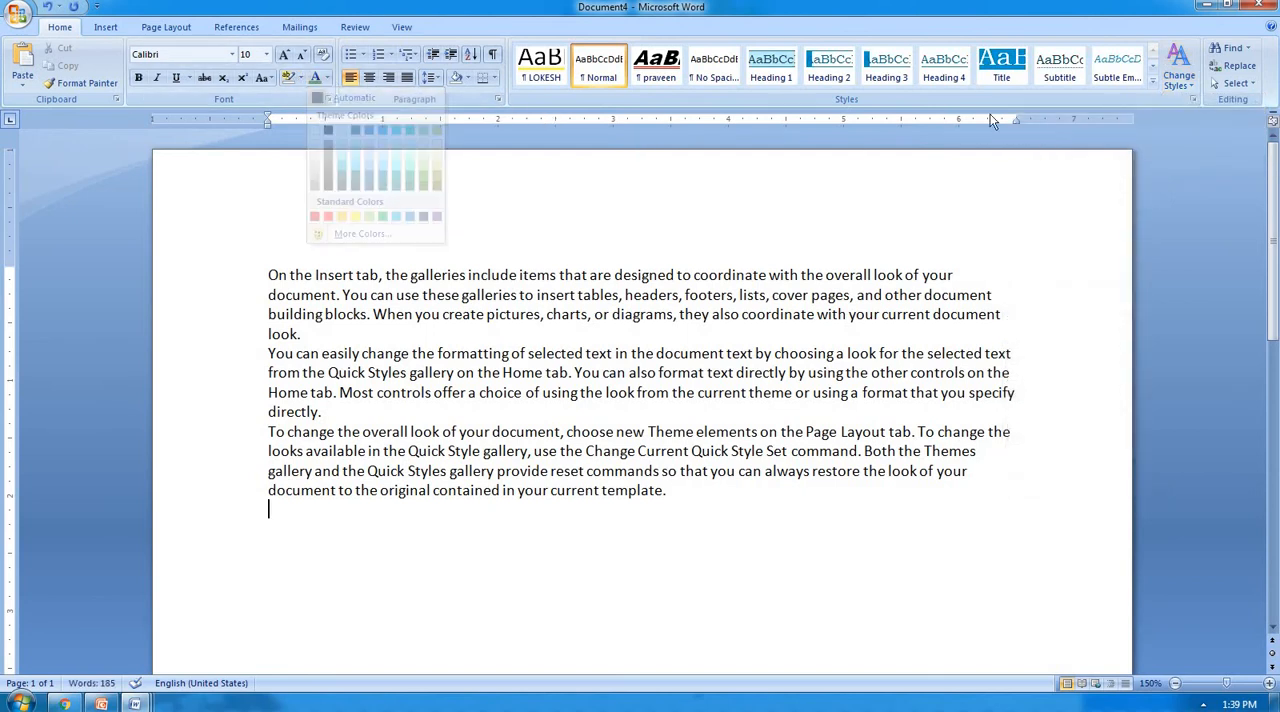
Set the document's theme colors back to Foundry and check the theme palette offered for font color.
{"action": "left_click", "coordinate": [1176, 80]}
{"action": "mouse_move", "coordinate": [1202, 120]}
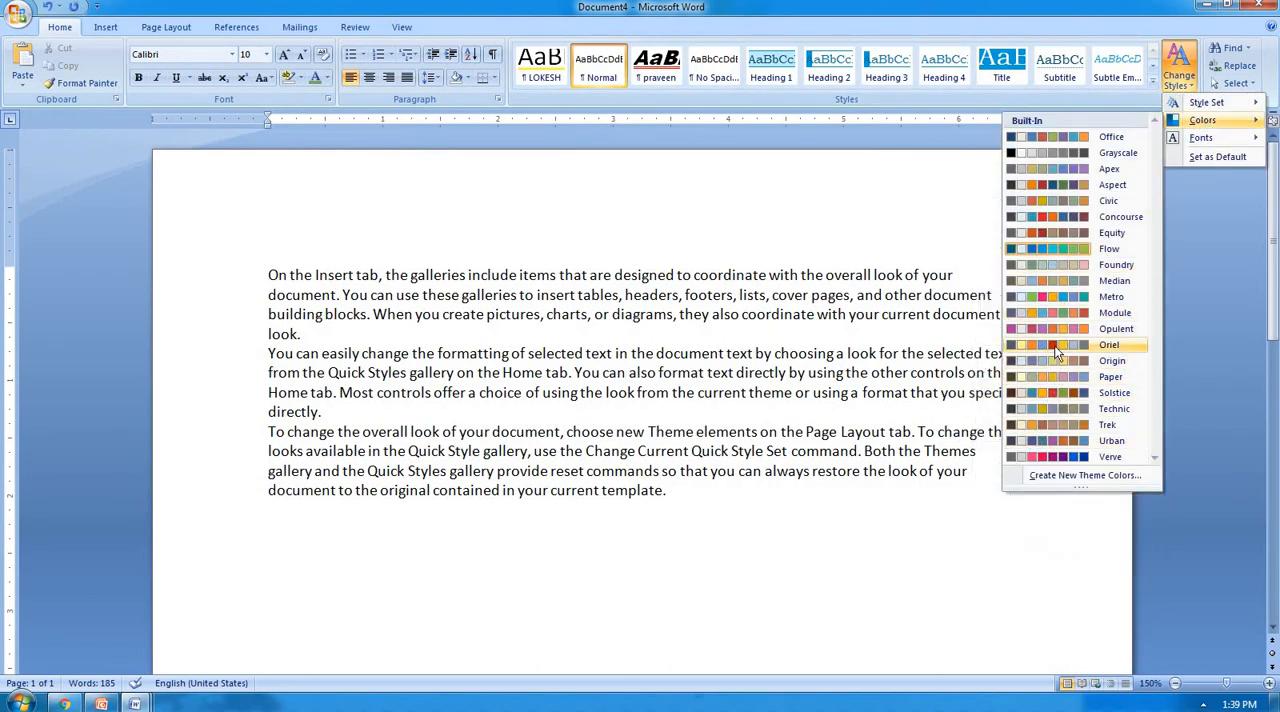
{"action": "left_click", "coordinate": [1059, 264]}
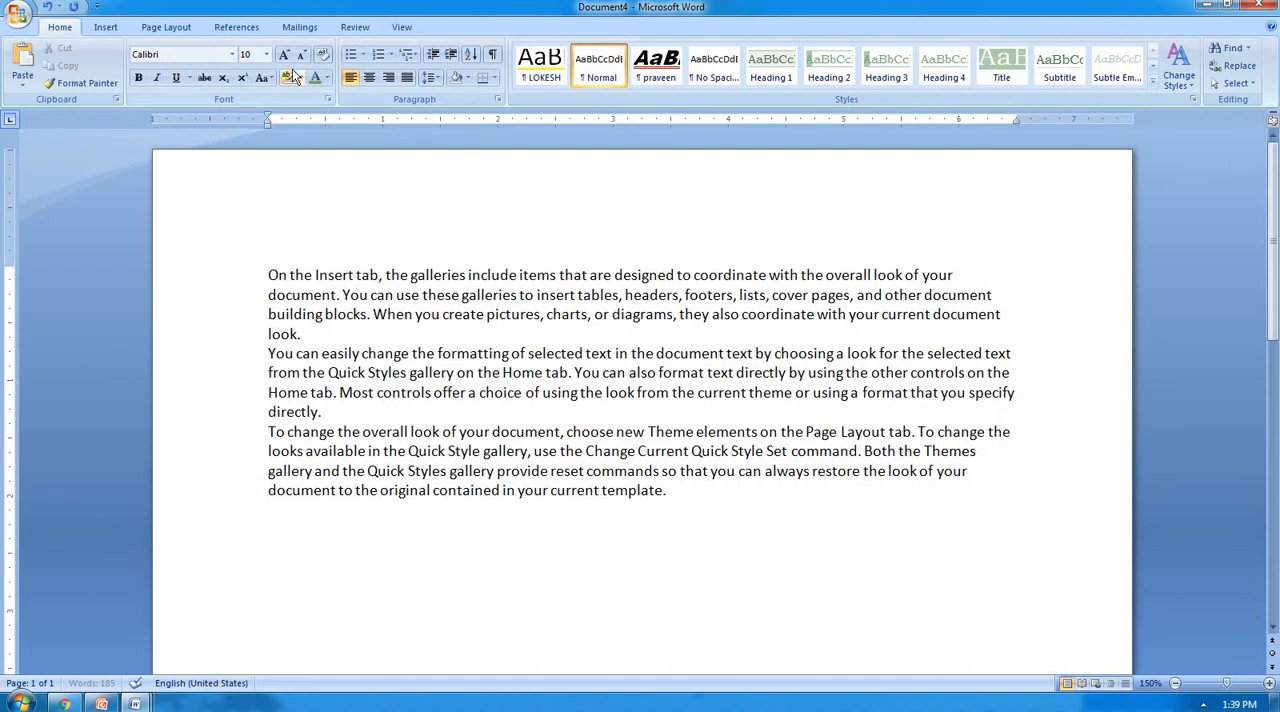
{"action": "left_click", "coordinate": [324, 79]}
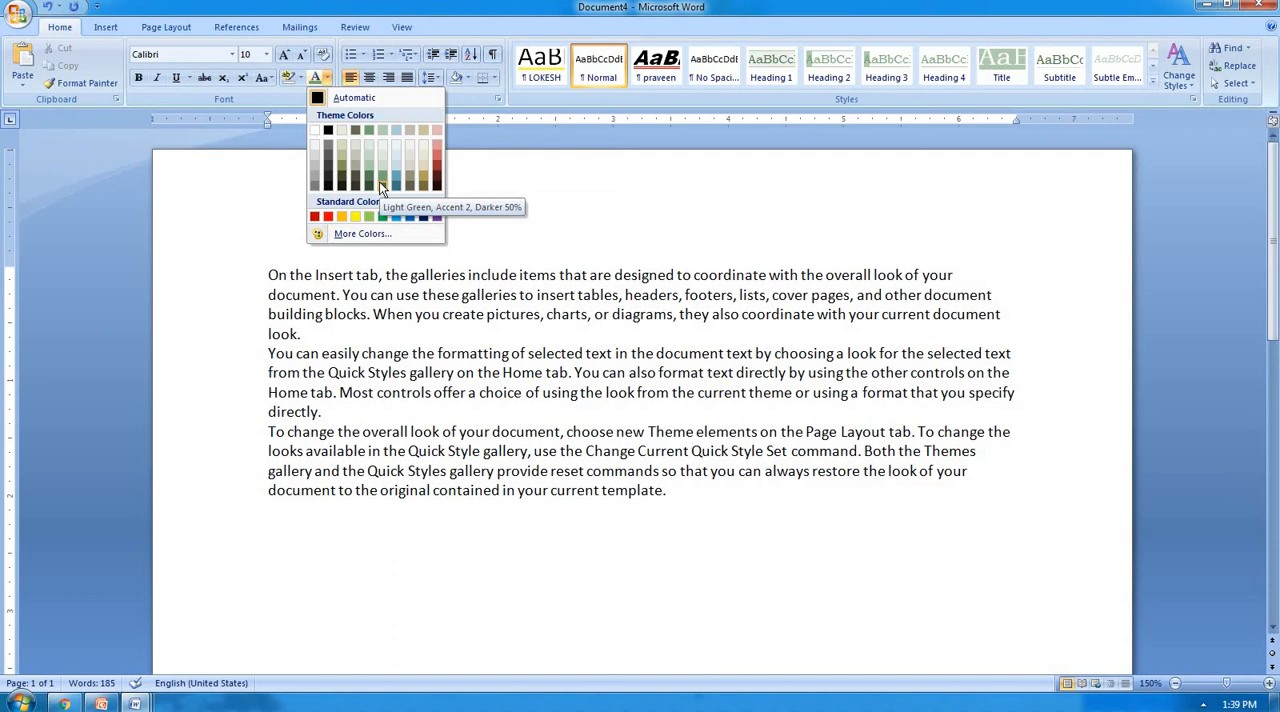
{"action": "left_click", "coordinate": [714, 262]}
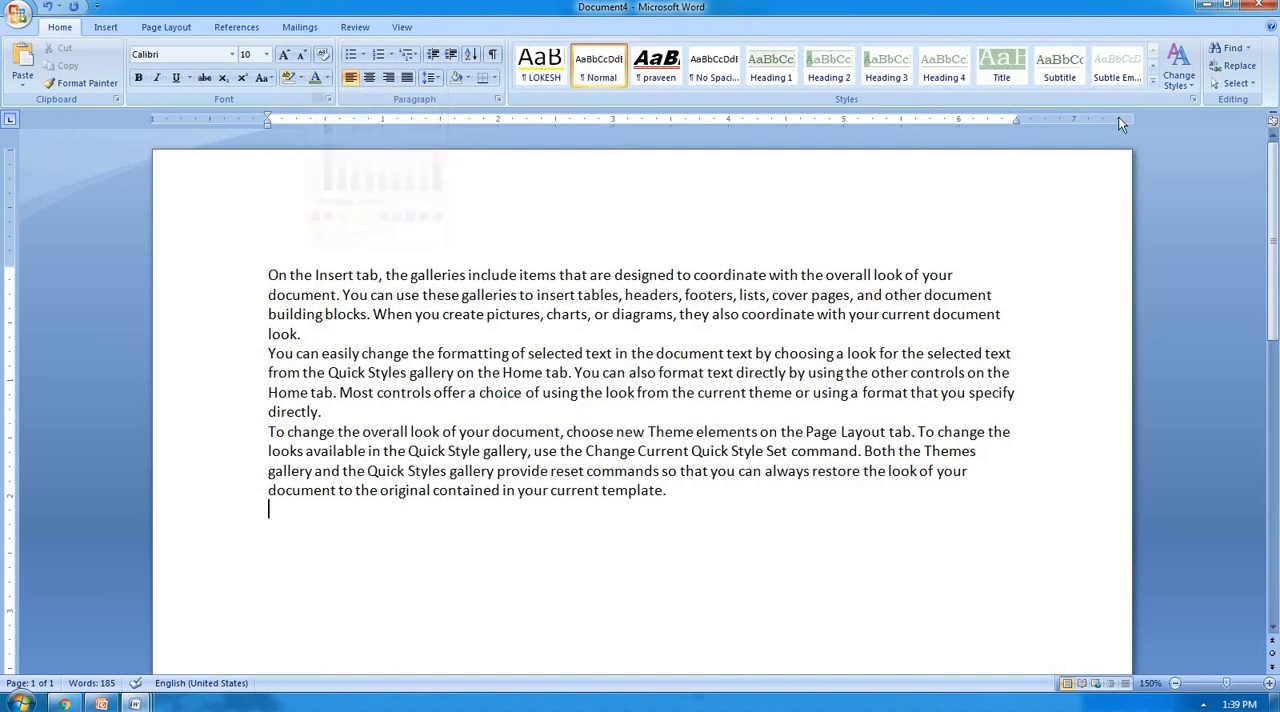
Look through the built-in theme fonts and the available style sets without applying any of them.
{"action": "left_click", "coordinate": [1187, 90]}
{"action": "mouse_move", "coordinate": [1200, 137]}
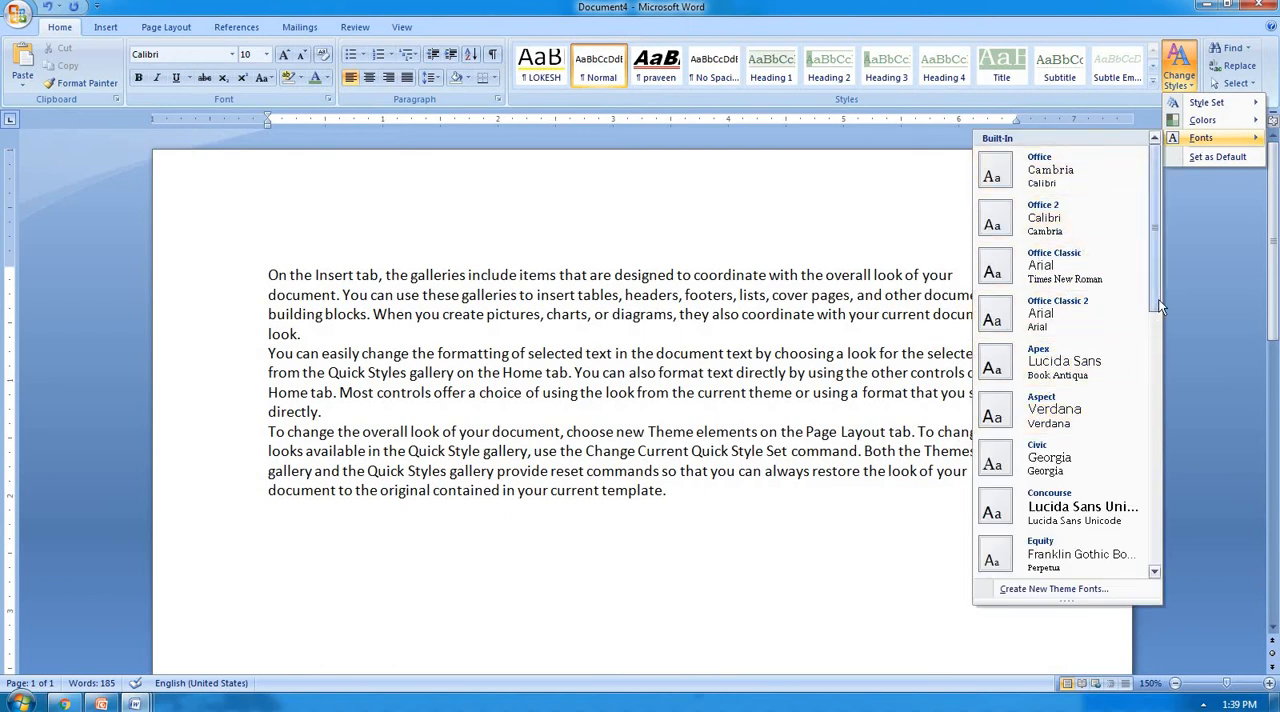
{"action": "left_click_drag", "start_coordinate": [1158, 299], "coordinate": [1159, 343]}
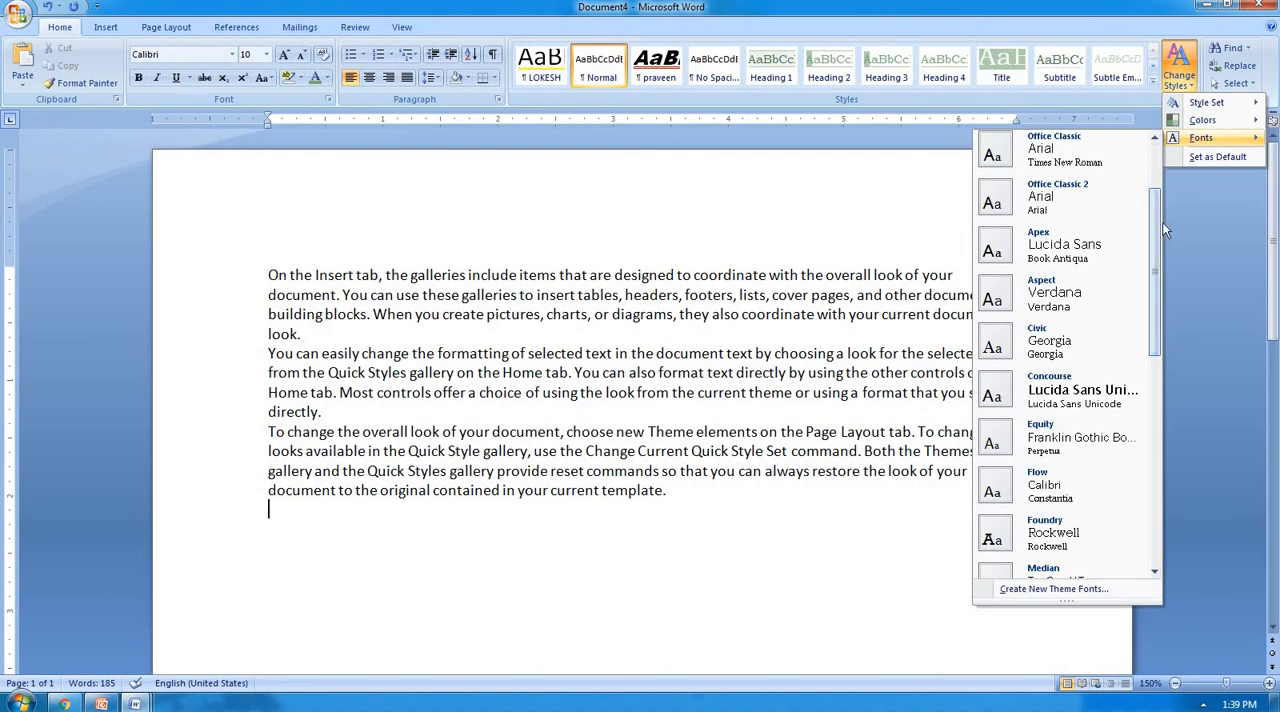
{"action": "mouse_move", "coordinate": [1234, 110]}
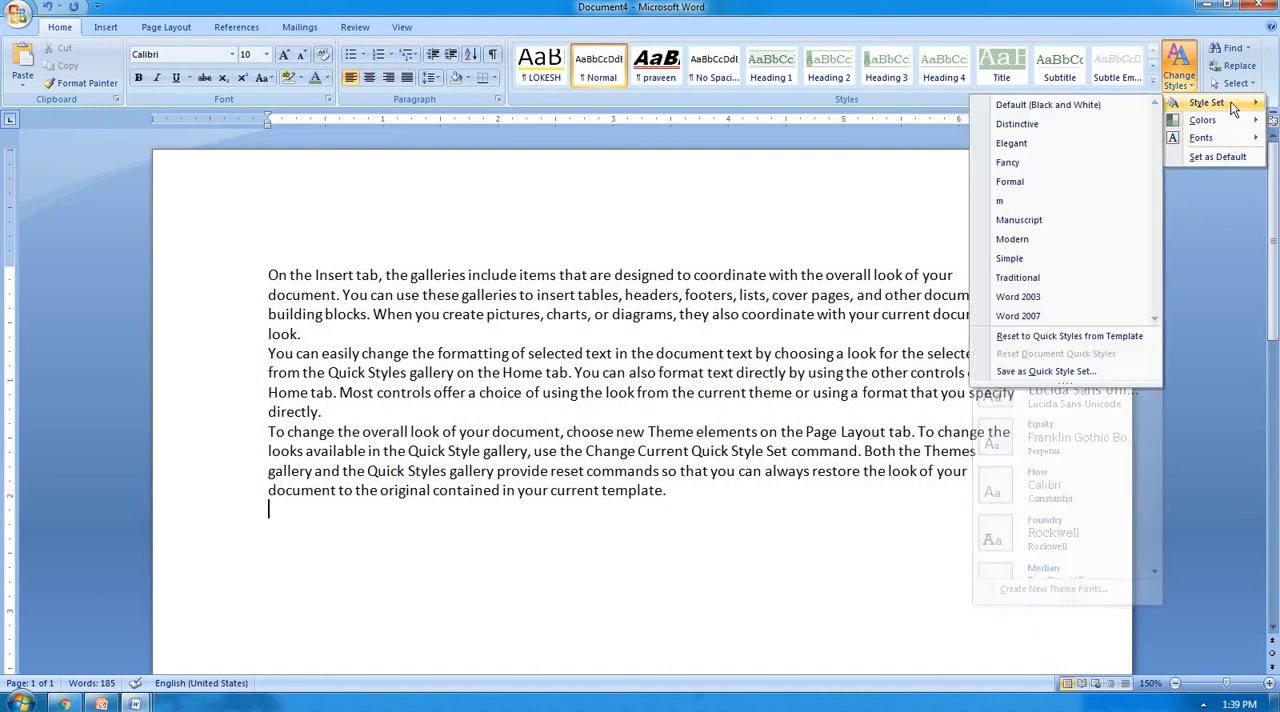
{"action": "mouse_move", "coordinate": [1229, 138]}
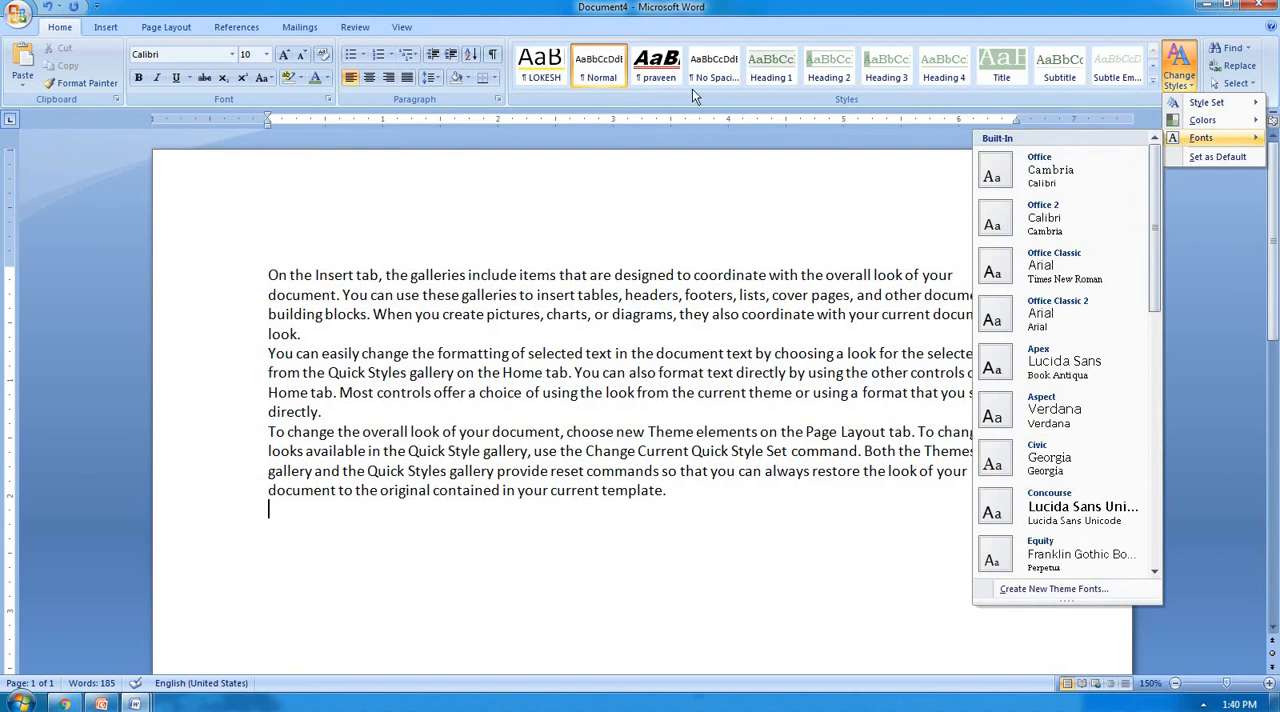
{"action": "left_click", "coordinate": [658, 238]}
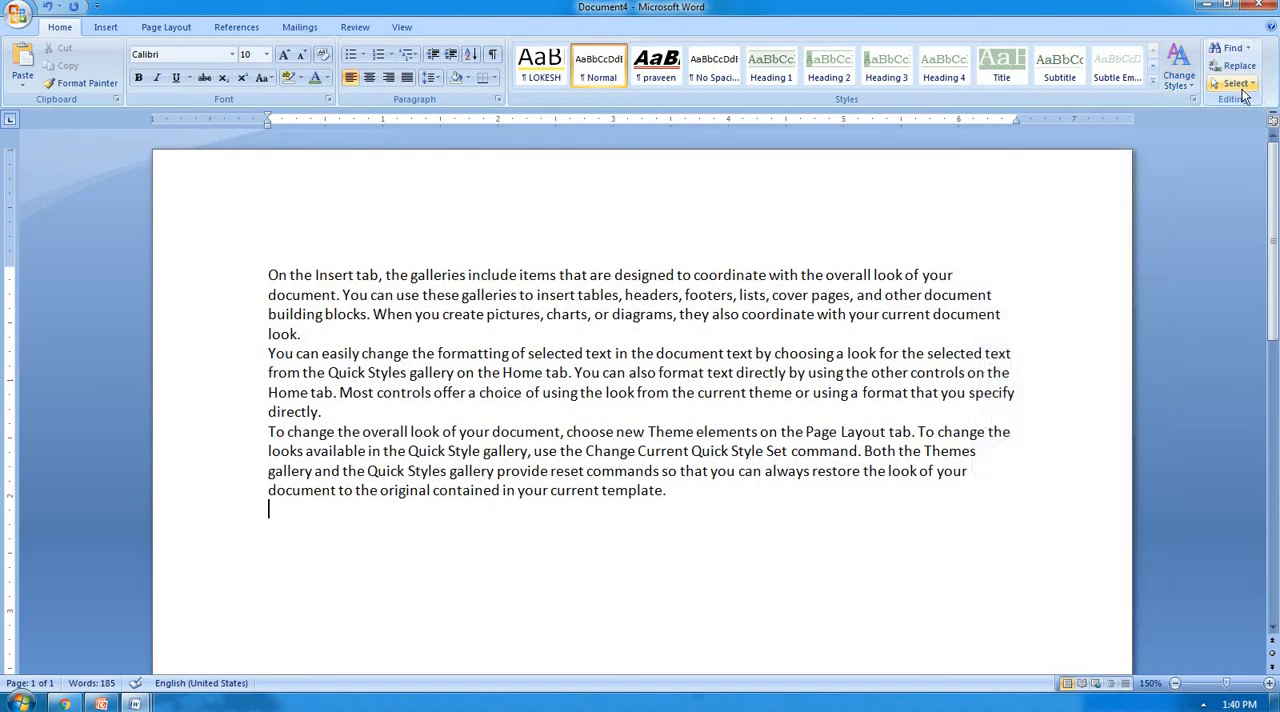
{"action": "left_click", "coordinate": [718, 342]}
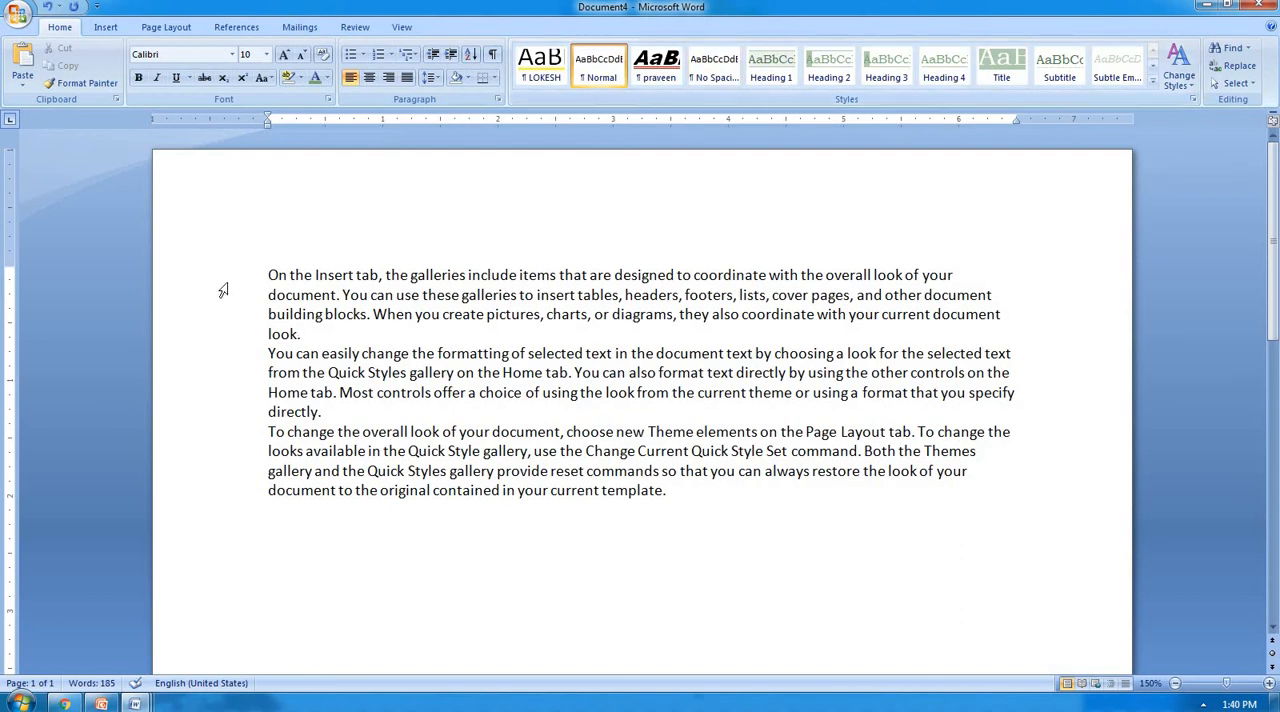
Copy all the sample paragraphs and paste them four times at the end of the document.
{"action": "left_click_drag", "start_coordinate": [263, 277], "coordinate": [643, 514]}
{"action": "key", "text": "ctrl+c"}
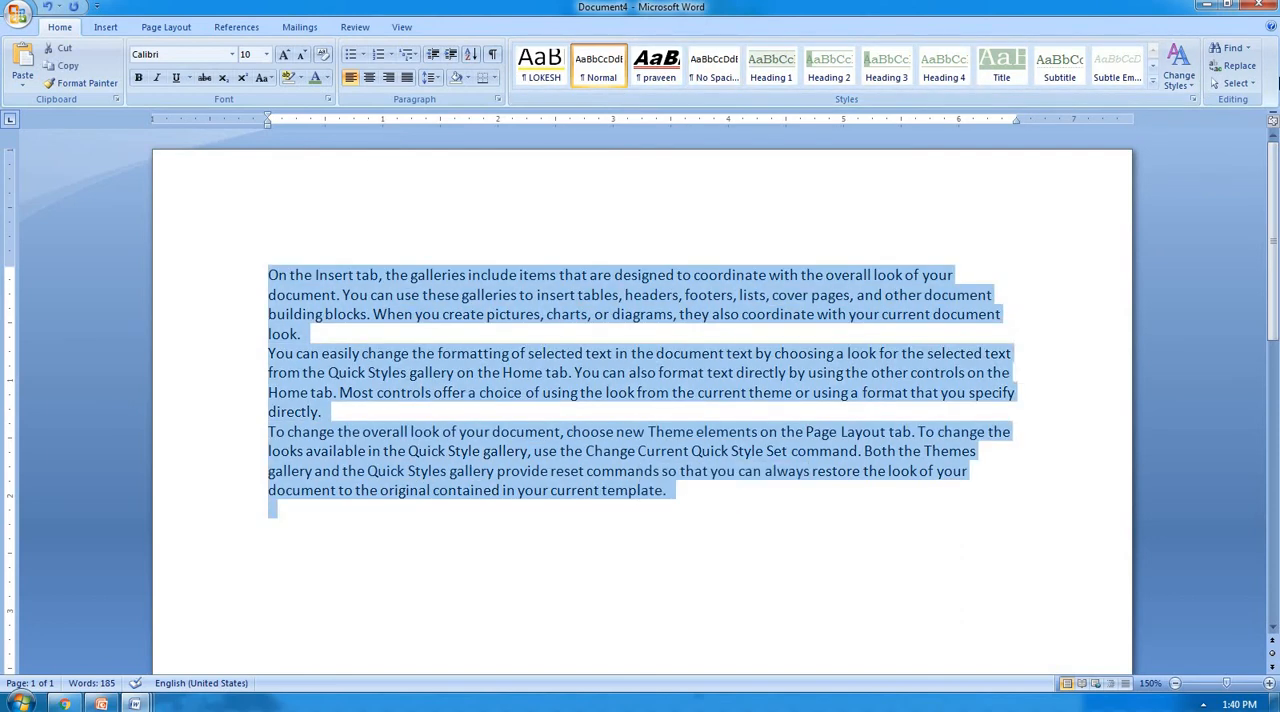
{"action": "left_click", "coordinate": [302, 538]}
{"action": "key", "text": "ctrl+v"}
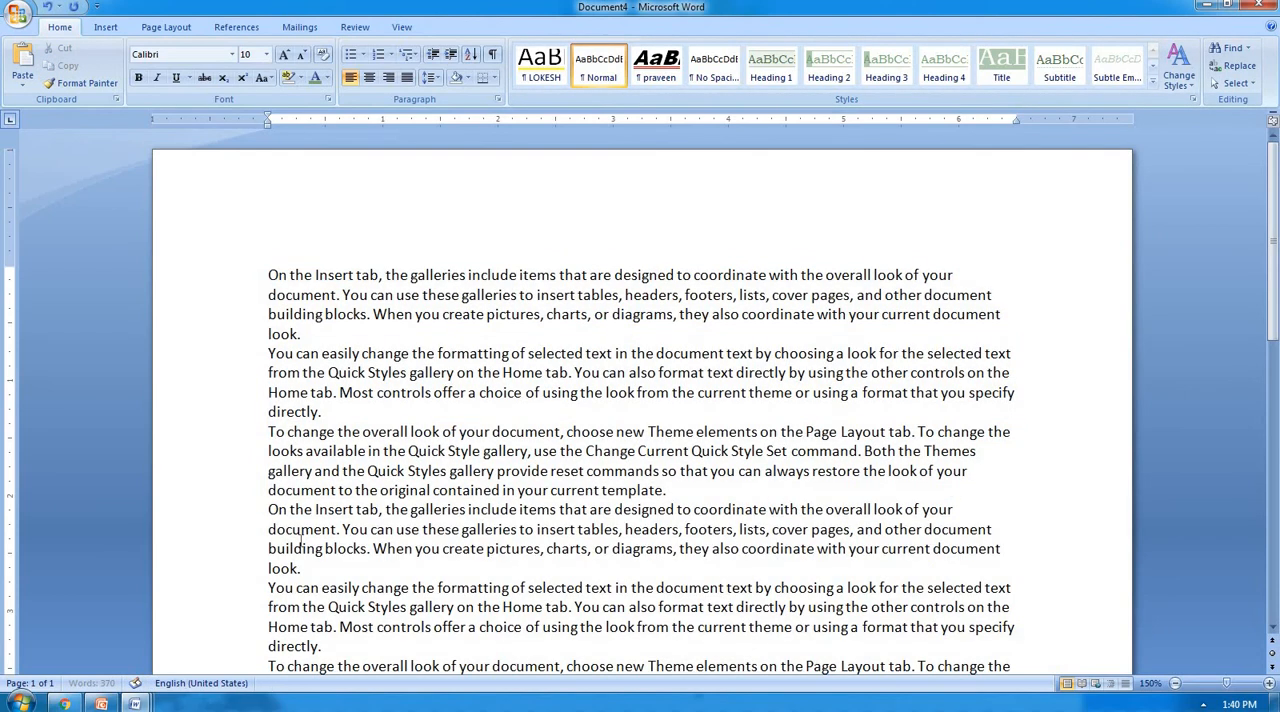
{"action": "key", "text": "ctrl+v"}
{"action": "key", "text": "ctrl+v"}
{"action": "key", "text": "ctrl+v"}
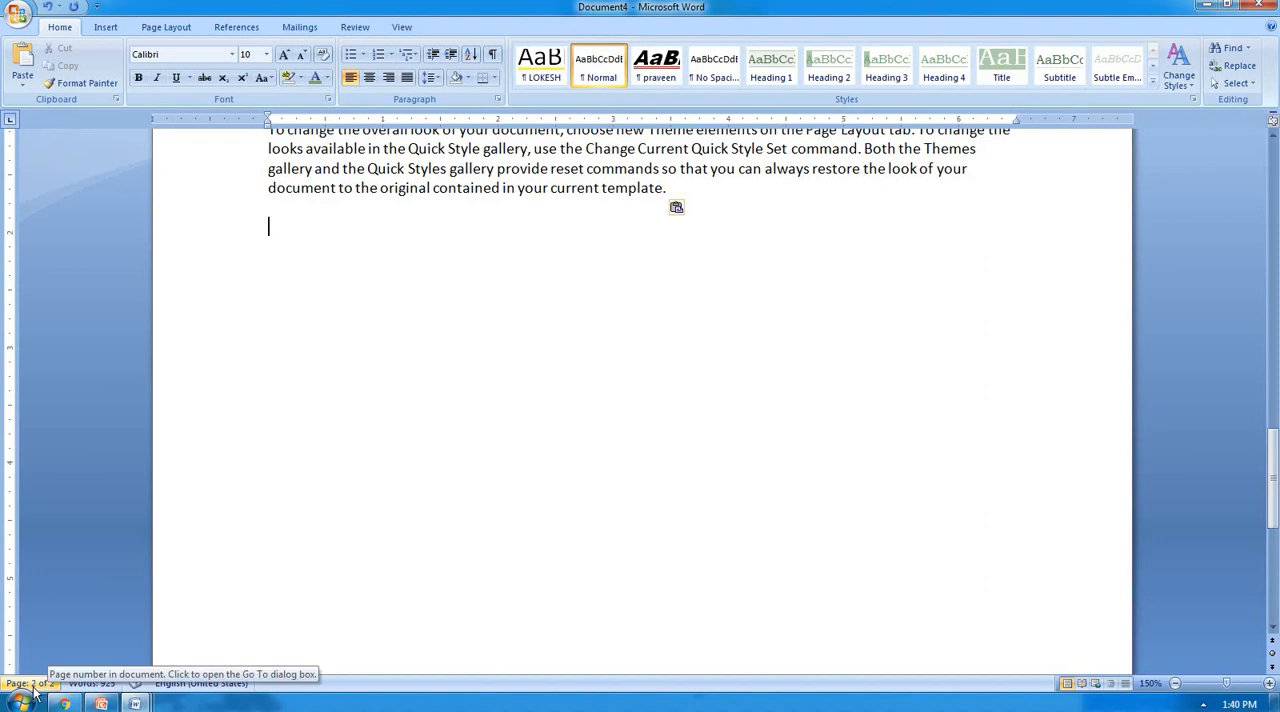
From the start of the document, find successive occurrences of "insert" and close Find and Replace.
{"action": "scroll", "coordinate": [369, 347], "scroll_direction": "up", "scroll_amount": 20}
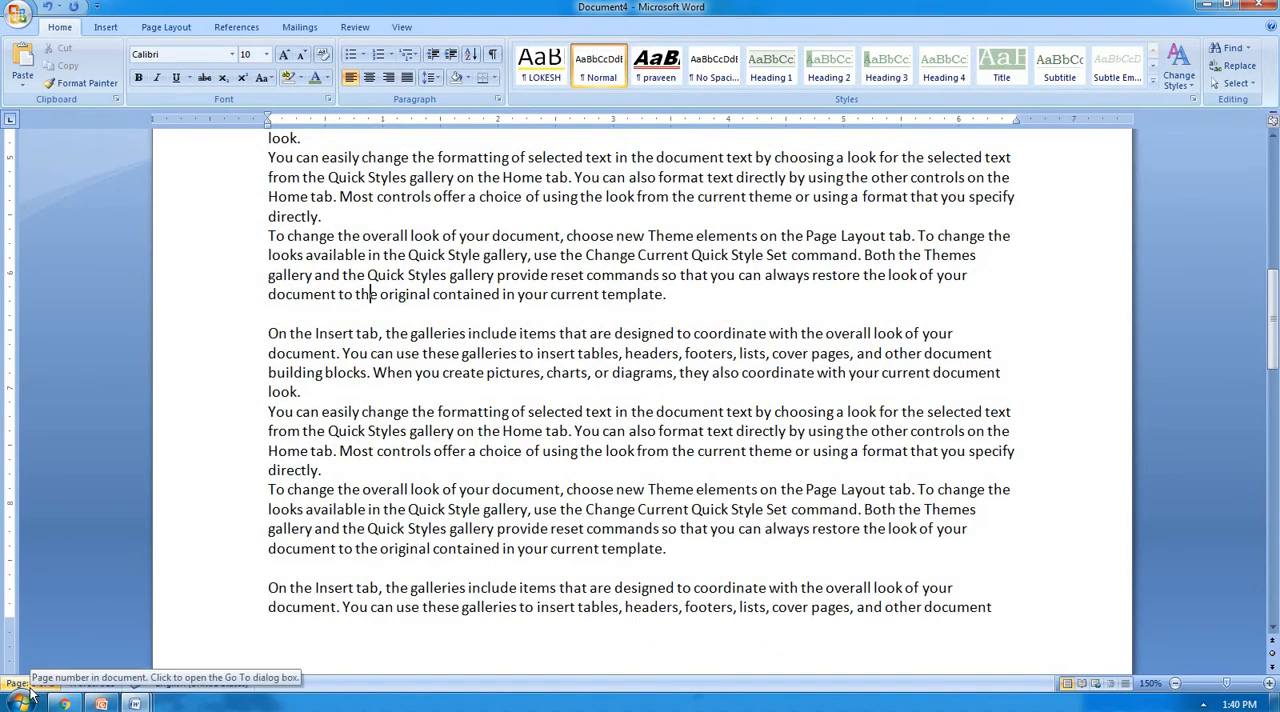
{"action": "scroll", "coordinate": [490, 313], "scroll_direction": "up", "scroll_amount": 8}
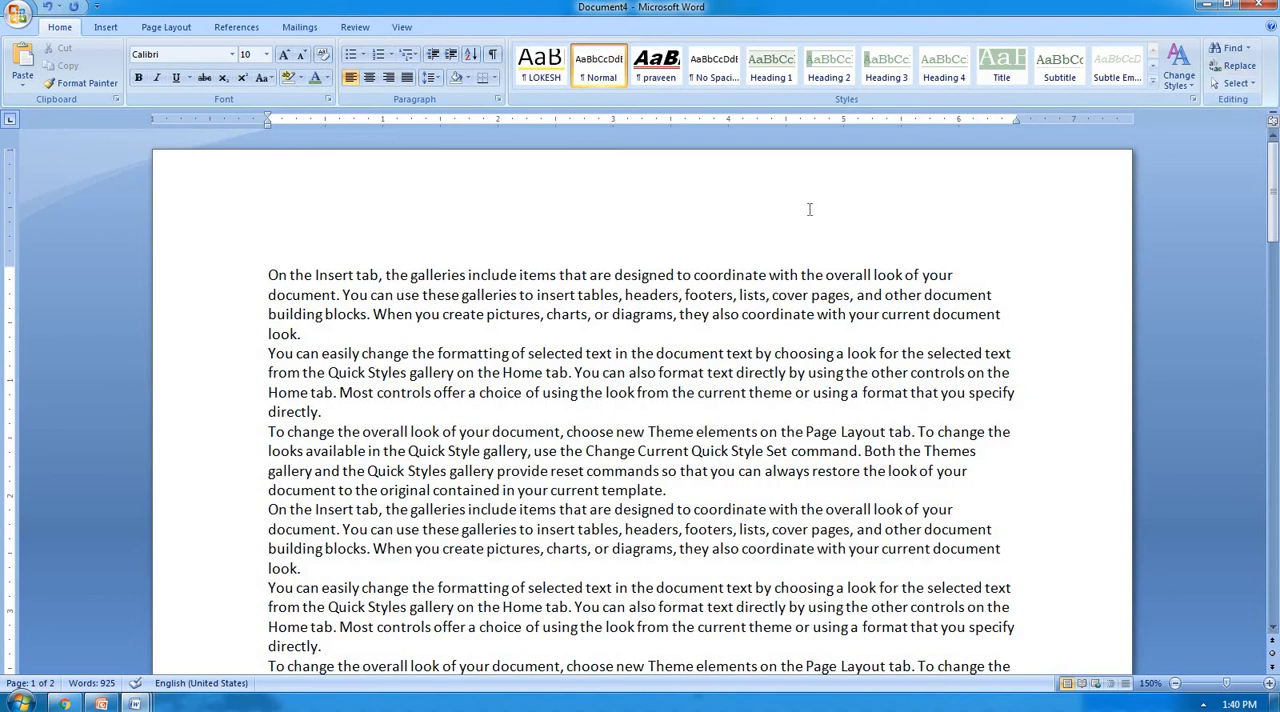
{"action": "key", "text": "ctrl+f"}
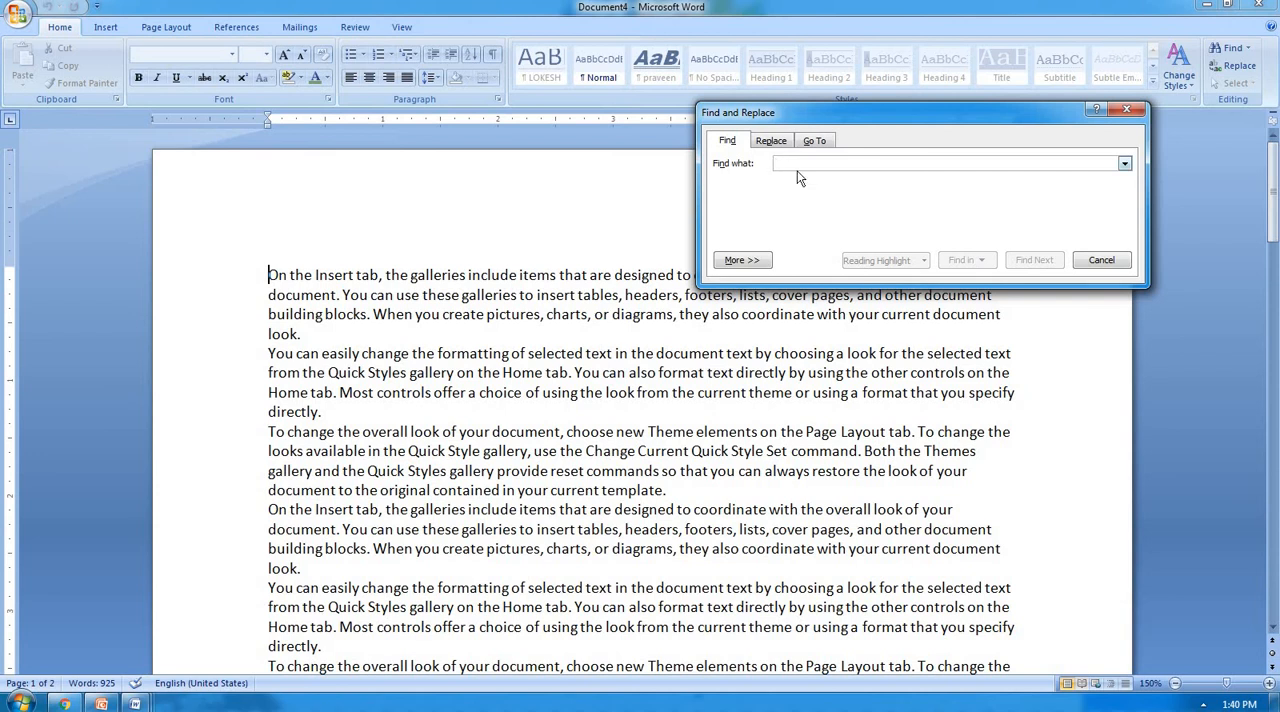
{"action": "type", "text": "l"}
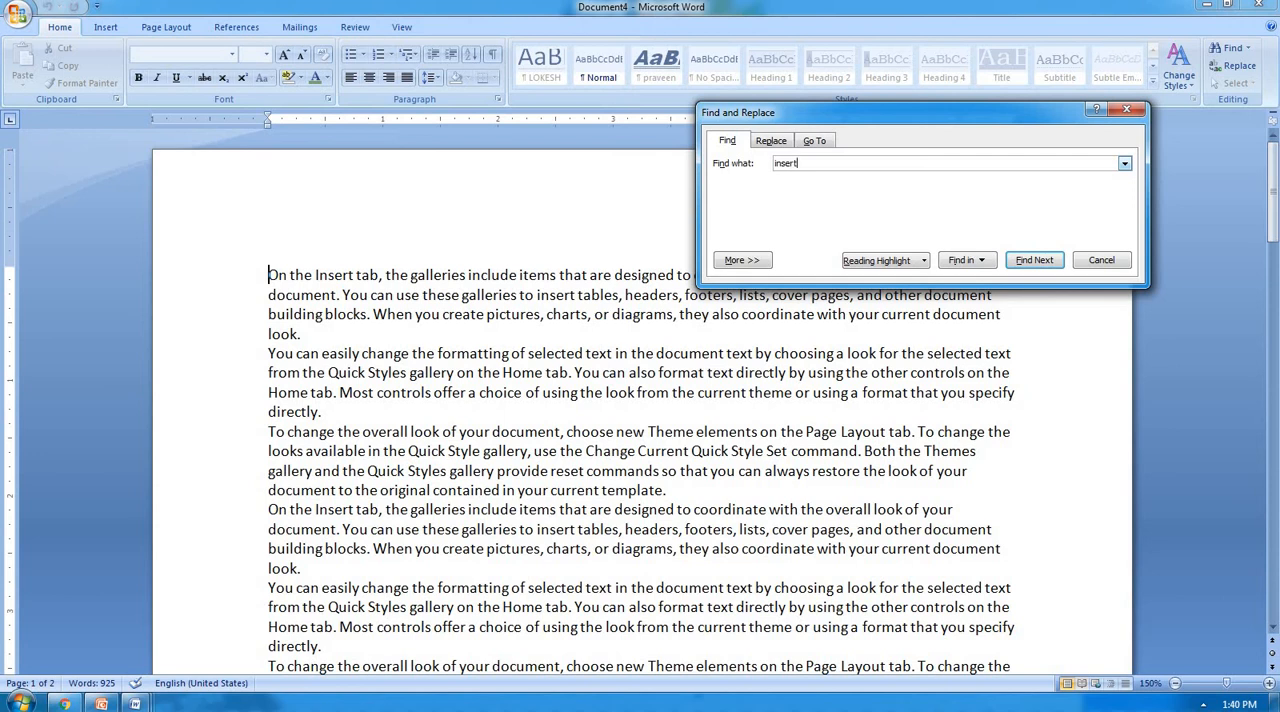
{"action": "left_click", "coordinate": [1040, 258]}
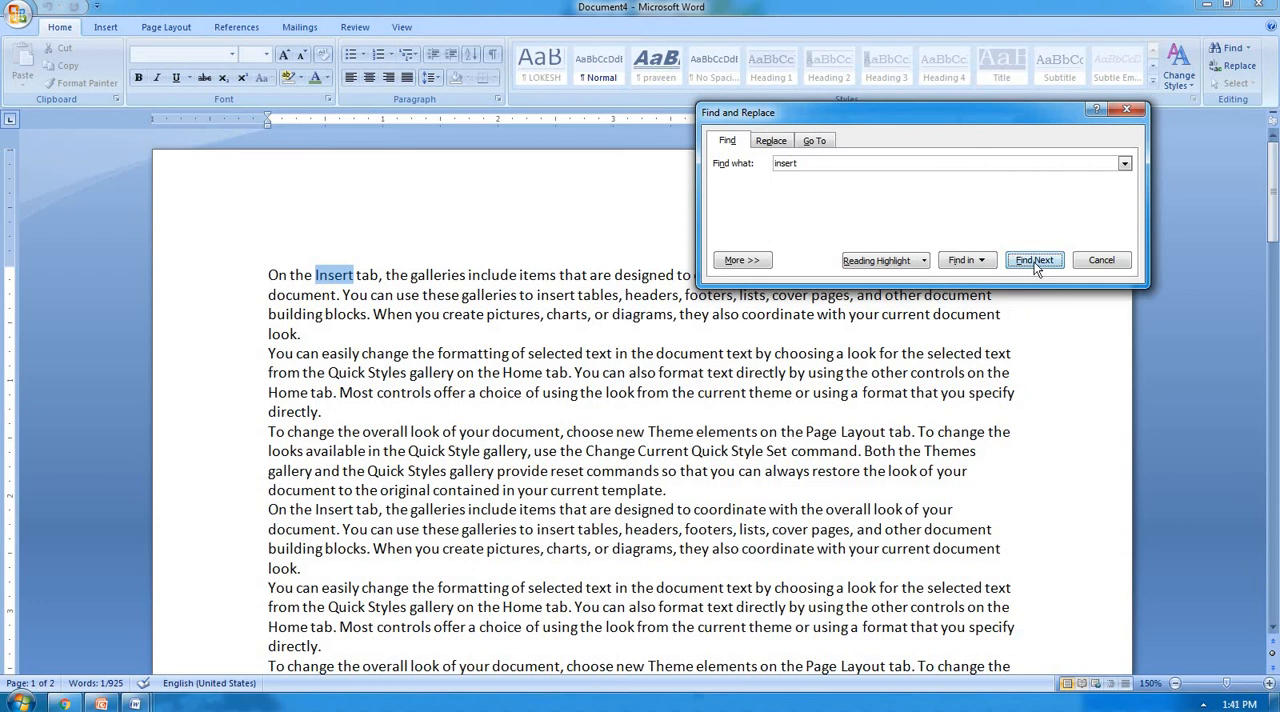
{"action": "left_click", "coordinate": [1036, 262]}
{"action": "left_click", "coordinate": [1036, 262]}
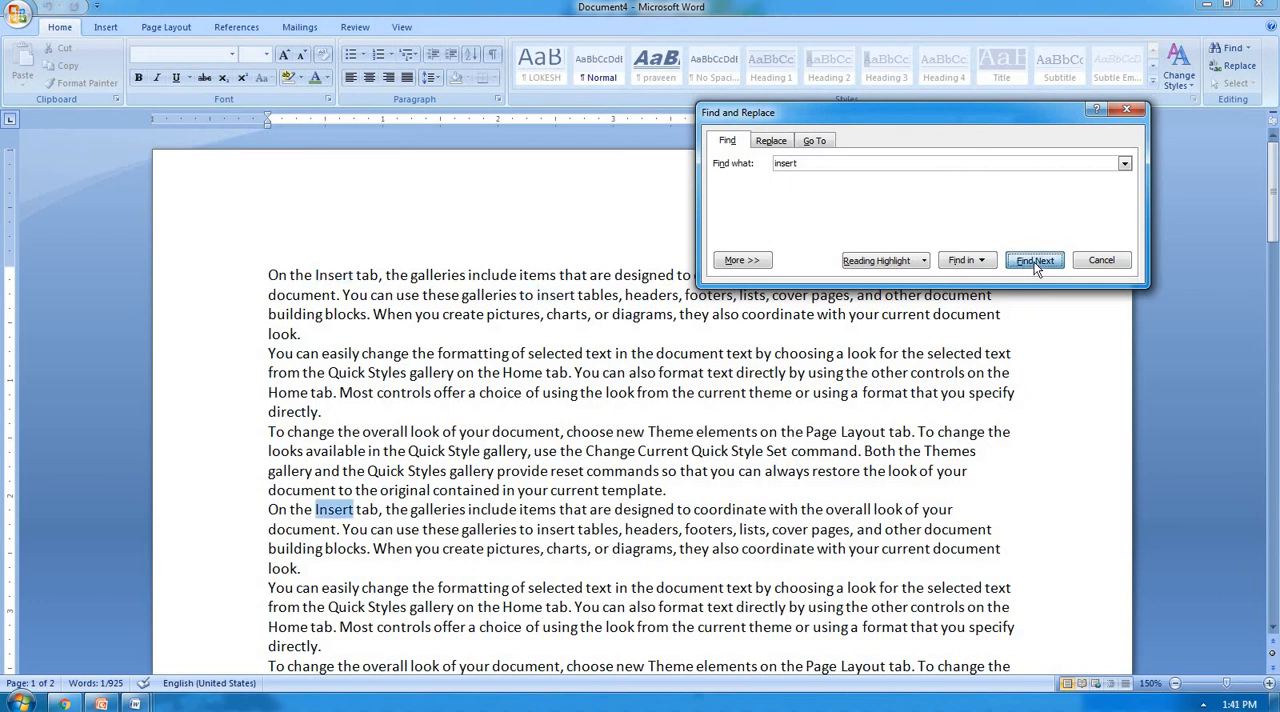
{"action": "left_click", "coordinate": [1036, 262]}
{"action": "left_click", "coordinate": [1036, 262]}
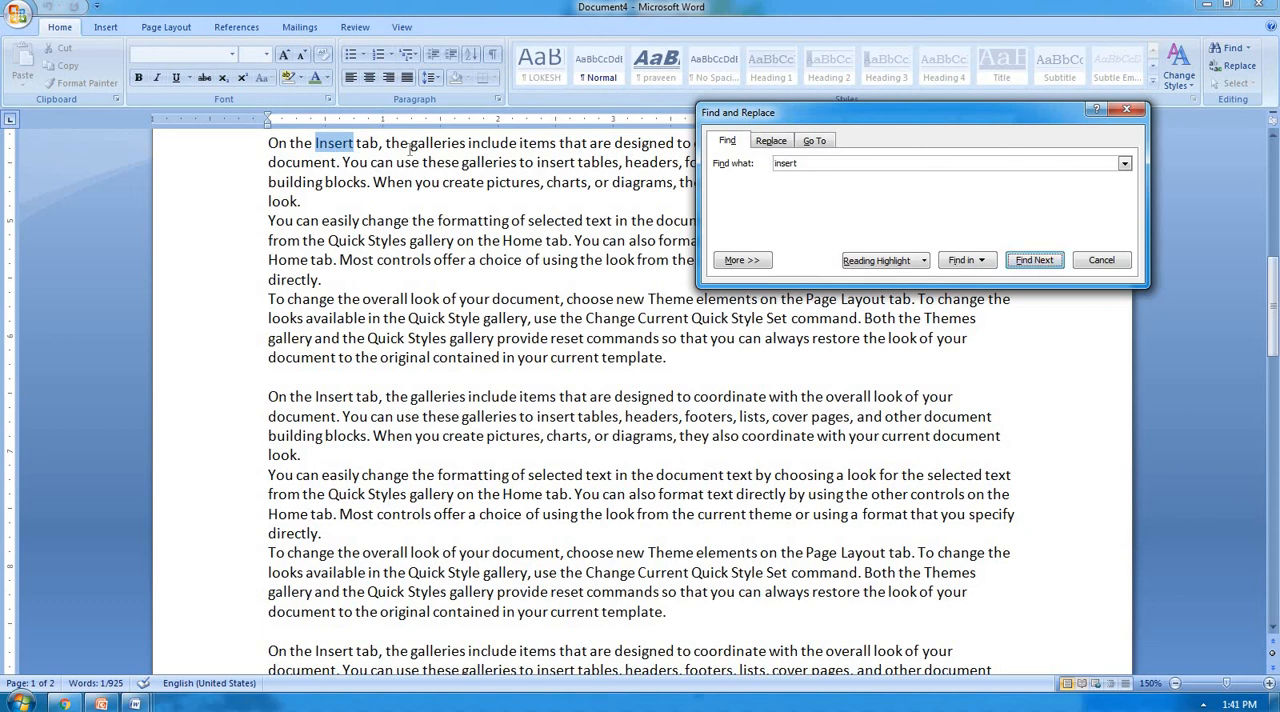
{"action": "left_click", "coordinate": [1108, 116]}
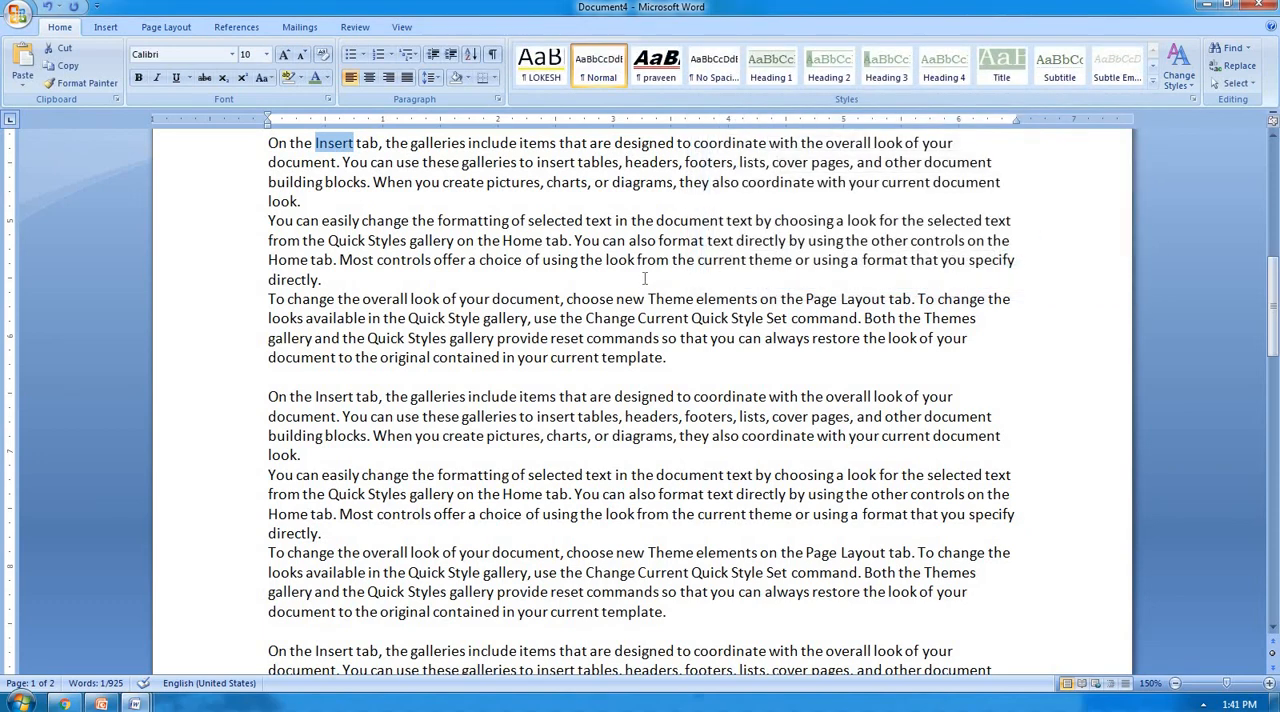
Place the cursor before "Insert" in the first line, apply reading highlight to every occurrence of "insert", and close Find and Replace.
{"action": "scroll", "coordinate": [641, 278], "scroll_direction": "up", "scroll_amount": 8}
{"action": "scroll", "coordinate": [641, 278], "scroll_direction": "up", "scroll_amount": 3}
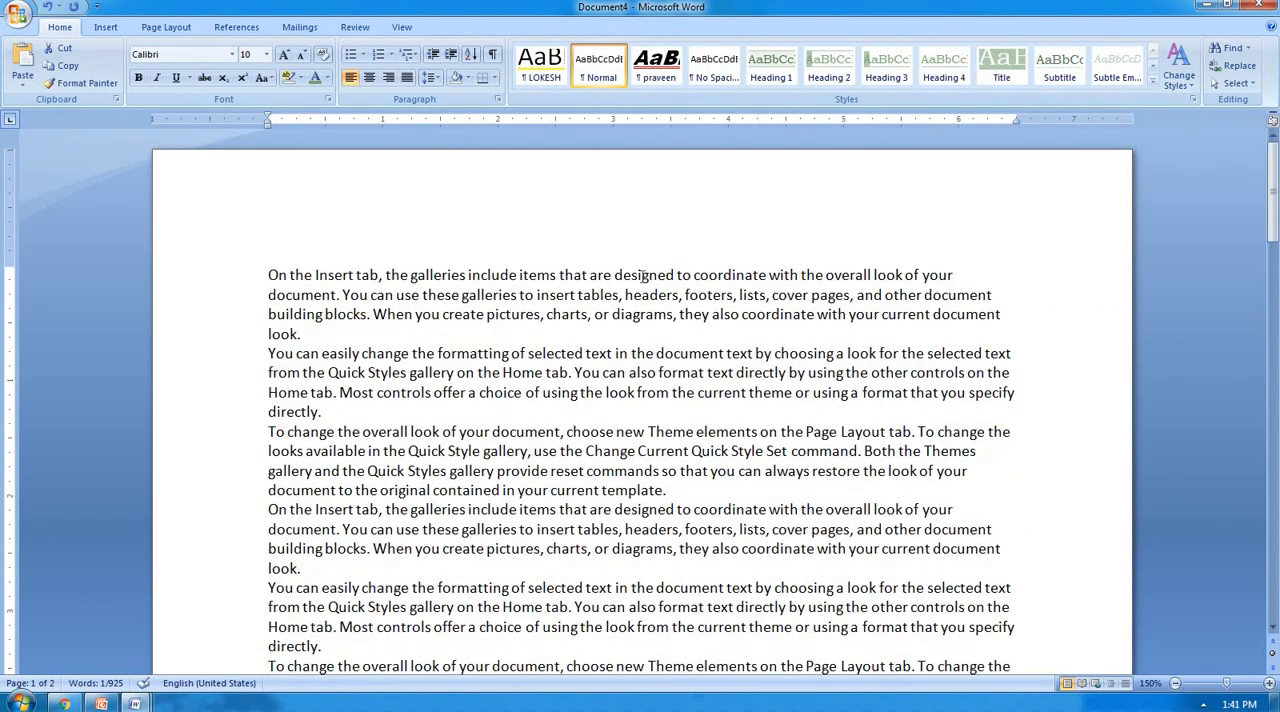
{"action": "left_click", "coordinate": [316, 274]}
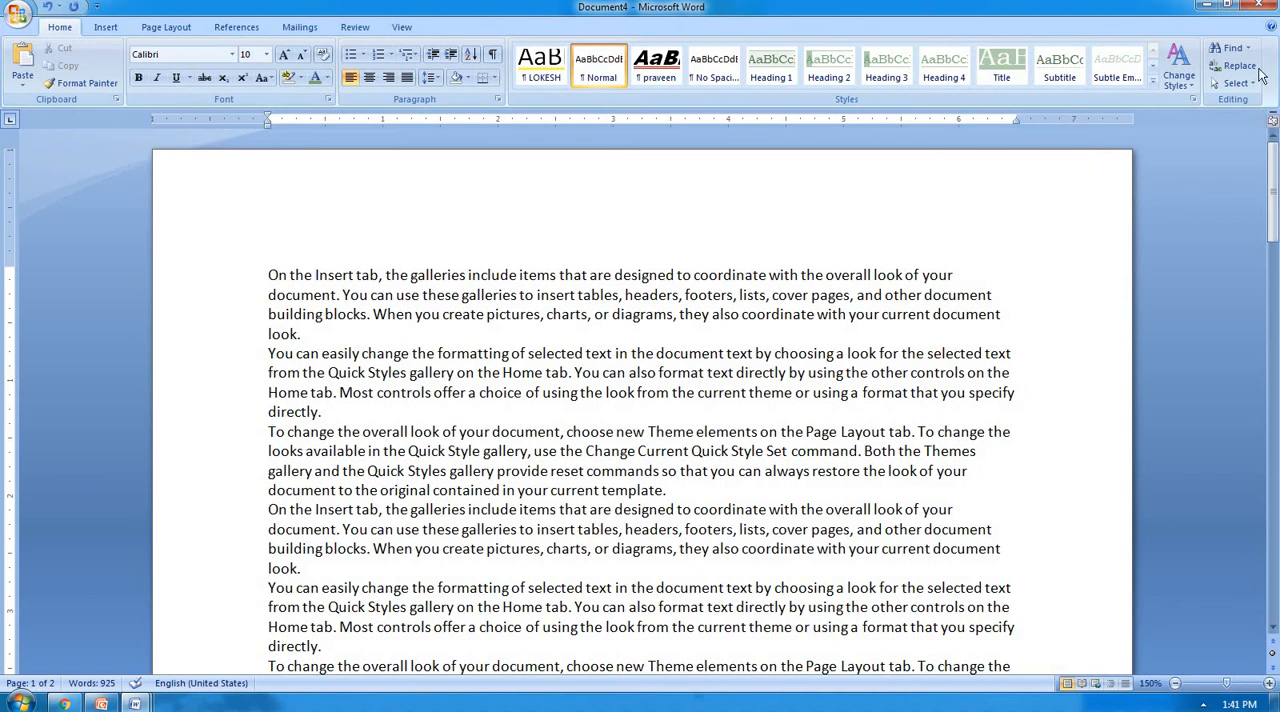
{"action": "key", "text": "ctrl+f"}
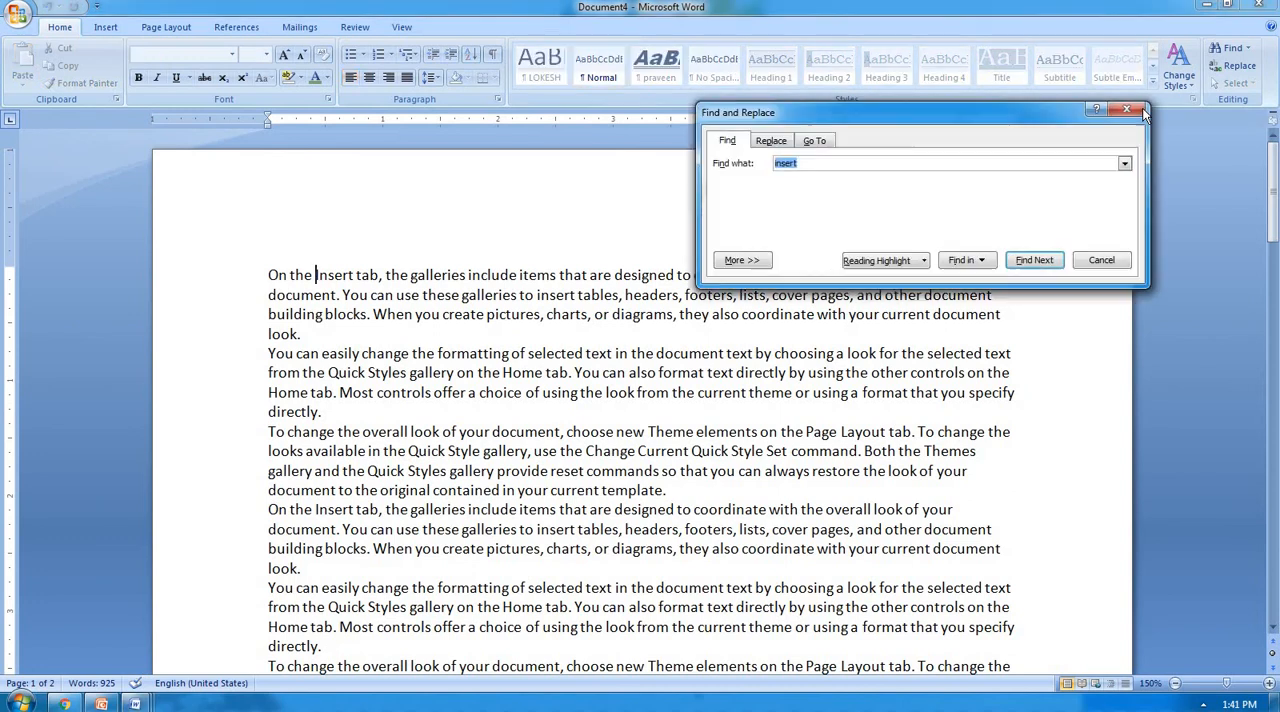
{"action": "left_click", "coordinate": [903, 262]}
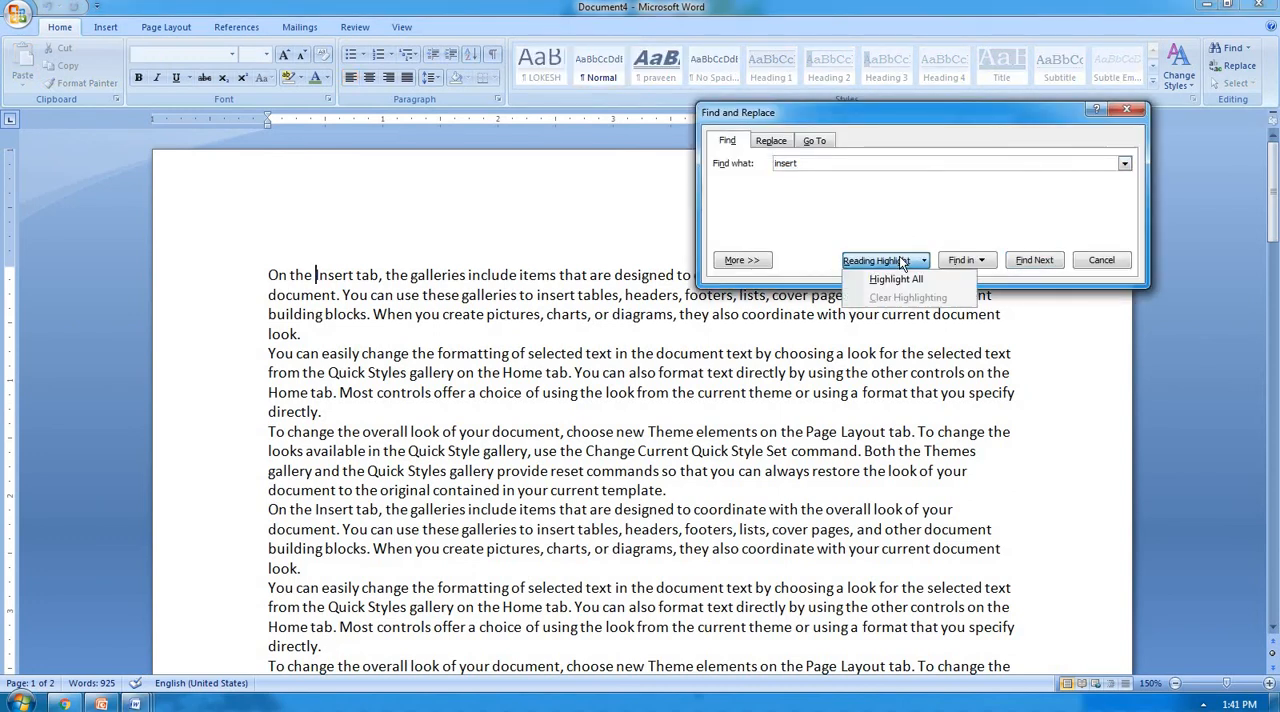
{"action": "left_click", "coordinate": [904, 271]}
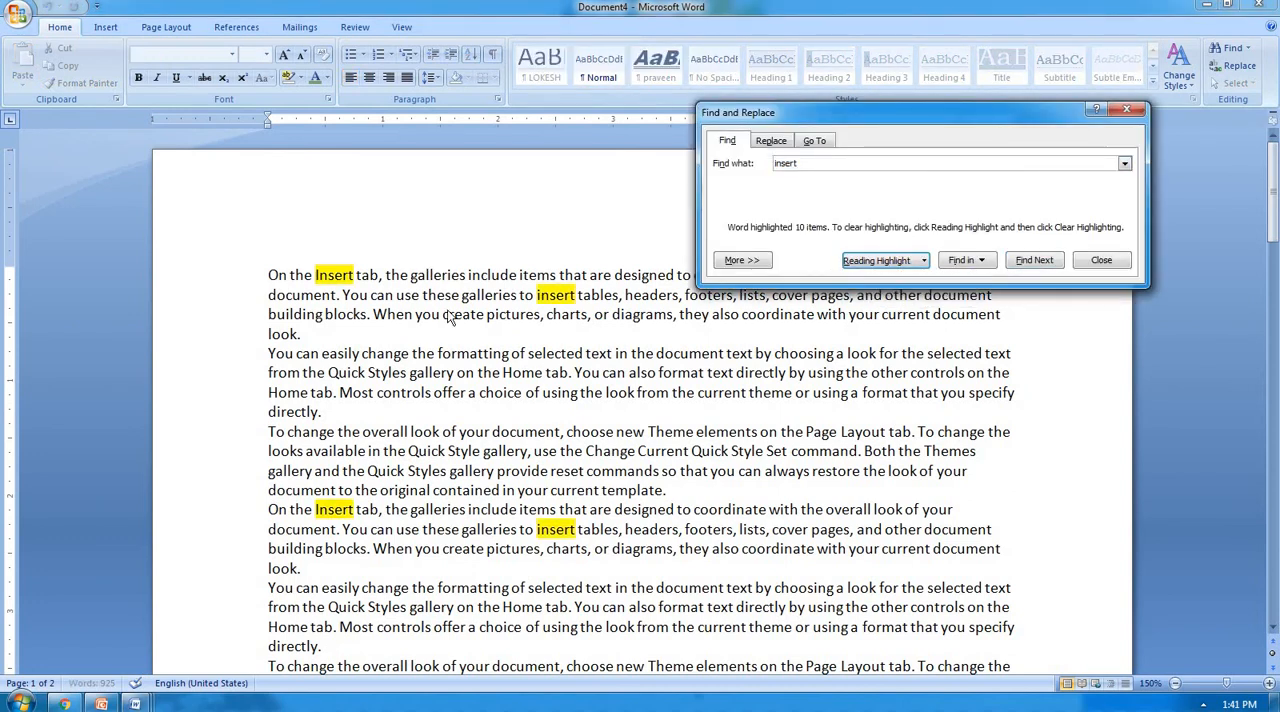
{"action": "left_click", "coordinate": [1103, 260]}
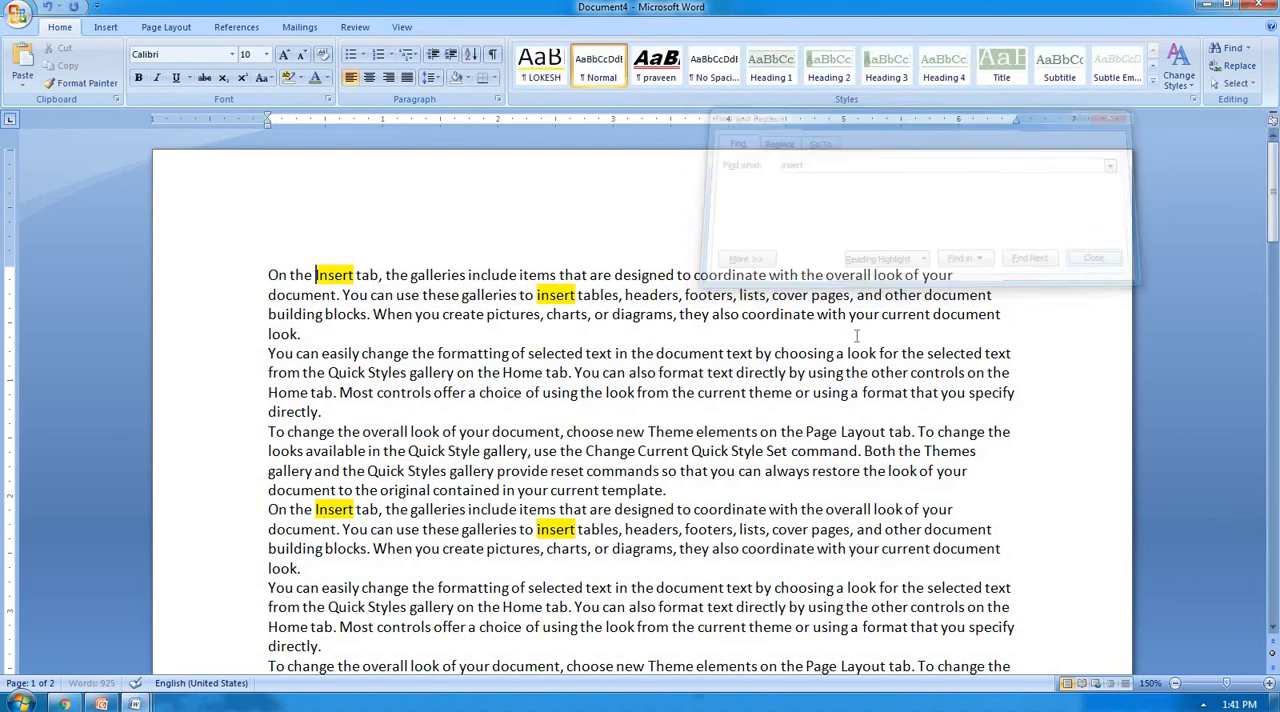
Clear the reading highlight from every occurrence of "insert" and close Find and Replace.
{"action": "scroll", "coordinate": [714, 368], "scroll_direction": "down", "scroll_amount": 15}
{"action": "scroll", "coordinate": [714, 368], "scroll_direction": "up", "scroll_amount": 15}
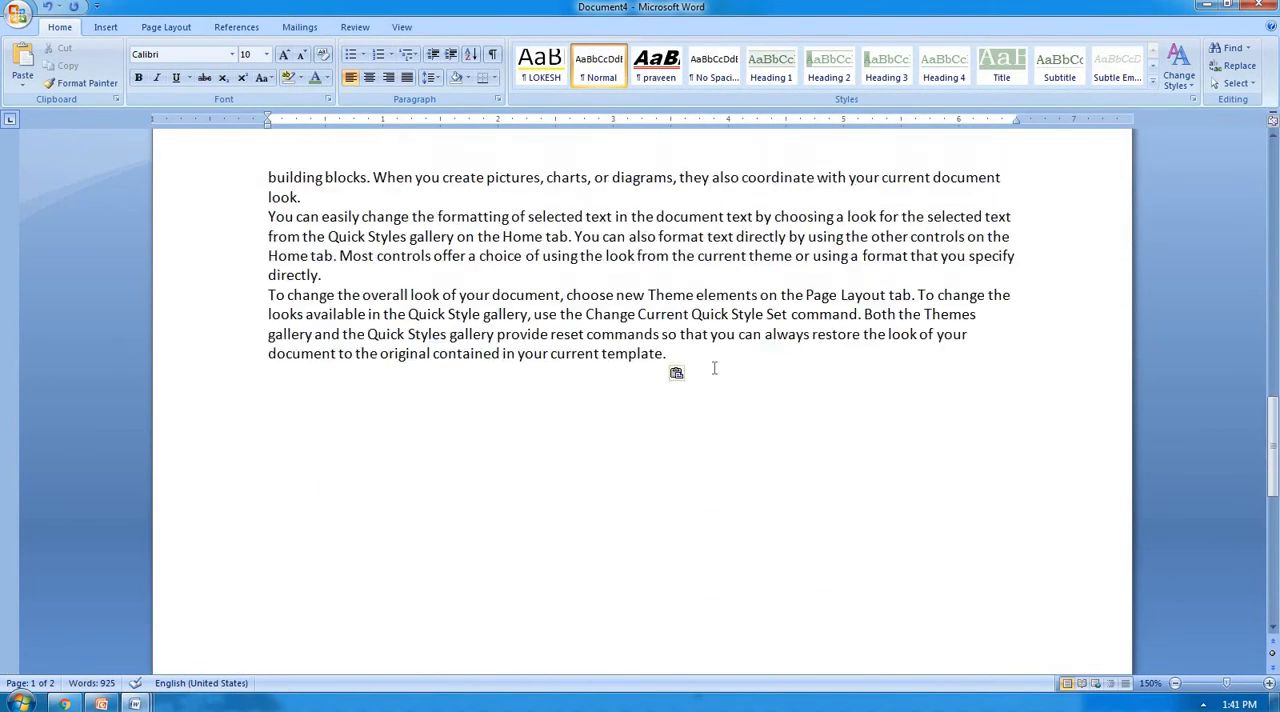
{"action": "scroll", "coordinate": [714, 368], "scroll_direction": "up", "scroll_amount": 5}
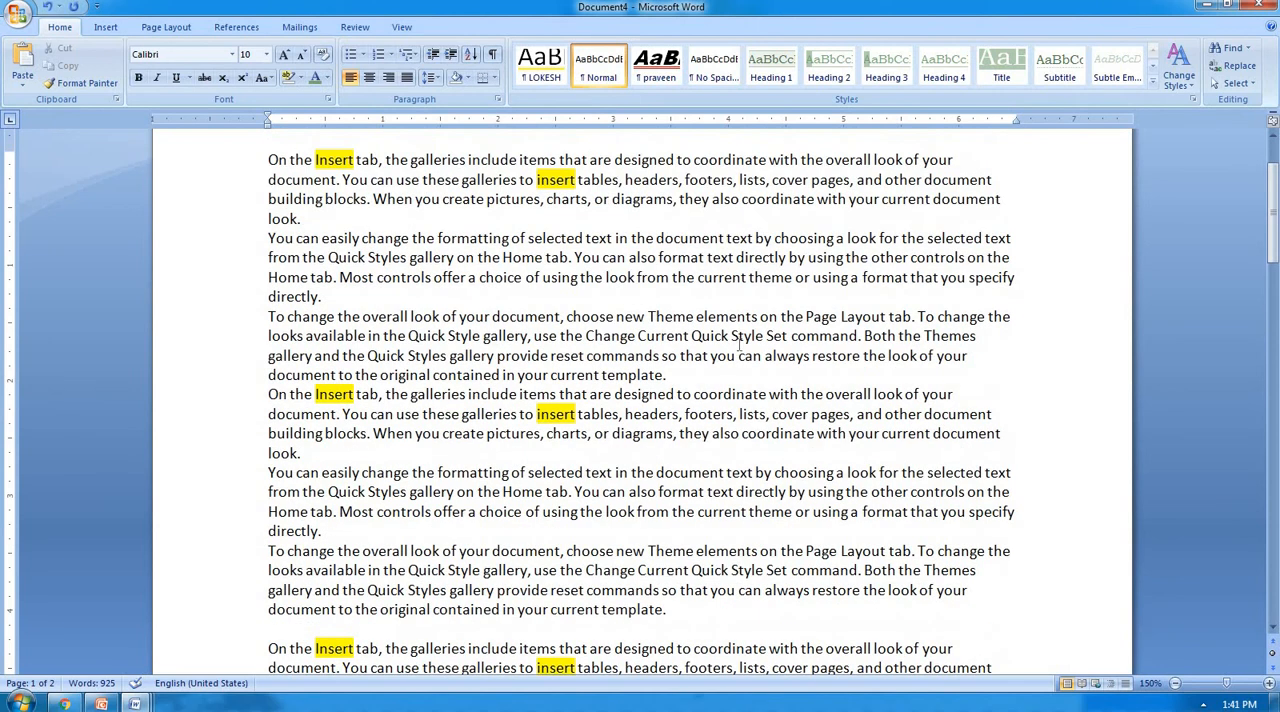
{"action": "key", "text": "ctrl+f"}
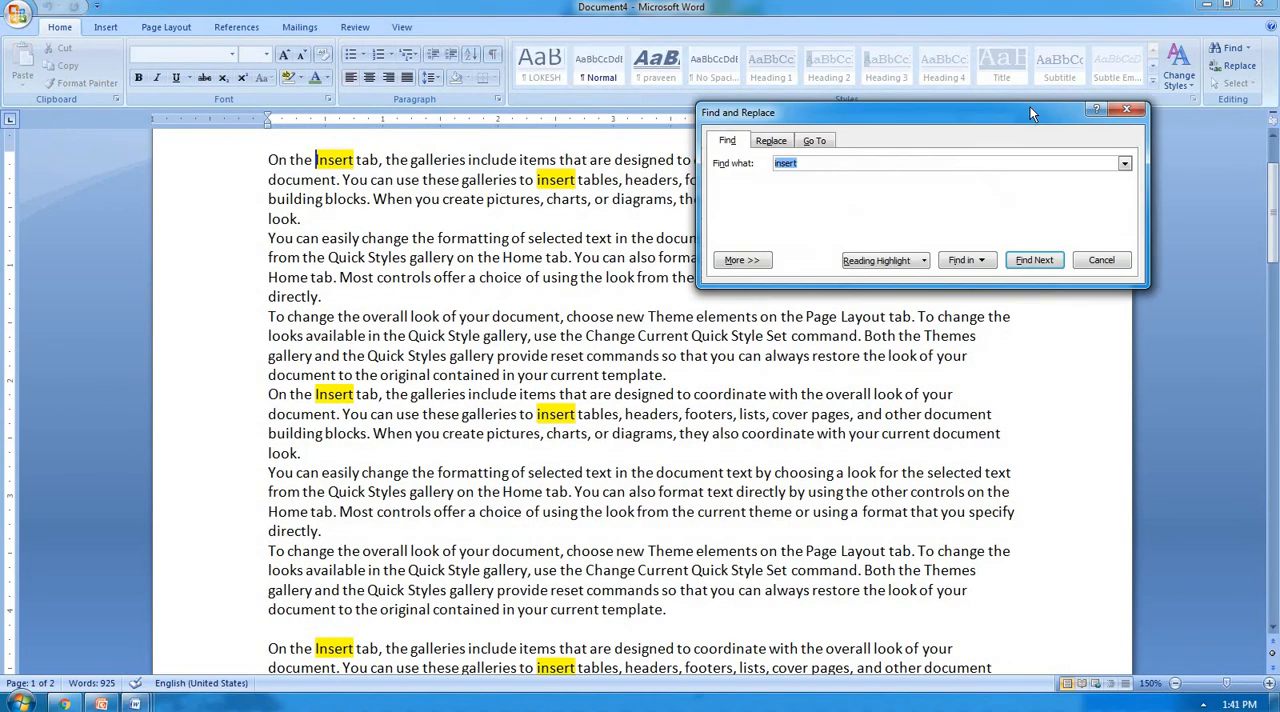
{"action": "left_click", "coordinate": [912, 261]}
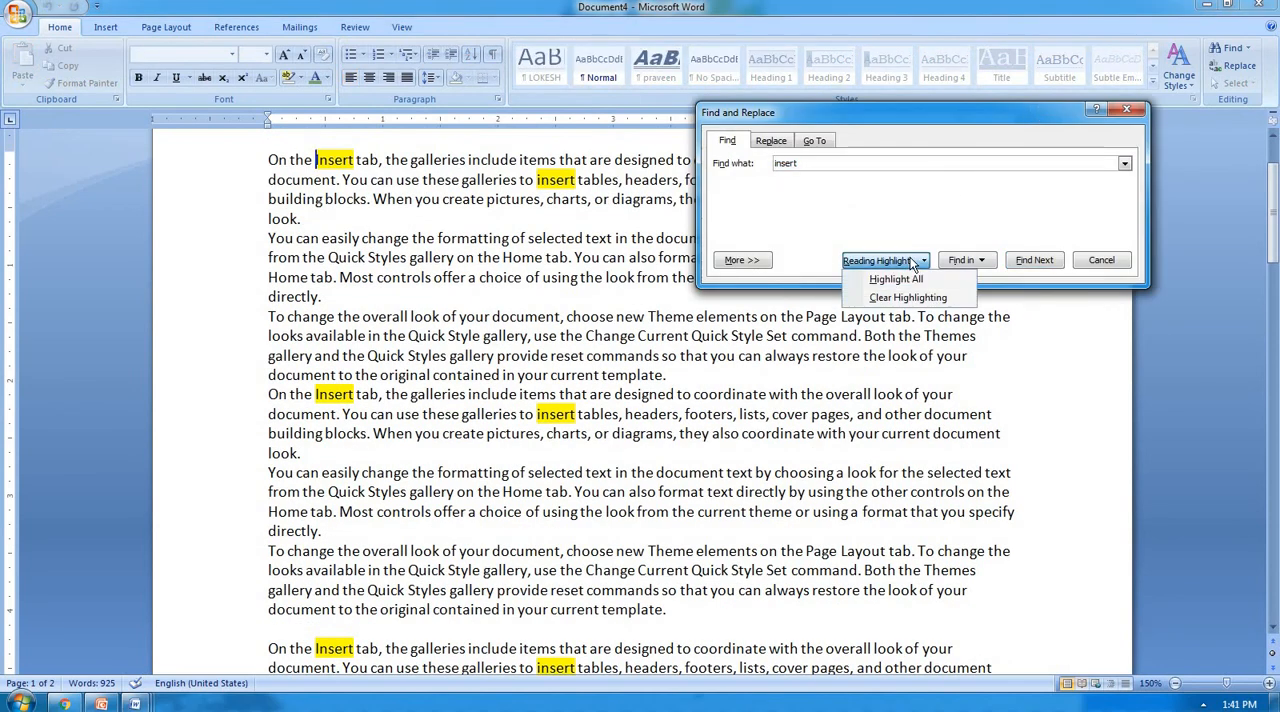
{"action": "left_click", "coordinate": [950, 298]}
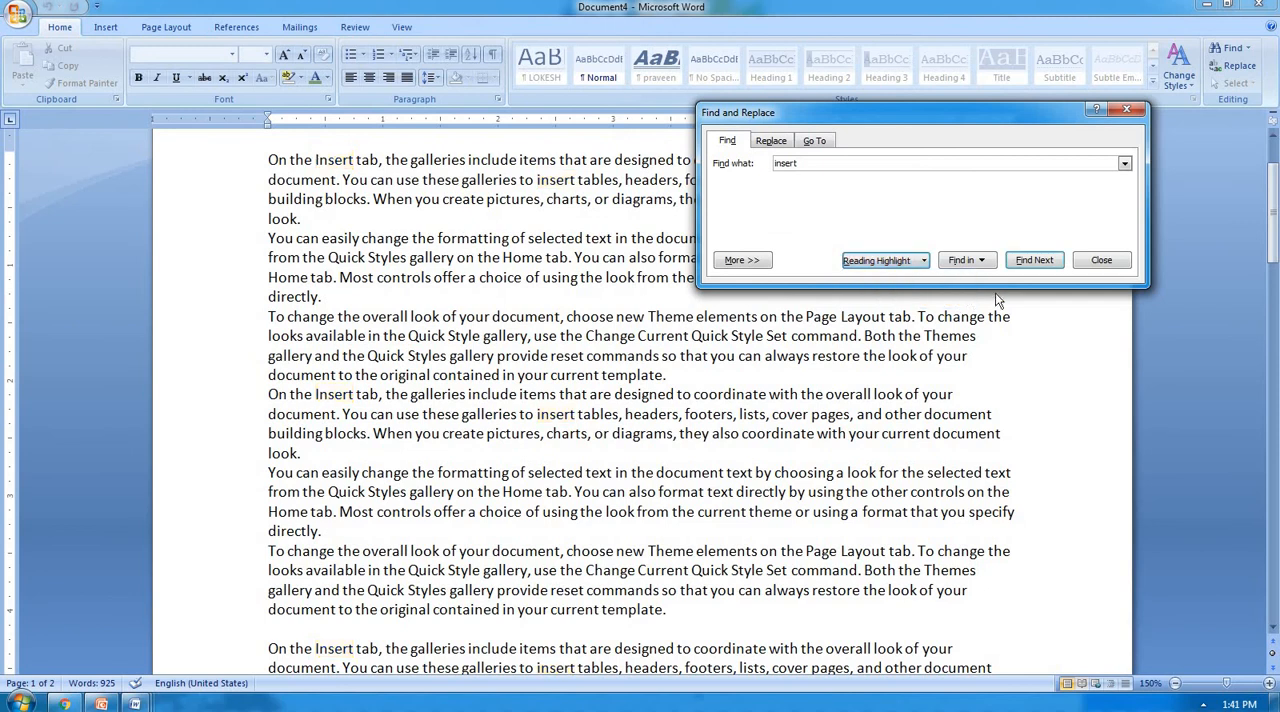
{"action": "left_click", "coordinate": [1101, 260]}
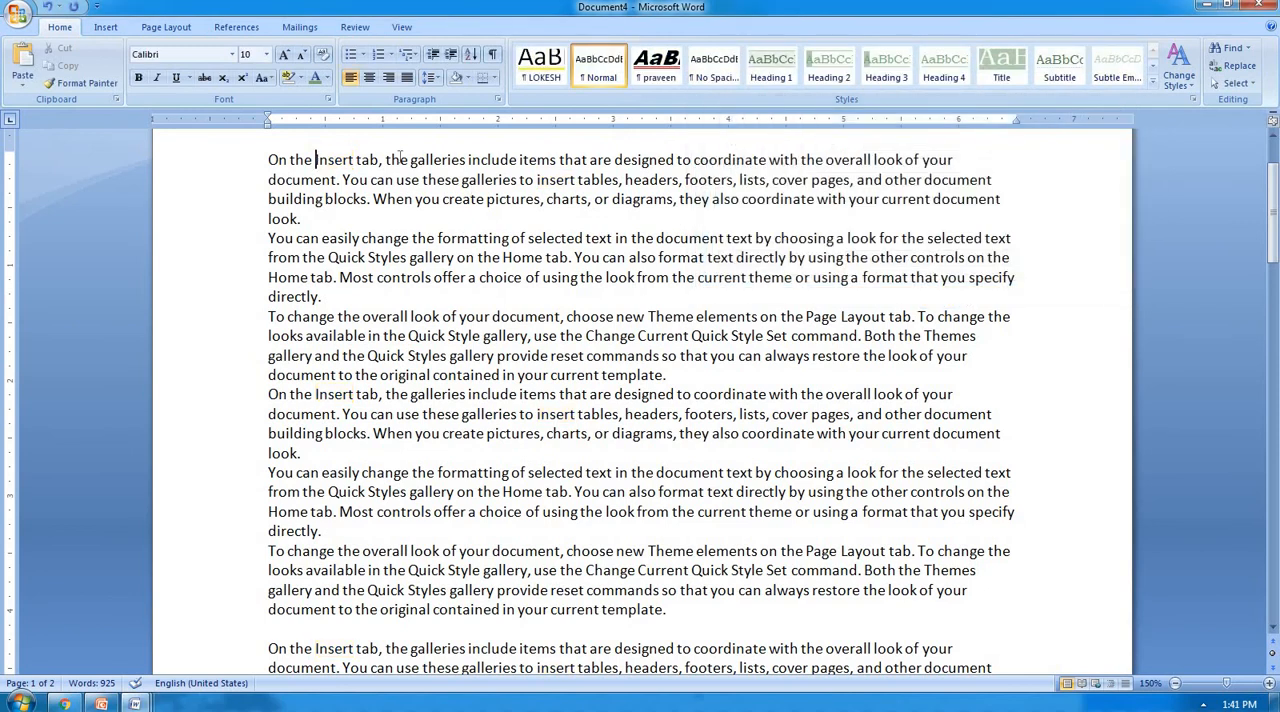
Select the first three paragraphs, find "insert" within the current selection only, close Find and Replace, and review the matches.
{"action": "double_click", "coordinate": [262, 160]}
{"action": "left_click_drag", "start_coordinate": [320, 246], "coordinate": [670, 377]}
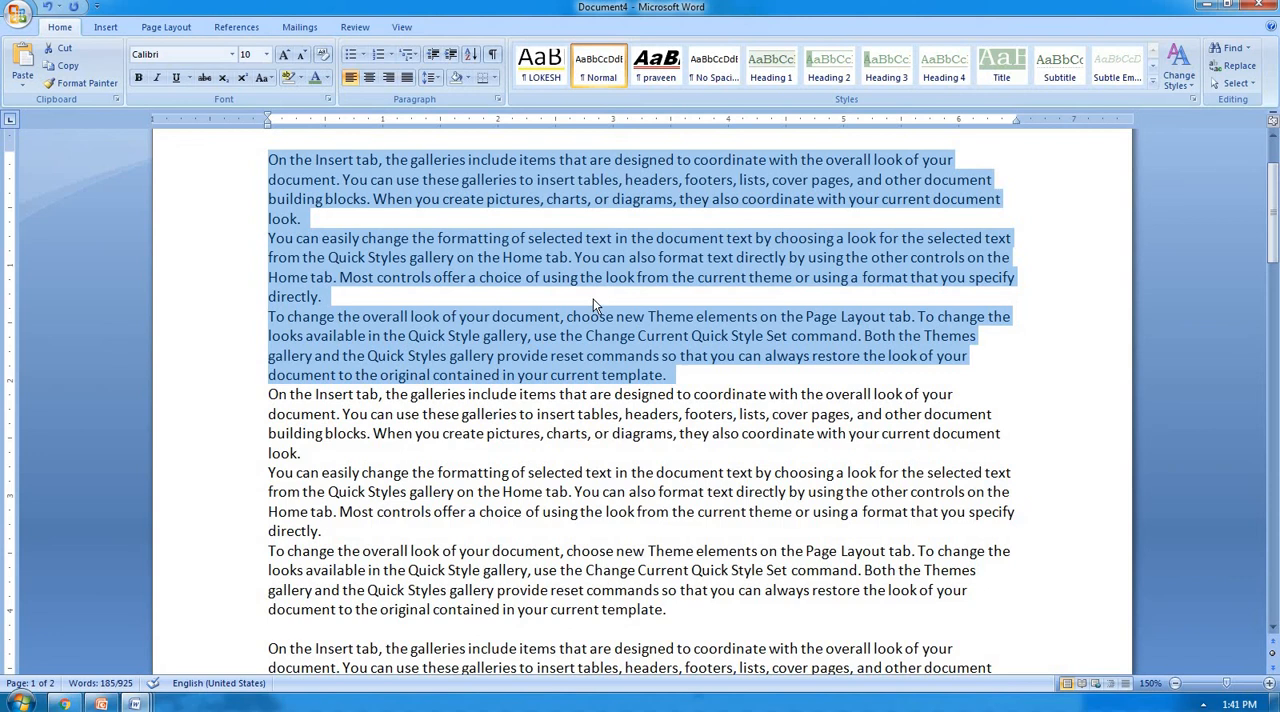
{"action": "key", "text": "ctrl+f"}
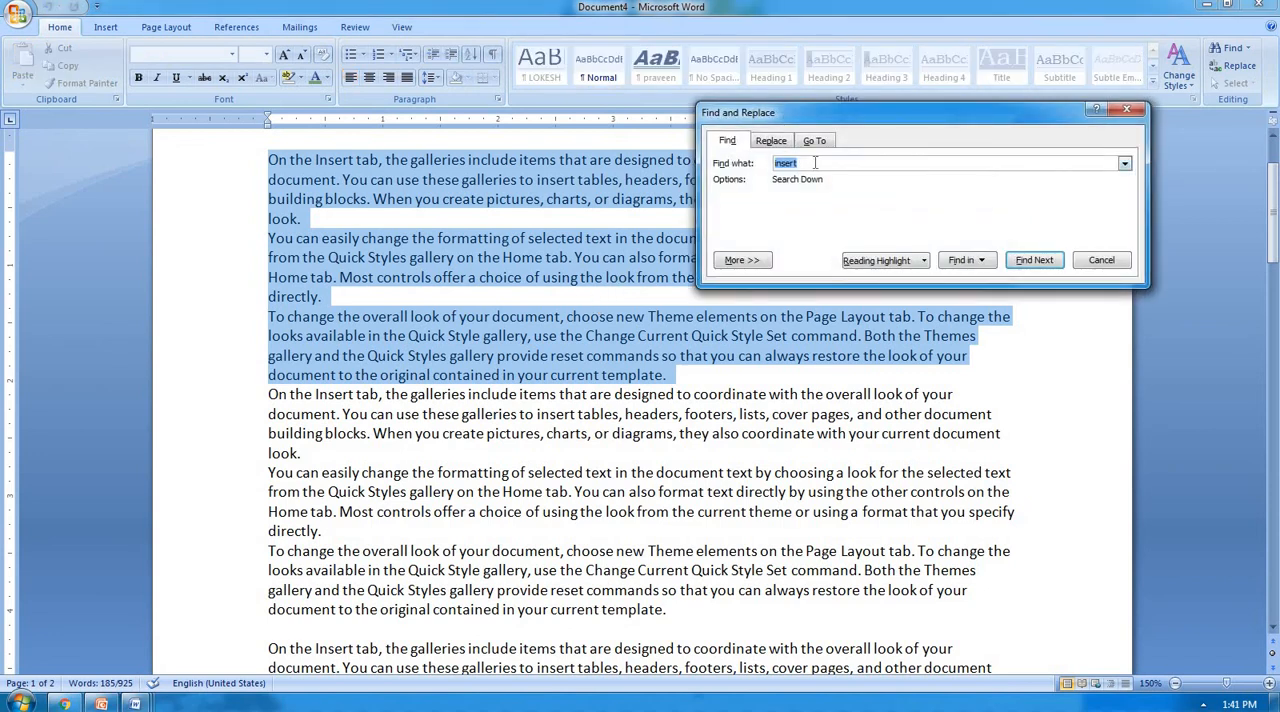
{"action": "left_click", "coordinate": [986, 262]}
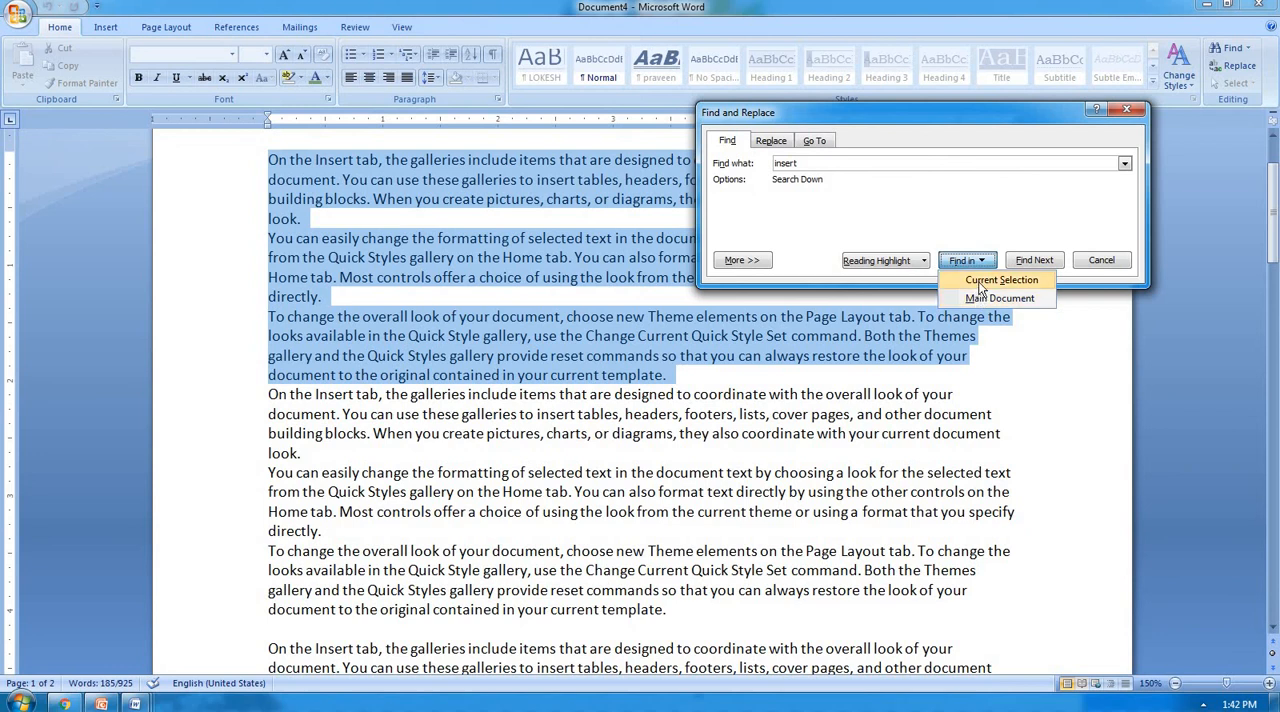
{"action": "left_click", "coordinate": [980, 289]}
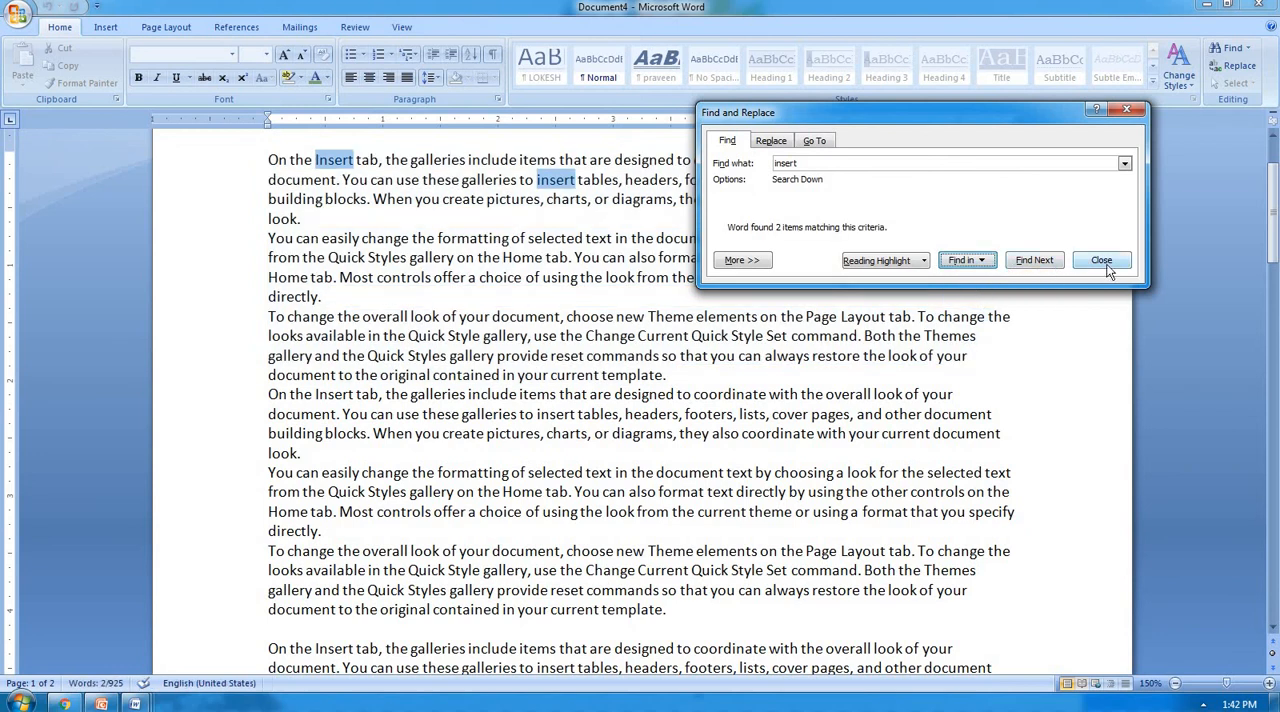
{"action": "left_click", "coordinate": [1100, 262]}
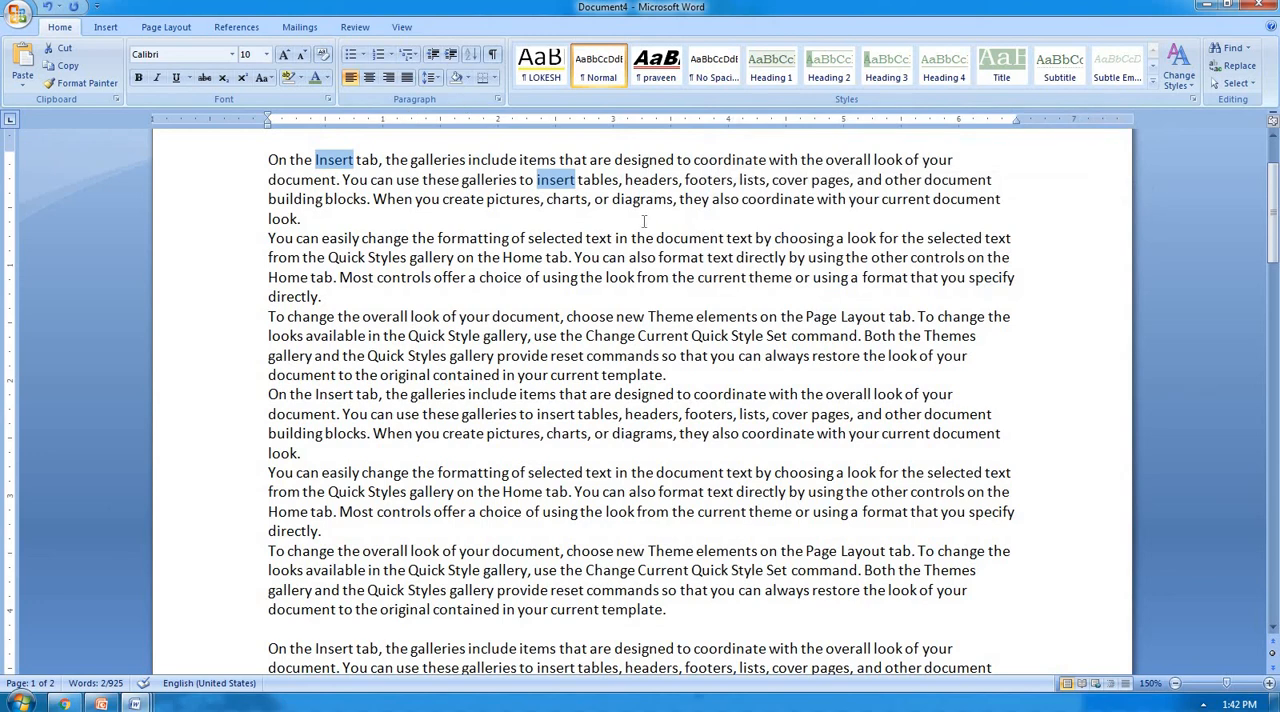
{"action": "scroll", "coordinate": [629, 232], "scroll_direction": "down", "scroll_amount": 10}
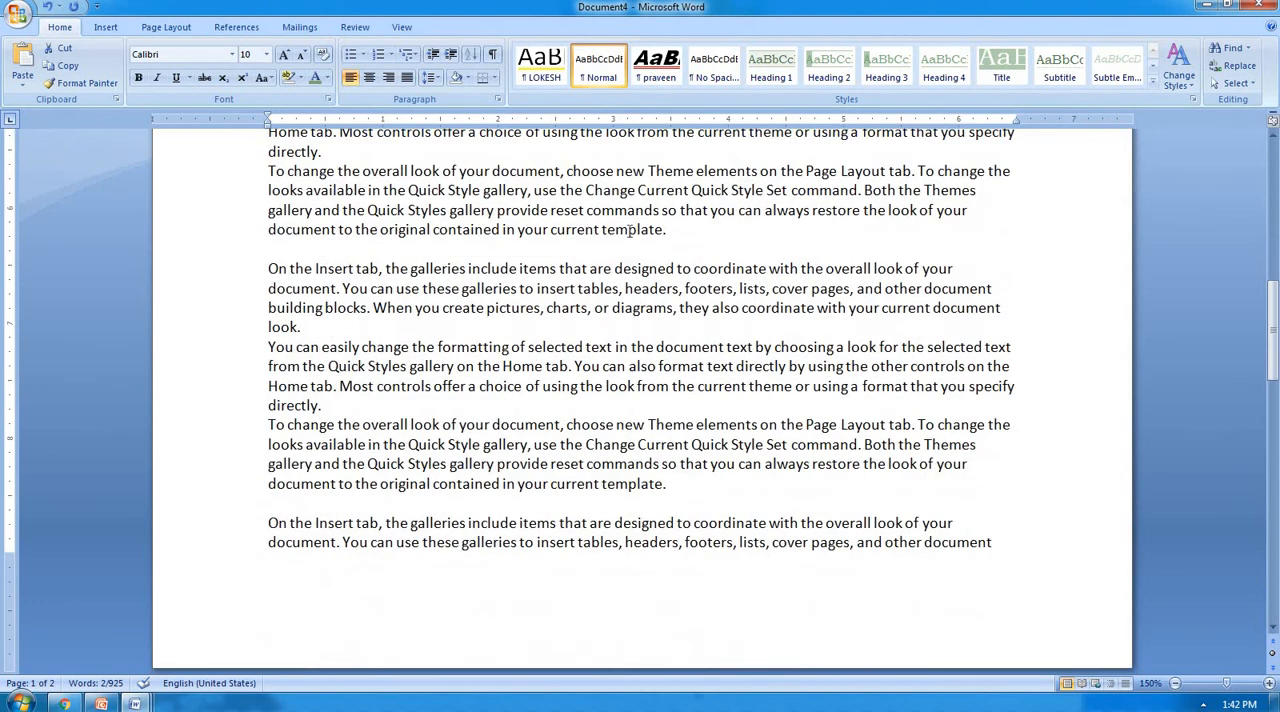
{"action": "scroll", "coordinate": [642, 235], "scroll_direction": "up", "scroll_amount": 12}
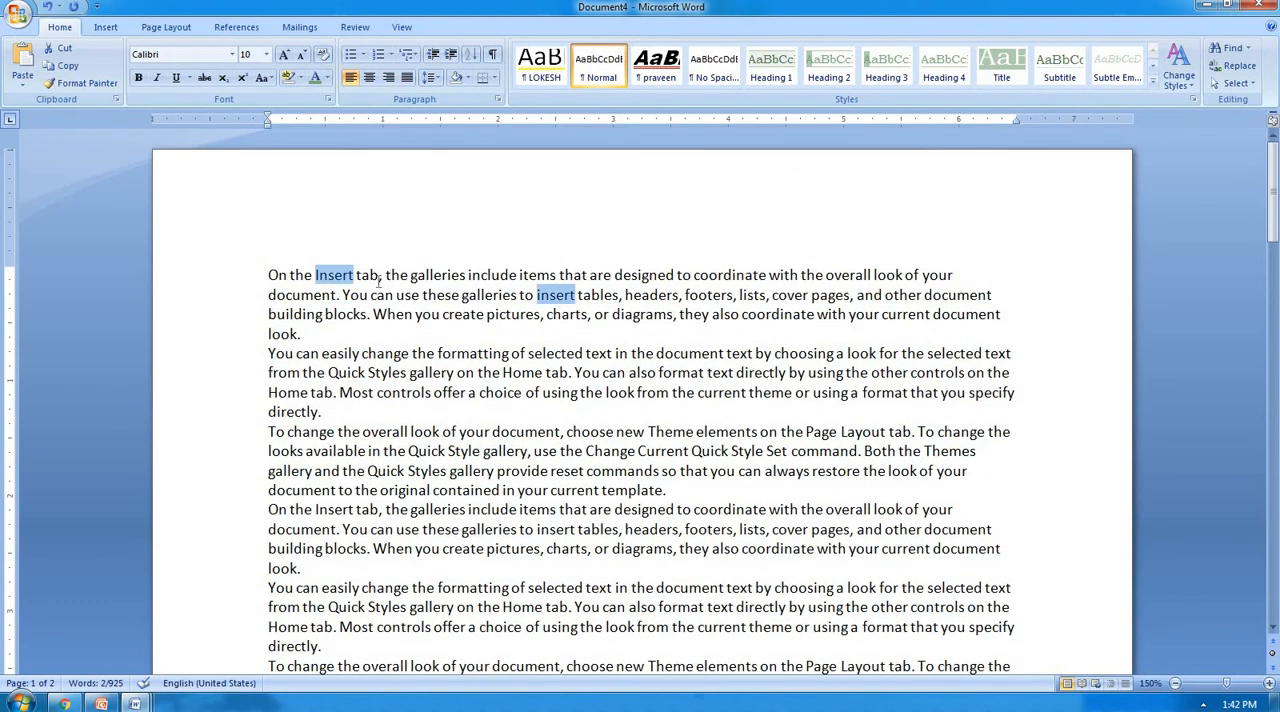
Change "Insert" to "Insertion" in the opening lines of the first and fourth paragraphs.
{"action": "left_click", "coordinate": [356, 281]}
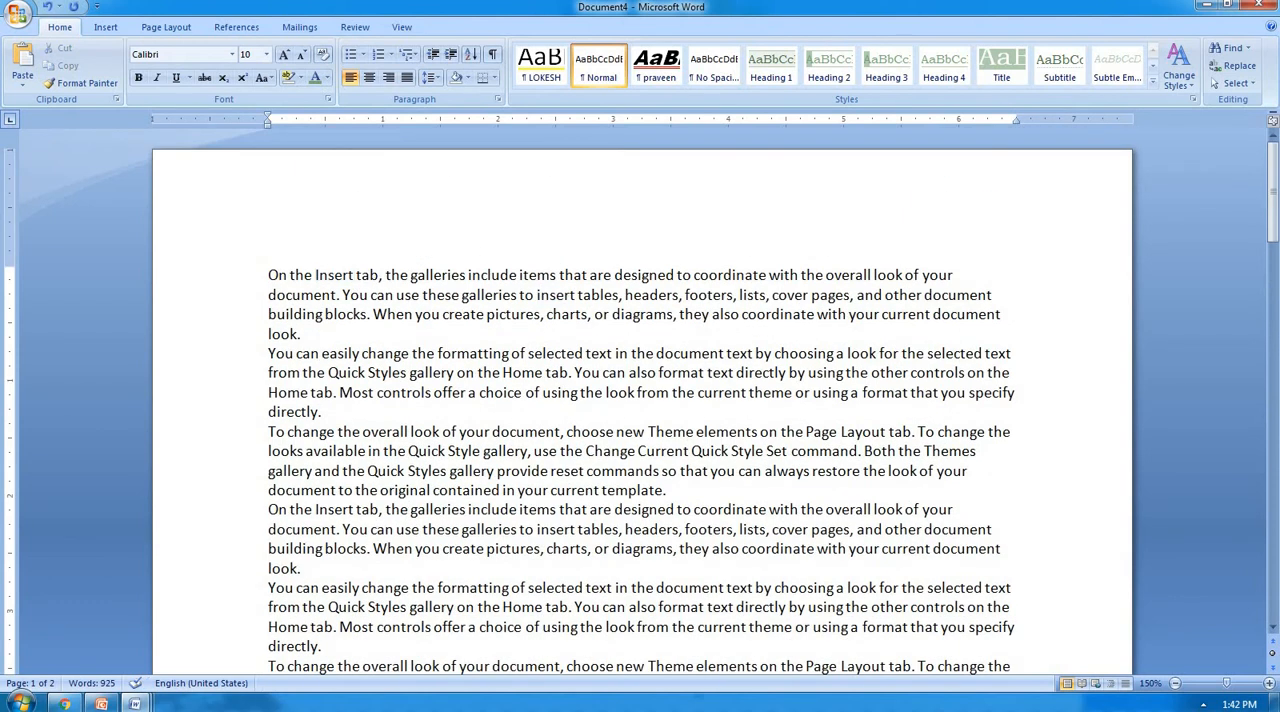
{"action": "type", "text": "ion"}
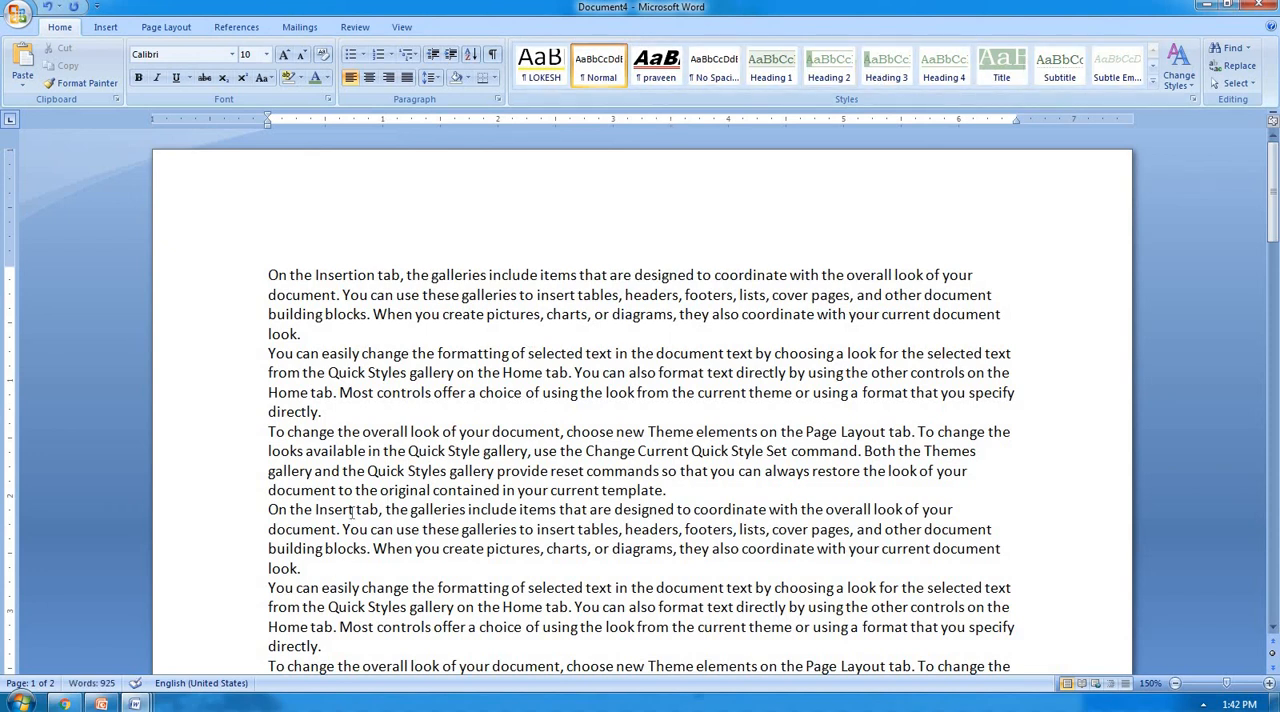
{"action": "type", "text": "ion"}
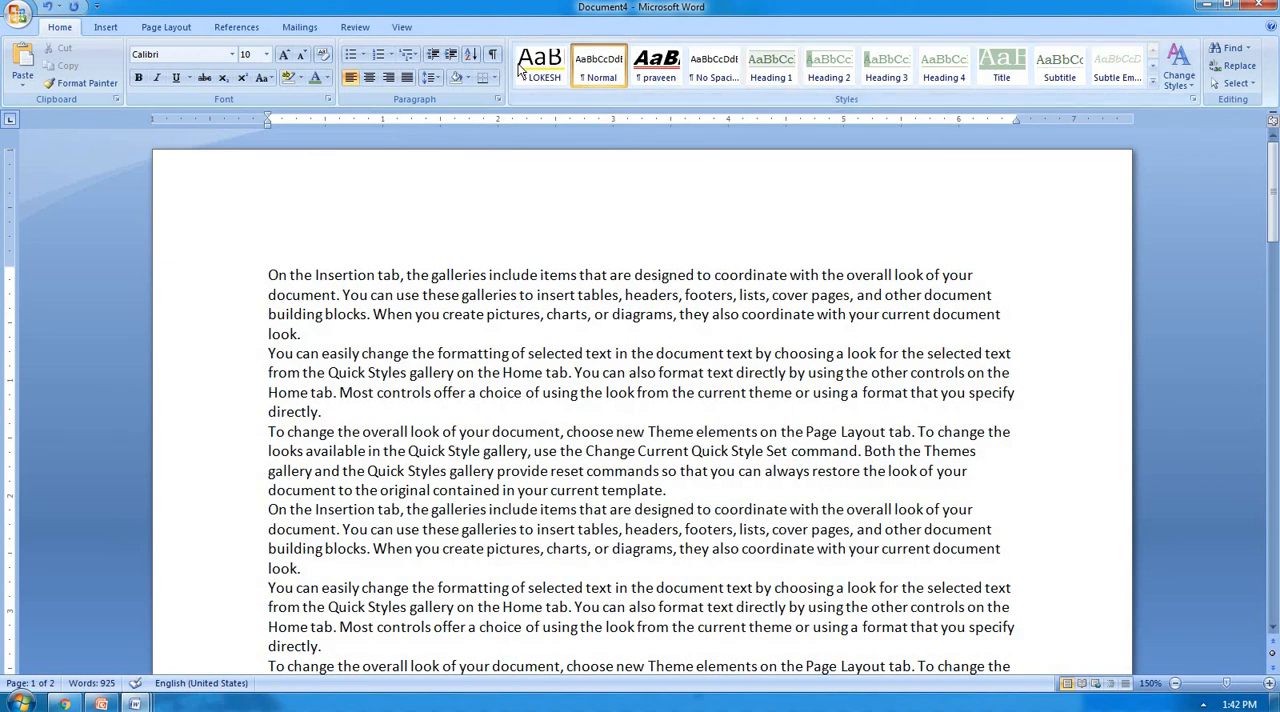
Add the word "INSERTION" in capitals, preceded by a space, at the end of the first paragraph.
{"action": "left_click", "coordinate": [328, 330]}
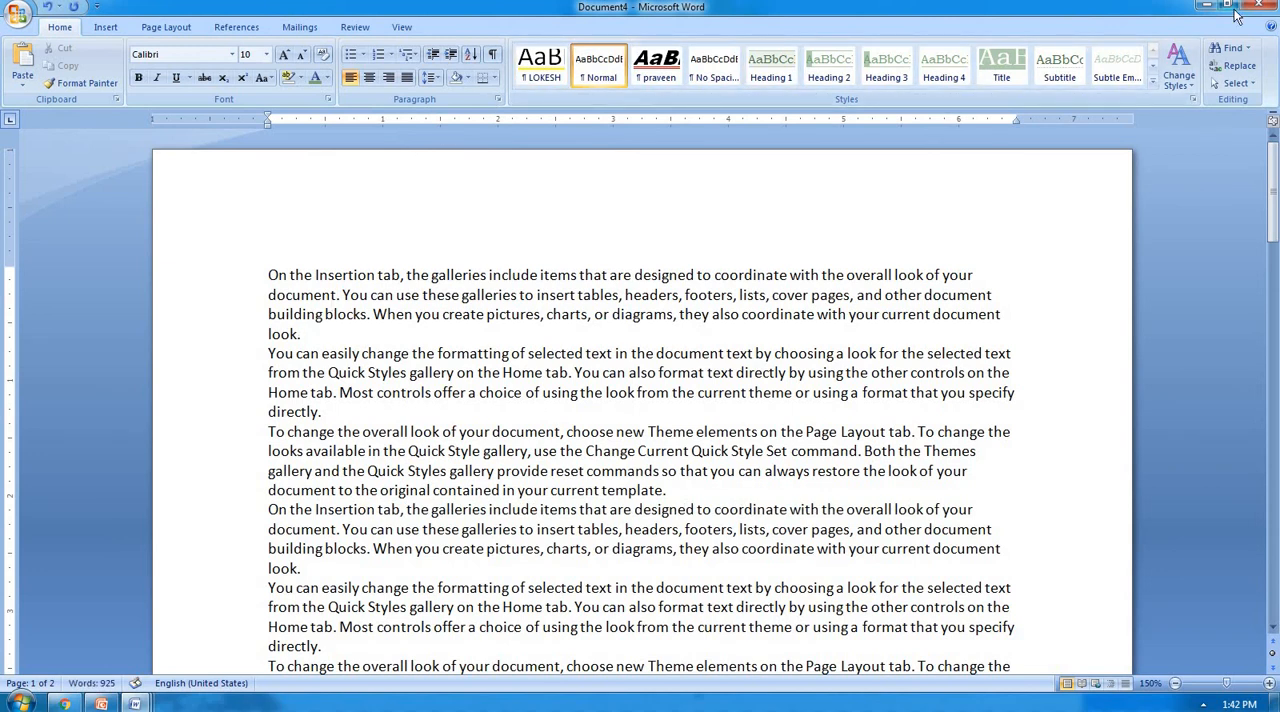
{"action": "type", "text": "IN"}
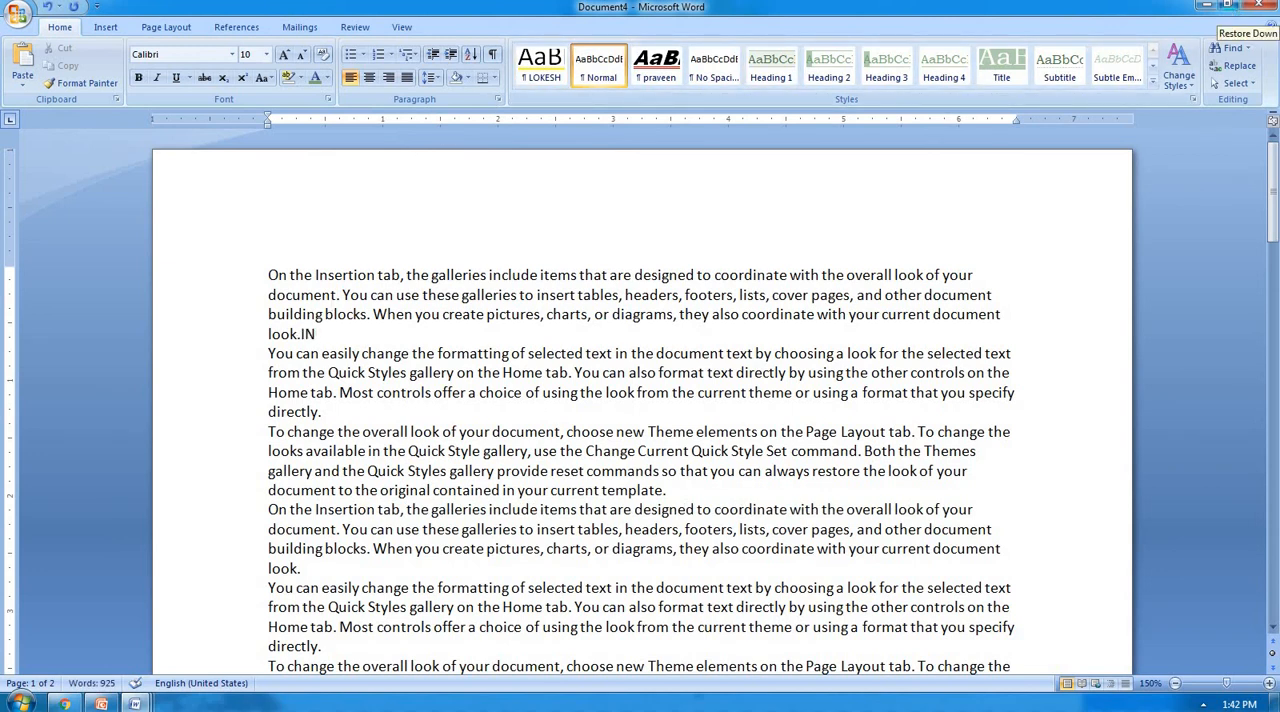
{"action": "type", "text": "SERTION"}
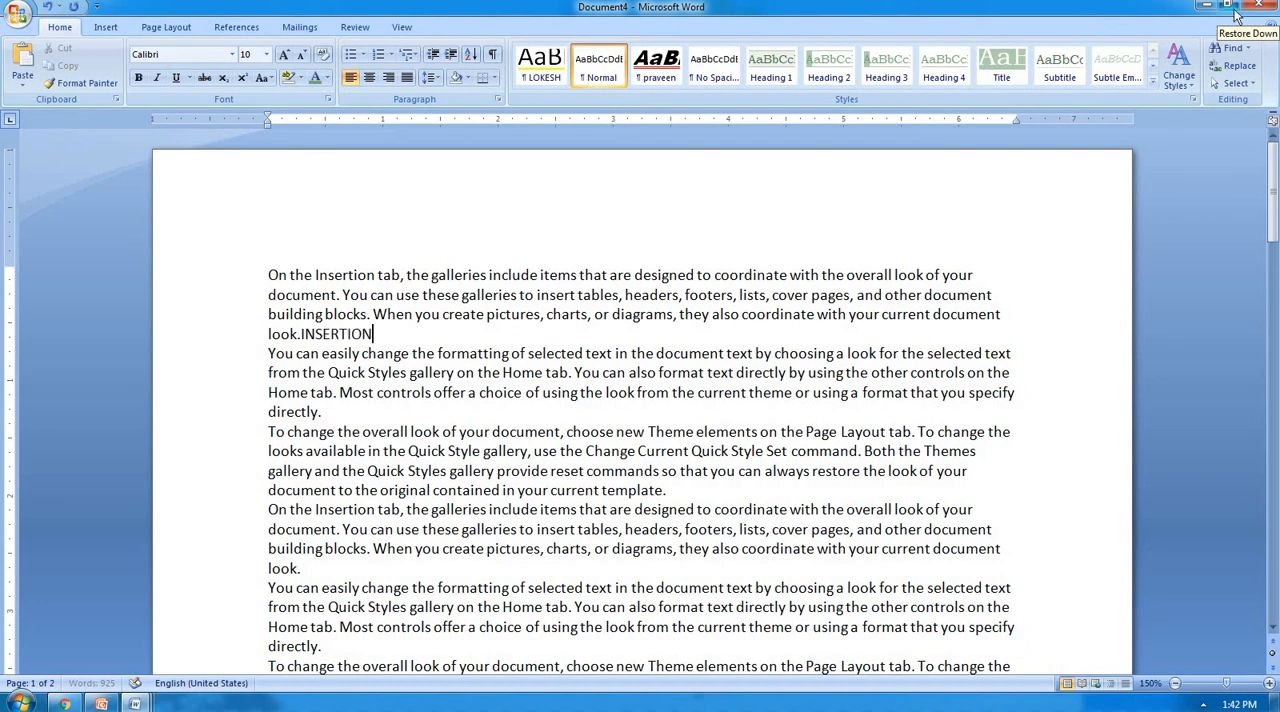
{"action": "key", "text": "Left"}
{"action": "key", "text": "Left"}
{"action": "key", "text": "Left"}
{"action": "key", "text": "Left"}
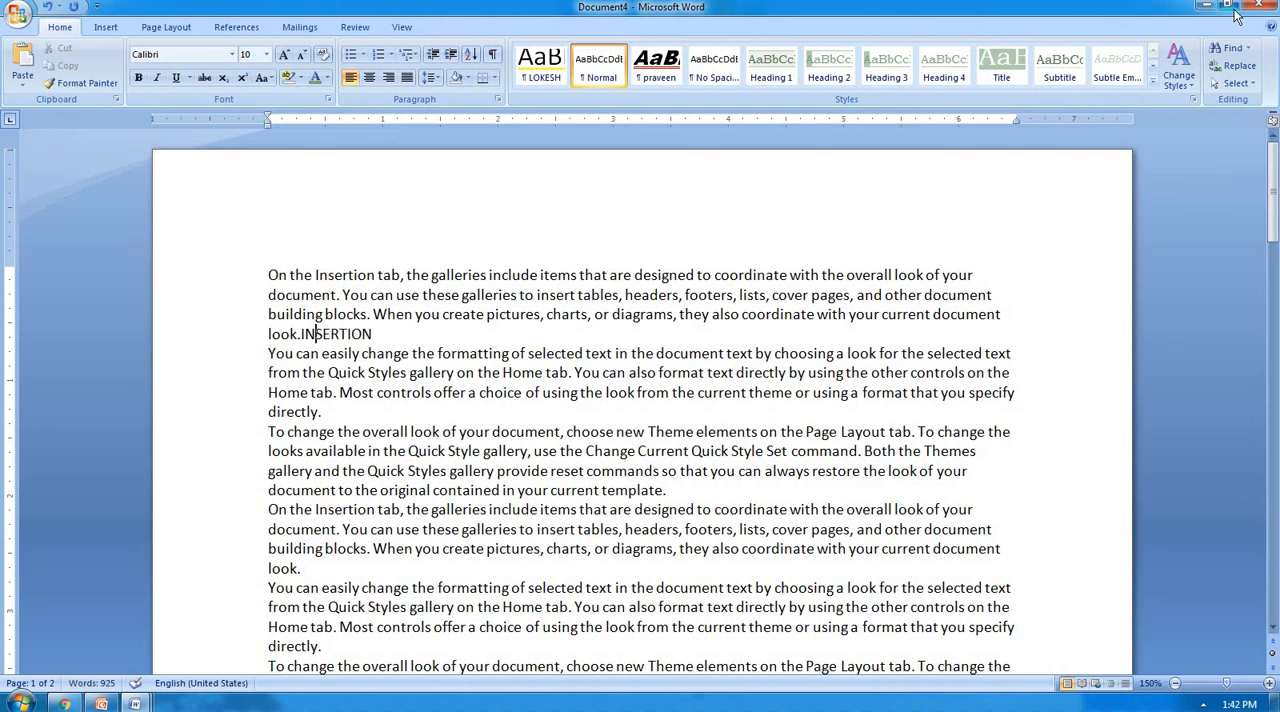
{"action": "key", "text": "Left"}
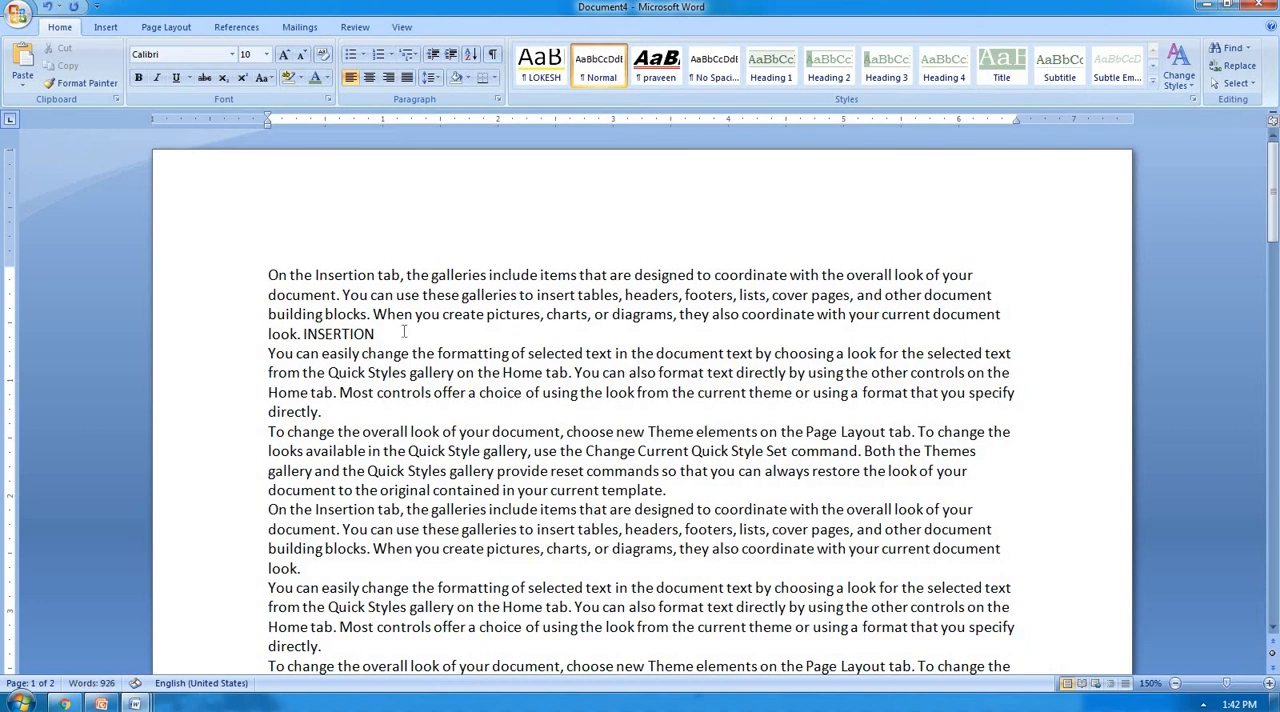
Add the word "INSERTION" in capitals at the end of the second paragraph.
{"action": "left_click", "coordinate": [394, 405]}
{"action": "type", "text": "INSERTIO"}
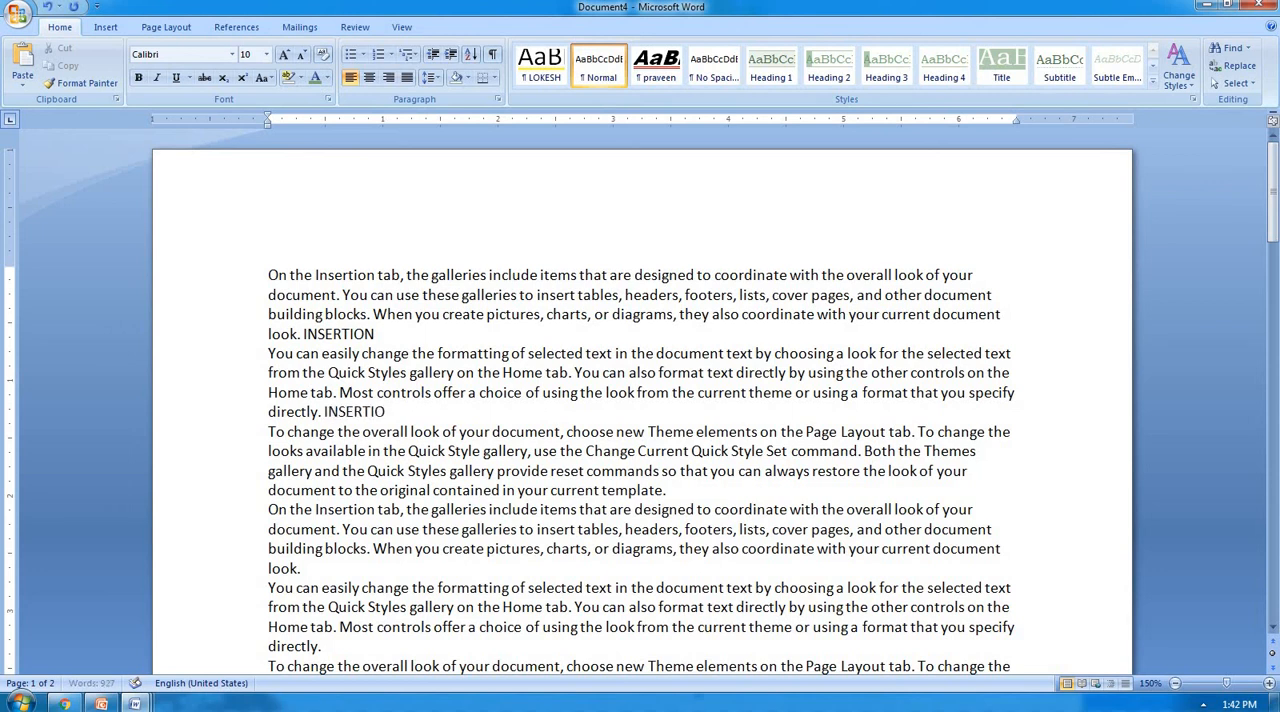
{"action": "type", "text": "N"}
Find the first three successive matches of "insert" from the first line, without any search restrictions.
{"action": "key", "text": "ctrl+f"}
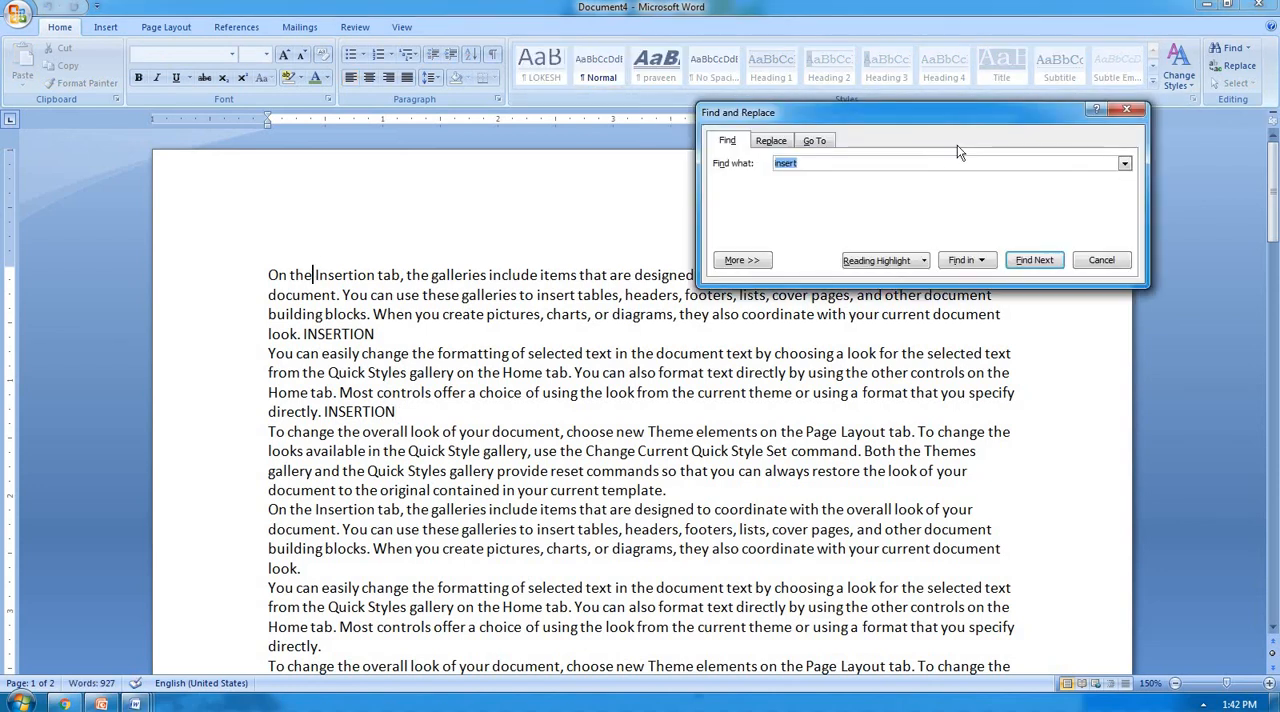
{"action": "left_click", "coordinate": [1034, 260]}
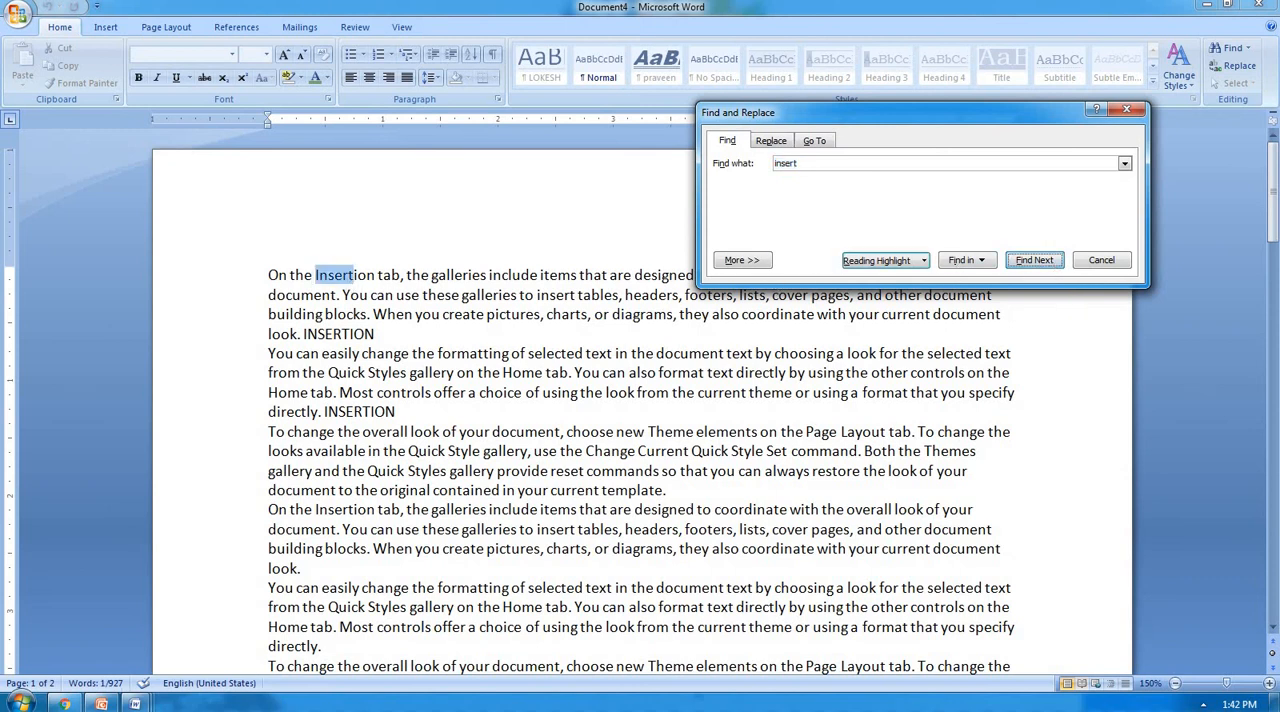
{"action": "left_click", "coordinate": [1034, 260]}
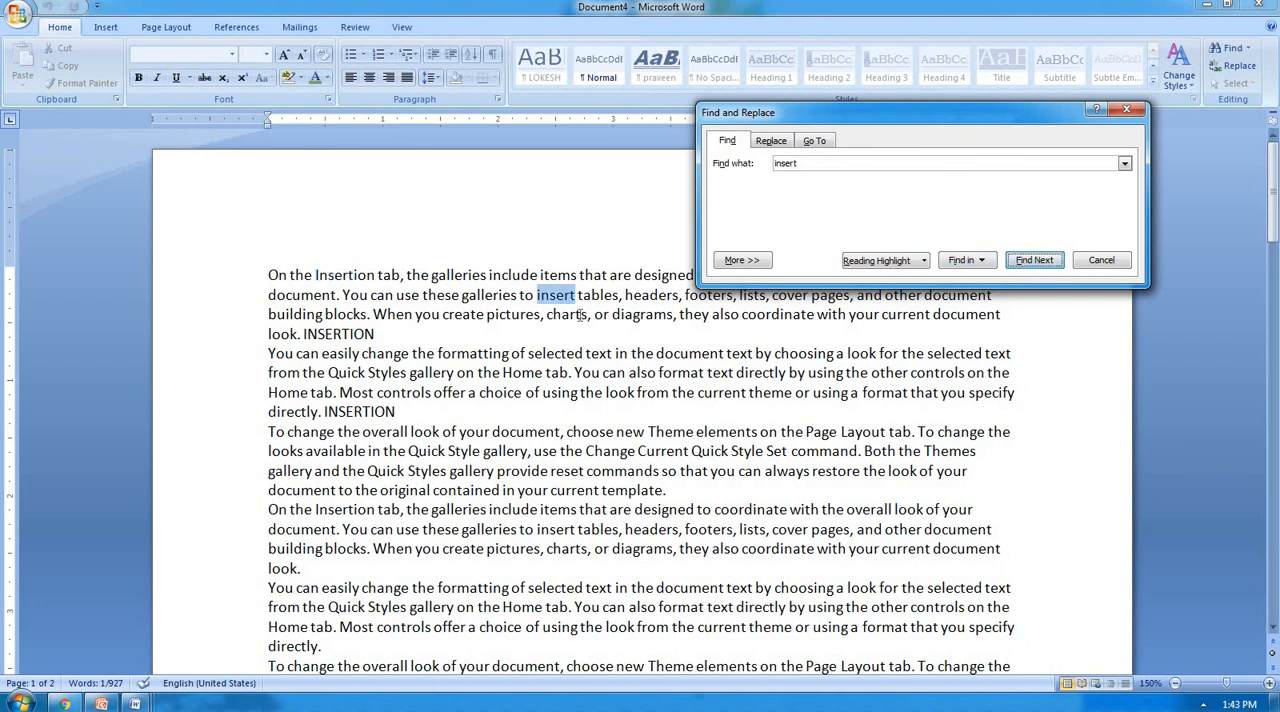
{"action": "left_click", "coordinate": [1034, 260]}
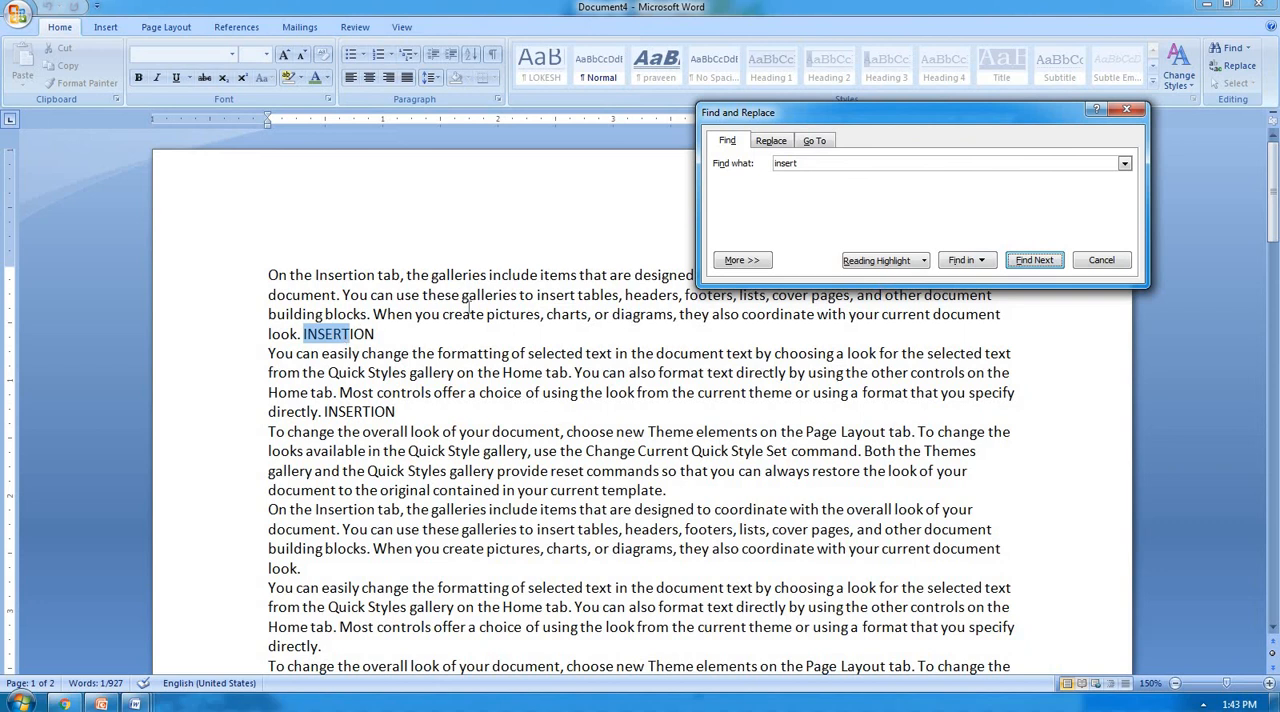
From the start of the document, find successive occurrences of "insert" as whole words only, and close Find and Replace.
{"action": "left_click", "coordinate": [271, 275]}
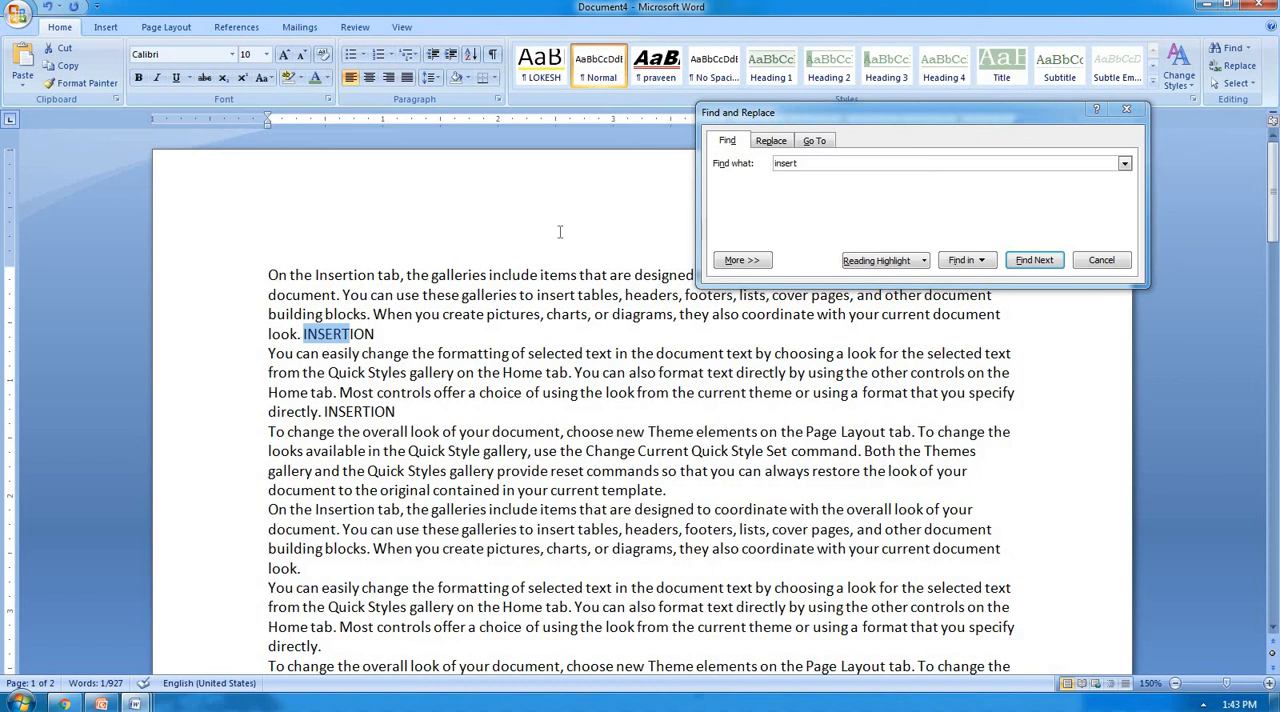
{"action": "left_click", "coordinate": [266, 267]}
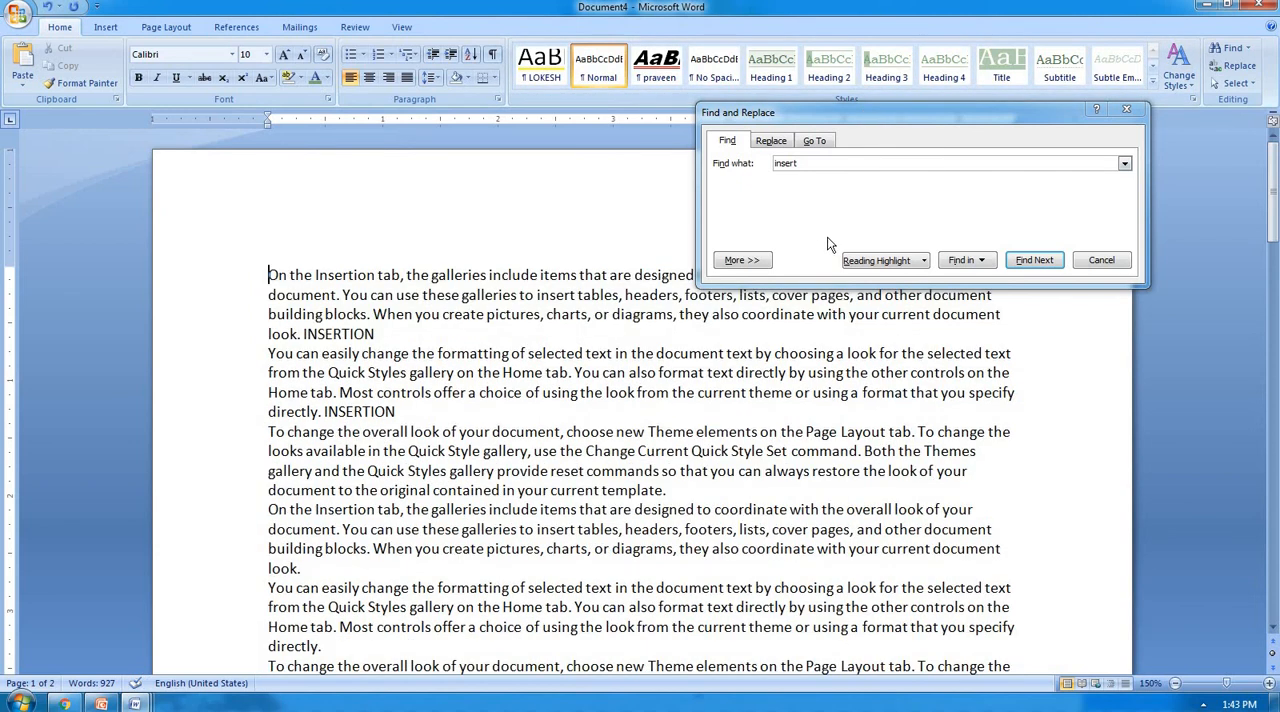
{"action": "left_click", "coordinate": [741, 260]}
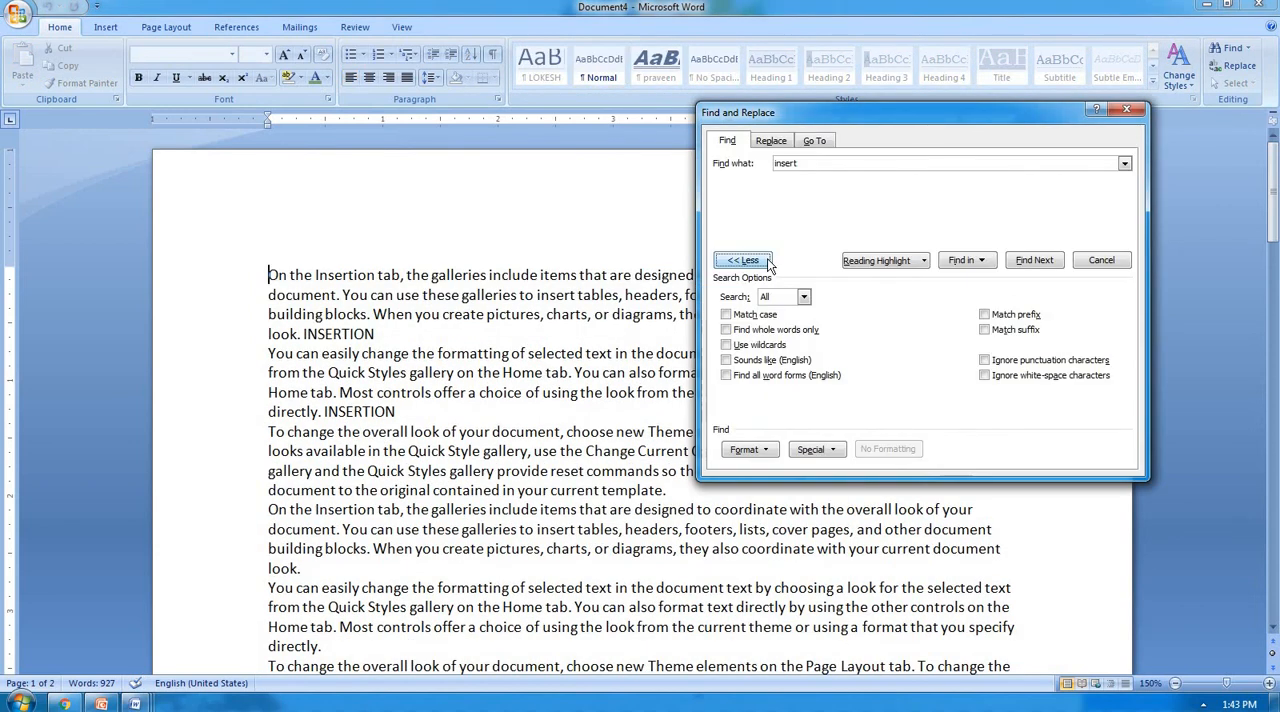
{"action": "left_click", "coordinate": [743, 332]}
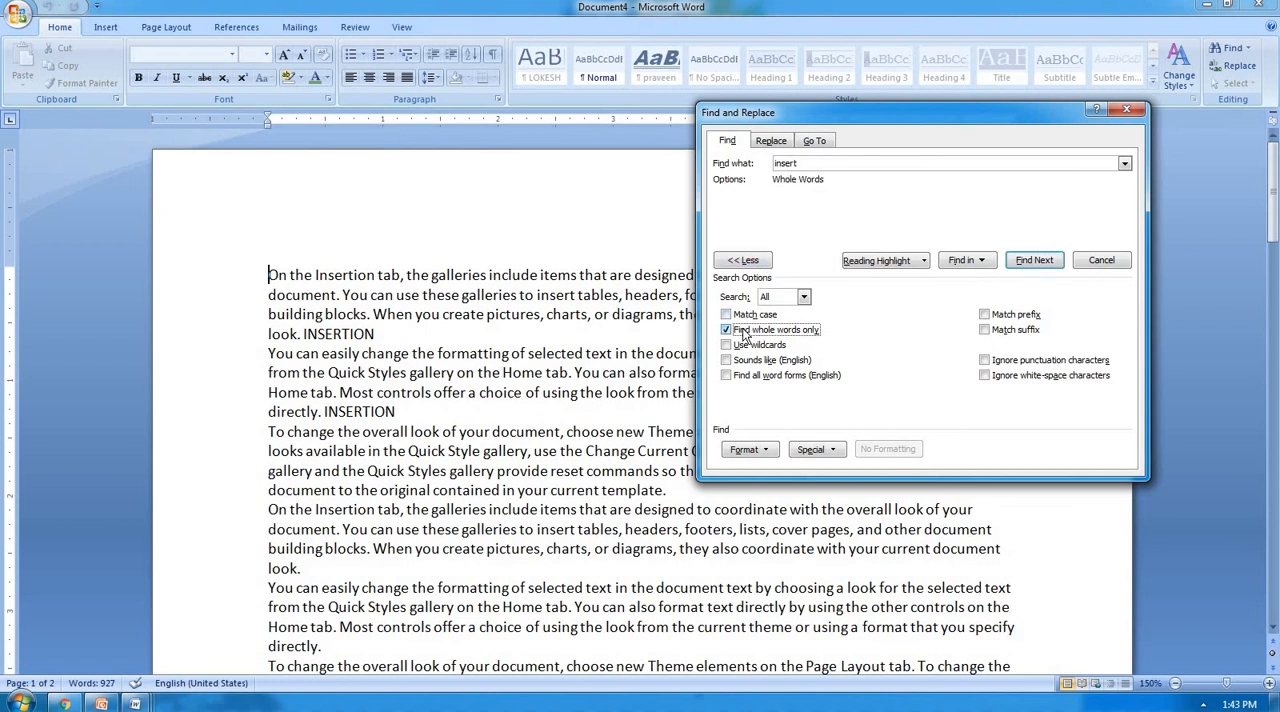
{"action": "left_click", "coordinate": [1016, 262]}
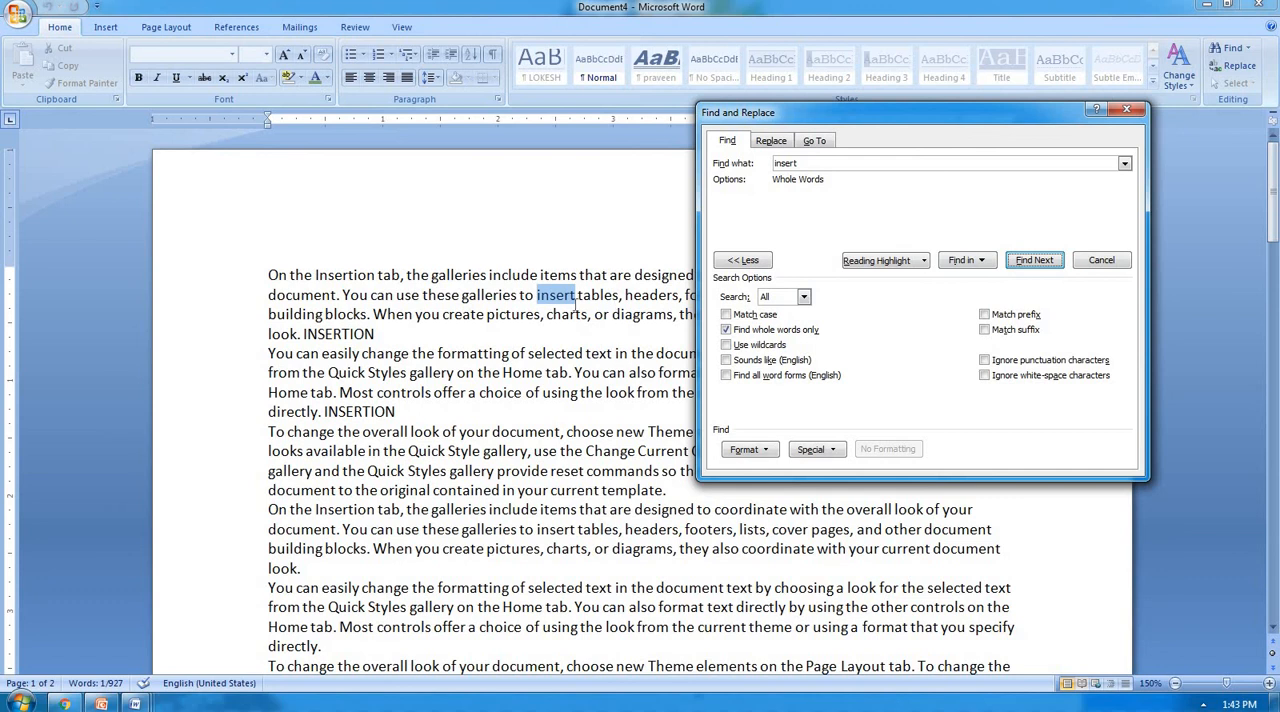
{"action": "left_click", "coordinate": [1052, 263]}
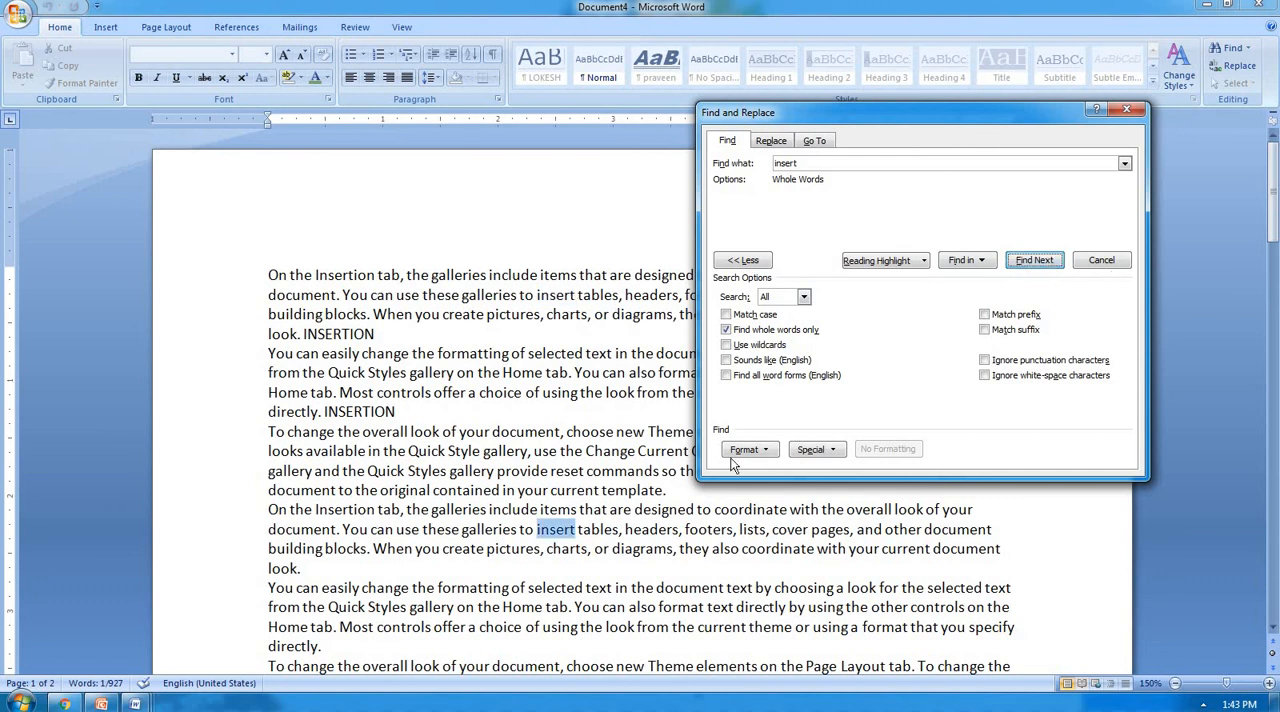
{"action": "left_click", "coordinate": [1047, 266]}
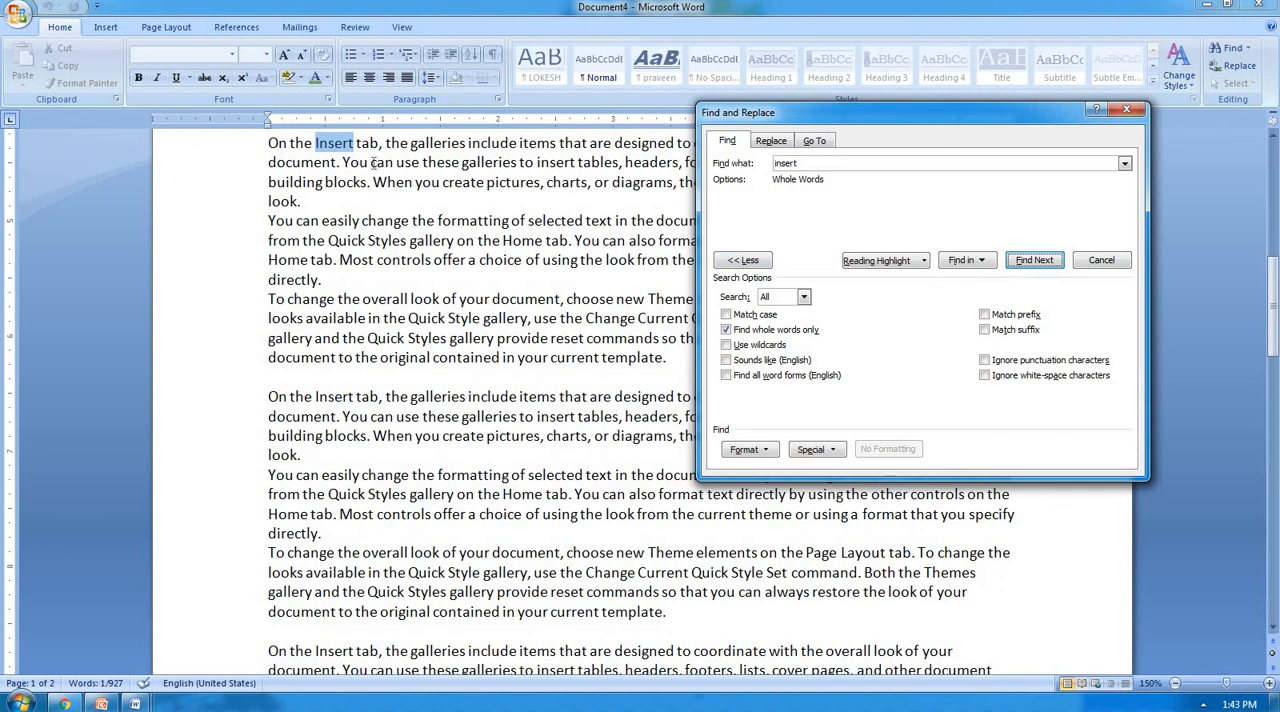
{"action": "left_click", "coordinate": [1127, 109]}
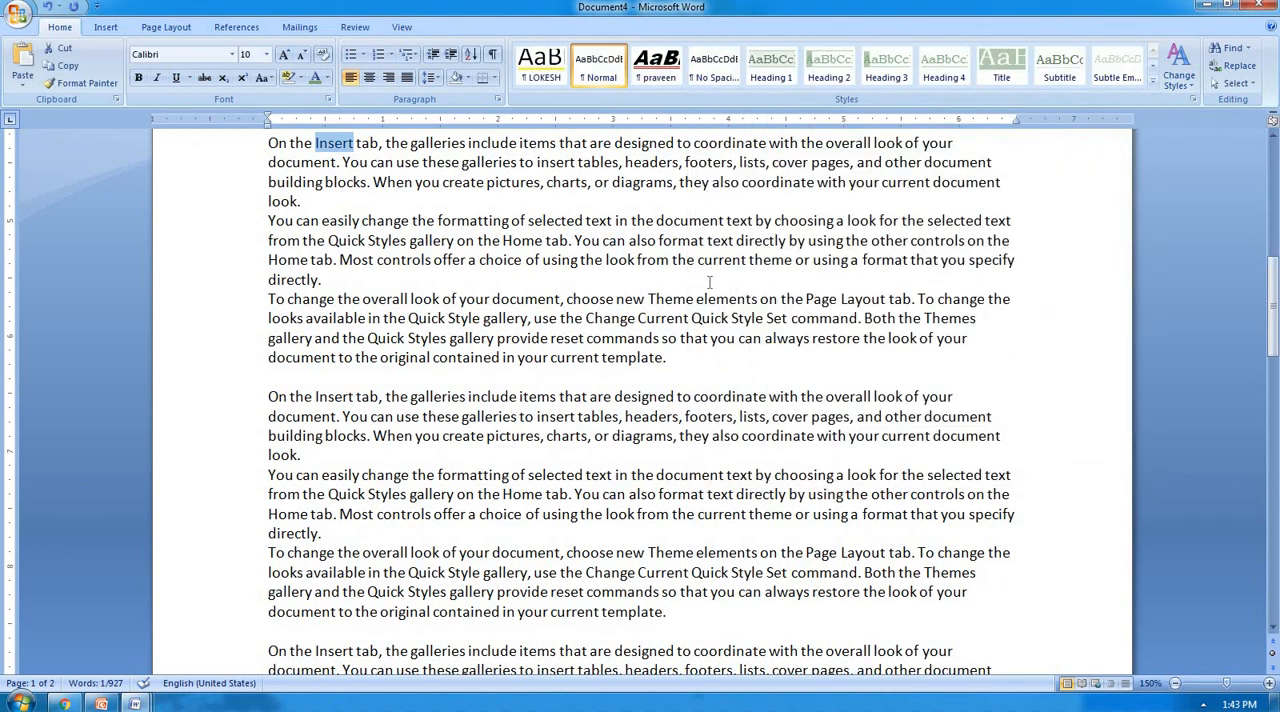
From the start of the document, find the first four successive matches of "INSERTION" as whole words, without matching case.
{"action": "scroll", "coordinate": [690, 292], "scroll_direction": "up", "scroll_amount": 5}
{"action": "key", "text": "ctrl+z"}
{"action": "key", "text": "ctrl+z"}
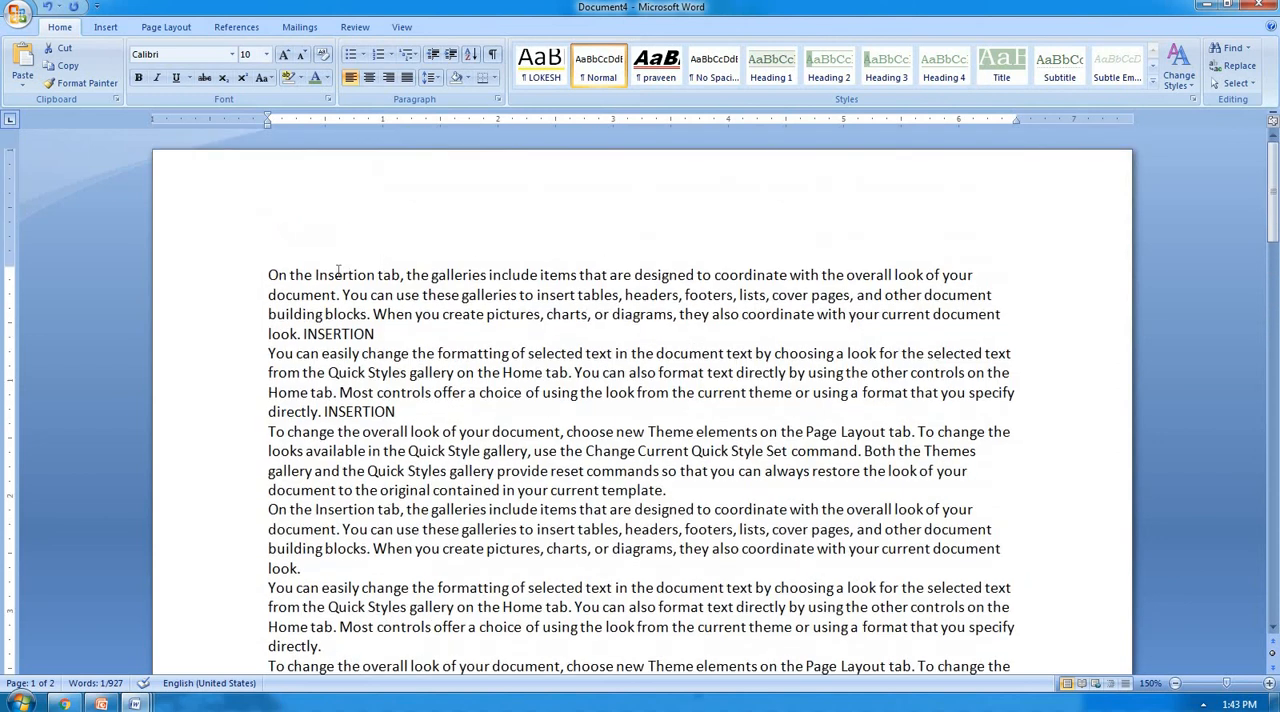
{"action": "left_click", "coordinate": [270, 276]}
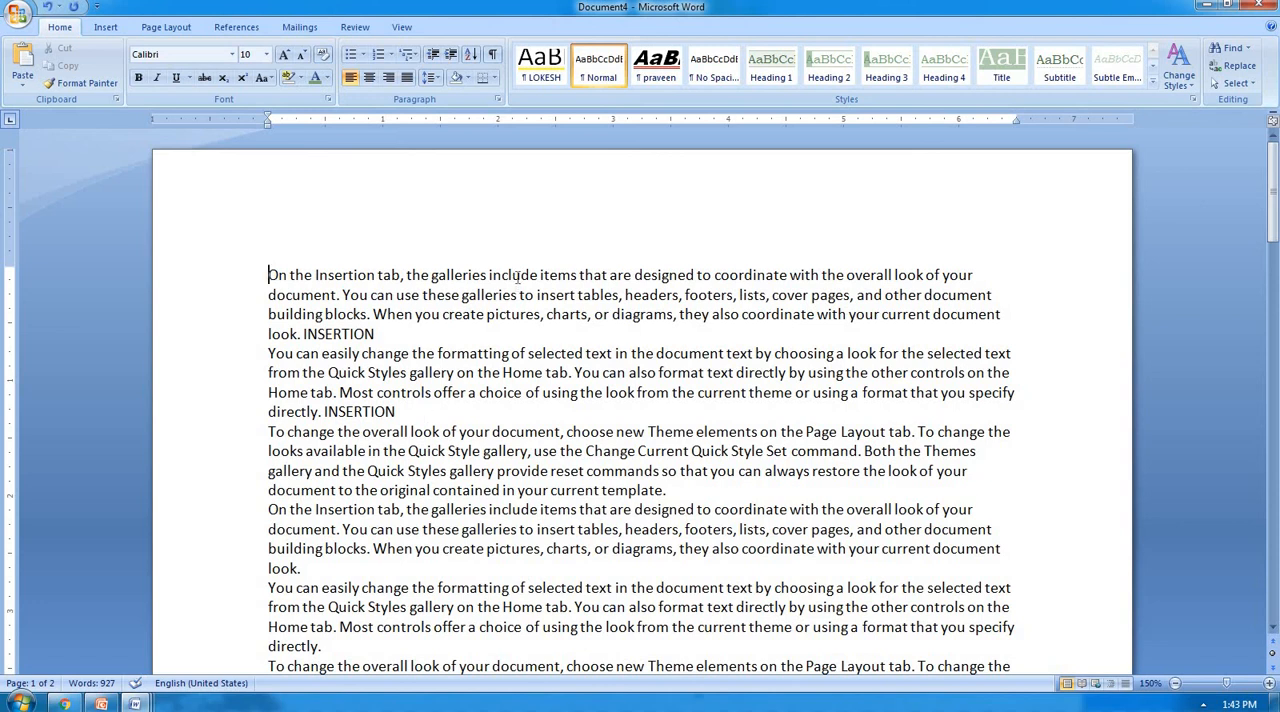
{"action": "key", "text": "ctrl+f"}
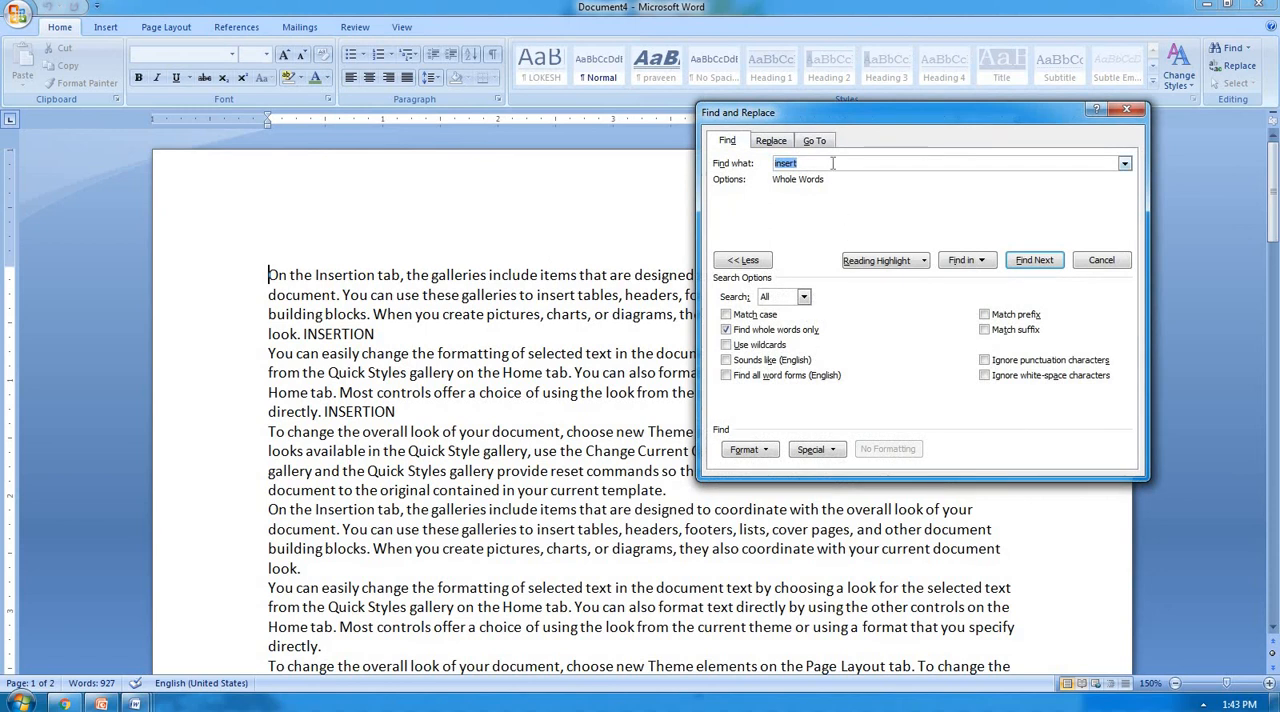
{"action": "type", "text": "INSE"}
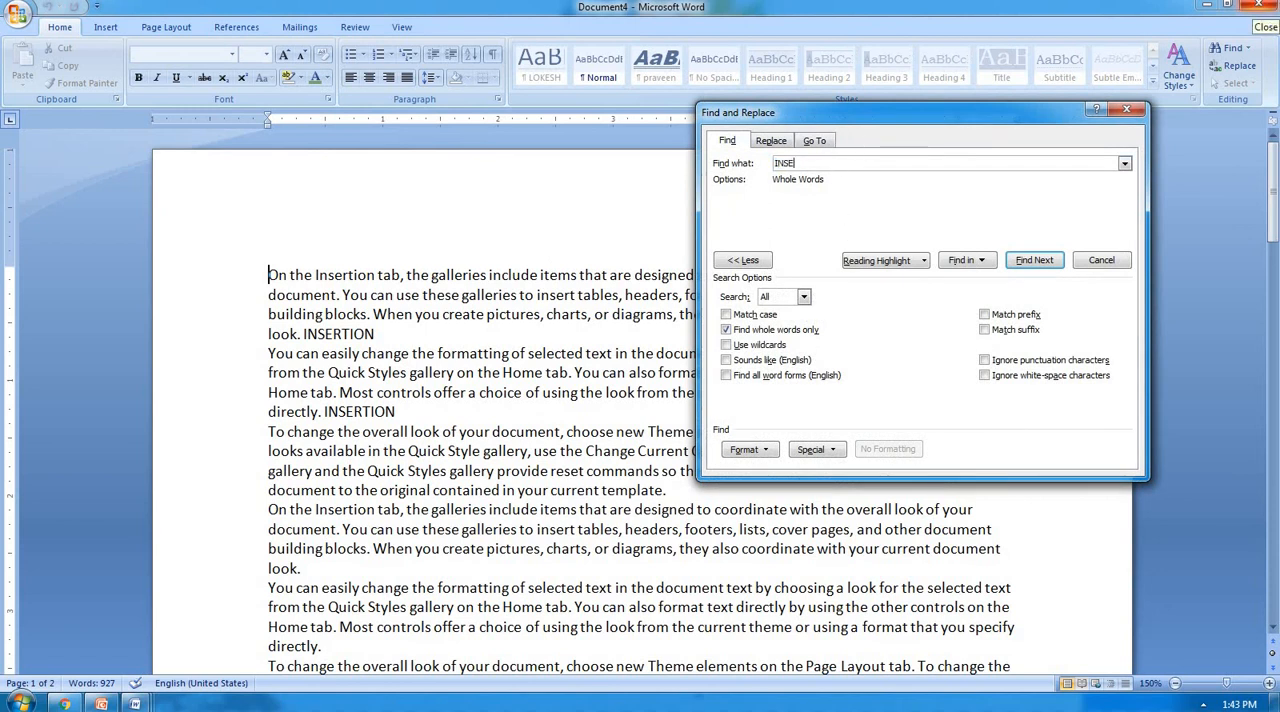
{"action": "type", "text": "RTION"}
{"action": "left_click", "coordinate": [1034, 260]}
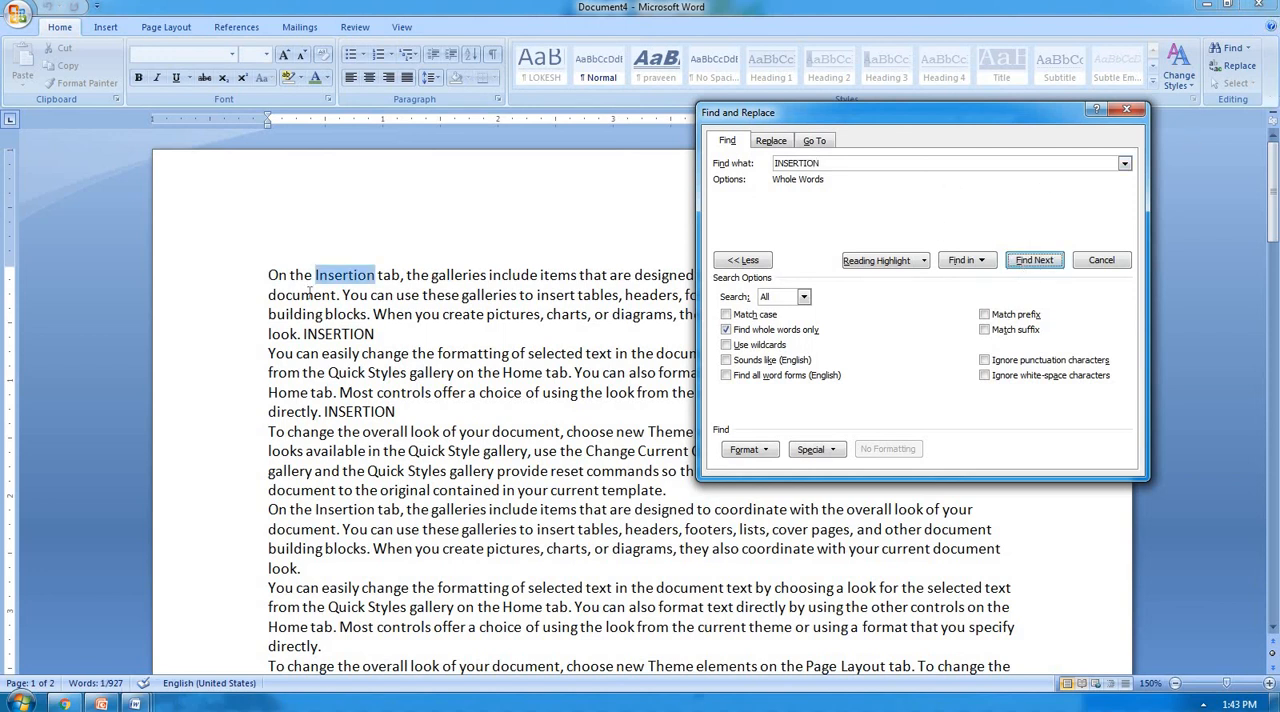
{"action": "left_click", "coordinate": [1034, 261]}
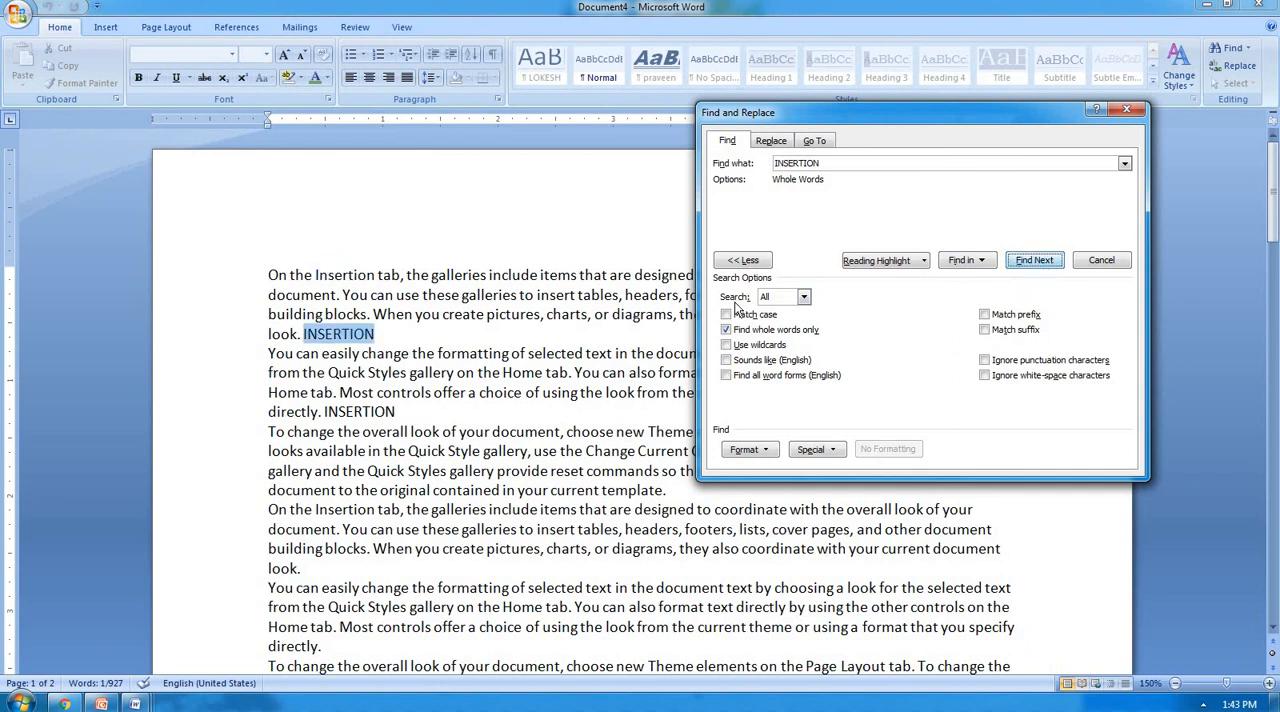
{"action": "left_click", "coordinate": [1034, 260]}
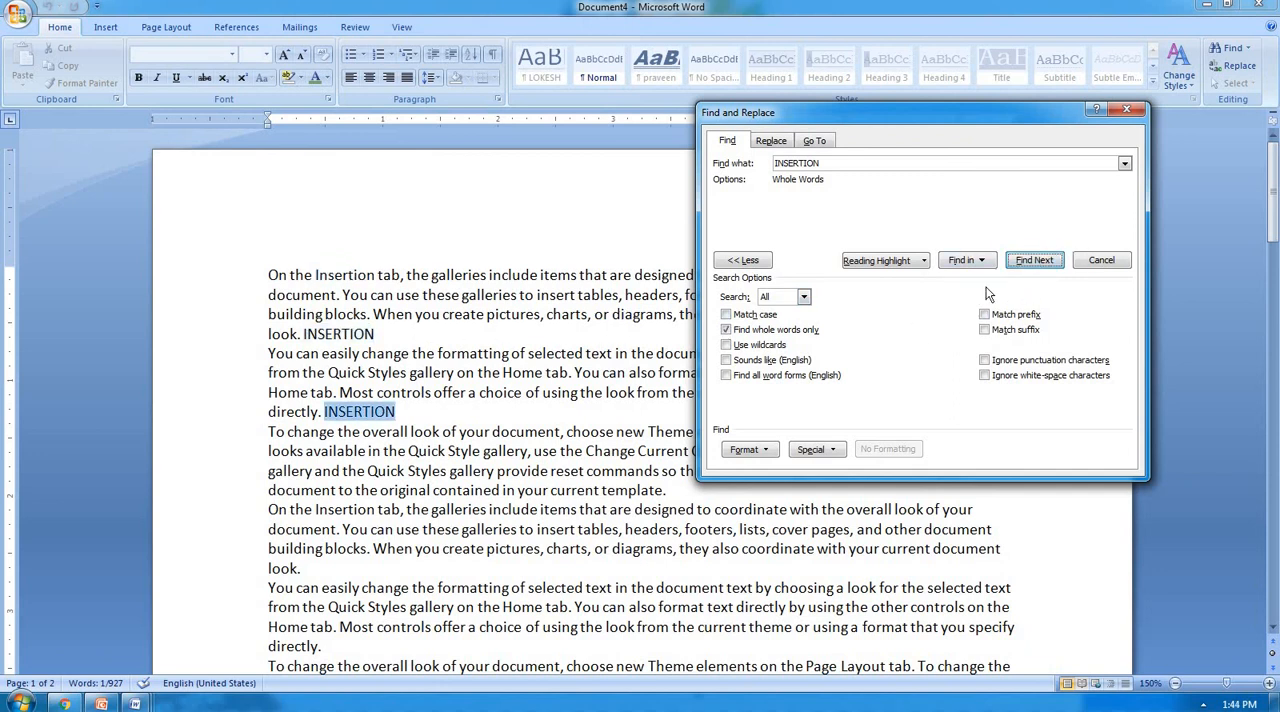
{"action": "left_click", "coordinate": [1040, 262]}
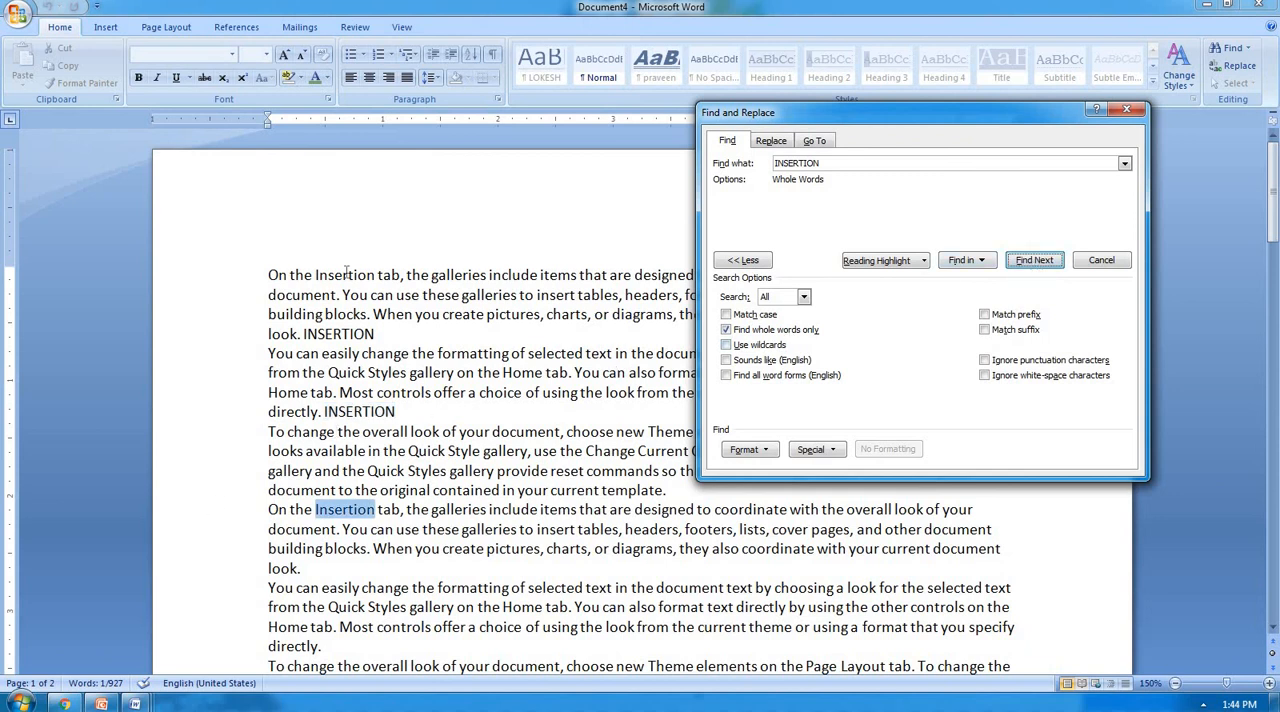
From just before "Insertion" in the first line, search the whole document for "INSERTION" with Match case and whole words only enabled.
{"action": "left_click", "coordinate": [315, 274]}
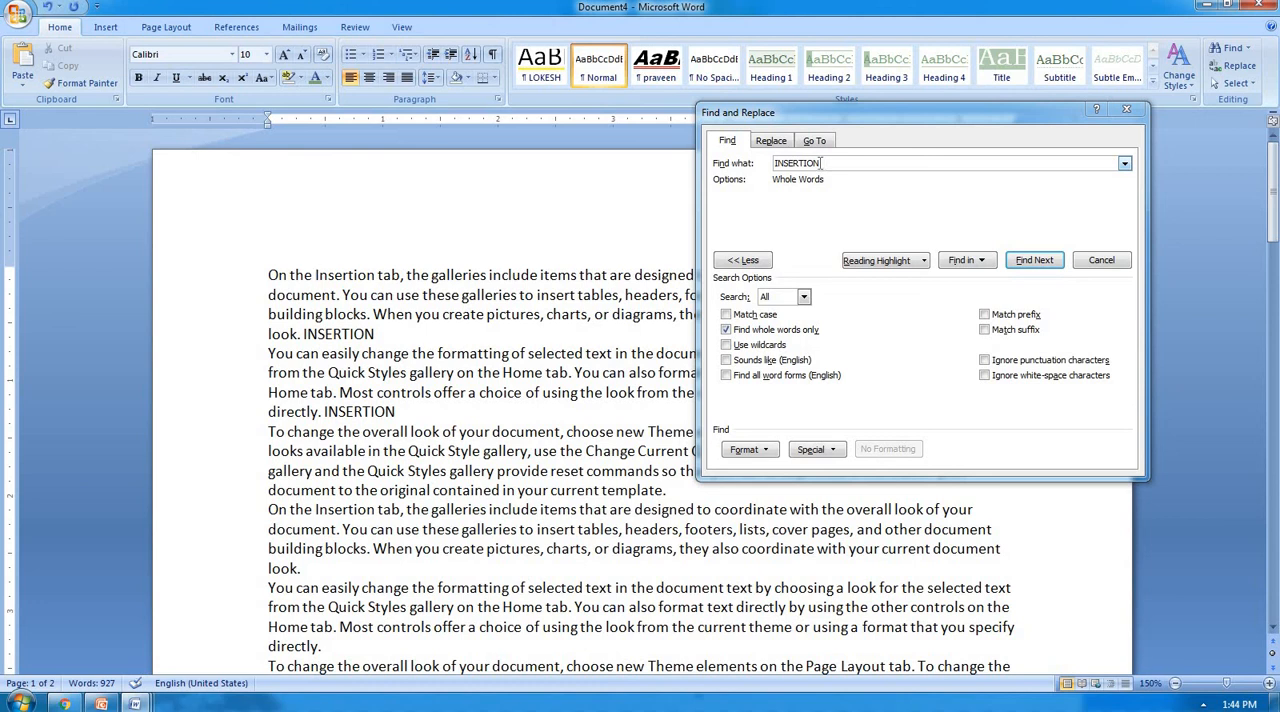
{"action": "left_click", "coordinate": [755, 315]}
{"action": "left_click", "coordinate": [1034, 260]}
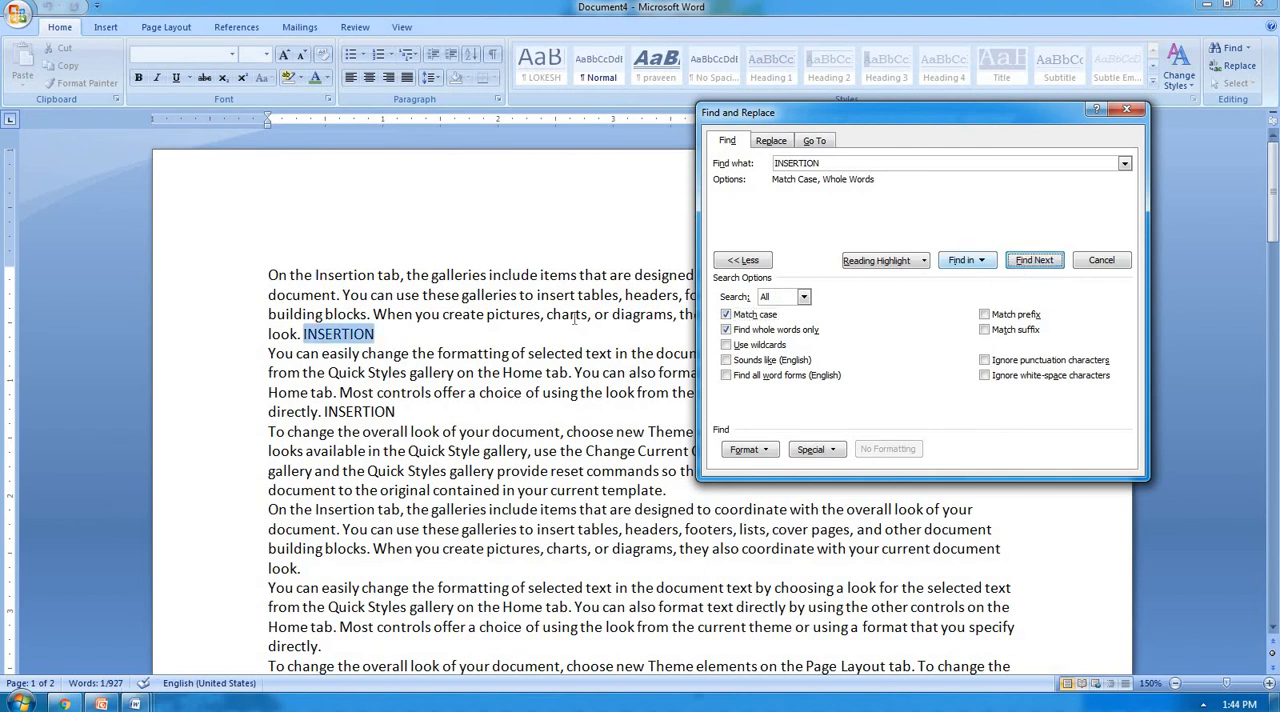
{"action": "left_click", "coordinate": [1017, 260]}
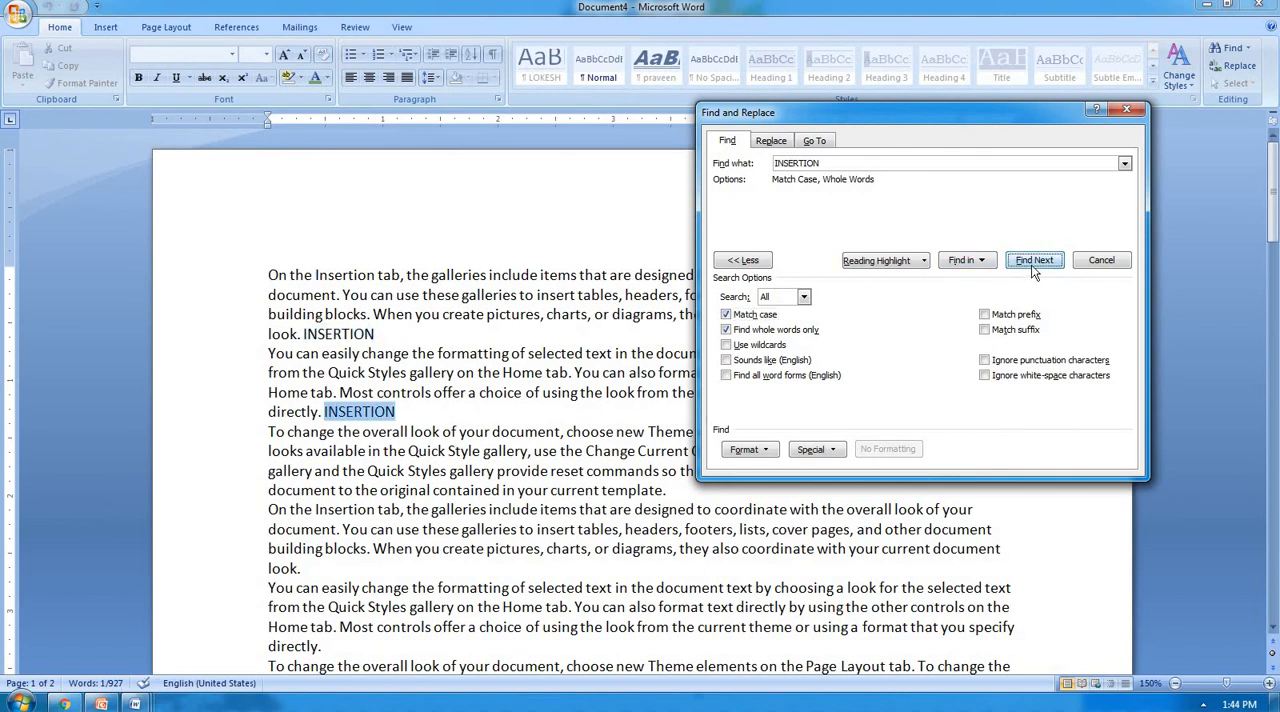
{"action": "left_click", "coordinate": [1033, 266]}
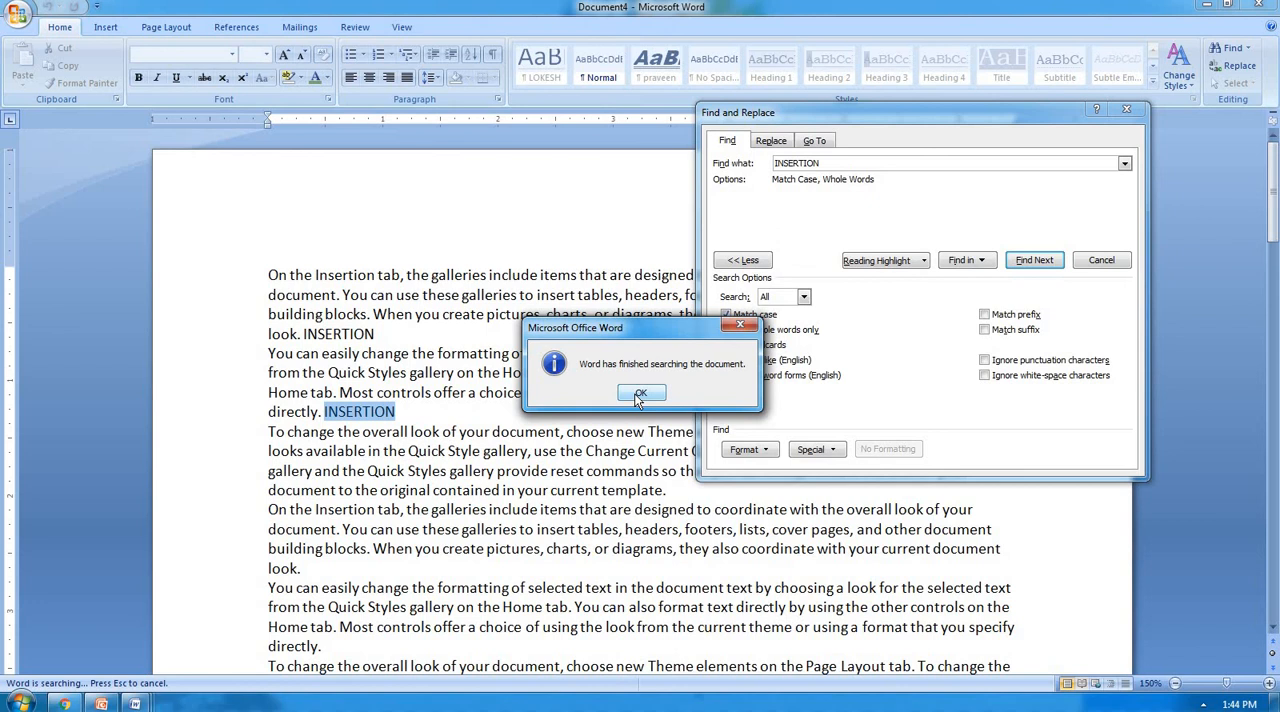
{"action": "left_click", "coordinate": [636, 394]}
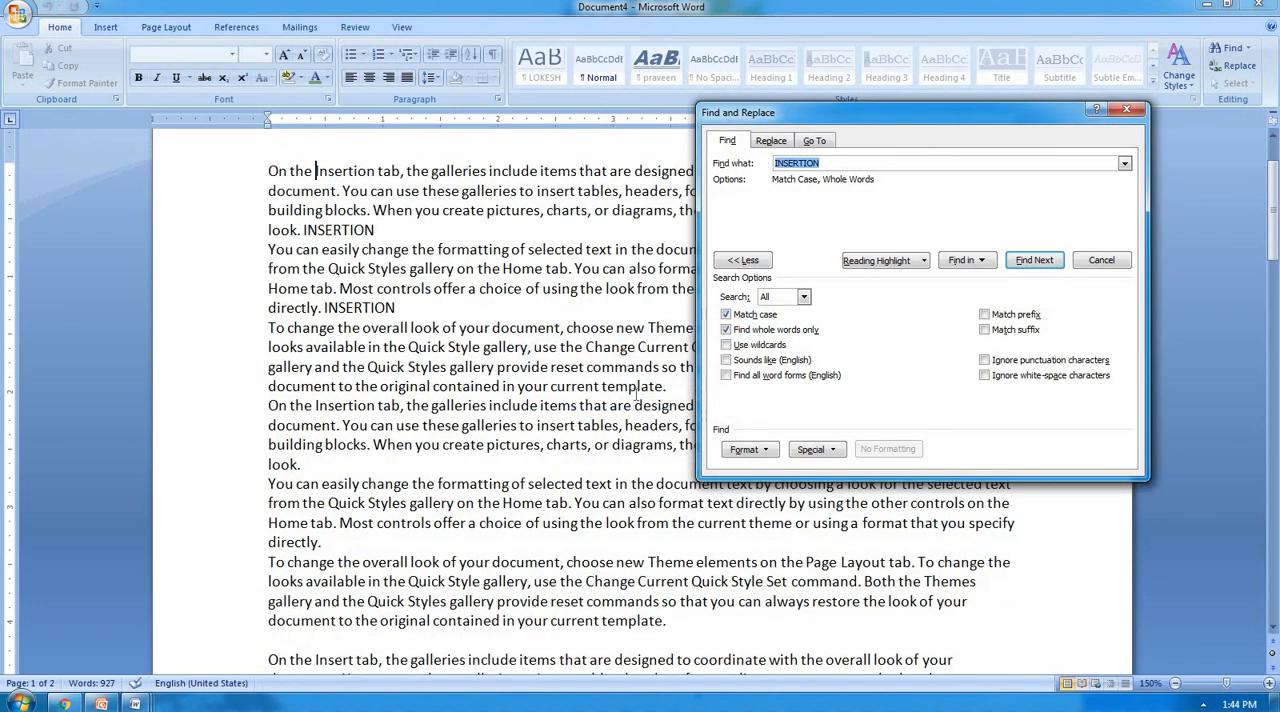